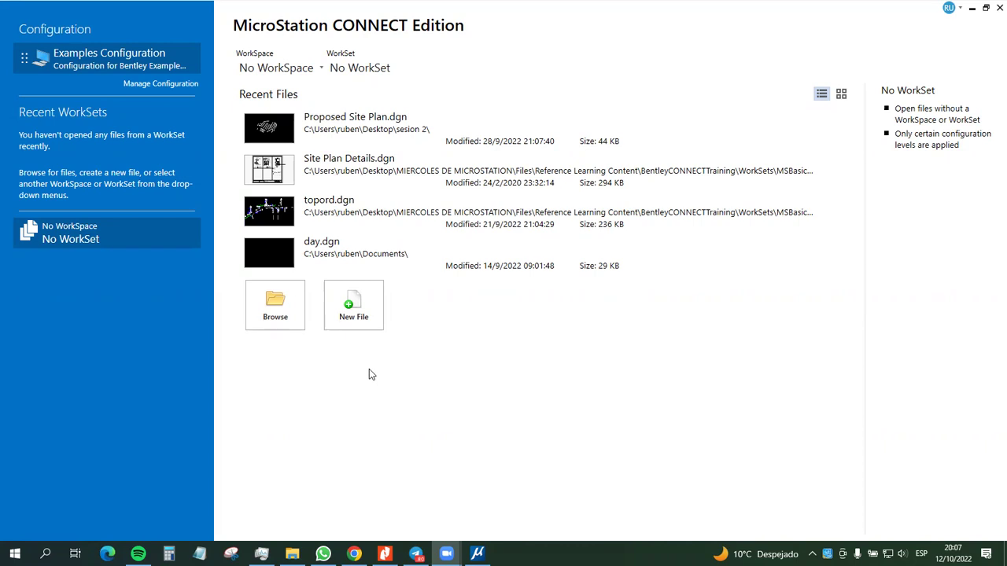
Step: Open Proposed Site Plan.dgn from the MSBasicsCivil folder dgn\02 - Controlling the Display of Designs, accepting to open it in No WorkSet
{"action": "left_click", "coordinate": [273, 317]}
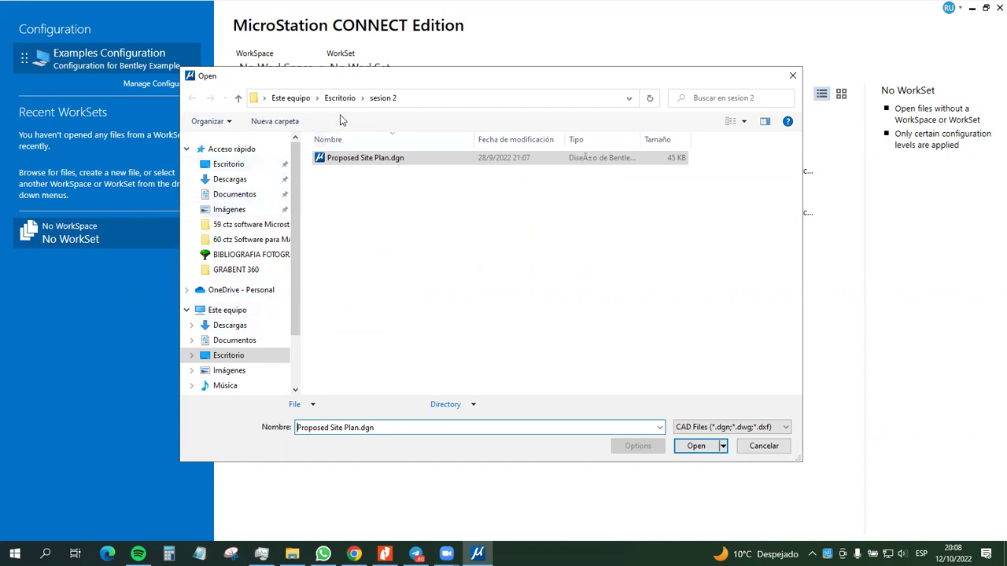
{"action": "key", "text": "Return"}
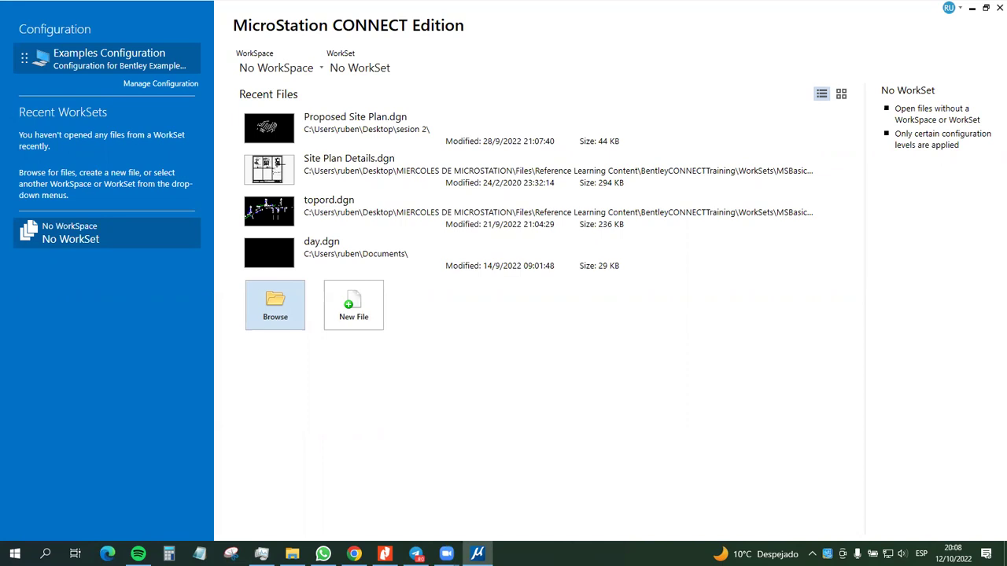
{"action": "left_click", "coordinate": [275, 305]}
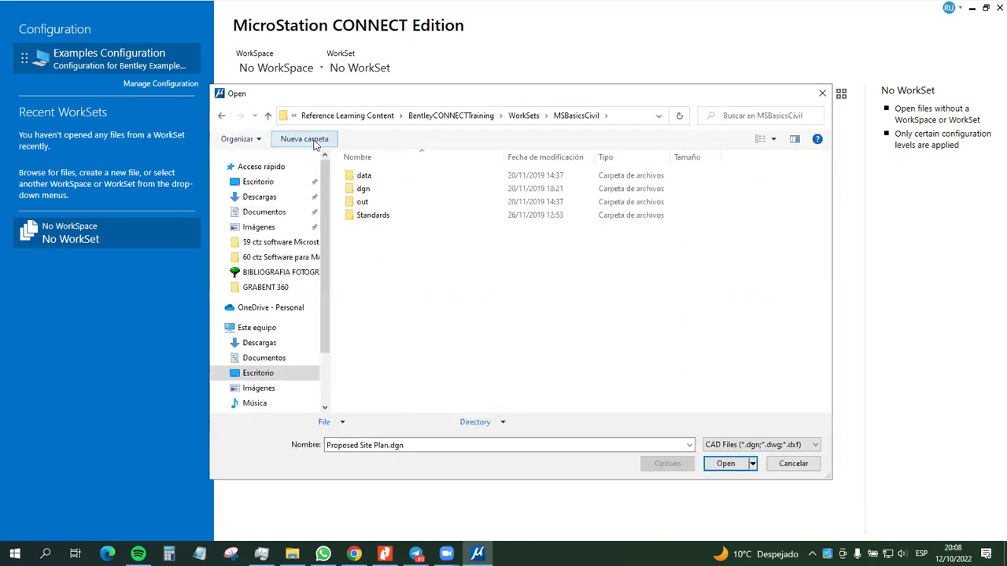
{"action": "left_click", "coordinate": [268, 116]}
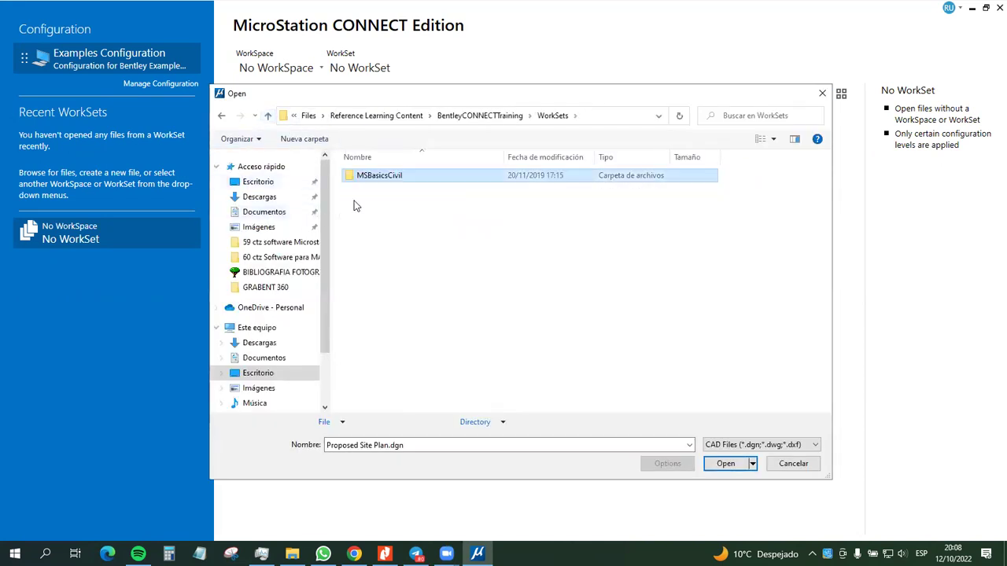
{"action": "double_click", "coordinate": [388, 177]}
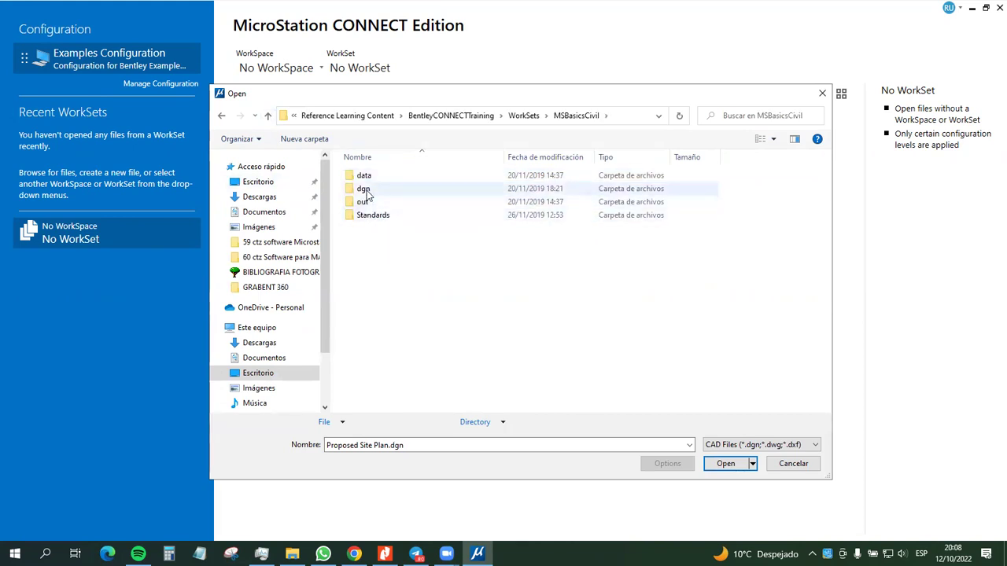
{"action": "double_click", "coordinate": [365, 190]}
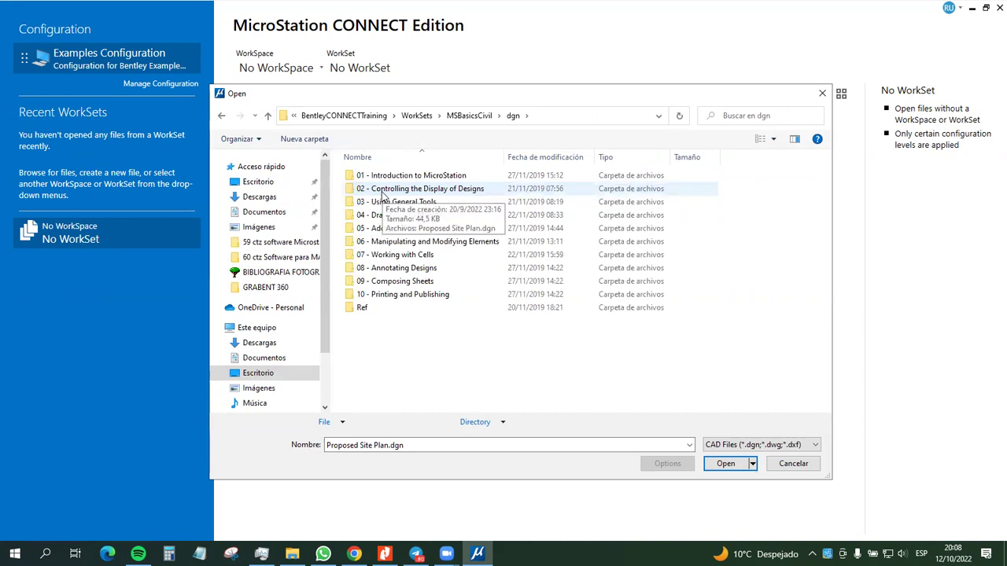
{"action": "double_click", "coordinate": [383, 190]}
{"action": "left_click", "coordinate": [387, 183]}
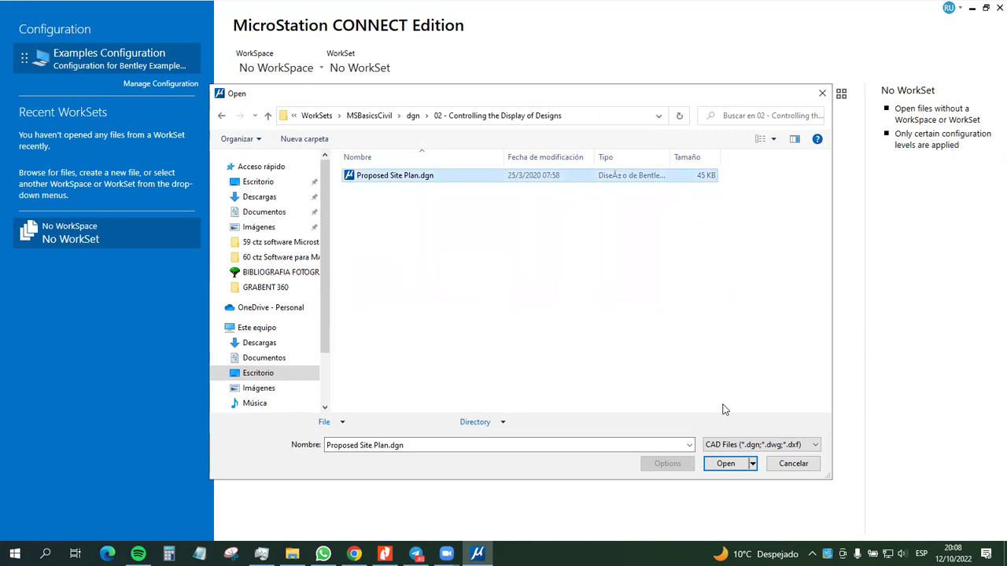
{"action": "left_click", "coordinate": [725, 465]}
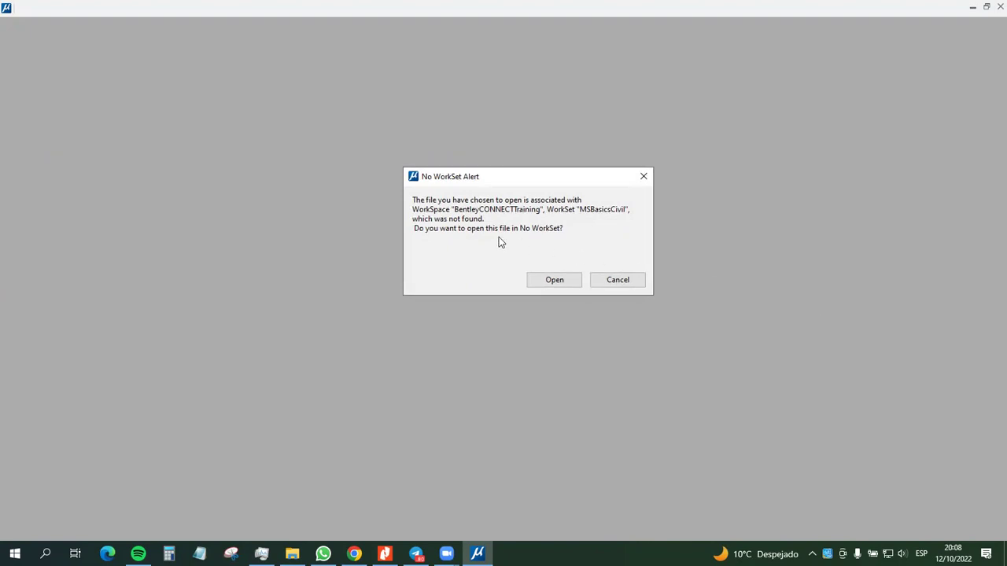
{"action": "left_click", "coordinate": [554, 281]}
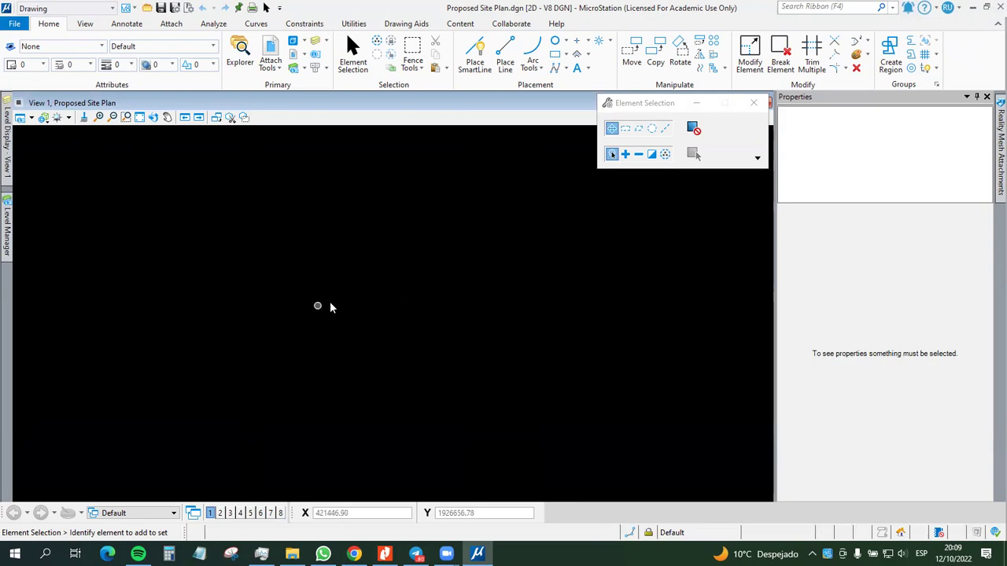
Step: Fit the view and window-select the whole drawing area to check whether the file contains any elements
{"action": "left_click_drag", "start_coordinate": [306, 344], "coordinate": [499, 259]}
{"action": "left_click", "coordinate": [140, 118]}
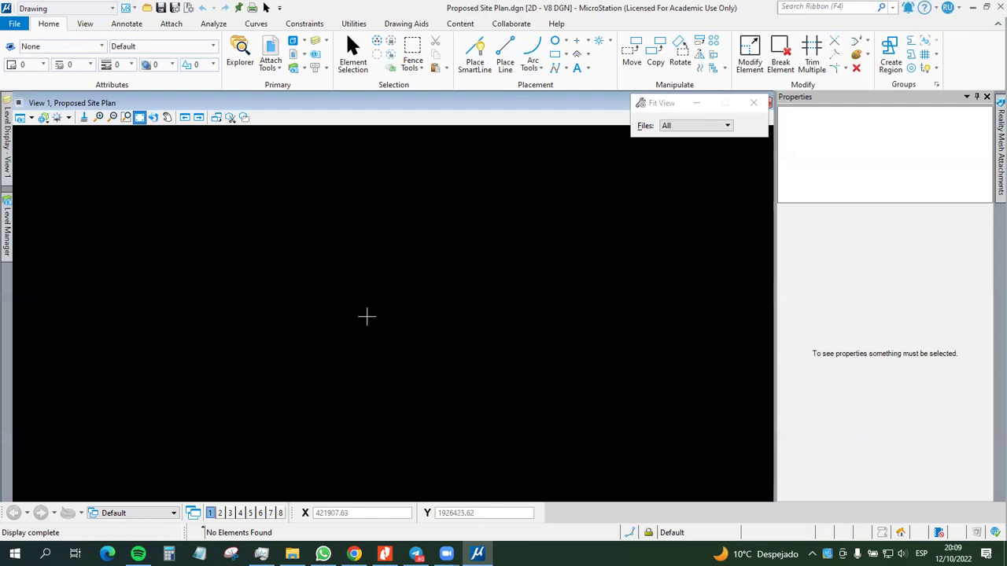
{"action": "left_click", "coordinate": [140, 119]}
{"action": "left_click", "coordinate": [352, 57]}
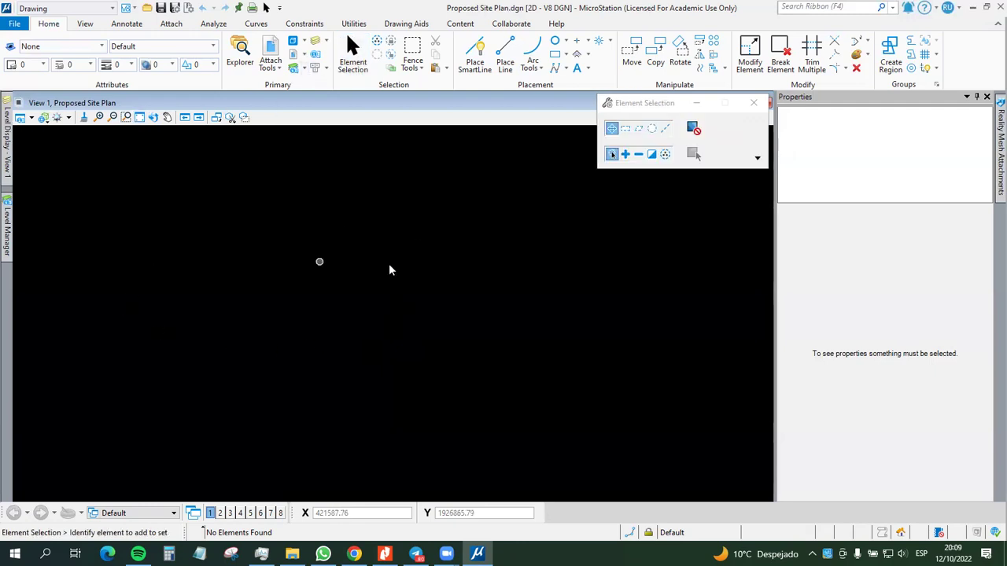
{"action": "left_click_drag", "start_coordinate": [55, 461], "coordinate": [708, 172]}
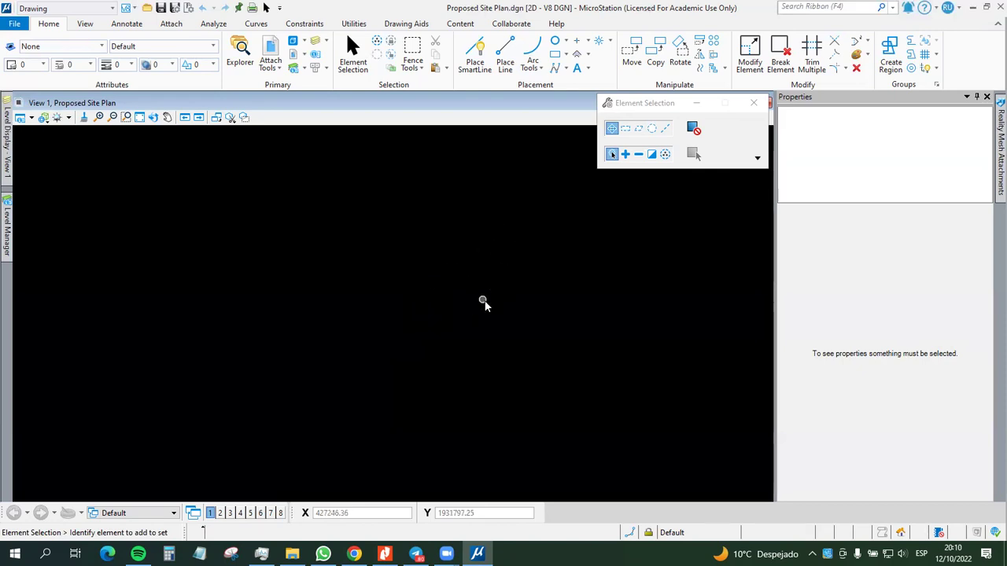
Step: Auto-hide the Properties panel and move the Element Selection settings window aside to enlarge the drawing area
{"action": "left_click", "coordinate": [922, 100]}
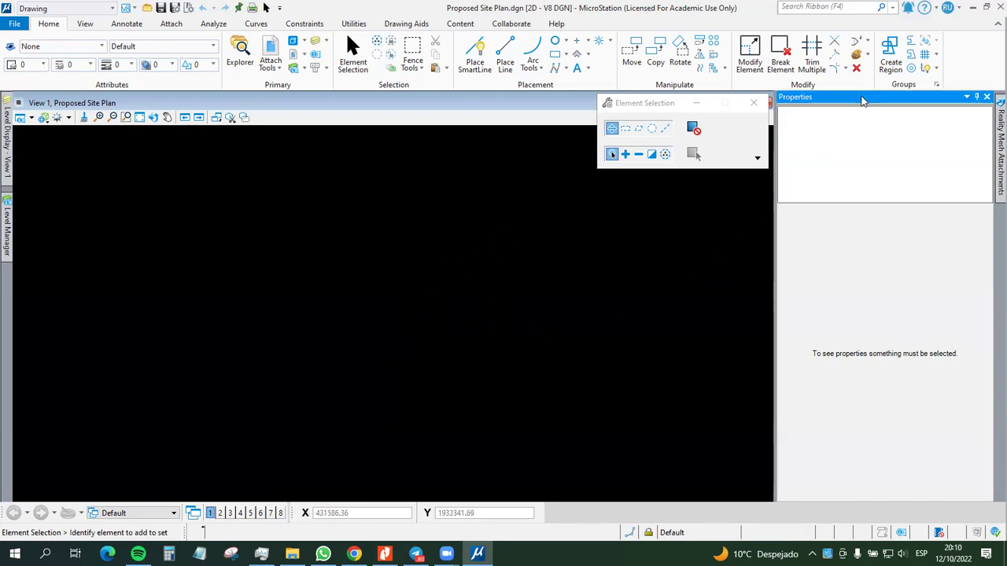
{"action": "left_click", "coordinate": [975, 97]}
{"action": "left_click", "coordinate": [974, 98]}
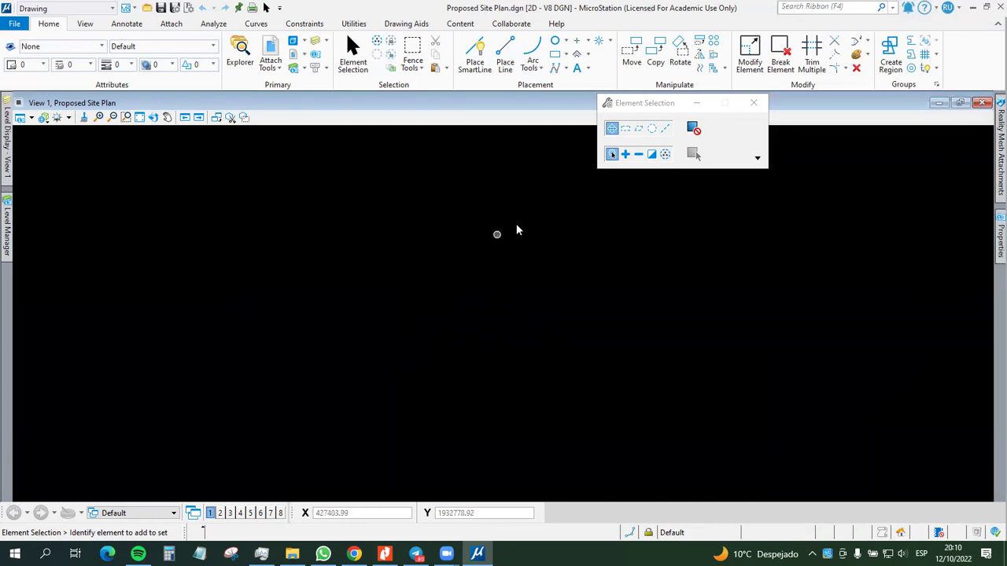
{"action": "left_click_drag", "start_coordinate": [642, 105], "coordinate": [769, 112]}
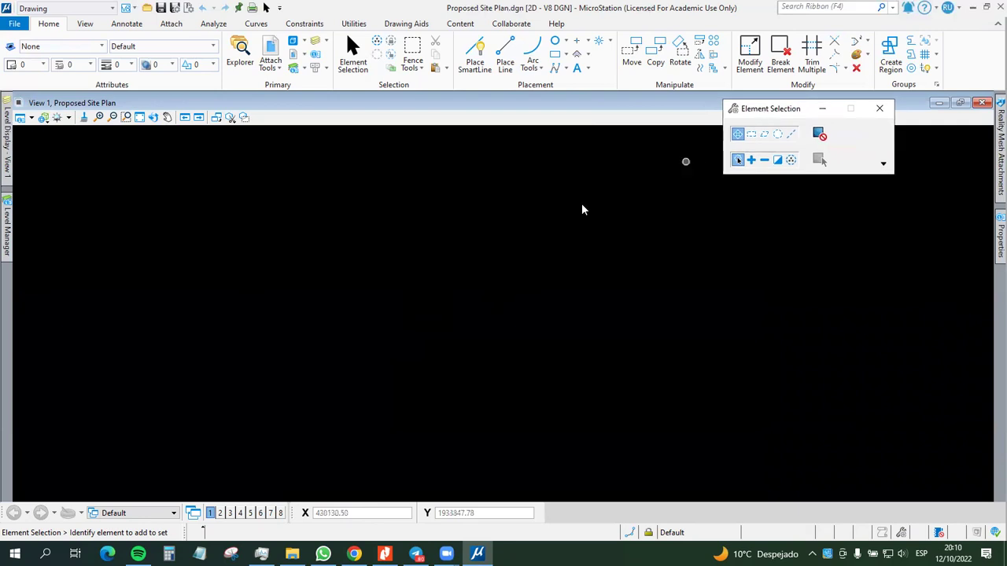
Step: Open the References manager, place it over an empty area of the view and start attaching a new reference
{"action": "left_click", "coordinate": [140, 117]}
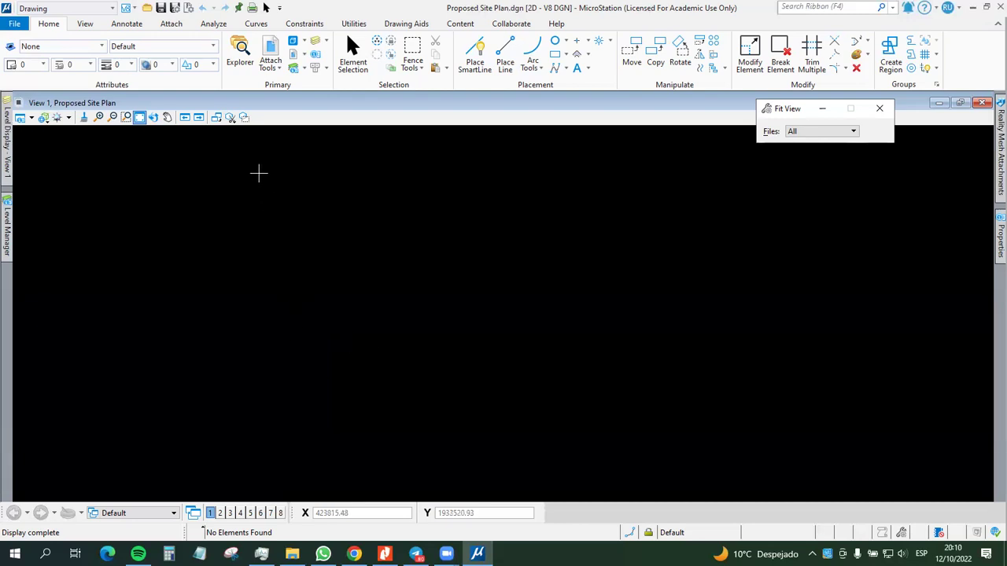
{"action": "left_click", "coordinate": [276, 70]}
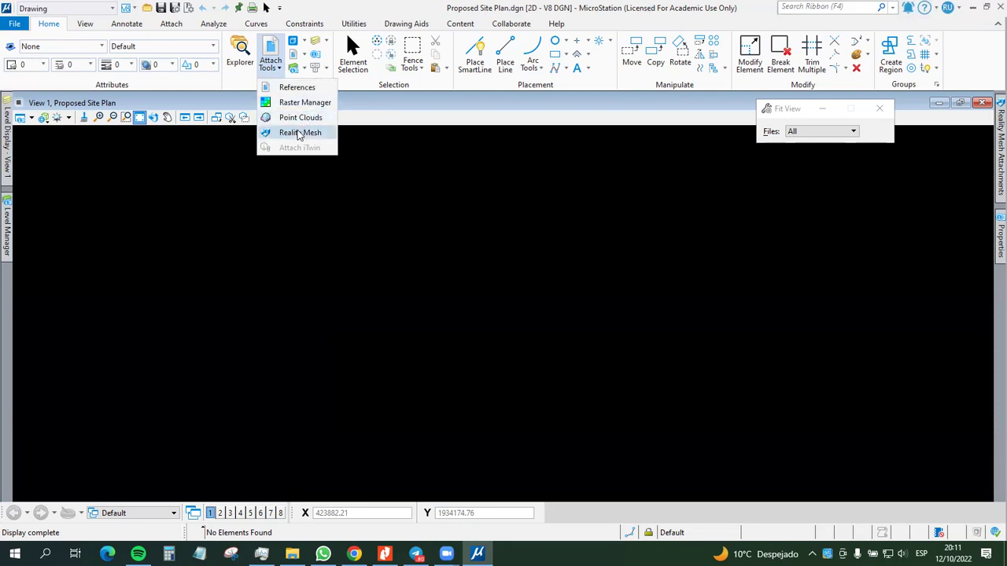
{"action": "left_click", "coordinate": [292, 89]}
{"action": "left_click_drag", "start_coordinate": [340, 153], "coordinate": [693, 170]}
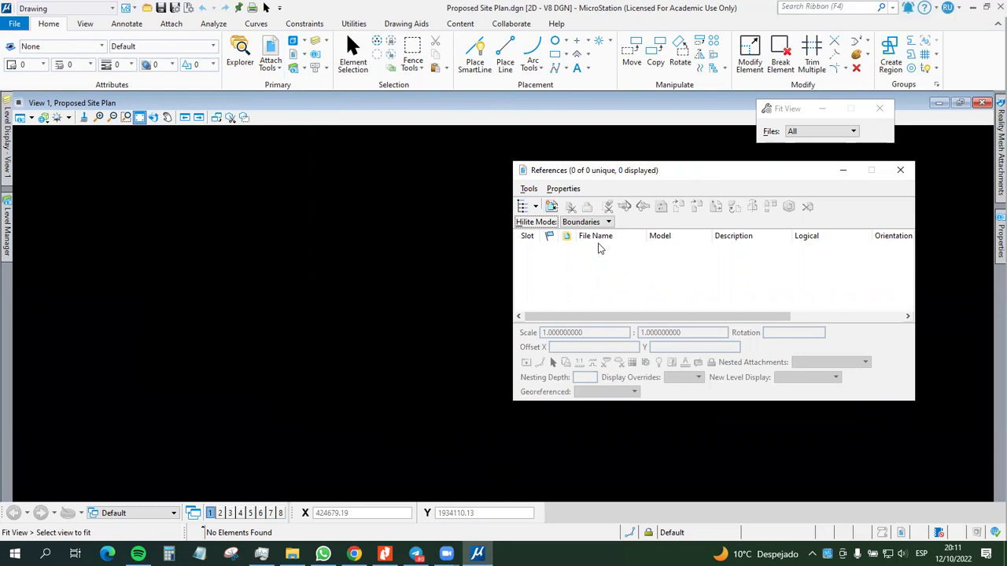
{"action": "left_click", "coordinate": [552, 207]}
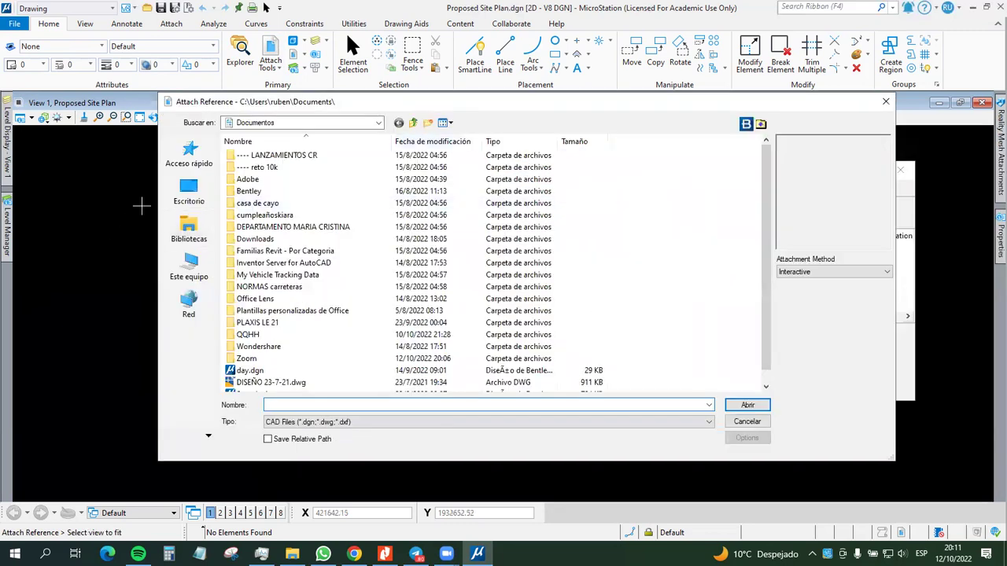
Step: Browse from the desktop folder MIERCOLES DE MICROSTATION to Files\Reference Learning Content\BentleyCONNECTTraining\WorkSets\MSBasicsCivil\dgn\Ref
{"action": "left_click", "coordinate": [189, 192]}
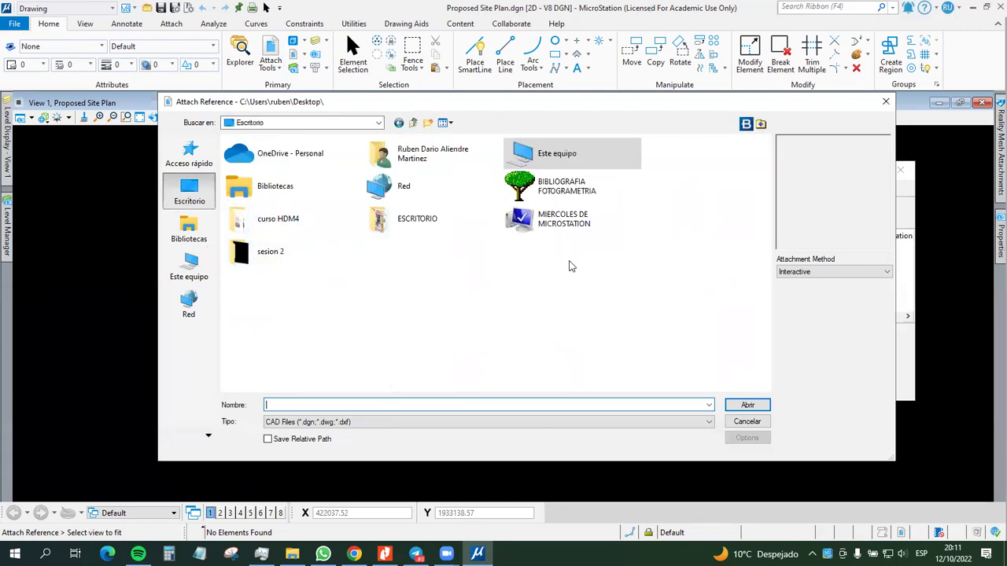
{"action": "double_click", "coordinate": [571, 230]}
{"action": "double_click", "coordinate": [317, 163]}
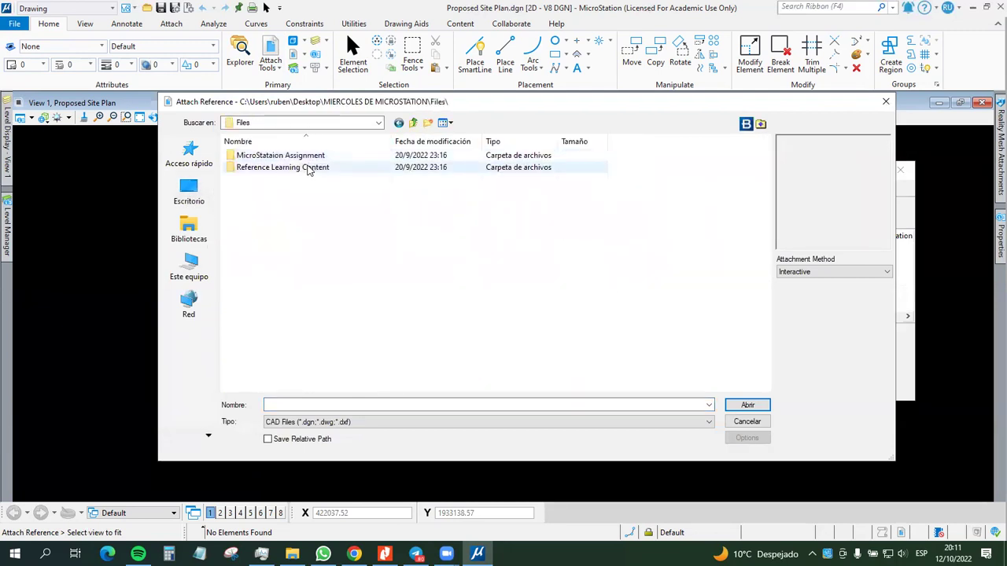
{"action": "double_click", "coordinate": [308, 168]}
{"action": "double_click", "coordinate": [309, 157]}
{"action": "double_click", "coordinate": [310, 158]}
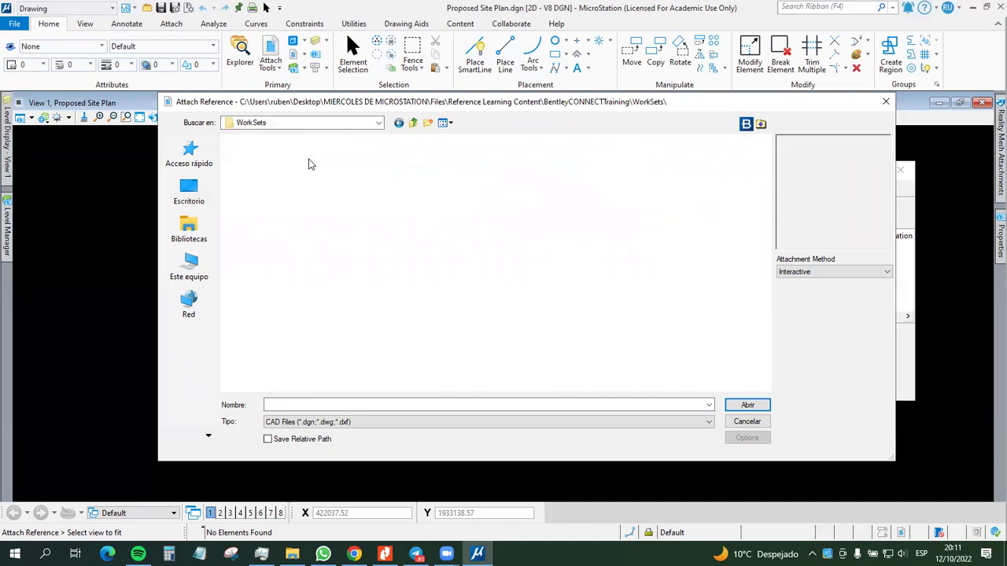
{"action": "double_click", "coordinate": [309, 159]}
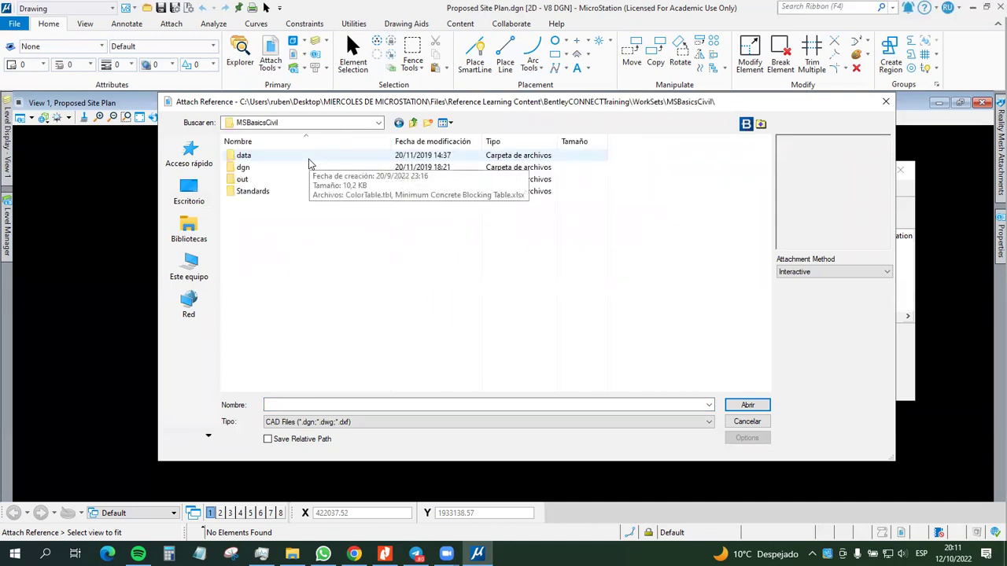
{"action": "double_click", "coordinate": [266, 172]}
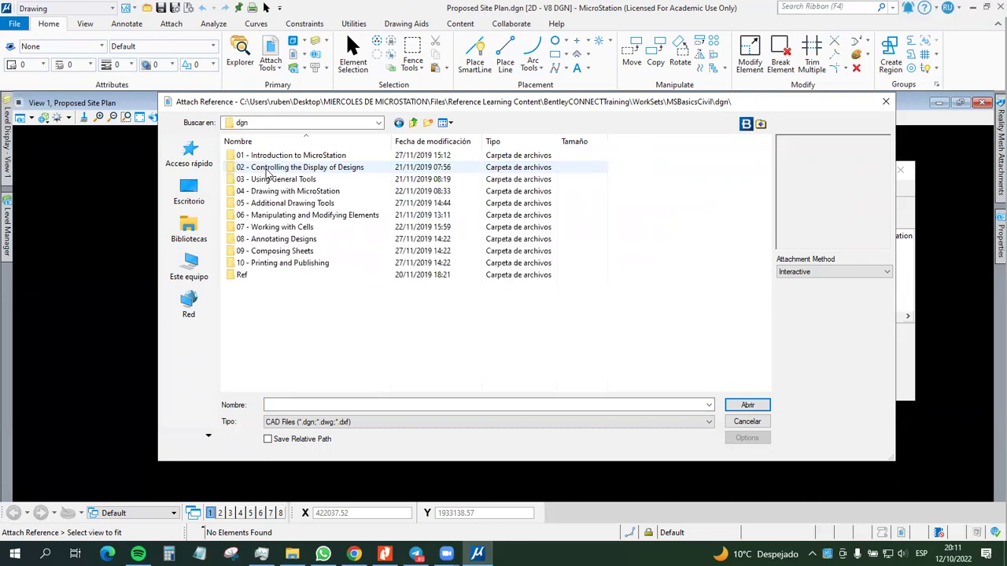
{"action": "double_click", "coordinate": [272, 277]}
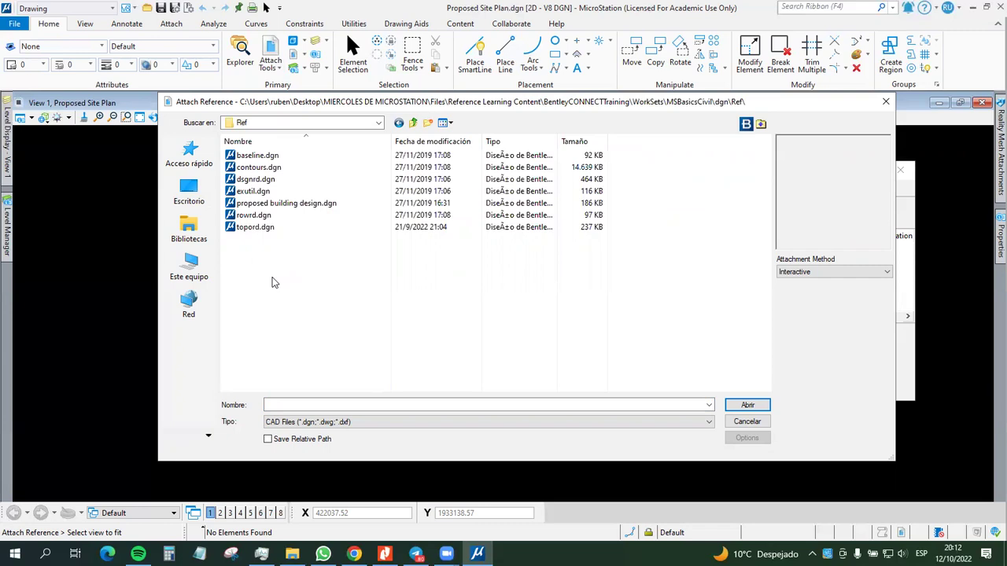
Step: Attach baseline.dgn using the Interactive attachment method, with Coincident orientation, full size 1 = 1 scale and no nesting
{"action": "left_click", "coordinate": [275, 158]}
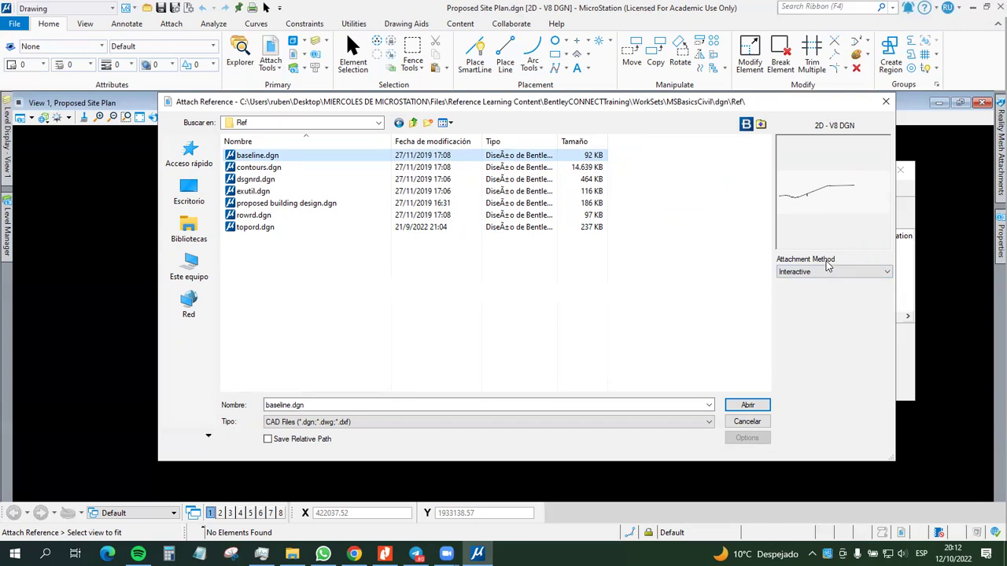
{"action": "left_click", "coordinate": [852, 271]}
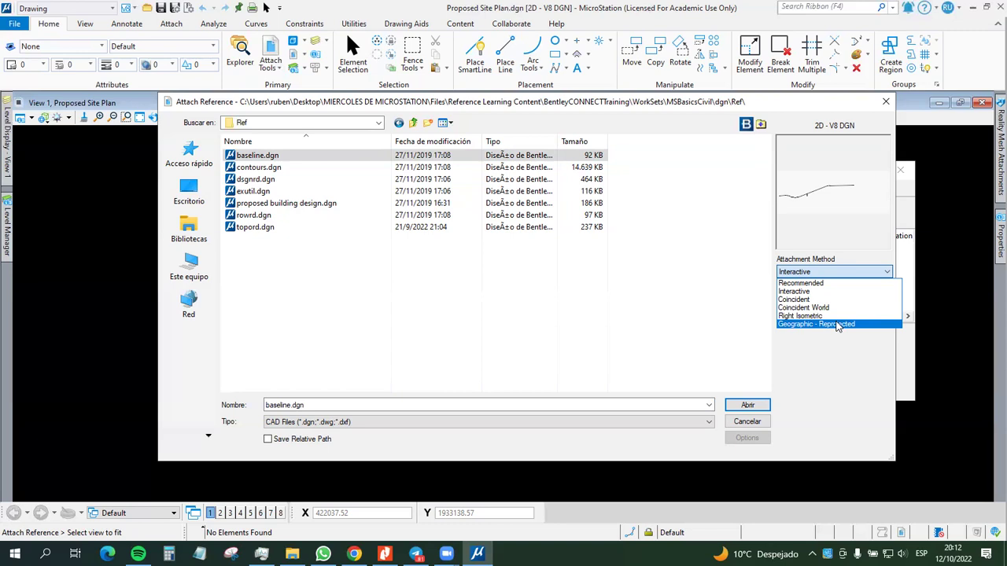
{"action": "left_click", "coordinate": [801, 291]}
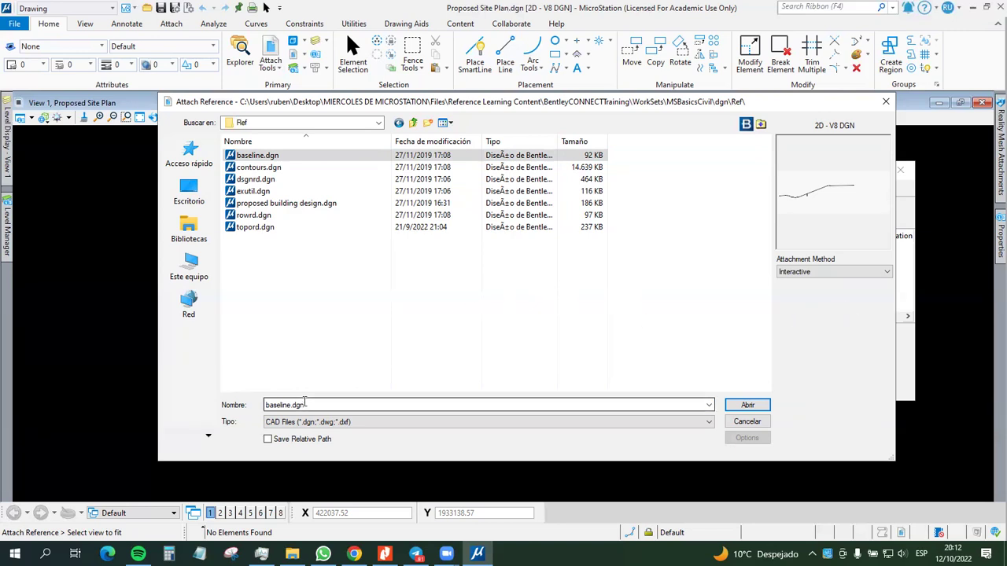
{"action": "left_click", "coordinate": [255, 160]}
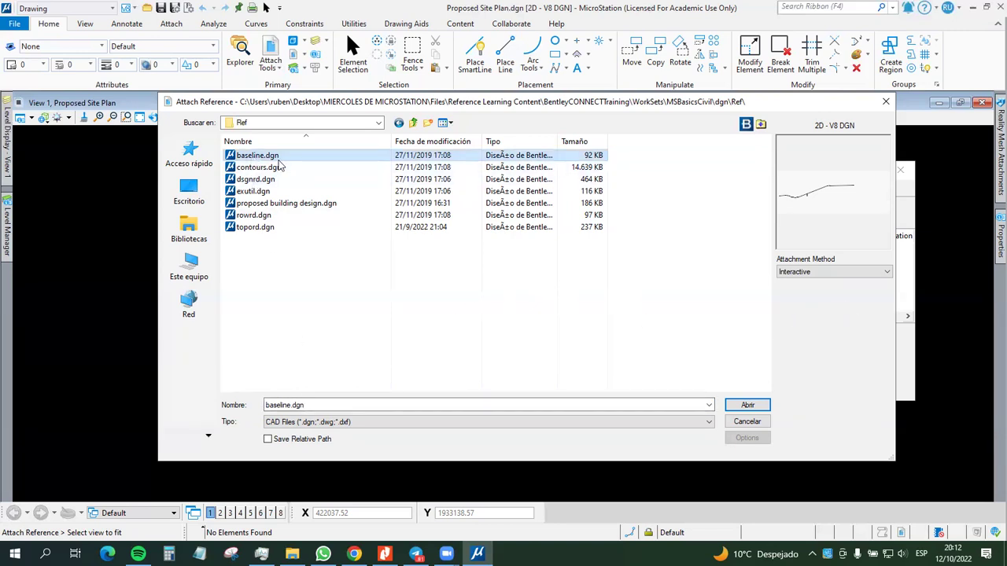
{"action": "left_click", "coordinate": [747, 405]}
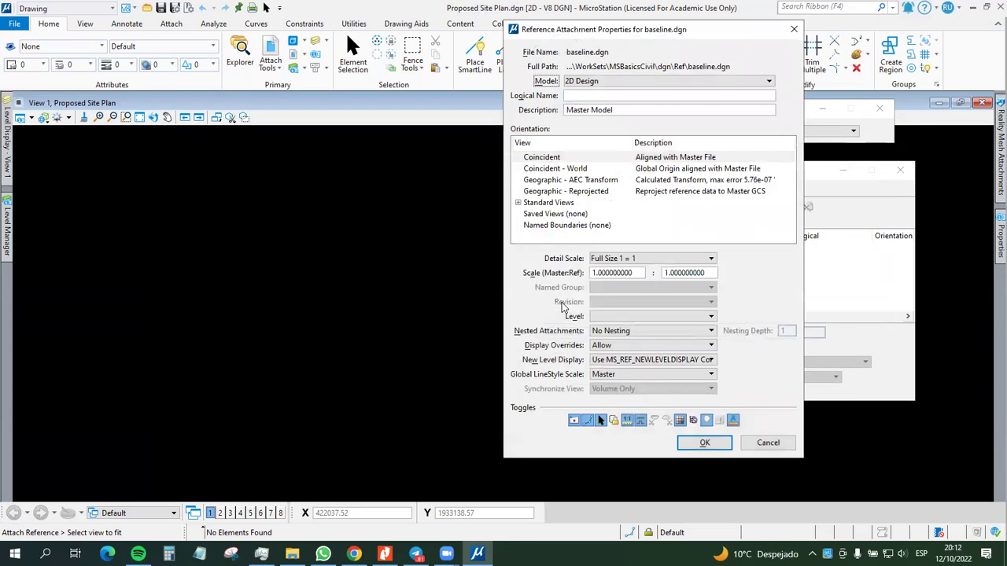
{"action": "left_click_drag", "start_coordinate": [683, 35], "coordinate": [510, 59]}
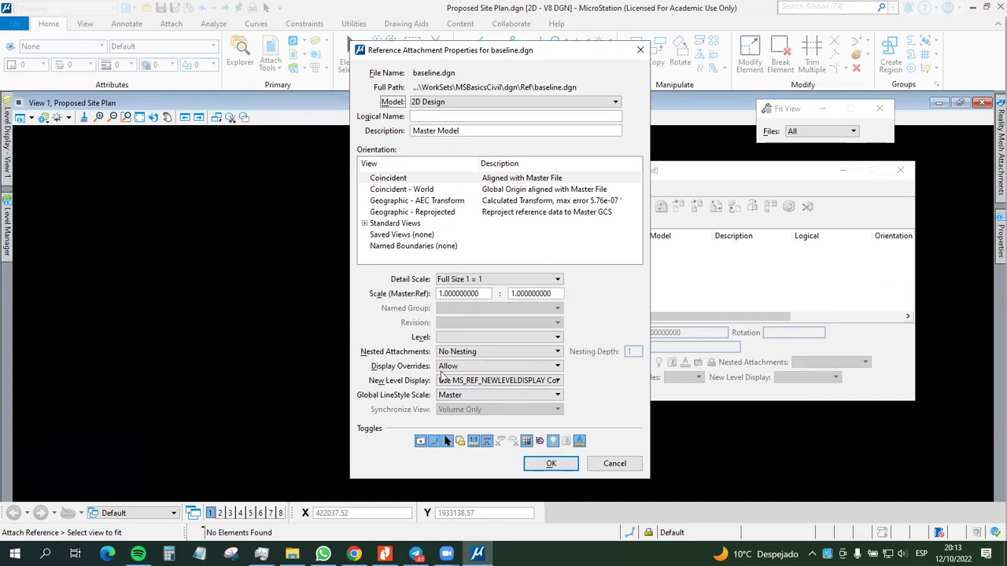
{"action": "left_click", "coordinate": [551, 463]}
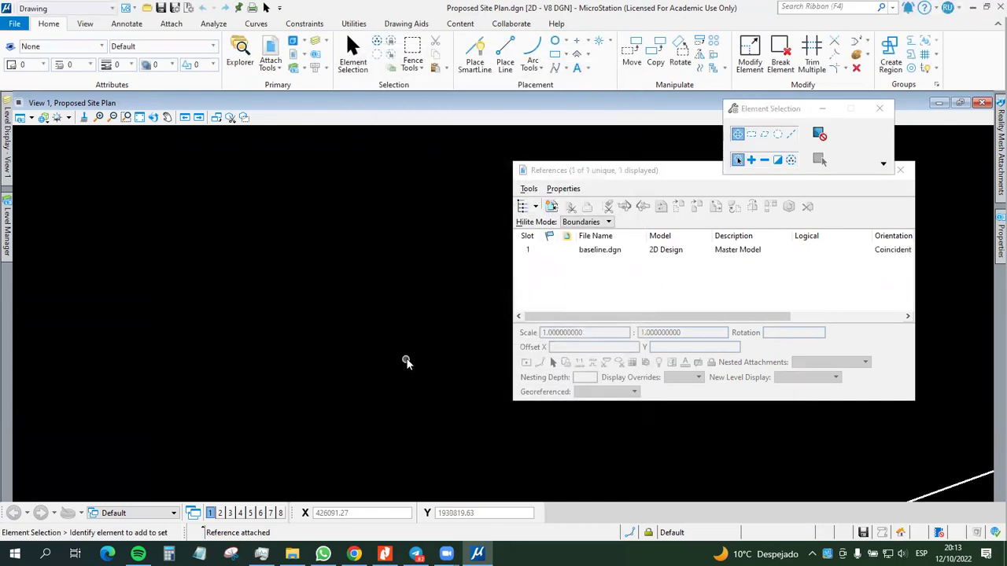
Step: Move the References window clear of the attached baseline and fit the whole alignment in View 1
{"action": "mouse_move", "coordinate": [792, 472]}
{"action": "middle_mouse_down"}
{"action": "mouse_move", "coordinate": [739, 441]}
{"action": "mouse_move", "coordinate": [690, 456]}
{"action": "mouse_move", "coordinate": [450, 401]}
{"action": "mouse_move", "coordinate": [416, 288]}
{"action": "mouse_move", "coordinate": [387, 373]}
{"action": "middle_mouse_up"}
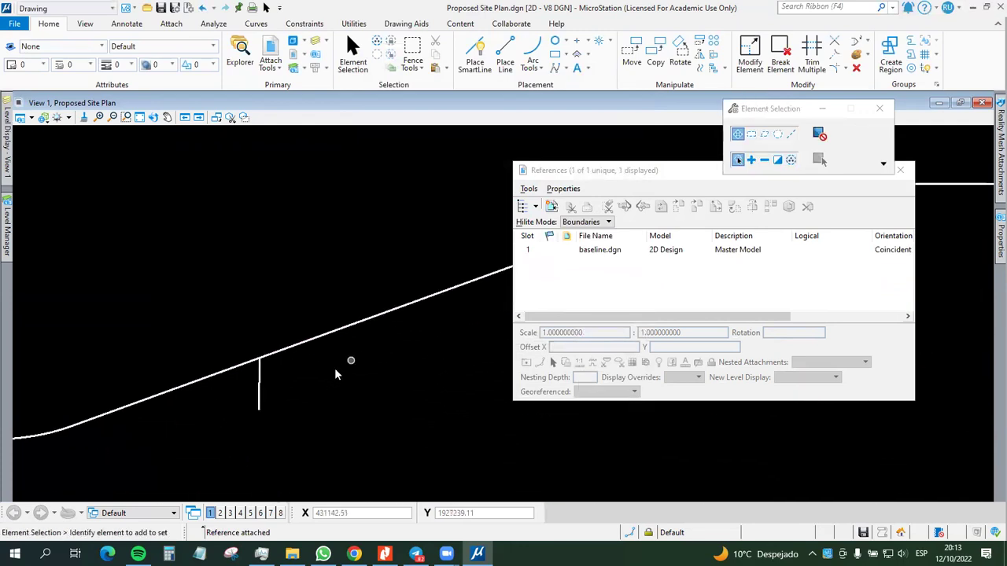
{"action": "left_click_drag", "start_coordinate": [596, 175], "coordinate": [668, 281]}
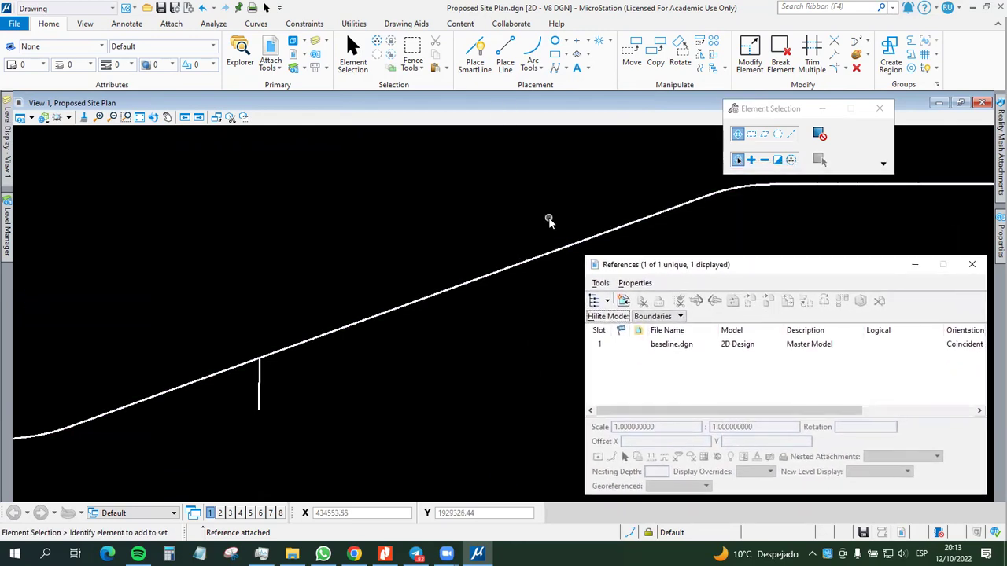
{"action": "left_click", "coordinate": [139, 118]}
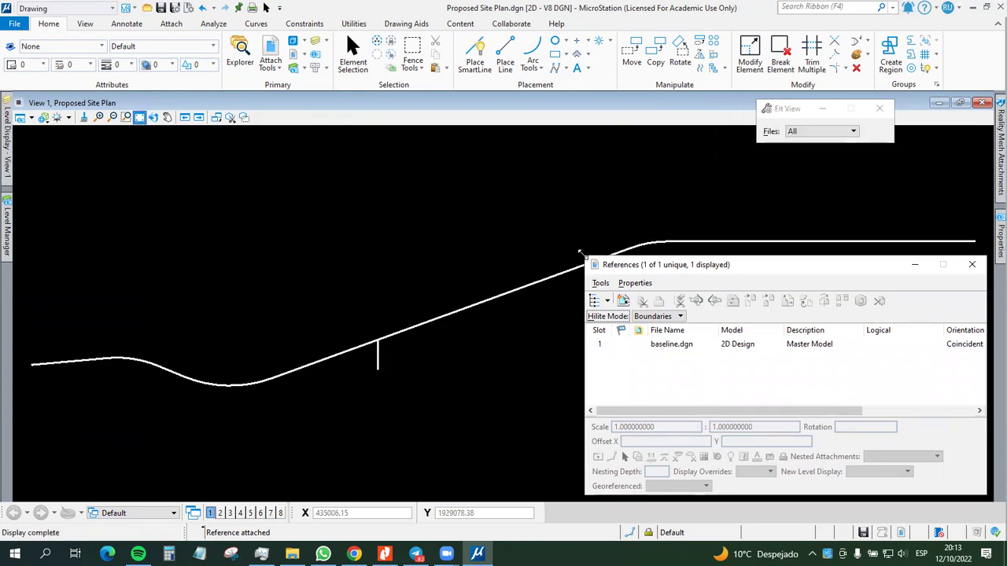
Step: Shrink the References window to uncover more of the alignment and activate Element Selection
{"action": "left_click_drag", "start_coordinate": [580, 252], "coordinate": [653, 270]}
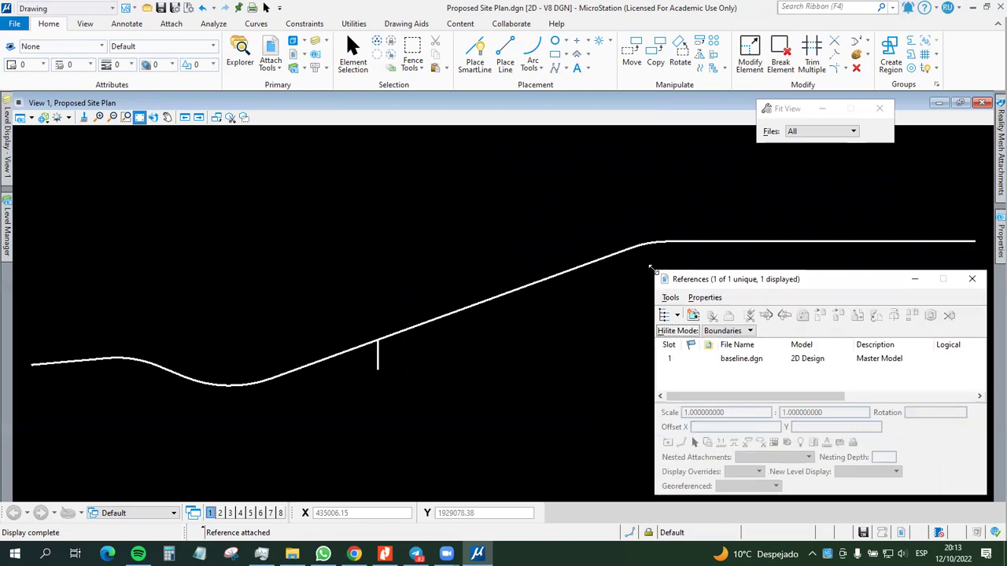
{"action": "left_click", "coordinate": [352, 57]}
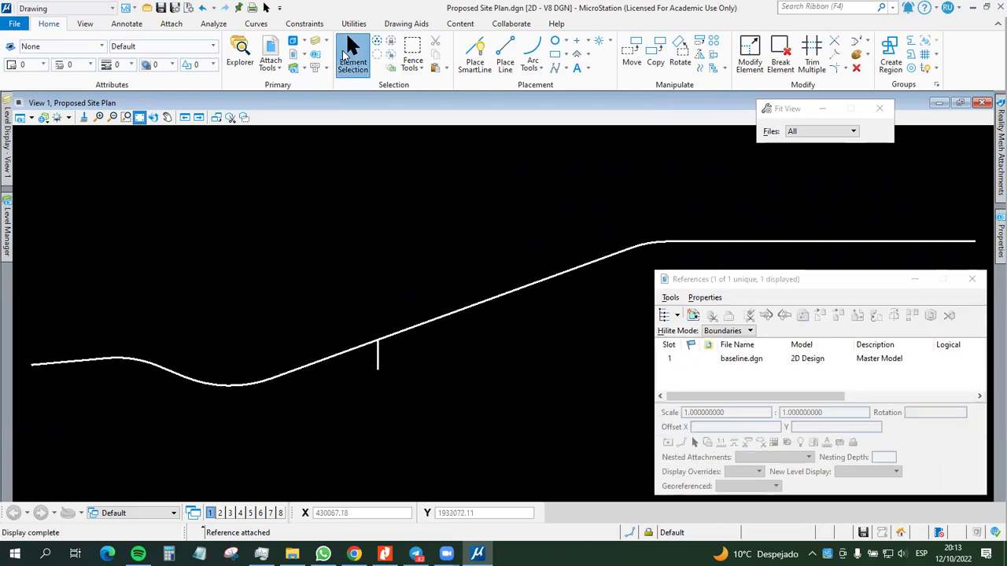
Step: Examine the attached baseline alignment from its curved start to the end of its straight stretch
{"action": "scroll", "coordinate": [374, 291], "scroll_direction": "down", "scroll_amount": 1}
{"action": "mouse_move", "coordinate": [310, 322]}
{"action": "middle_mouse_down"}
{"action": "mouse_move", "coordinate": [236, 319]}
{"action": "mouse_move", "coordinate": [255, 314]}
{"action": "middle_mouse_up"}
{"action": "scroll", "coordinate": [255, 314], "scroll_direction": "up", "scroll_amount": 4}
{"action": "mouse_move", "coordinate": [142, 288]}
{"action": "middle_mouse_down"}
{"action": "mouse_move", "coordinate": [245, 251]}
{"action": "mouse_move", "coordinate": [231, 256]}
{"action": "middle_mouse_up"}
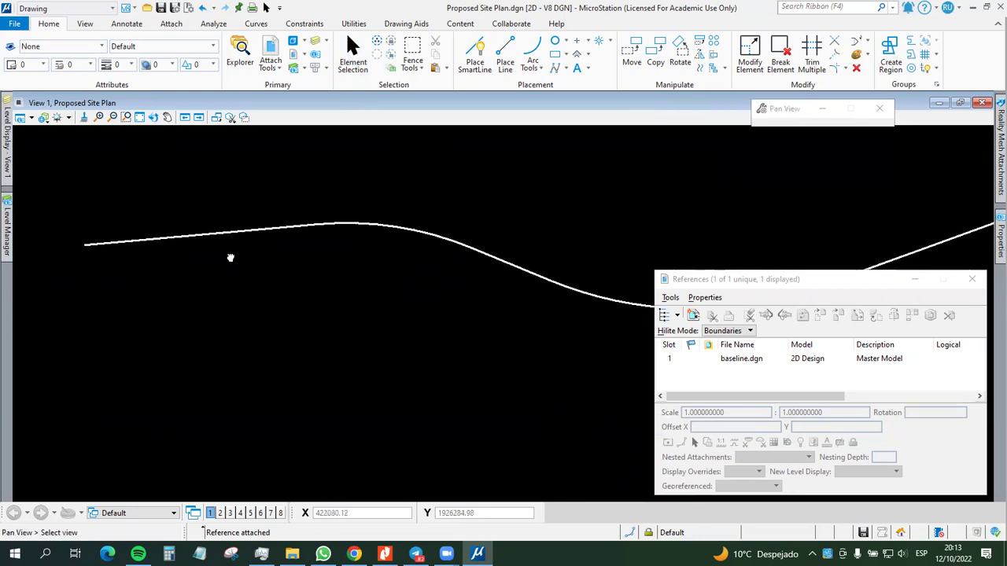
{"action": "scroll", "coordinate": [231, 257], "scroll_direction": "down", "scroll_amount": 2}
{"action": "scroll", "coordinate": [378, 274], "scroll_direction": "up", "scroll_amount": 1}
{"action": "scroll", "coordinate": [378, 274], "scroll_direction": "down", "scroll_amount": 2}
{"action": "scroll", "coordinate": [559, 229], "scroll_direction": "up", "scroll_amount": 4}
{"action": "scroll", "coordinate": [558, 228], "scroll_direction": "down", "scroll_amount": 2}
{"action": "middle_click_drag", "start_coordinate": [557, 226], "coordinate": [611, 234]}
{"action": "scroll", "coordinate": [611, 234], "scroll_direction": "down", "scroll_amount": 2}
{"action": "scroll", "coordinate": [542, 260], "scroll_direction": "up", "scroll_amount": 4}
{"action": "middle_click_drag", "start_coordinate": [561, 270], "coordinate": [438, 247]}
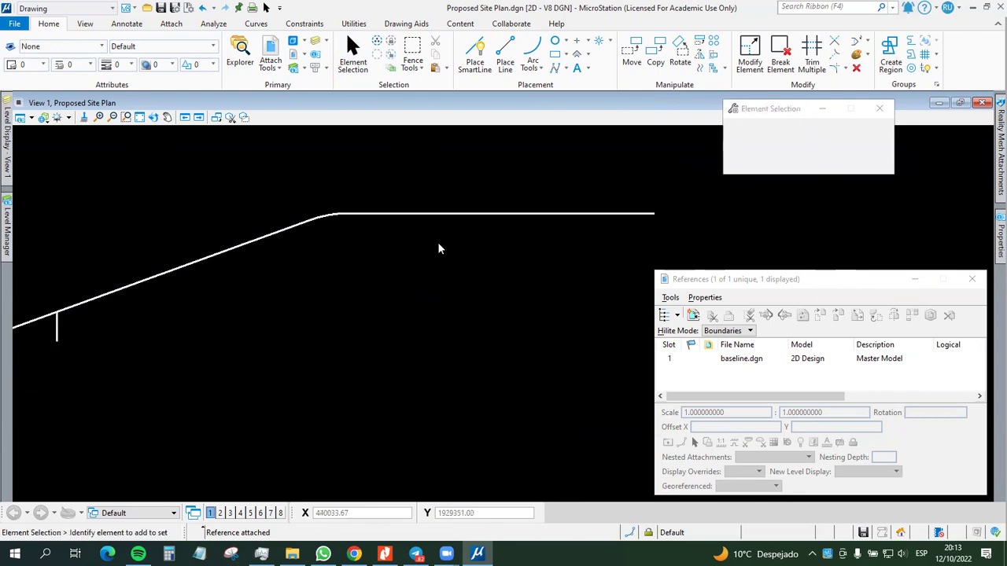
{"action": "scroll", "coordinate": [659, 208], "scroll_direction": "down", "scroll_amount": 7}
{"action": "scroll", "coordinate": [582, 222], "scroll_direction": "up", "scroll_amount": 5}
{"action": "middle_click_drag", "start_coordinate": [616, 218], "coordinate": [568, 268]}
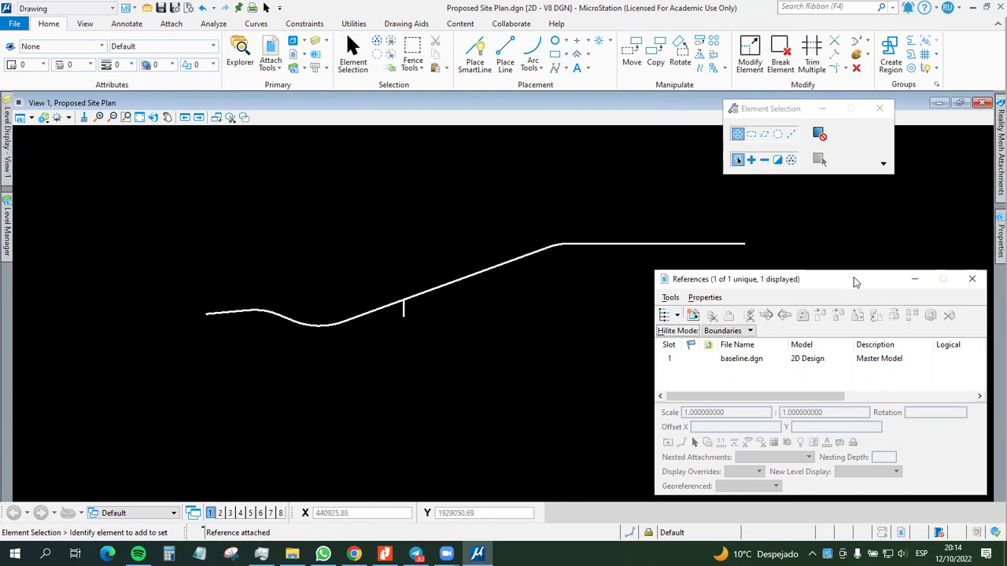
Step: Reposition the References window, start attaching more references and preview contours.dgn, dsgnrd.dgn, exutil.dgn, rowrd.dgn and topord.dgn in the Ref folder
{"action": "left_click_drag", "start_coordinate": [838, 281], "coordinate": [809, 273]}
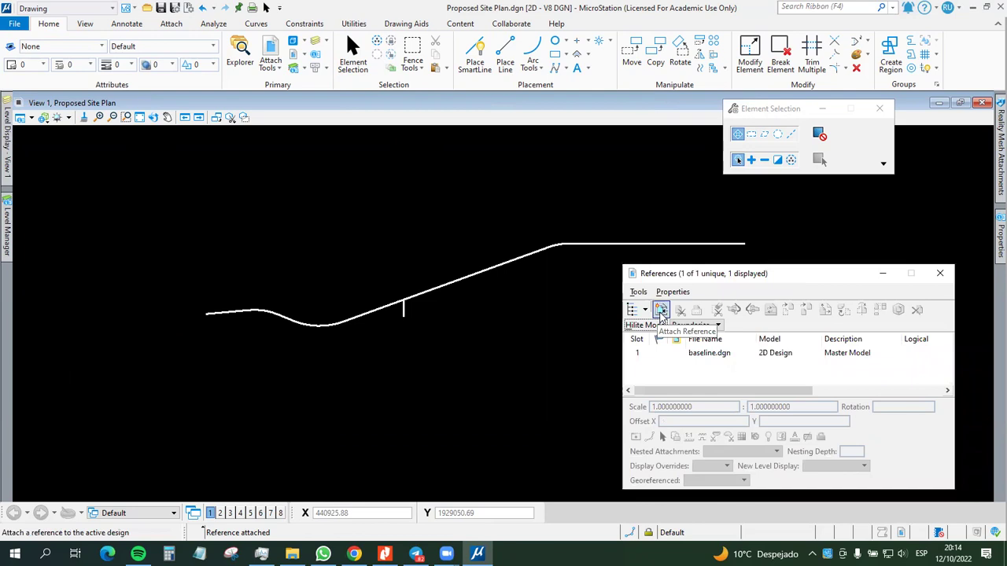
{"action": "left_click", "coordinate": [661, 310]}
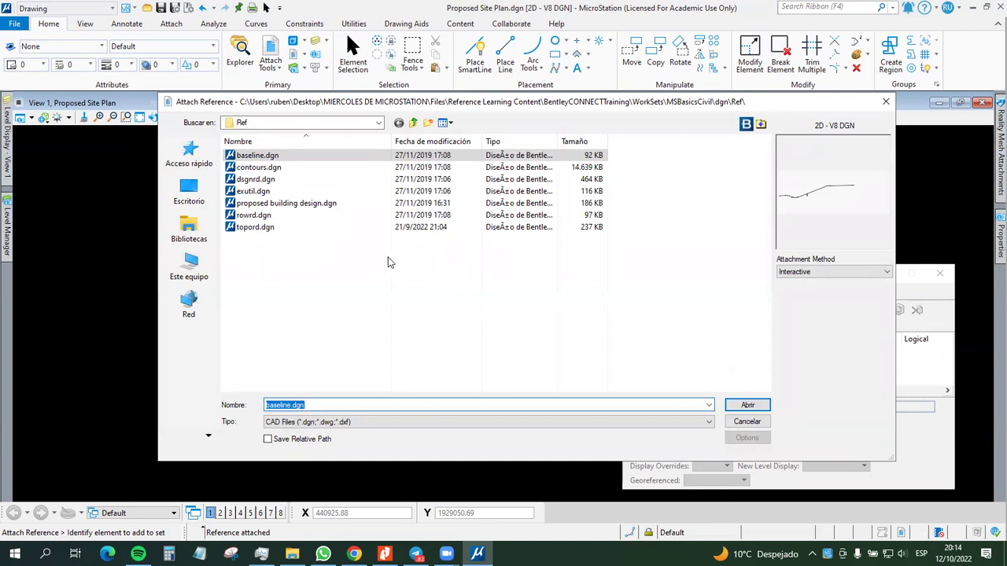
{"action": "left_click", "coordinate": [259, 168]}
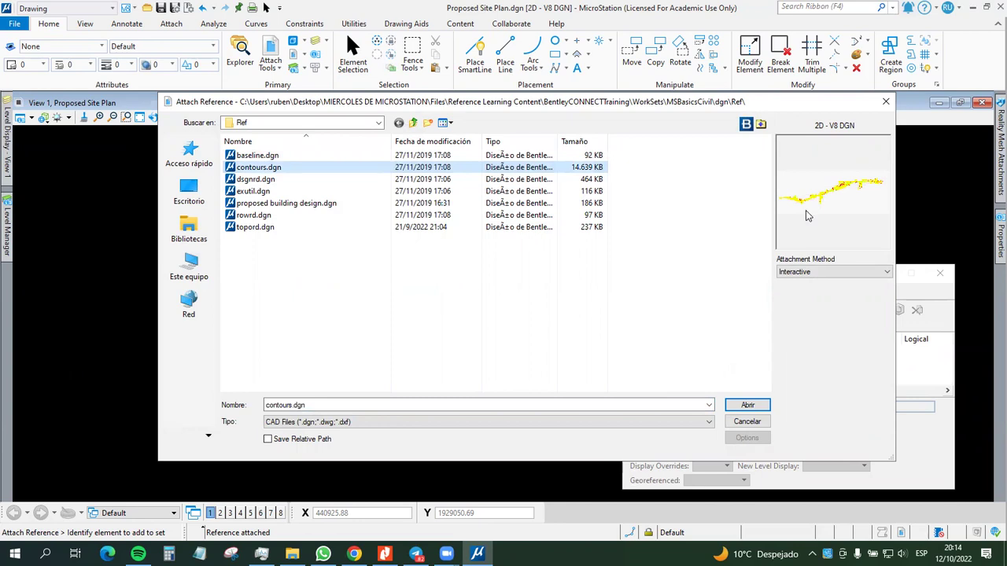
{"action": "left_click", "coordinate": [271, 180]}
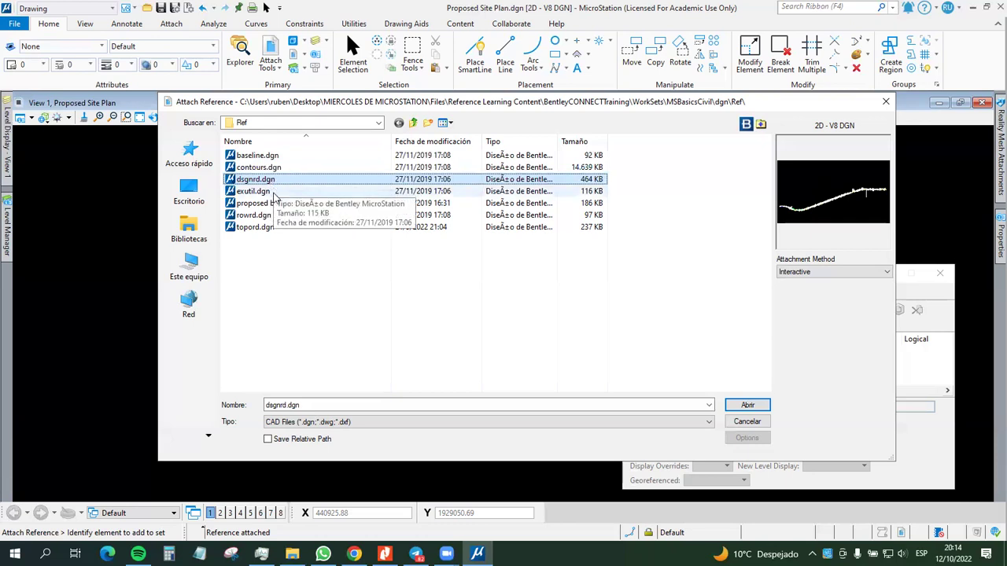
{"action": "left_click", "coordinate": [267, 191]}
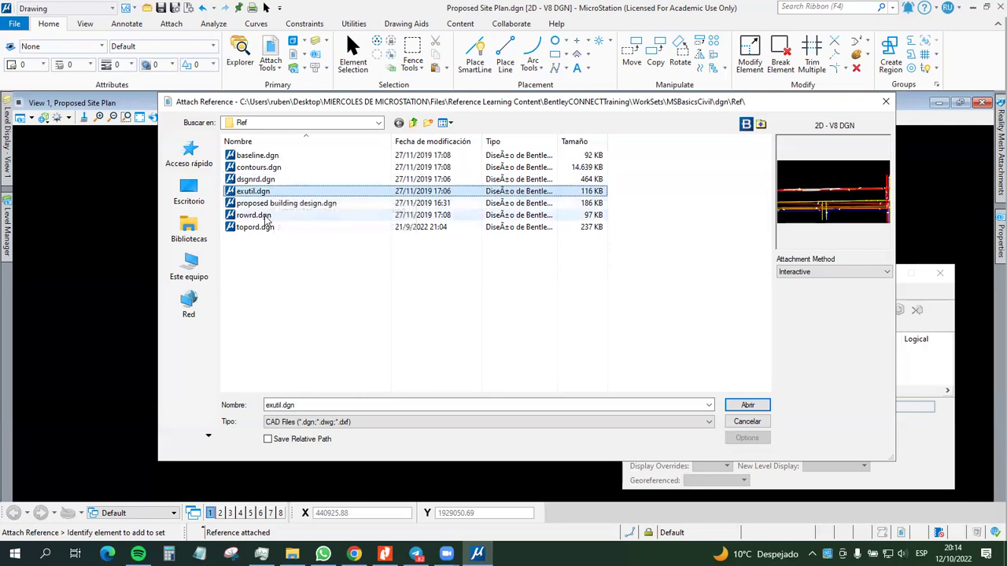
{"action": "left_click", "coordinate": [267, 217]}
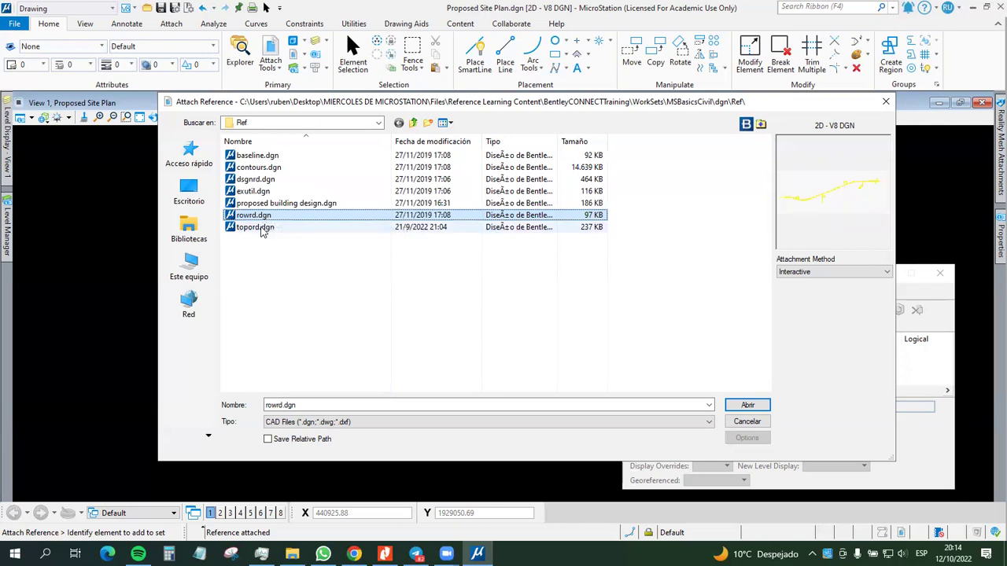
{"action": "left_click", "coordinate": [263, 228]}
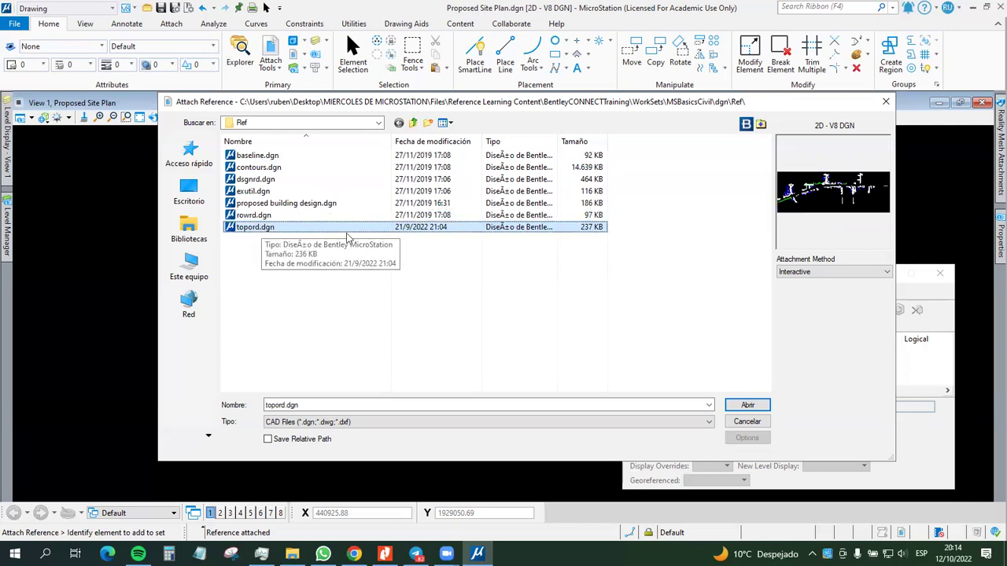
Step: Choose contours.dgn, dsgnrd.dgn, exutil.dgn, rowrd.dgn and topord.dgn together for attachment with the Interactive method
{"action": "left_click", "coordinate": [270, 166]}
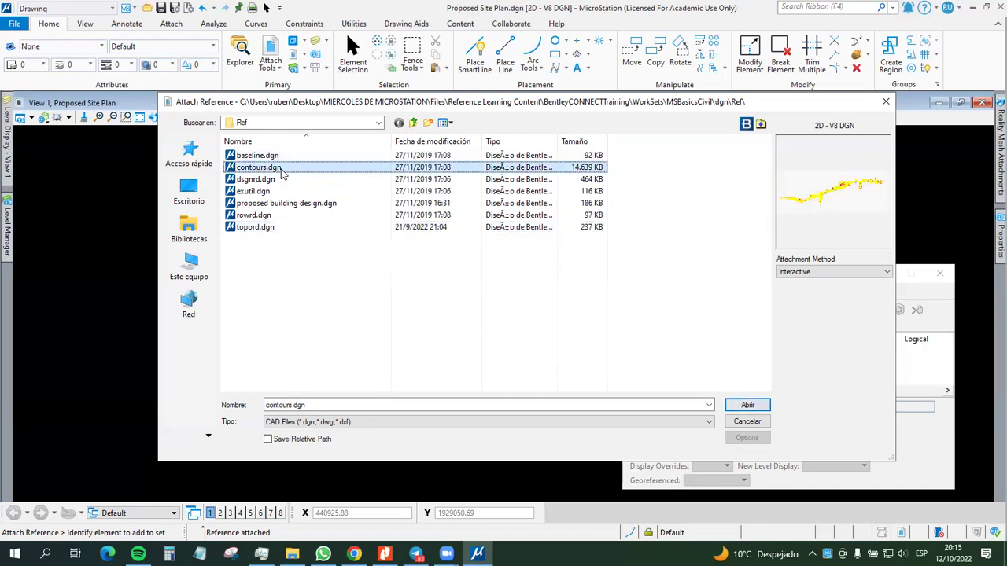
{"action": "left_click", "coordinate": [275, 181], "text": "ctrl"}
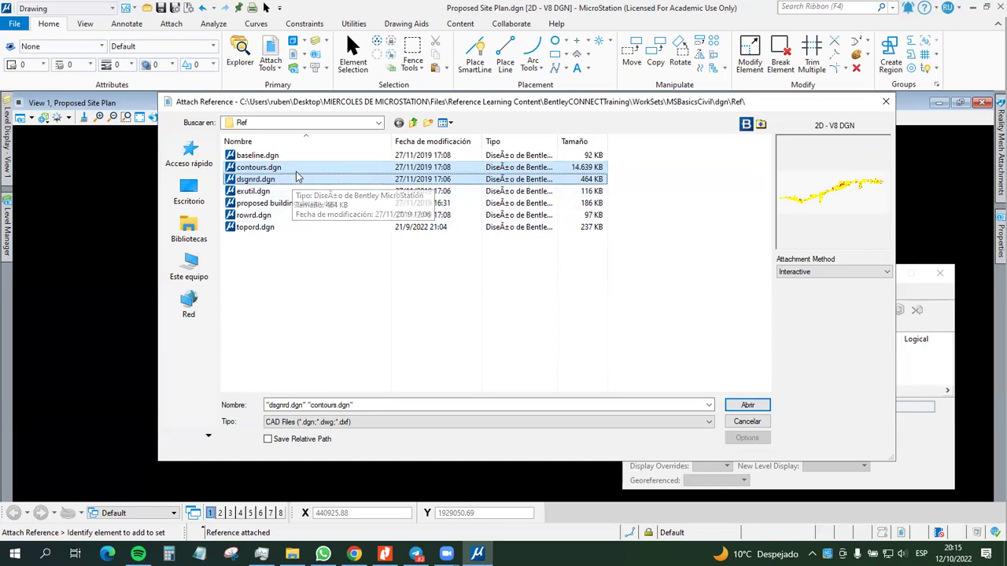
{"action": "left_click", "coordinate": [281, 192], "text": "ctrl"}
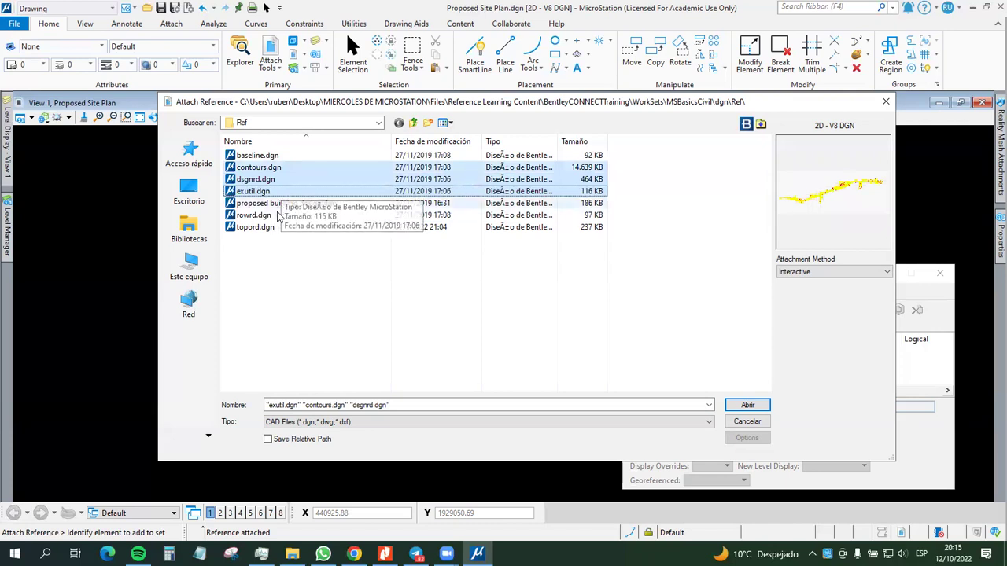
{"action": "left_click", "coordinate": [277, 216], "text": "ctrl"}
{"action": "left_click", "coordinate": [277, 227], "text": "ctrl"}
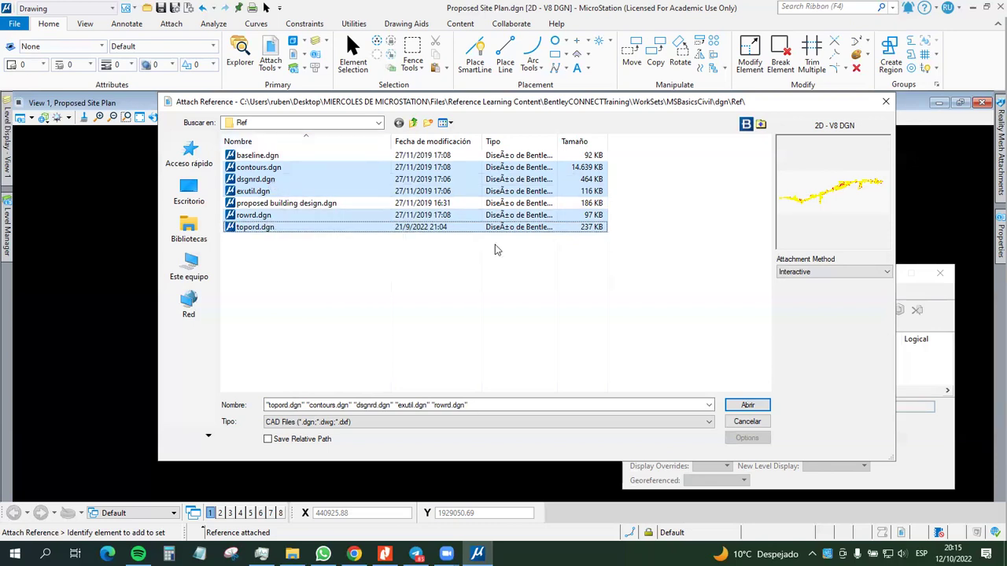
{"action": "left_click", "coordinate": [747, 406]}
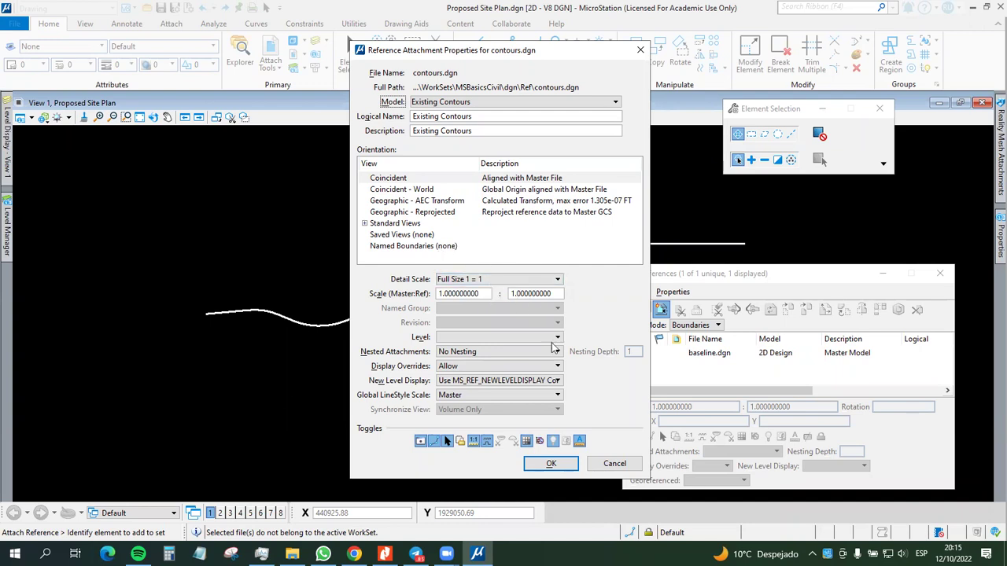
Step: Accept Coincident orientation, Full Size 1 = 1 and No Nesting for contours.dgn, dsgnrd.dgn, exutil.dgn, rowrd.dgn and topord.dgn in turn
{"action": "left_click", "coordinate": [551, 464]}
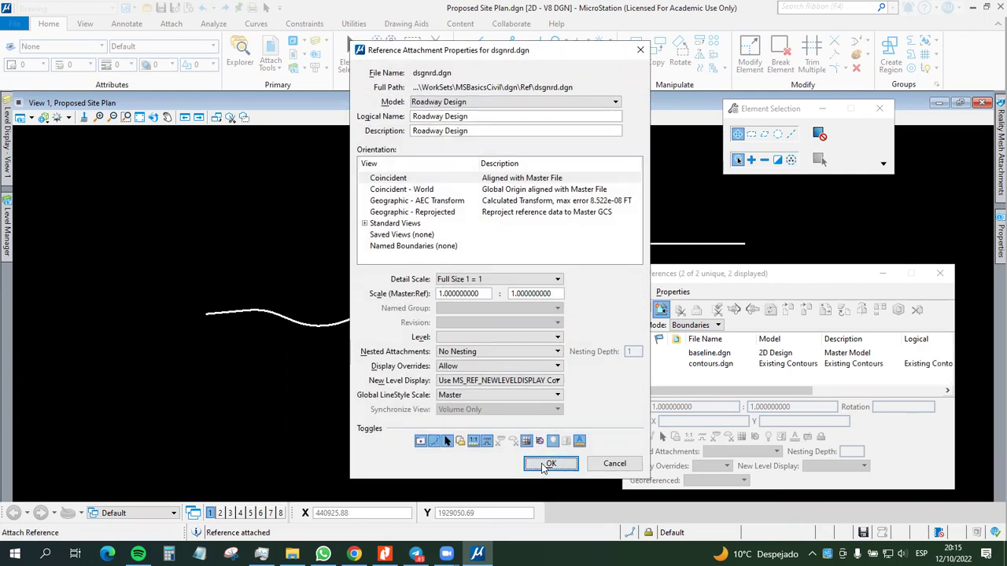
{"action": "left_click", "coordinate": [543, 465]}
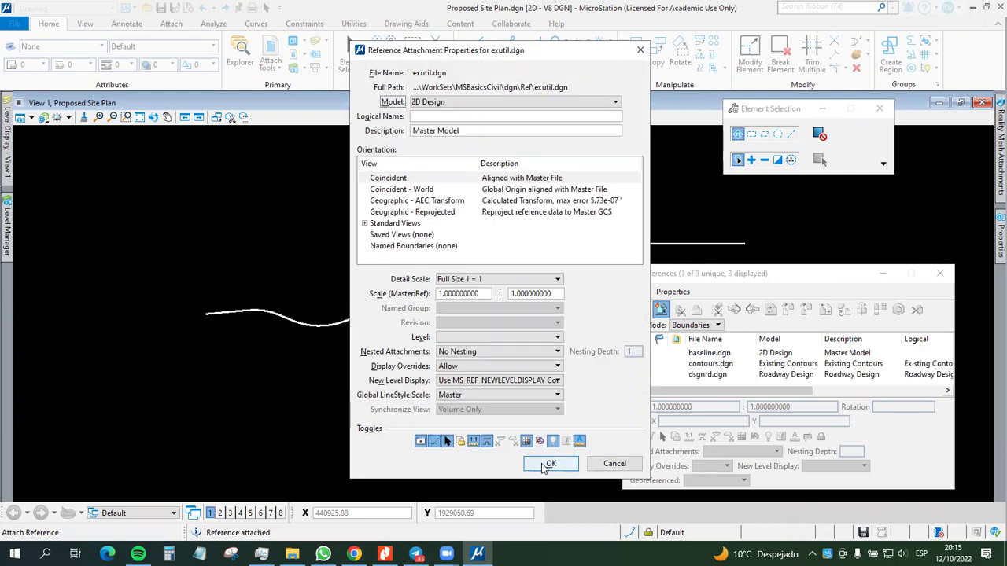
{"action": "left_click", "coordinate": [542, 464]}
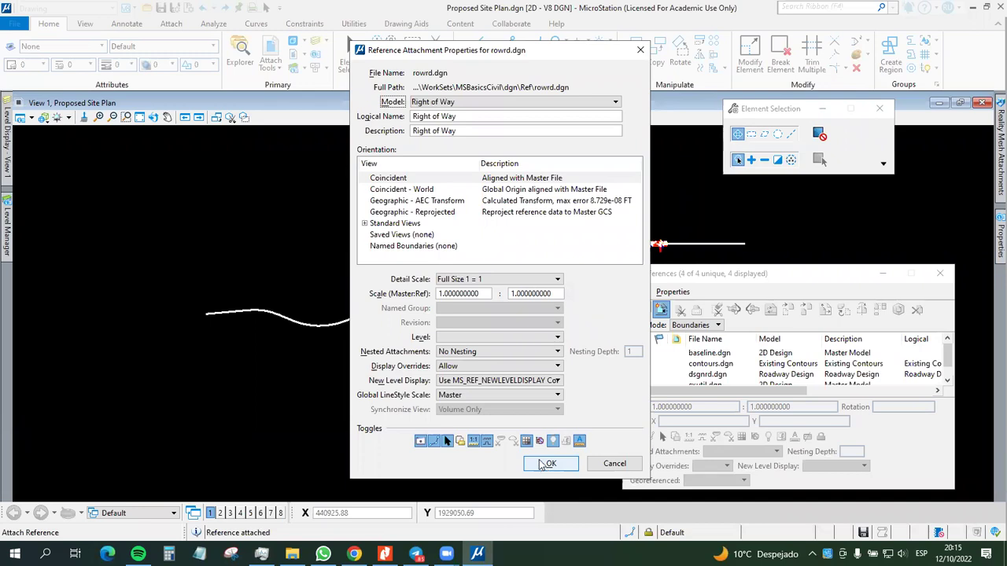
{"action": "left_click", "coordinate": [542, 465]}
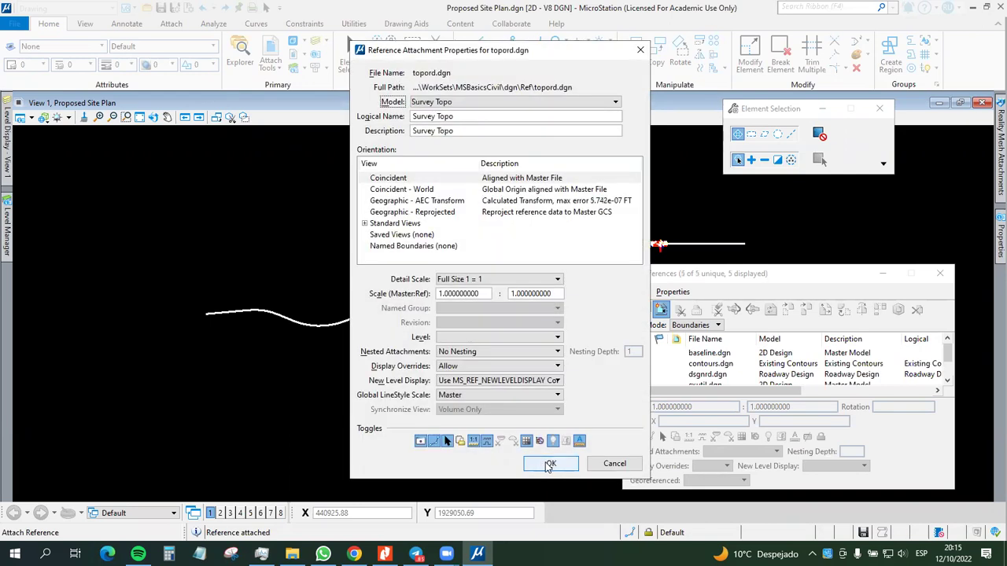
{"action": "left_click", "coordinate": [550, 464]}
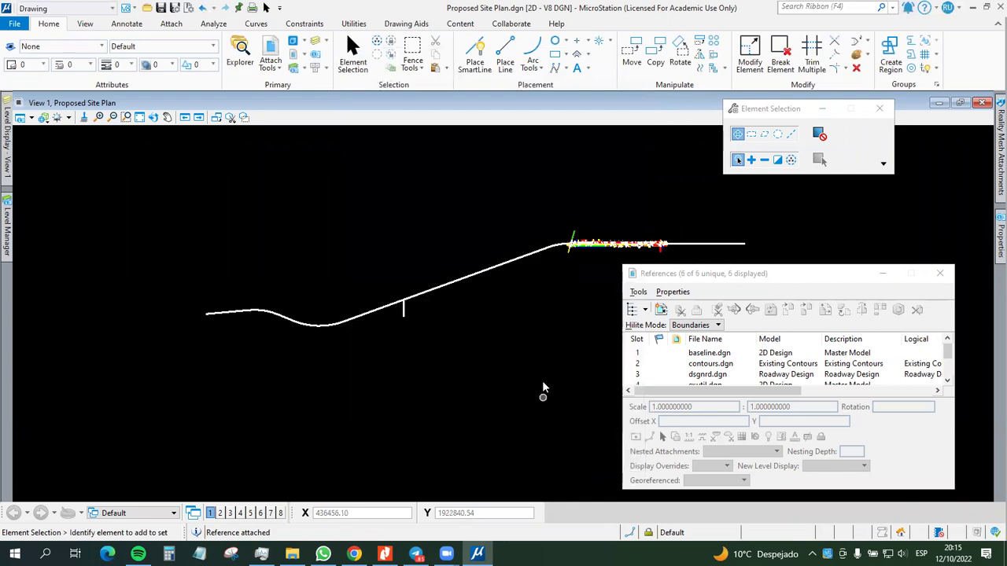
Step: Examine the referenced utility lines and their labels around the crossing where the alignment's curve meets the straight stretch
{"action": "mouse_move", "coordinate": [544, 340]}
{"action": "middle_mouse_down"}
{"action": "mouse_move", "coordinate": [427, 349]}
{"action": "mouse_move", "coordinate": [472, 346]}
{"action": "mouse_move", "coordinate": [402, 336]}
{"action": "middle_mouse_up"}
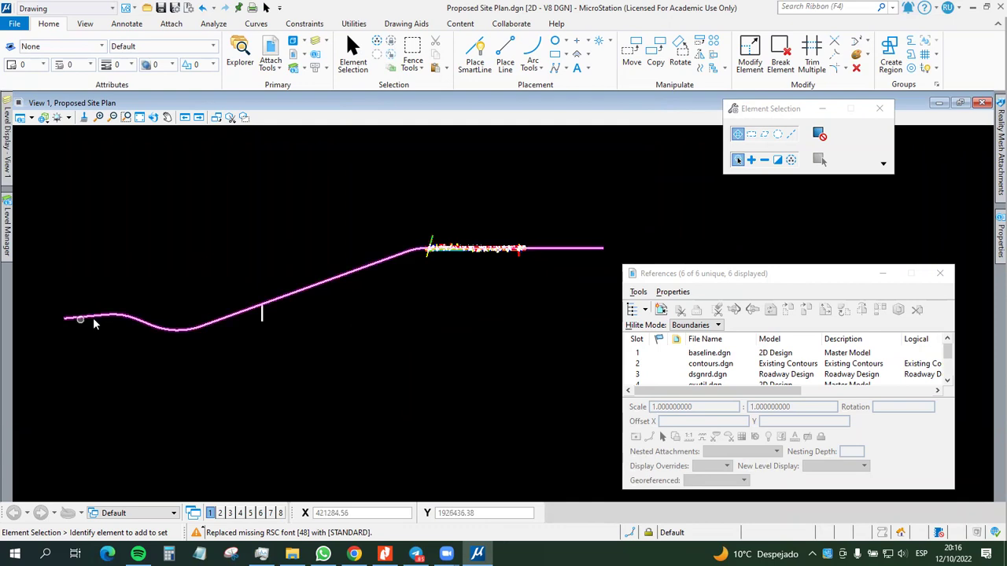
{"action": "scroll", "coordinate": [490, 239], "scroll_direction": "up", "scroll_amount": 2}
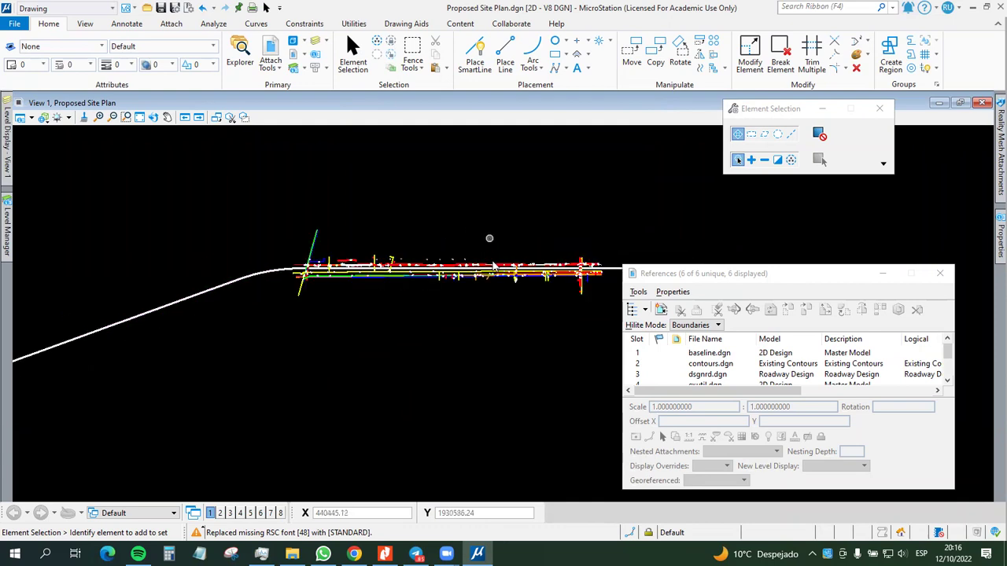
{"action": "scroll", "coordinate": [236, 240], "scroll_direction": "up", "scroll_amount": 2}
{"action": "scroll", "coordinate": [217, 245], "scroll_direction": "up", "scroll_amount": 2}
{"action": "scroll", "coordinate": [350, 314], "scroll_direction": "up", "scroll_amount": 2}
{"action": "scroll", "coordinate": [356, 315], "scroll_direction": "down", "scroll_amount": 6}
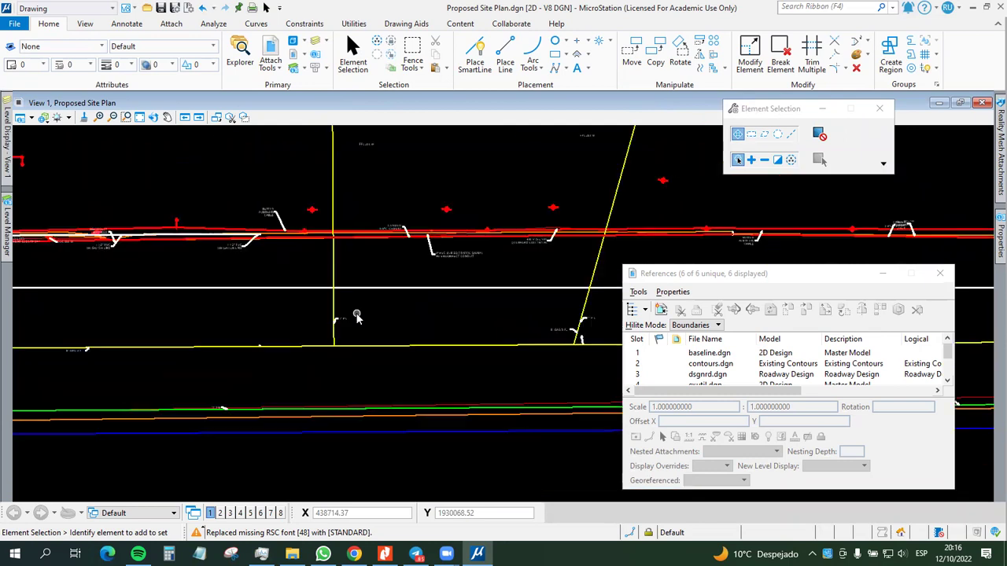
{"action": "scroll", "coordinate": [356, 285], "scroll_direction": "up", "scroll_amount": 5}
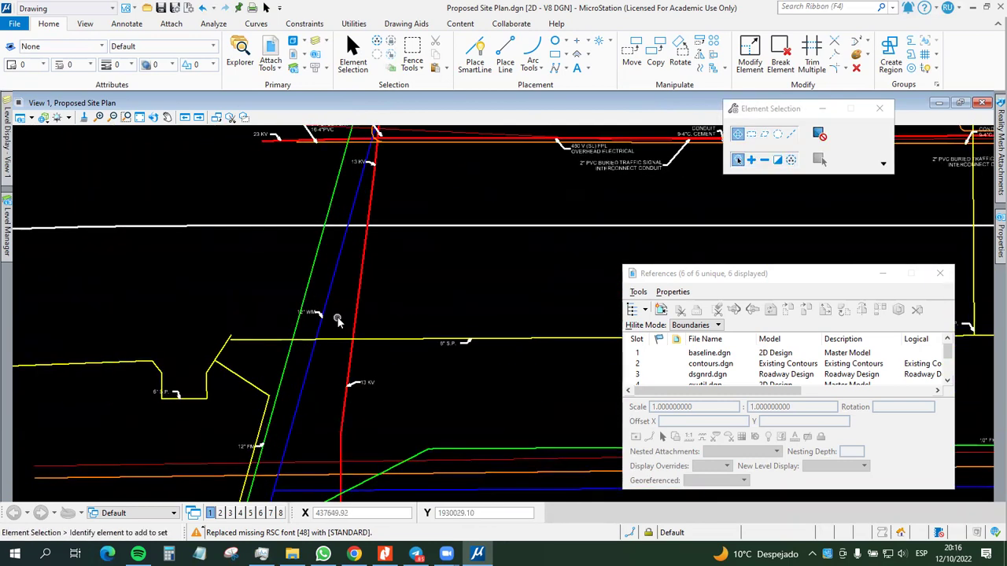
{"action": "scroll", "coordinate": [337, 320], "scroll_direction": "down", "scroll_amount": 1}
{"action": "scroll", "coordinate": [346, 303], "scroll_direction": "up", "scroll_amount": 1}
{"action": "scroll", "coordinate": [307, 141], "scroll_direction": "up", "scroll_amount": 4}
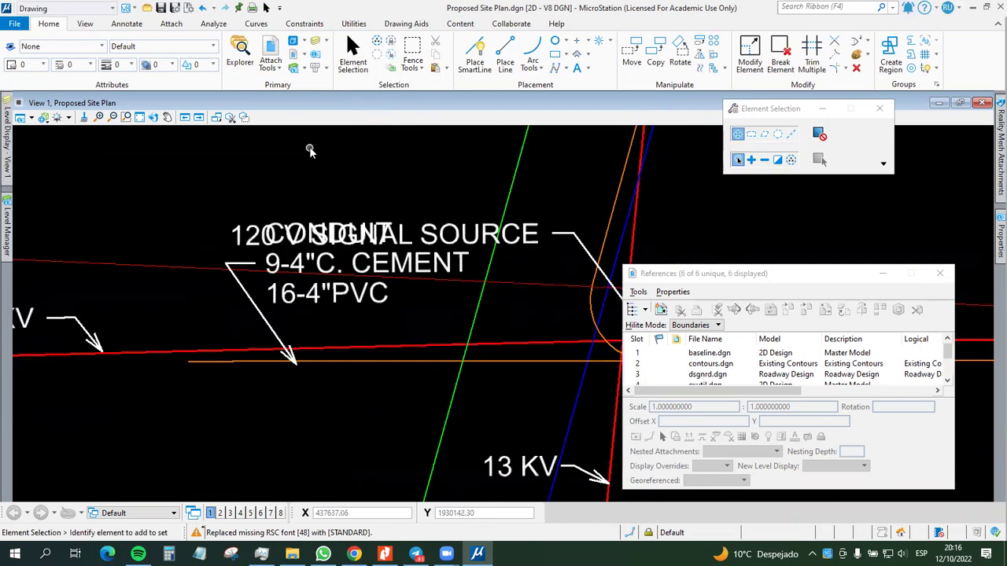
{"action": "scroll", "coordinate": [347, 265], "scroll_direction": "down", "scroll_amount": 6}
{"action": "scroll", "coordinate": [383, 367], "scroll_direction": "up", "scroll_amount": 5}
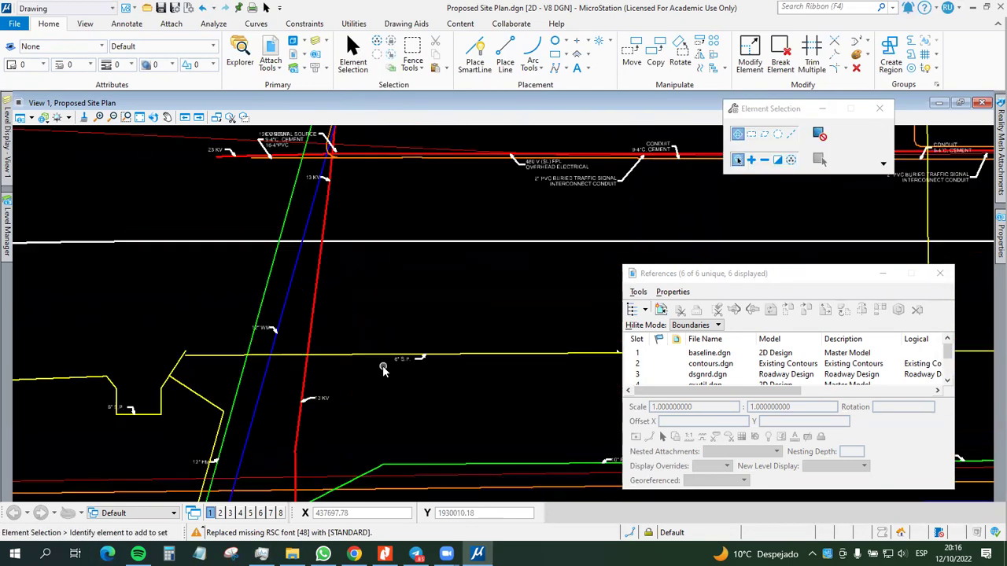
{"action": "scroll", "coordinate": [383, 367], "scroll_direction": "down", "scroll_amount": 6}
{"action": "scroll", "coordinate": [348, 329], "scroll_direction": "down", "scroll_amount": 3}
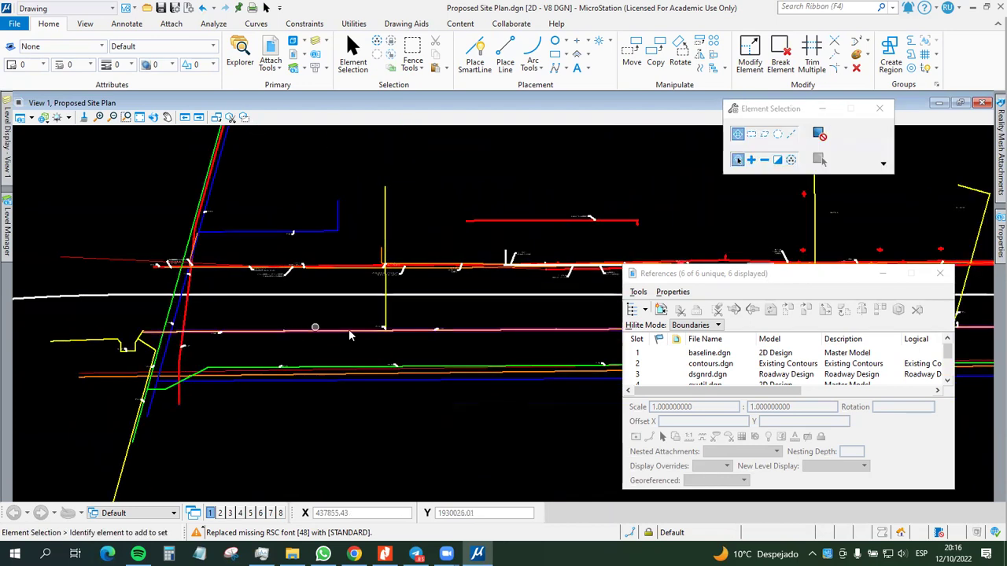
Step: Examine the referenced utilities and annotations along the straight stretch as far as the crossing near its far end
{"action": "scroll", "coordinate": [409, 347], "scroll_direction": "up", "scroll_amount": 2}
{"action": "middle_click_drag", "start_coordinate": [409, 346], "coordinate": [337, 326]}
{"action": "scroll", "coordinate": [467, 341], "scroll_direction": "up", "scroll_amount": 6}
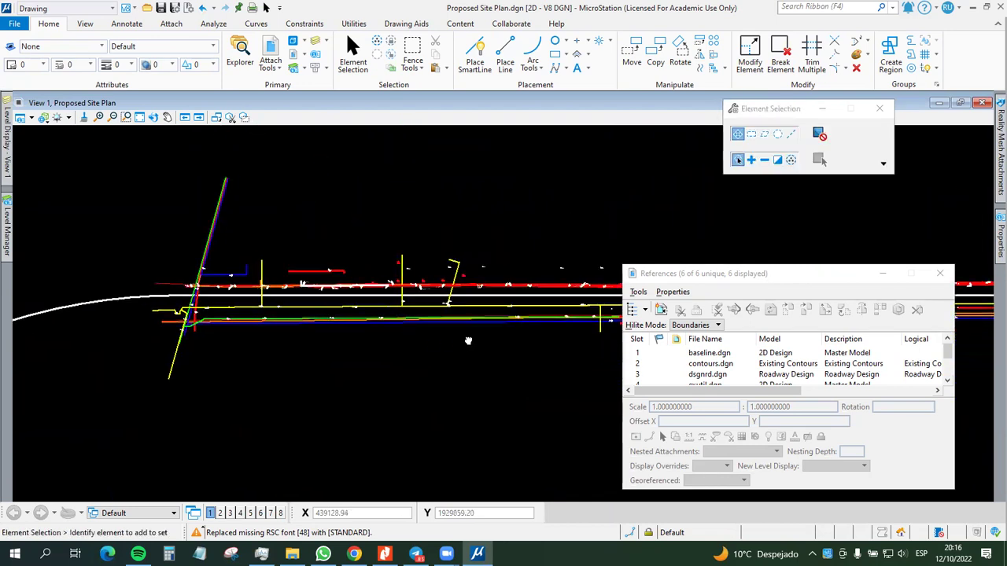
{"action": "scroll", "coordinate": [207, 286], "scroll_direction": "up", "scroll_amount": 5}
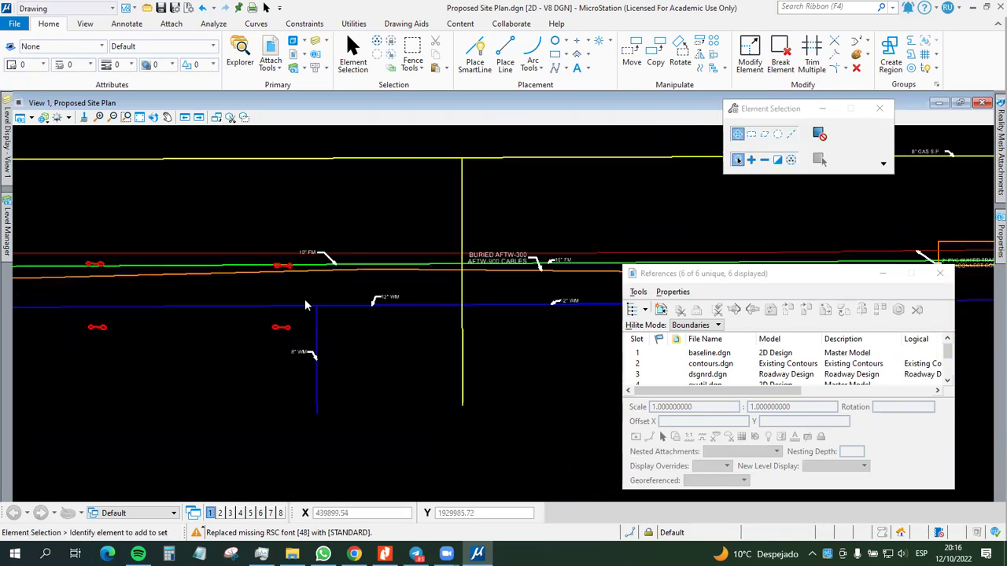
{"action": "middle_click_drag", "start_coordinate": [415, 280], "coordinate": [288, 313]}
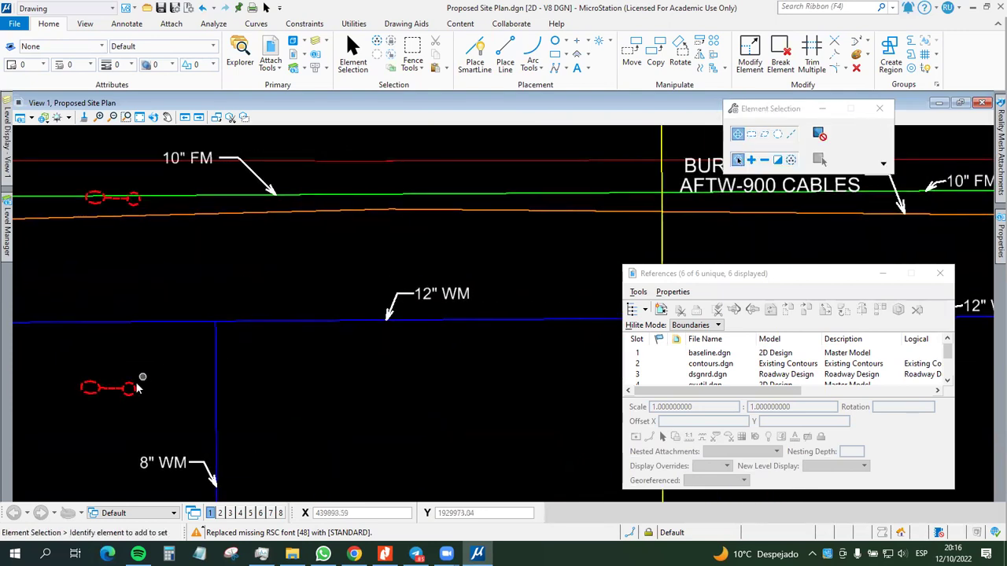
{"action": "scroll", "coordinate": [134, 387], "scroll_direction": "down", "scroll_amount": 4}
{"action": "scroll", "coordinate": [400, 336], "scroll_direction": "up", "scroll_amount": 6}
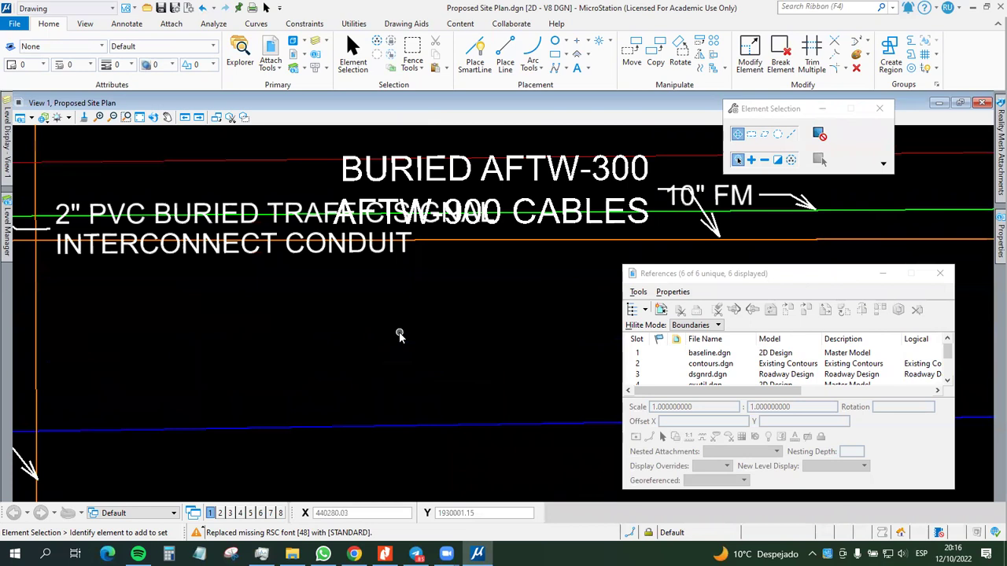
{"action": "scroll", "coordinate": [400, 335], "scroll_direction": "down", "scroll_amount": 5}
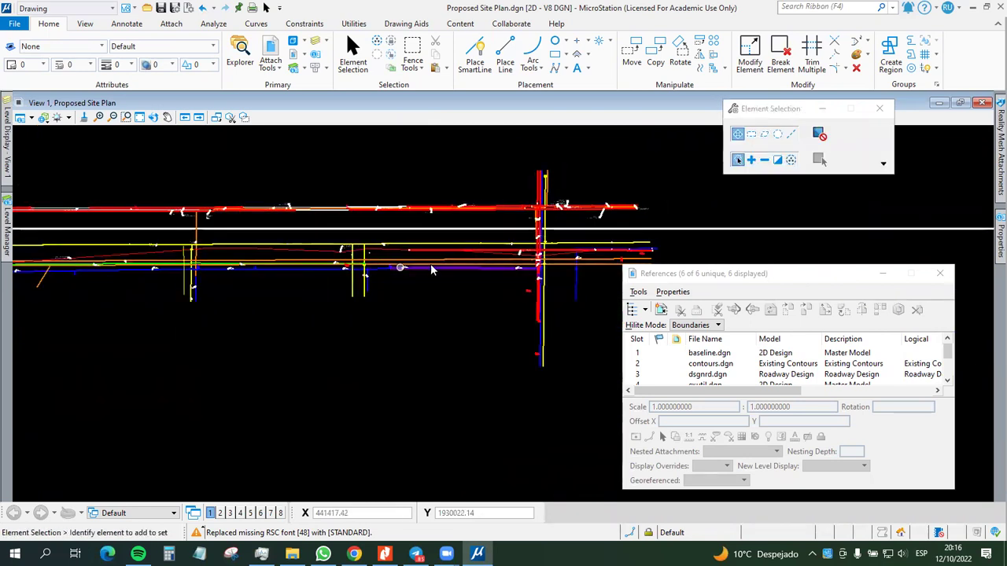
{"action": "scroll", "coordinate": [448, 284], "scroll_direction": "up", "scroll_amount": 2}
{"action": "scroll", "coordinate": [488, 309], "scroll_direction": "up", "scroll_amount": 3}
{"action": "scroll", "coordinate": [488, 308], "scroll_direction": "down", "scroll_amount": 2}
{"action": "scroll", "coordinate": [491, 308], "scroll_direction": "up", "scroll_amount": 3}
{"action": "scroll", "coordinate": [496, 311], "scroll_direction": "down", "scroll_amount": 1}
{"action": "scroll", "coordinate": [472, 247], "scroll_direction": "up", "scroll_amount": 3}
{"action": "scroll", "coordinate": [464, 244], "scroll_direction": "down", "scroll_amount": 6}
{"action": "middle_click_drag", "start_coordinate": [327, 239], "coordinate": [357, 262]}
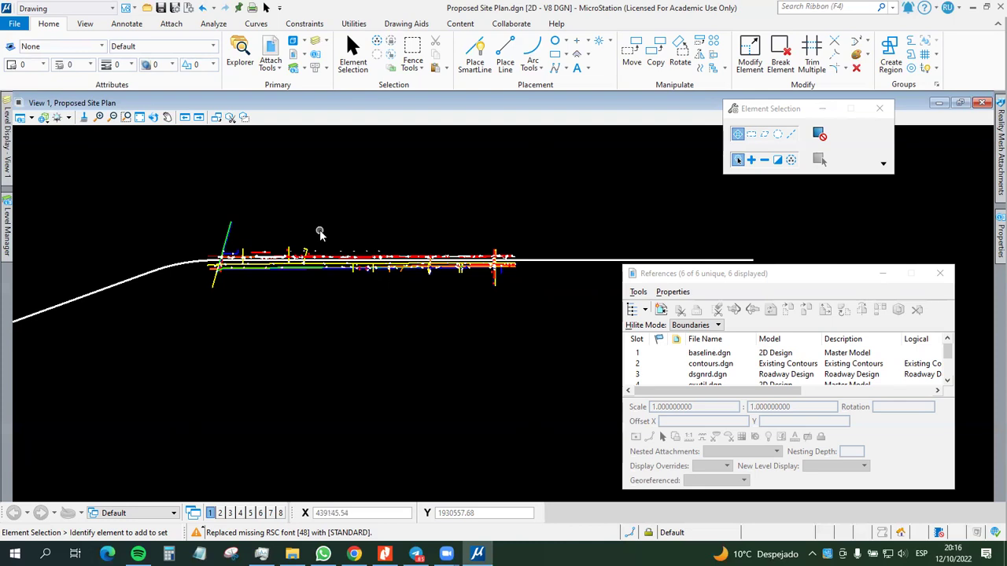
Step: Select contours.dgn among the attachments and enlarge the References dialog so all six files are listed
{"action": "left_click", "coordinate": [712, 366]}
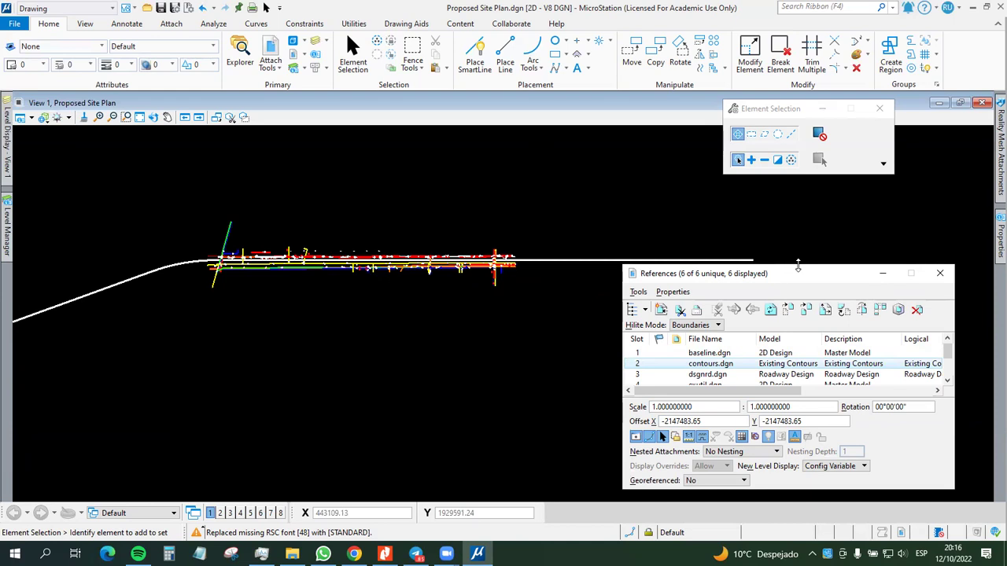
{"action": "left_click_drag", "start_coordinate": [798, 265], "coordinate": [790, 189]}
{"action": "left_click_drag", "start_coordinate": [713, 196], "coordinate": [679, 193]}
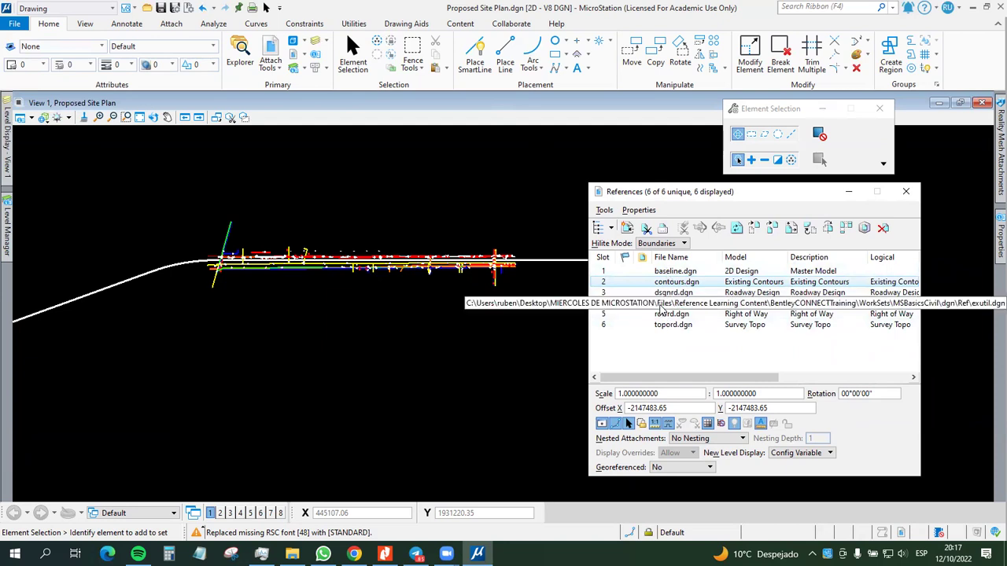
Step: Examine the utility lines beside the crossing and identify the level and source reference of one of the parallel lines
{"action": "scroll", "coordinate": [319, 253], "scroll_direction": "up", "scroll_amount": 2}
{"action": "scroll", "coordinate": [318, 253], "scroll_direction": "up", "scroll_amount": 5}
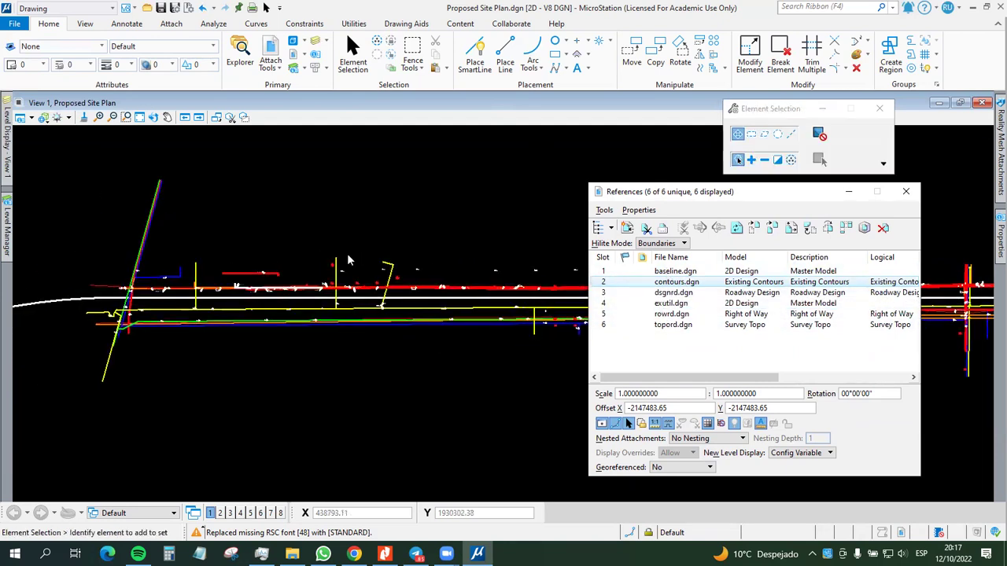
{"action": "middle_click_drag", "start_coordinate": [386, 297], "coordinate": [431, 298]}
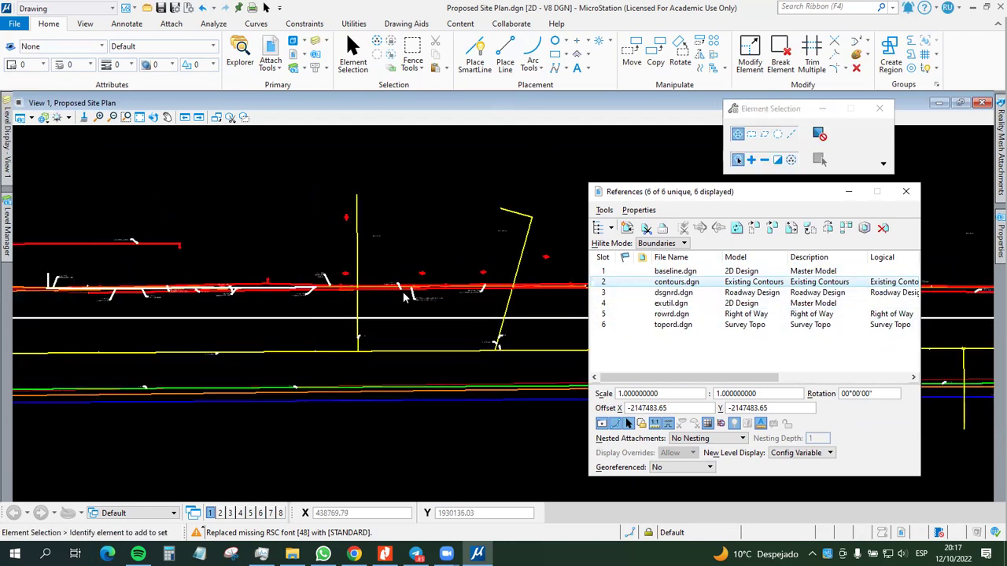
{"action": "scroll", "coordinate": [419, 345], "scroll_direction": "down", "scroll_amount": 2}
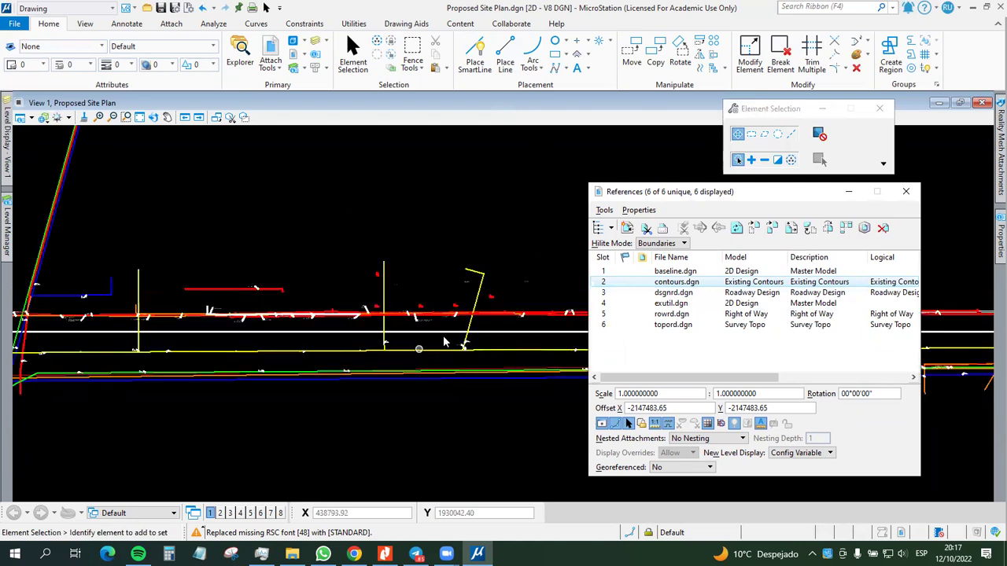
{"action": "mouse_move", "coordinate": [453, 370]}
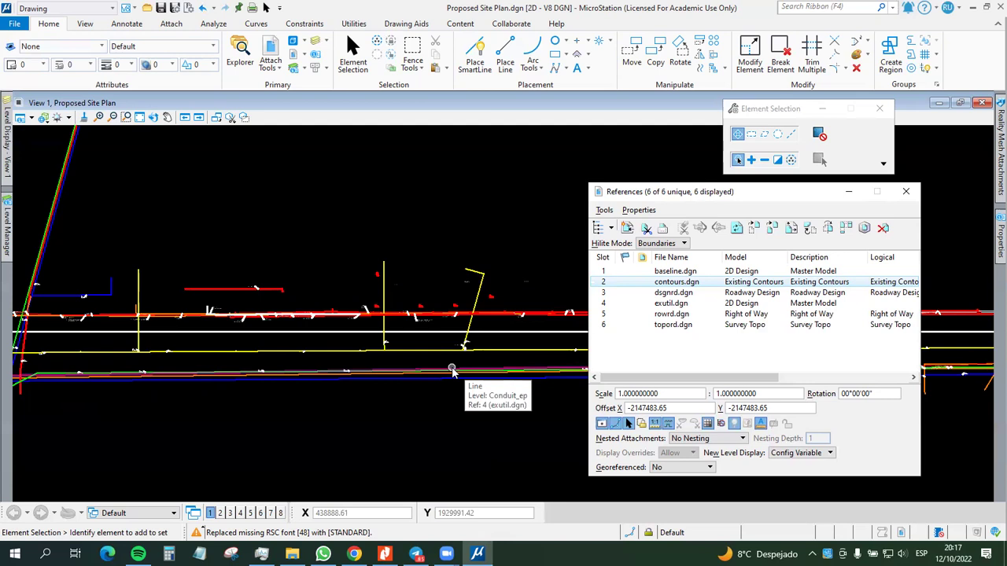
Step: Switch the display of baseline.dgn off and back on
{"action": "left_click", "coordinate": [676, 272]}
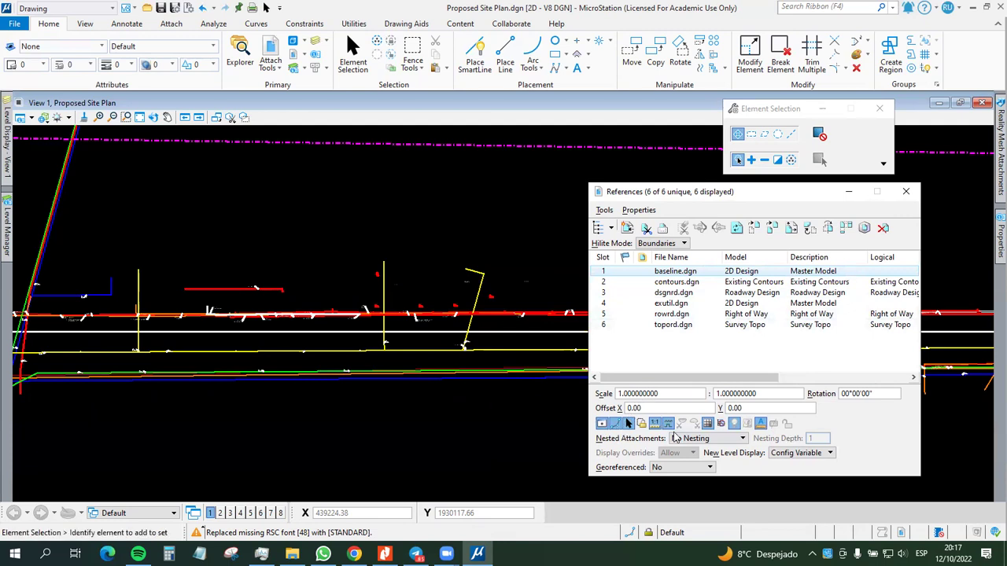
{"action": "mouse_move", "coordinate": [754, 201]}
{"action": "left_mouse_down"}
{"action": "mouse_move", "coordinate": [667, 197]}
{"action": "mouse_move", "coordinate": [757, 204]}
{"action": "mouse_move", "coordinate": [759, 194]}
{"action": "left_mouse_up"}
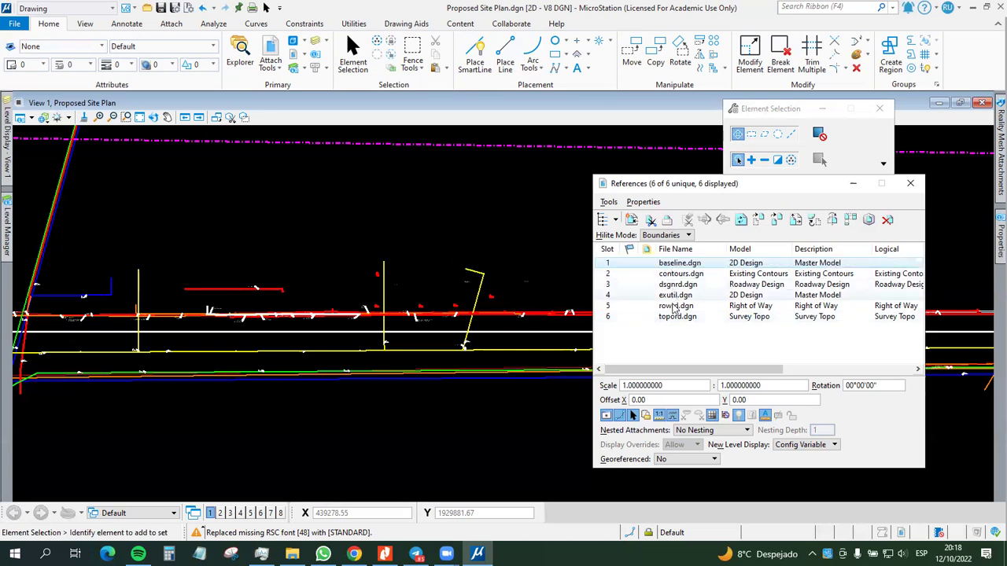
{"action": "left_click", "coordinate": [605, 416]}
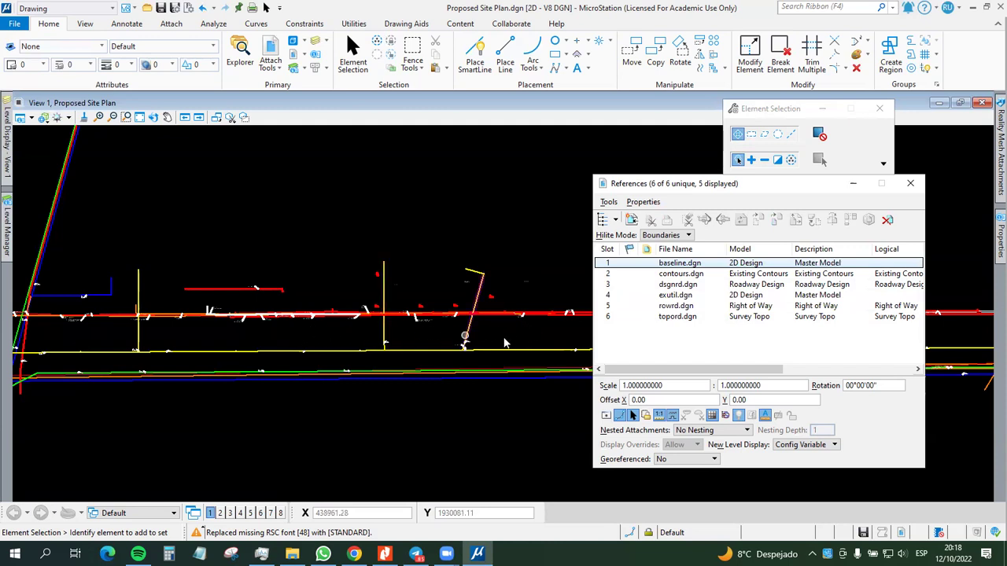
{"action": "left_click", "coordinate": [606, 416]}
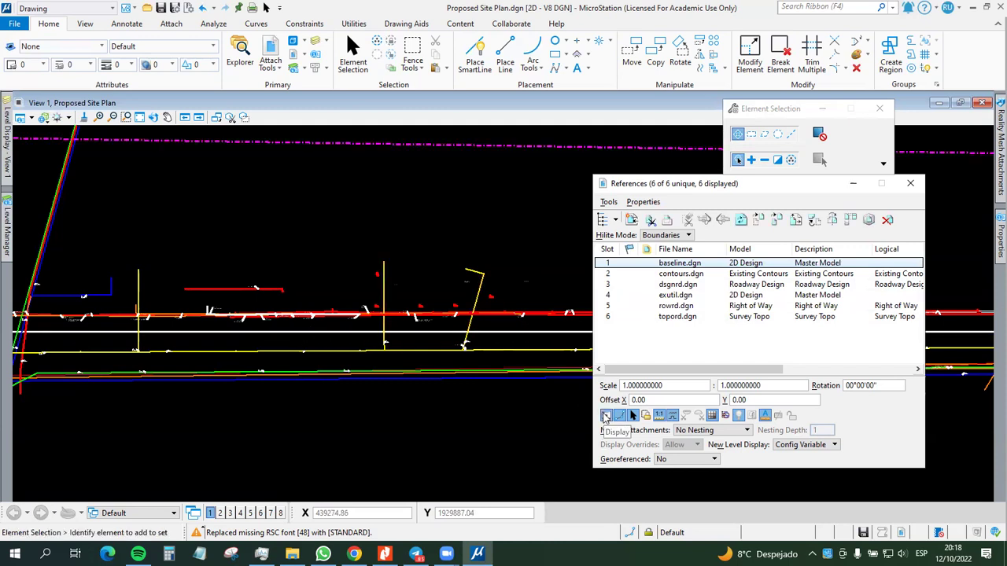
Step: Switch the display of exutil.dgn and rowrd.dgn off and back on in turn
{"action": "left_click", "coordinate": [663, 317]}
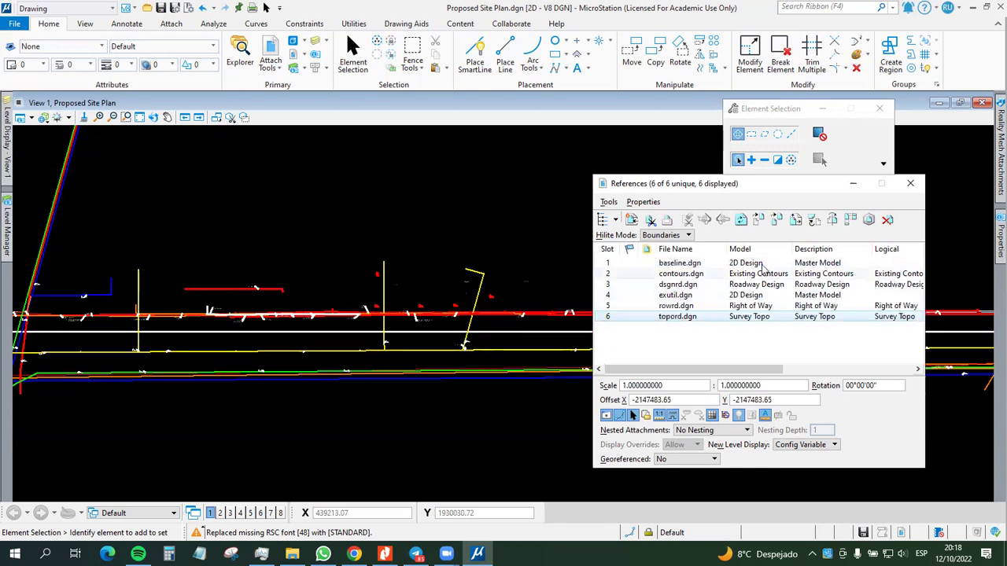
{"action": "left_click", "coordinate": [689, 296]}
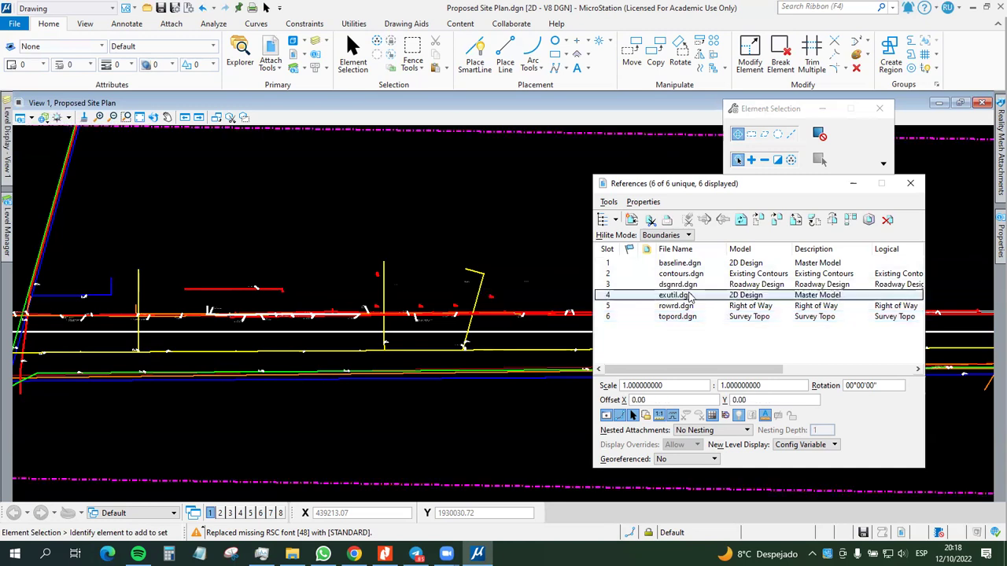
{"action": "left_click", "coordinate": [606, 416]}
{"action": "left_click", "coordinate": [606, 416]}
{"action": "left_click", "coordinate": [668, 306]}
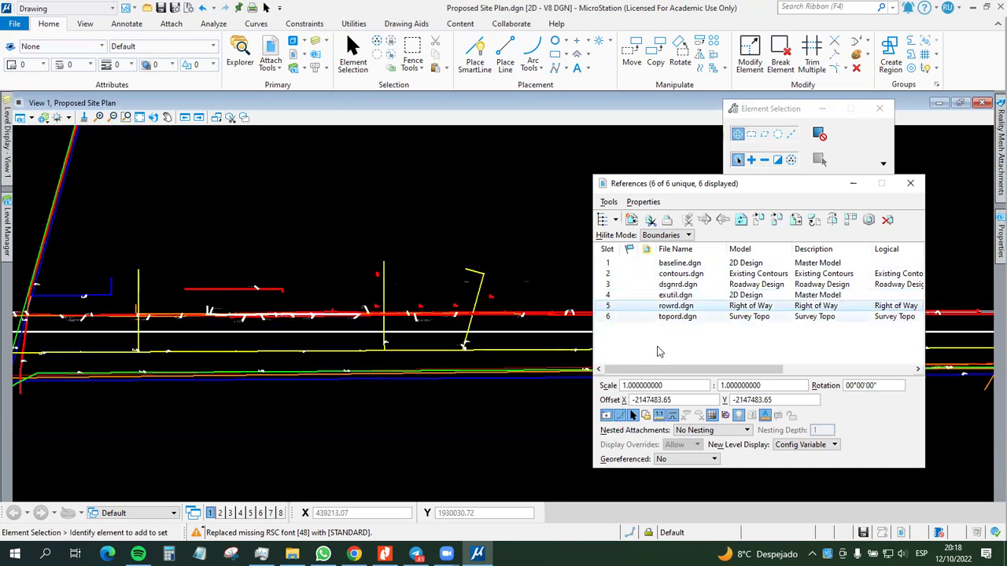
{"action": "left_click", "coordinate": [607, 415]}
{"action": "left_click", "coordinate": [607, 416]}
Step: Switch the display of dsgnrd.dgn and contours.dgn off and back on in turn
{"action": "scroll", "coordinate": [419, 313], "scroll_direction": "down", "scroll_amount": 3}
{"action": "scroll", "coordinate": [440, 339], "scroll_direction": "up", "scroll_amount": 1}
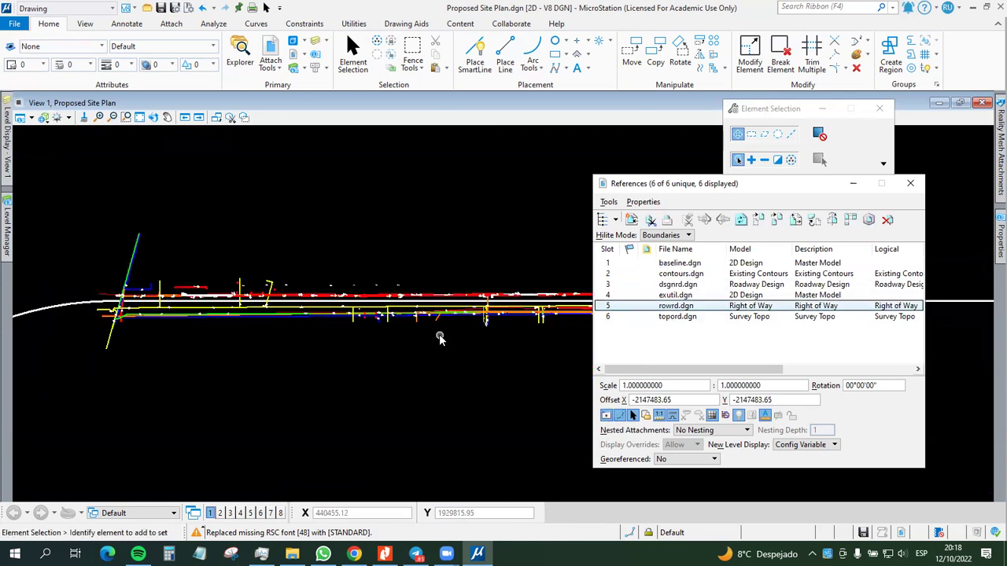
{"action": "scroll", "coordinate": [409, 341], "scroll_direction": "up", "scroll_amount": 3}
{"action": "left_click", "coordinate": [665, 285]}
{"action": "left_click", "coordinate": [605, 416]}
{"action": "left_click", "coordinate": [605, 416]}
{"action": "left_click", "coordinate": [671, 274]}
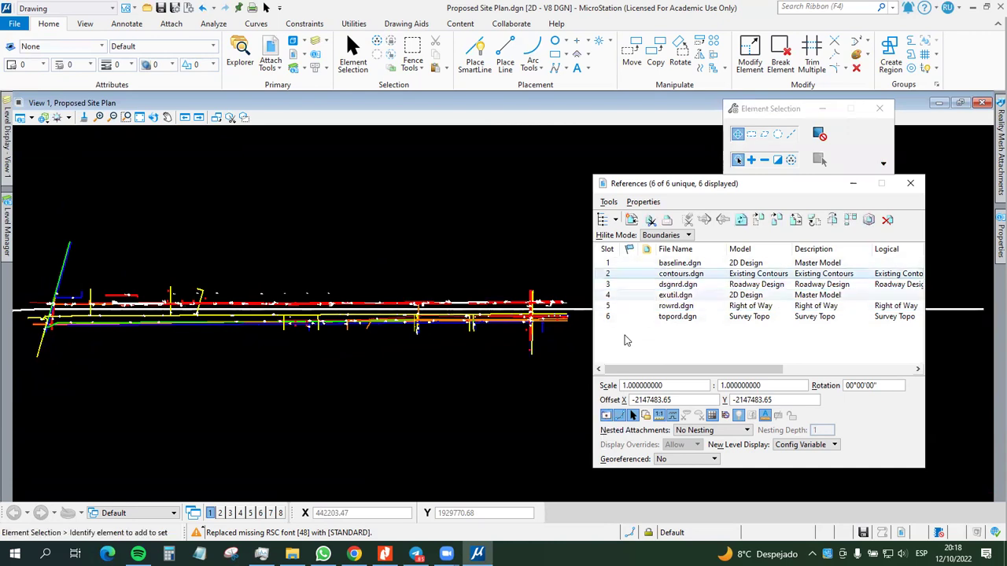
{"action": "left_click", "coordinate": [606, 416]}
{"action": "left_click", "coordinate": [605, 416]}
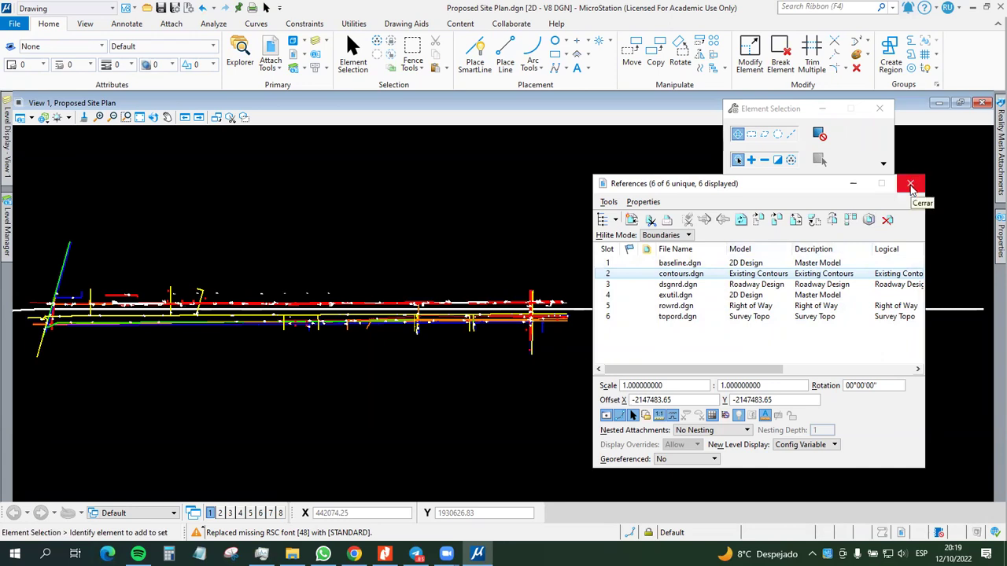
Step: Close the References dialog and reopen it over the drawing
{"action": "left_click", "coordinate": [911, 185]}
{"action": "mouse_move", "coordinate": [341, 182]}
{"action": "middle_mouse_down"}
{"action": "mouse_move", "coordinate": [470, 192]}
{"action": "mouse_move", "coordinate": [407, 170]}
{"action": "middle_mouse_up"}
{"action": "scroll", "coordinate": [260, 315], "scroll_direction": "up", "scroll_amount": 6}
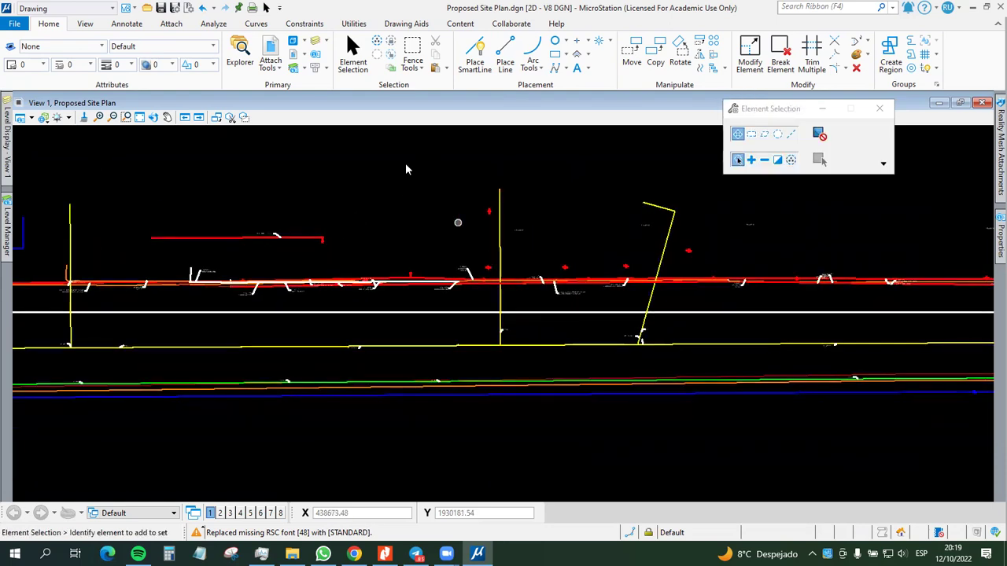
{"action": "left_click", "coordinate": [276, 67]}
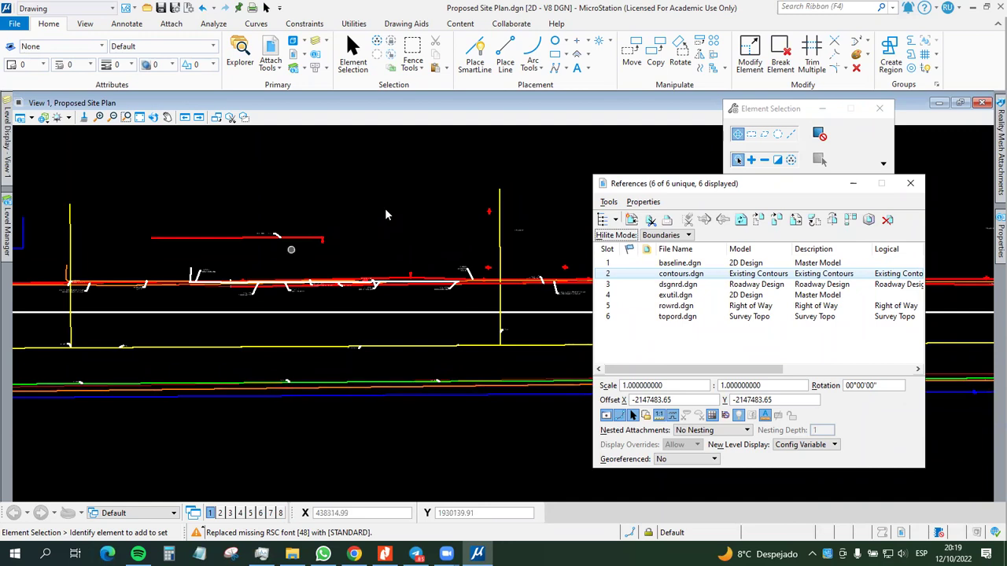
Step: Minimize and restore the References dialog, and move it completely off the drawing area
{"action": "left_click", "coordinate": [851, 185]}
{"action": "mouse_move", "coordinate": [478, 553]}
{"action": "left_click", "coordinate": [547, 488]}
{"action": "left_click_drag", "start_coordinate": [814, 187], "coordinate": [0, 181]}
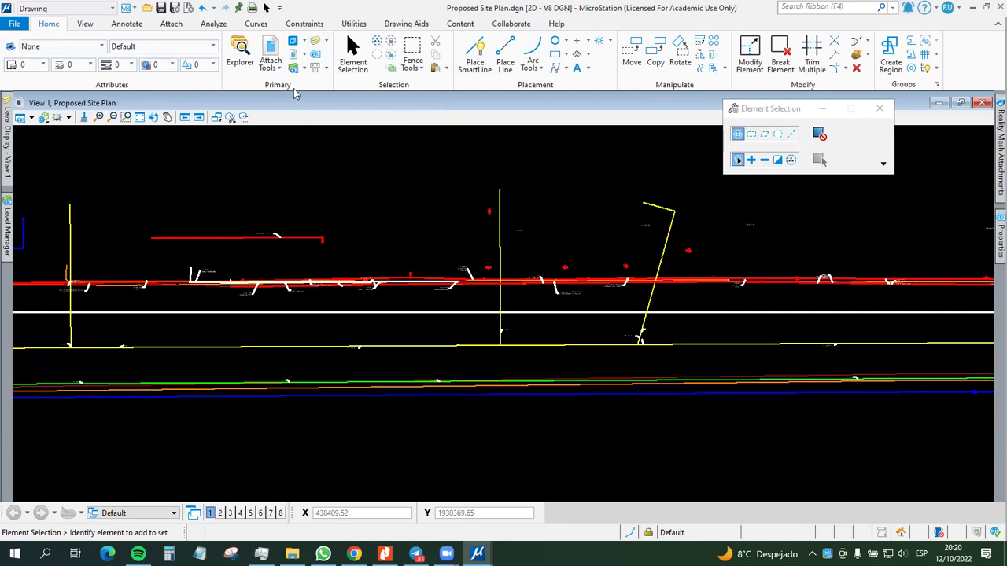
Step: Open Level Display for View 1 and float it as a separate window over the drawing
{"action": "left_click", "coordinate": [326, 42]}
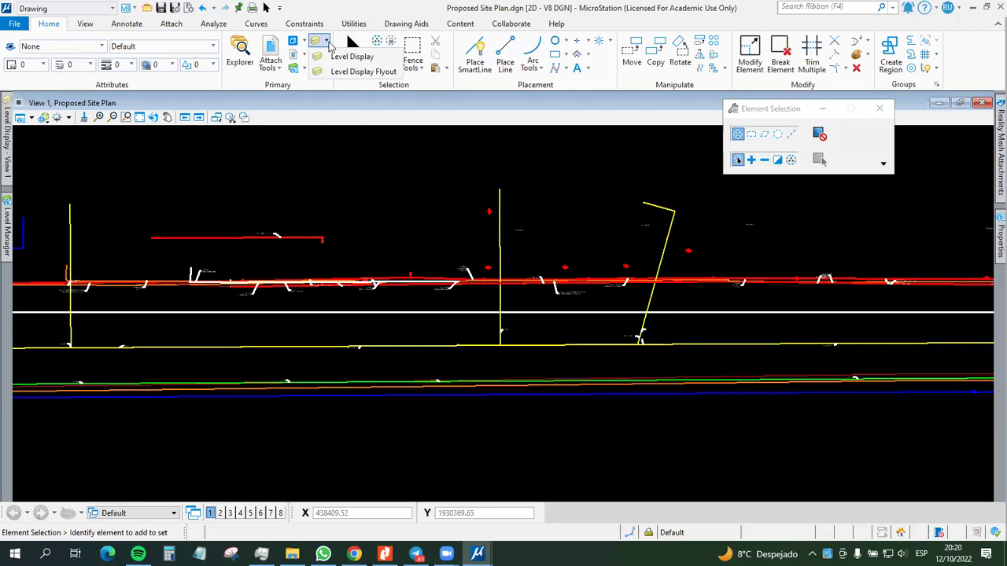
{"action": "left_click", "coordinate": [338, 58]}
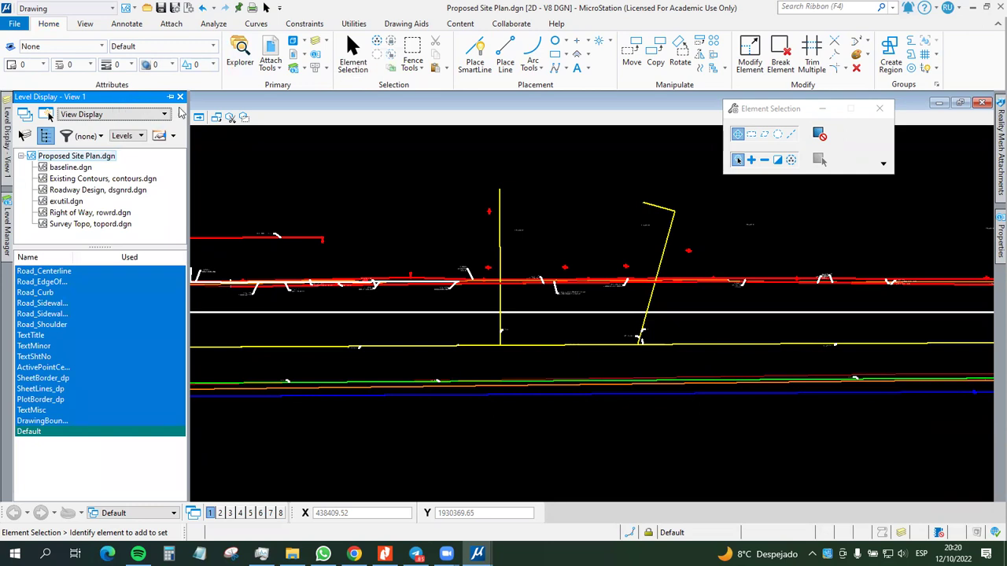
{"action": "mouse_move", "coordinate": [7, 161]}
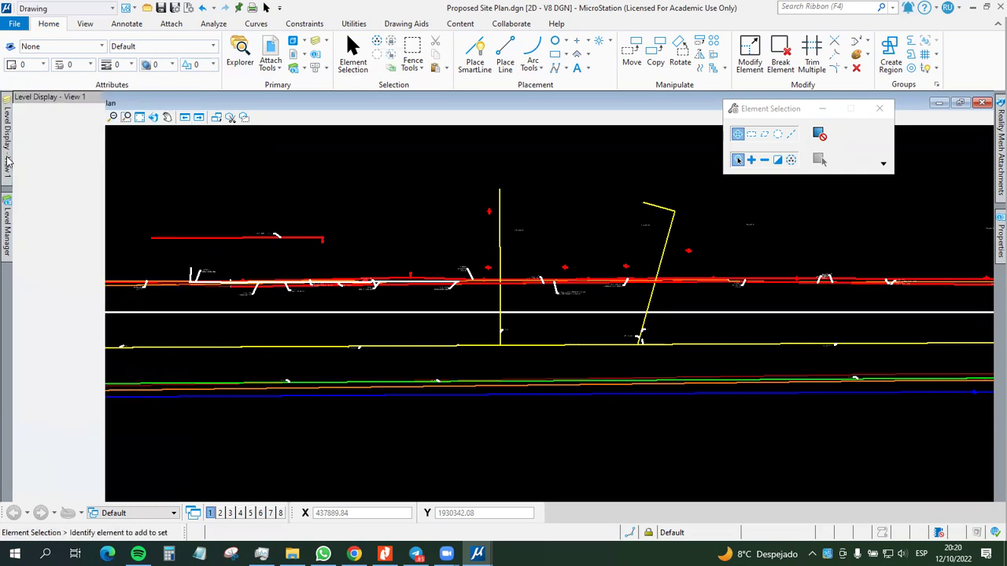
{"action": "left_click", "coordinate": [167, 96]}
{"action": "mouse_move", "coordinate": [115, 100]}
{"action": "left_mouse_down"}
{"action": "mouse_move", "coordinate": [411, 144]}
{"action": "mouse_move", "coordinate": [383, 158]}
{"action": "mouse_move", "coordinate": [373, 156]}
{"action": "mouse_move", "coordinate": [440, 146]}
{"action": "mouse_move", "coordinate": [570, 160]}
{"action": "left_mouse_up"}
Step: Reposition the Level Display and Element Selection windows so they stay clear of each other
{"action": "middle_click_drag", "start_coordinate": [407, 246], "coordinate": [359, 238]}
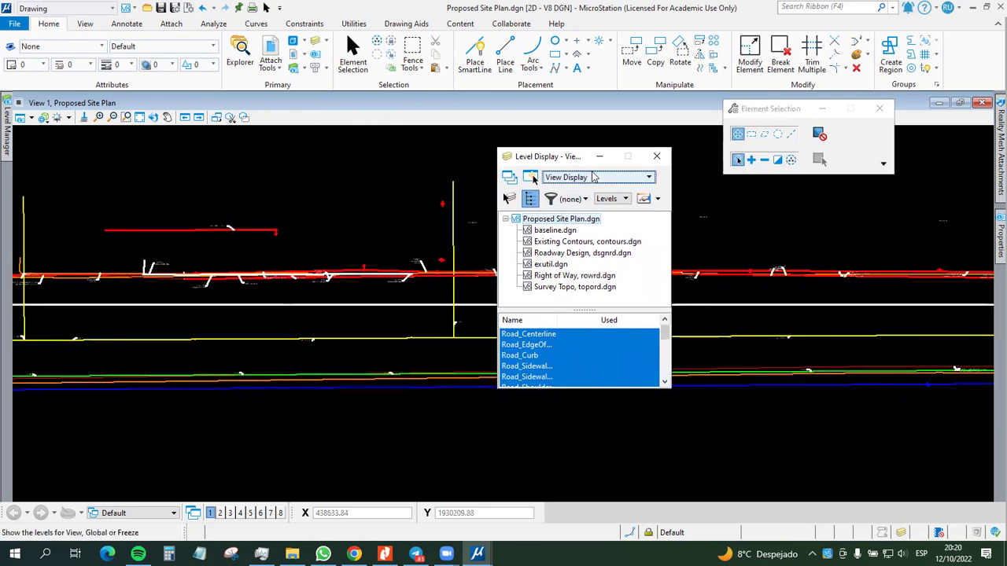
{"action": "left_click_drag", "start_coordinate": [569, 158], "coordinate": [610, 162]}
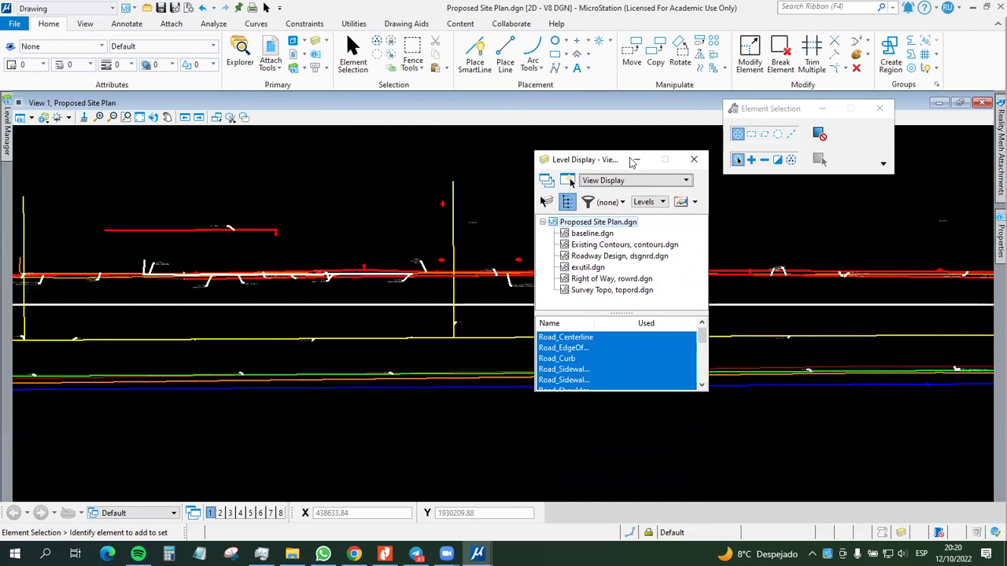
{"action": "left_click_drag", "start_coordinate": [779, 109], "coordinate": [832, 107]}
{"action": "left_click_drag", "start_coordinate": [594, 161], "coordinate": [637, 173]}
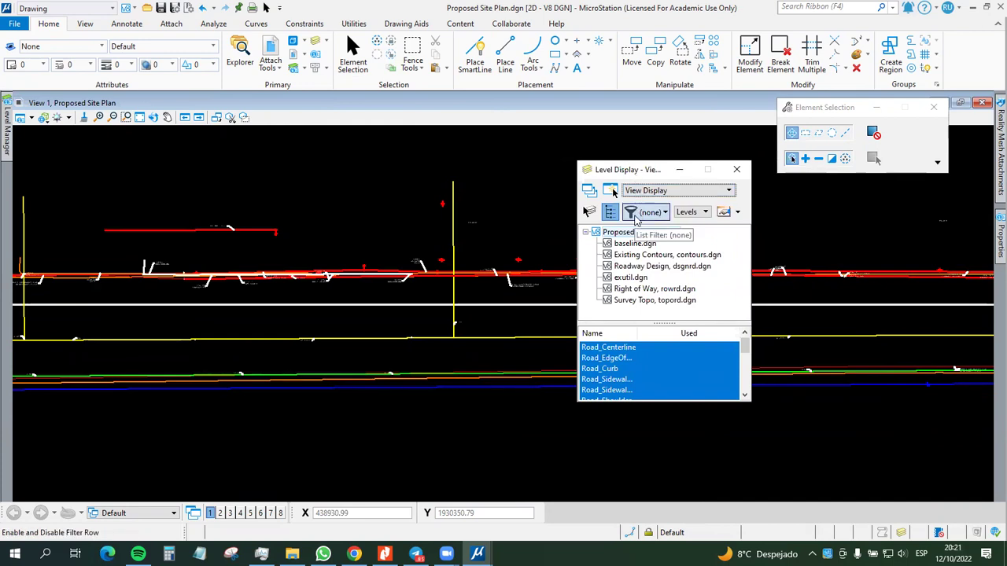
Step: Lengthen the Level Display window to list every level of Proposed Site Plan.dgn, and view its available display modes
{"action": "left_click_drag", "start_coordinate": [644, 171], "coordinate": [657, 124]}
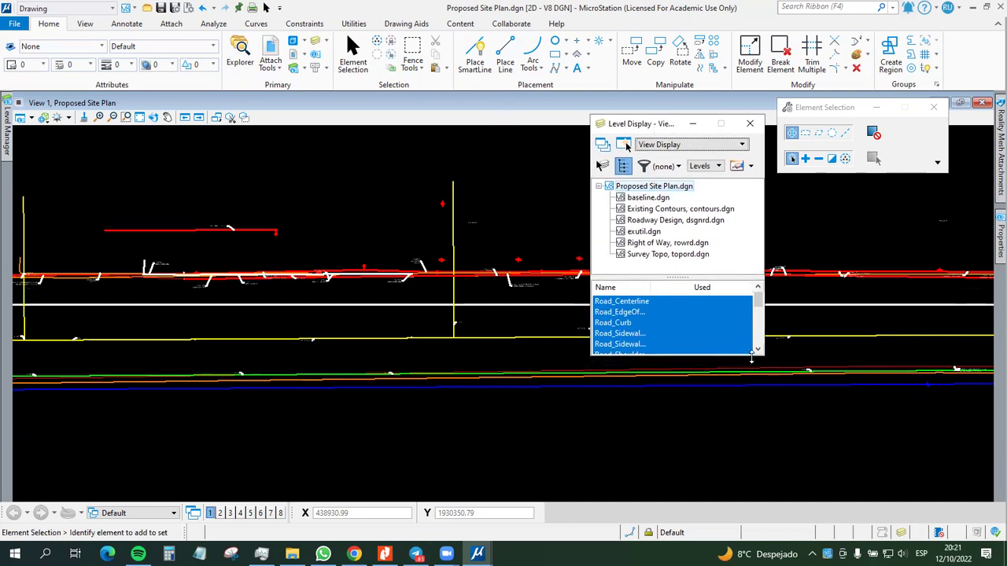
{"action": "left_click_drag", "start_coordinate": [751, 356], "coordinate": [752, 483]}
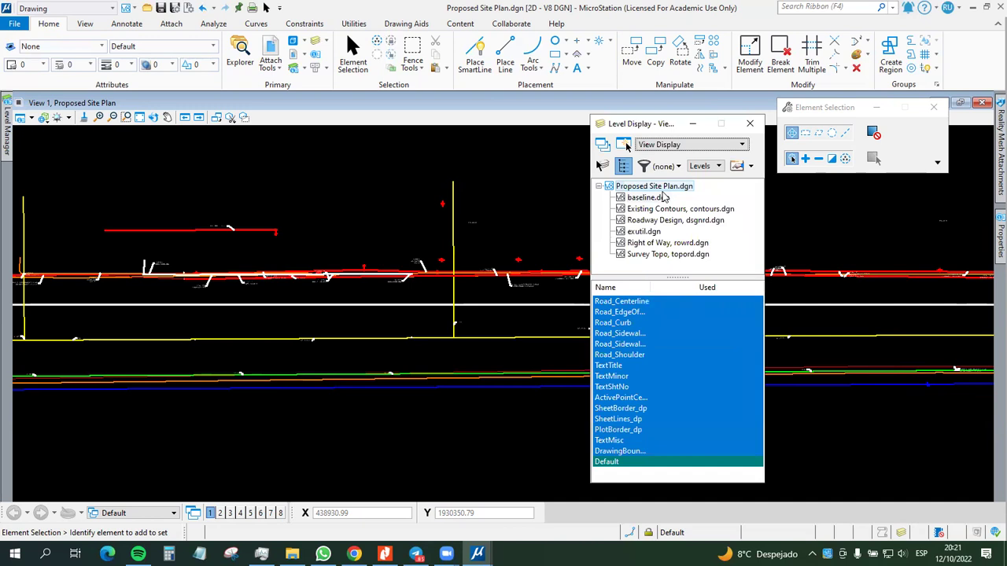
{"action": "left_click", "coordinate": [628, 147]}
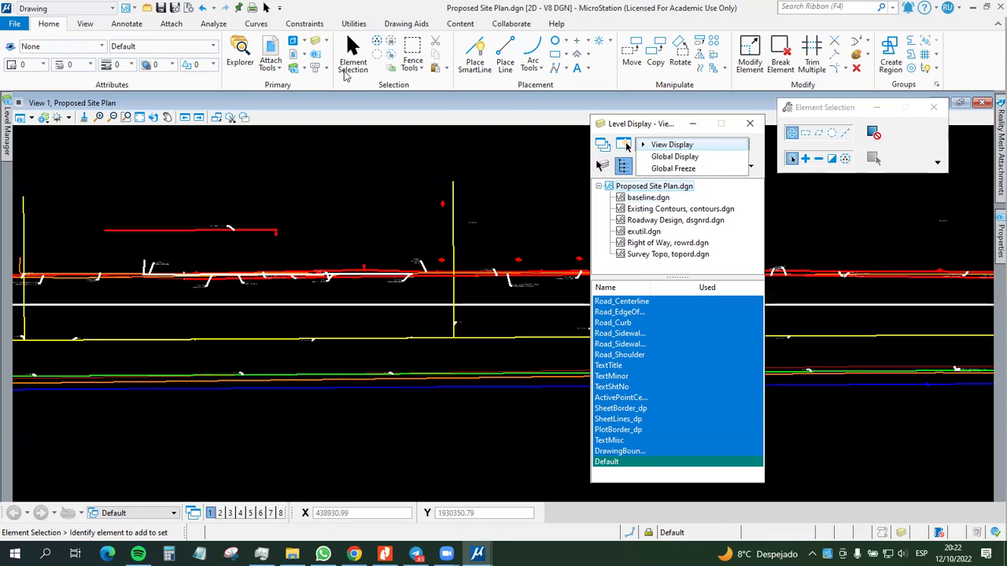
{"action": "key", "text": "Escape"}
Step: Review the level colours, line styles and weights in a floating Level Manager window and close it
{"action": "left_click", "coordinate": [305, 70]}
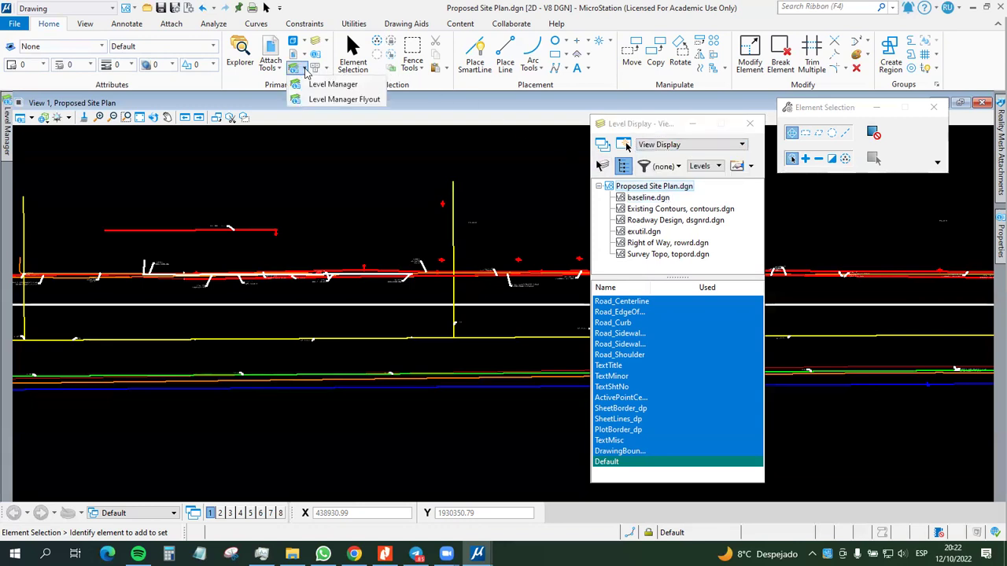
{"action": "left_click", "coordinate": [330, 84]}
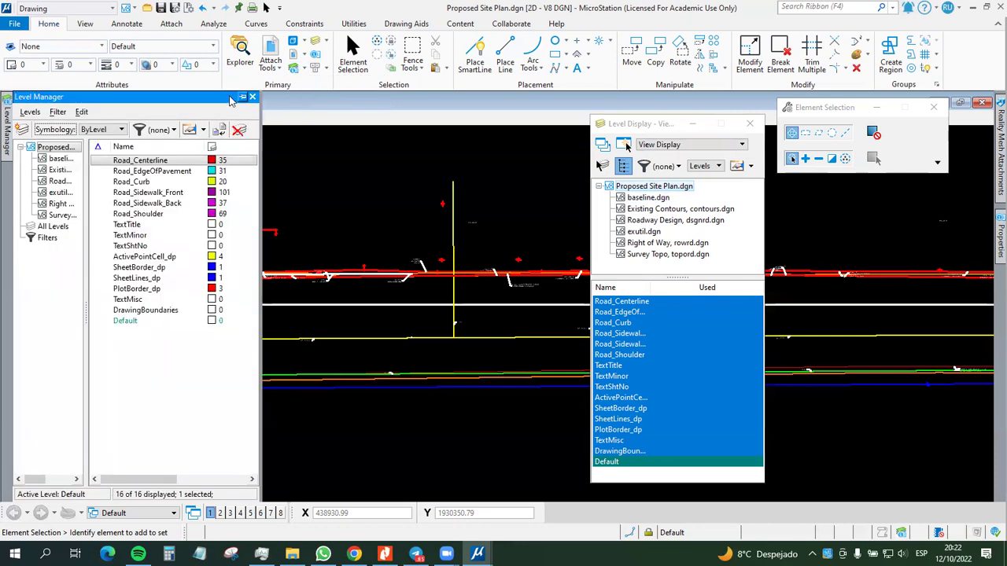
{"action": "left_click_drag", "start_coordinate": [242, 100], "coordinate": [265, 178]}
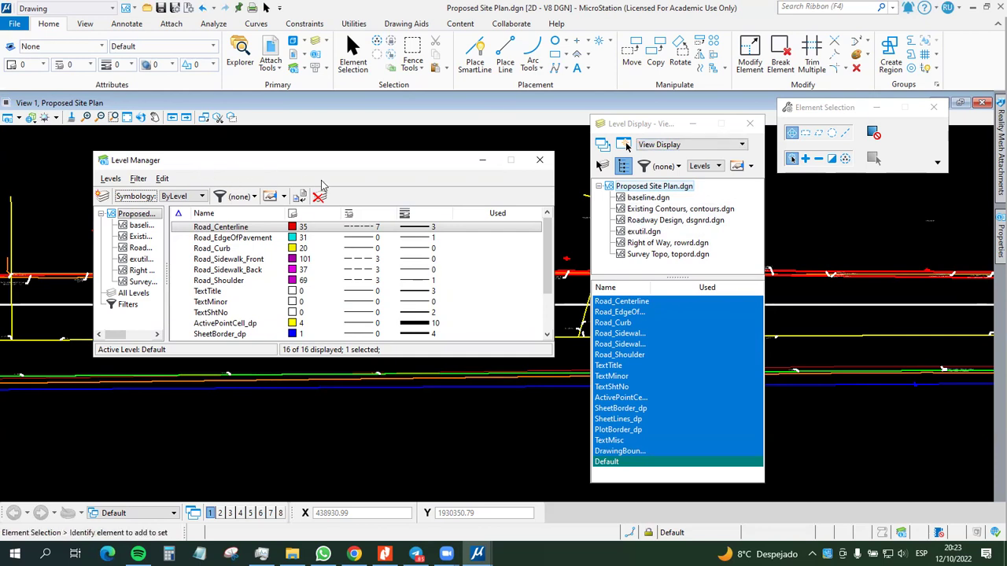
{"action": "left_click_drag", "start_coordinate": [427, 164], "coordinate": [441, 183]}
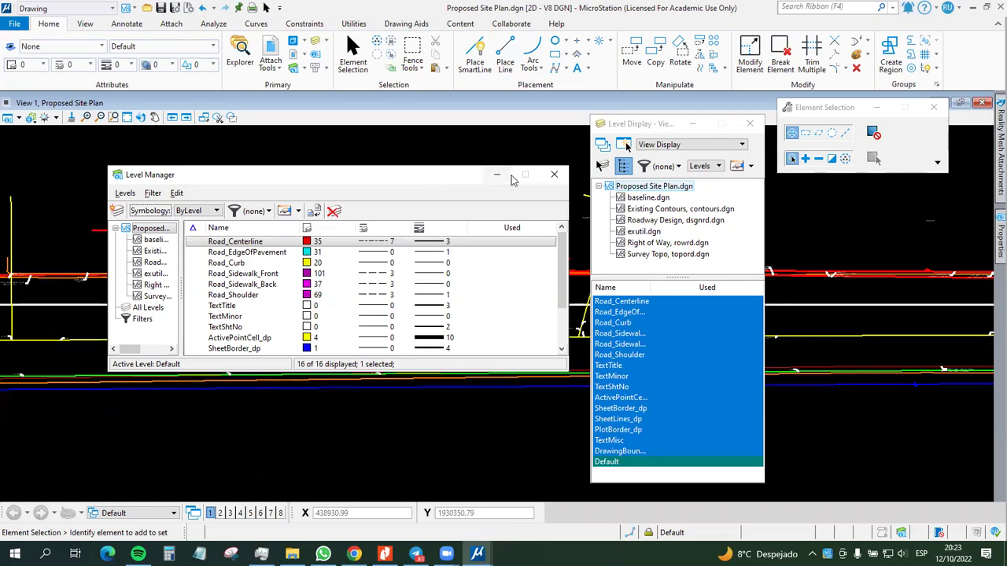
{"action": "left_click", "coordinate": [554, 173]}
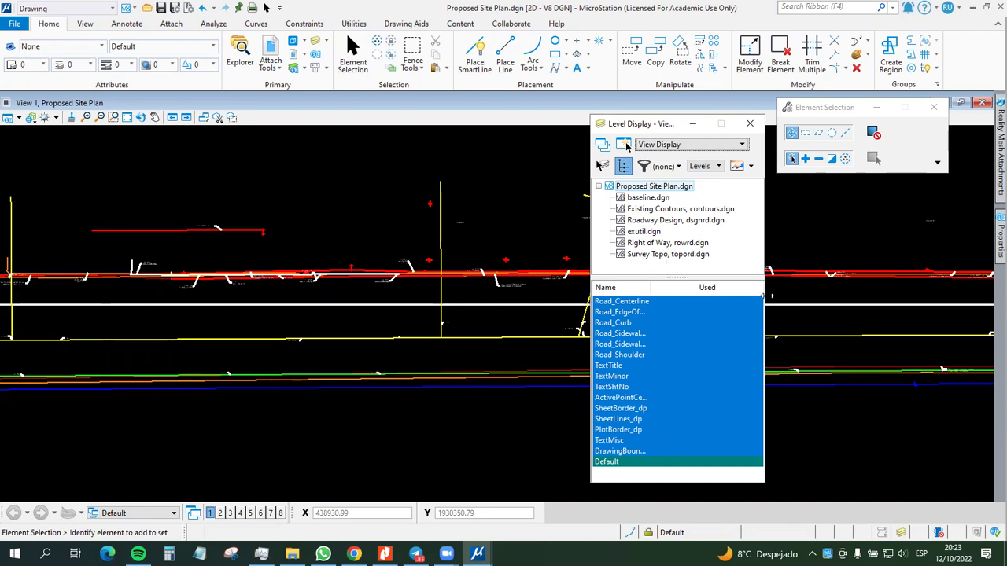
Step: Widen the Level Display window over the site plan
{"action": "left_click_drag", "start_coordinate": [767, 295], "coordinate": [807, 296]}
{"action": "scroll", "coordinate": [444, 311], "scroll_direction": "down", "scroll_amount": 2}
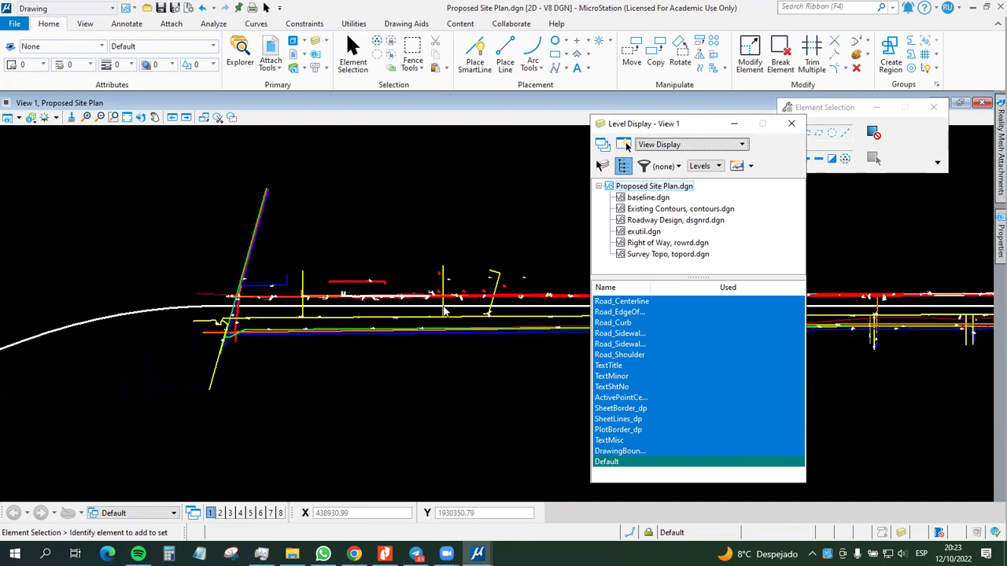
{"action": "scroll", "coordinate": [445, 311], "scroll_direction": "up", "scroll_amount": 2}
{"action": "middle_click", "coordinate": [482, 315]}
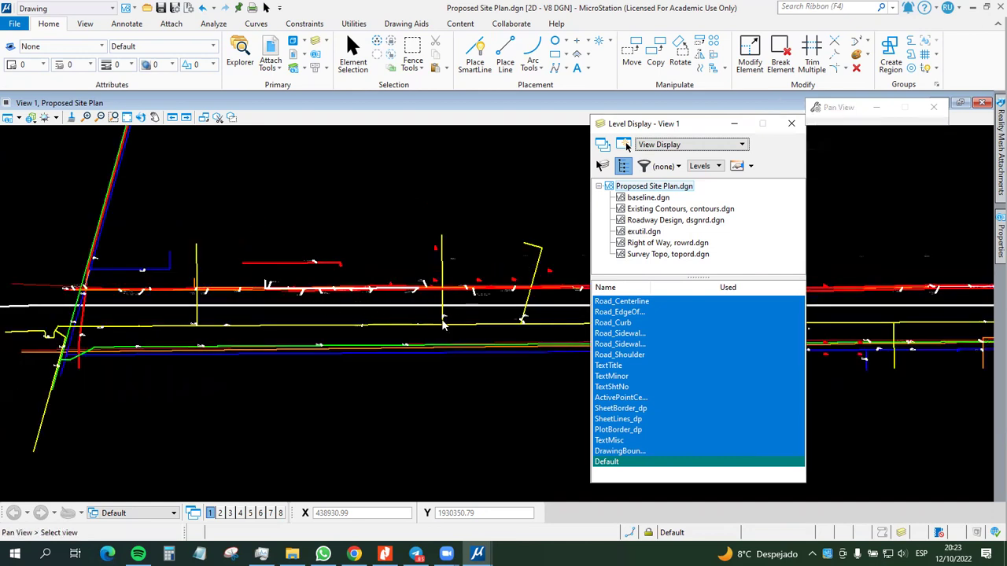
Step: Examine the utility lines, labels and symbols along the road corridor of the attached references at different scales
{"action": "middle_click_drag", "start_coordinate": [444, 325], "coordinate": [445, 324]}
{"action": "middle_click_drag", "start_coordinate": [467, 275], "coordinate": [281, 245]}
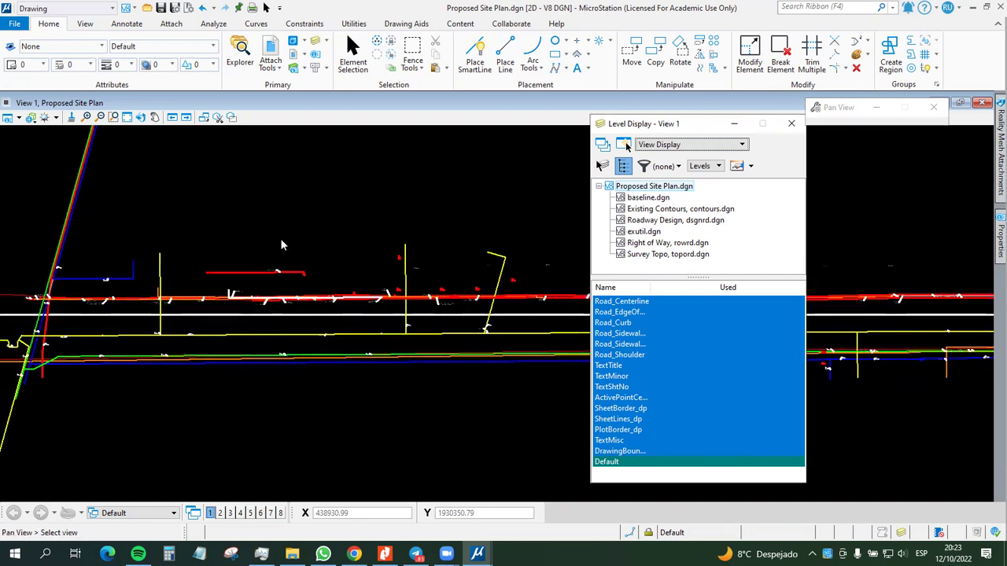
{"action": "scroll", "coordinate": [439, 278], "scroll_direction": "down", "scroll_amount": 3}
{"action": "scroll", "coordinate": [234, 254], "scroll_direction": "up", "scroll_amount": 3}
{"action": "scroll", "coordinate": [265, 256], "scroll_direction": "up", "scroll_amount": 3}
{"action": "scroll", "coordinate": [265, 255], "scroll_direction": "down", "scroll_amount": 4}
{"action": "scroll", "coordinate": [461, 272], "scroll_direction": "up", "scroll_amount": 1}
{"action": "scroll", "coordinate": [461, 272], "scroll_direction": "up", "scroll_amount": 2}
{"action": "scroll", "coordinate": [467, 322], "scroll_direction": "up", "scroll_amount": 3}
{"action": "scroll", "coordinate": [466, 322], "scroll_direction": "down", "scroll_amount": 2}
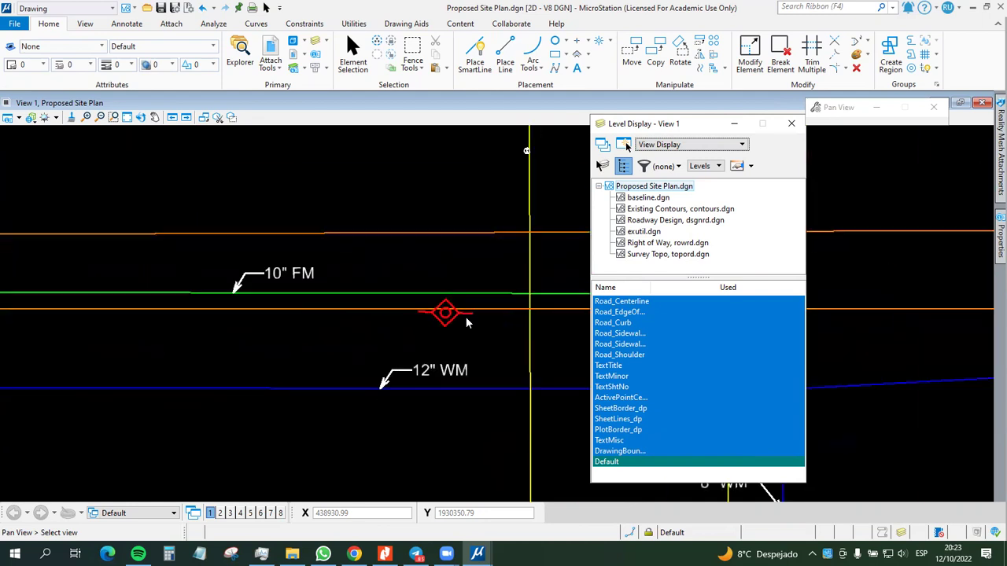
{"action": "scroll", "coordinate": [467, 321], "scroll_direction": "down", "scroll_amount": 3}
{"action": "scroll", "coordinate": [264, 287], "scroll_direction": "up", "scroll_amount": 2}
{"action": "key", "text": "Escape"}
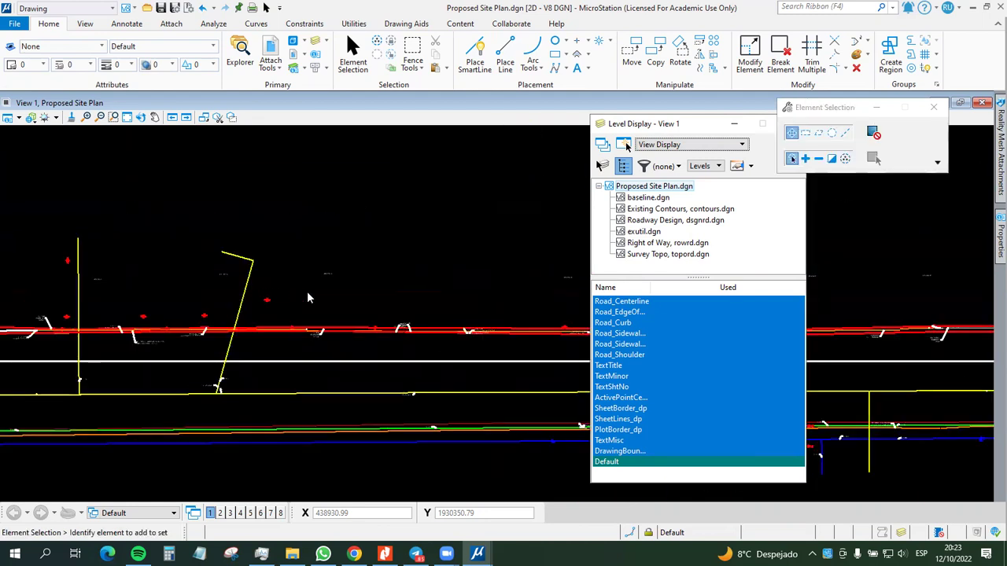
{"action": "scroll", "coordinate": [307, 297], "scroll_direction": "down", "scroll_amount": 3}
{"action": "scroll", "coordinate": [265, 298], "scroll_direction": "up", "scroll_amount": 4}
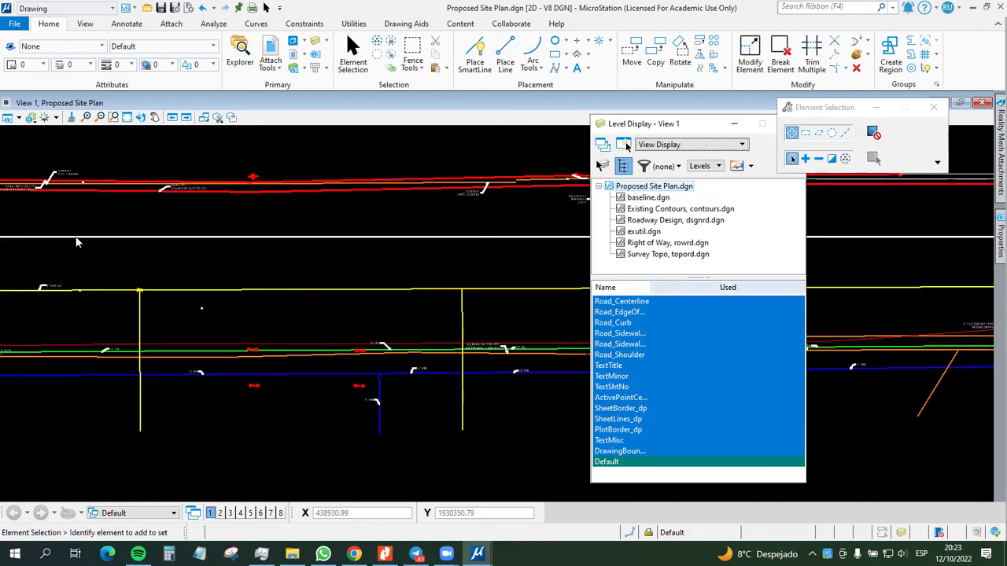
{"action": "scroll", "coordinate": [74, 274], "scroll_direction": "up", "scroll_amount": 2}
{"action": "scroll", "coordinate": [90, 283], "scroll_direction": "down", "scroll_amount": 4}
{"action": "scroll", "coordinate": [82, 290], "scroll_direction": "down", "scroll_amount": 2}
{"action": "scroll", "coordinate": [51, 291], "scroll_direction": "up", "scroll_amount": 4}
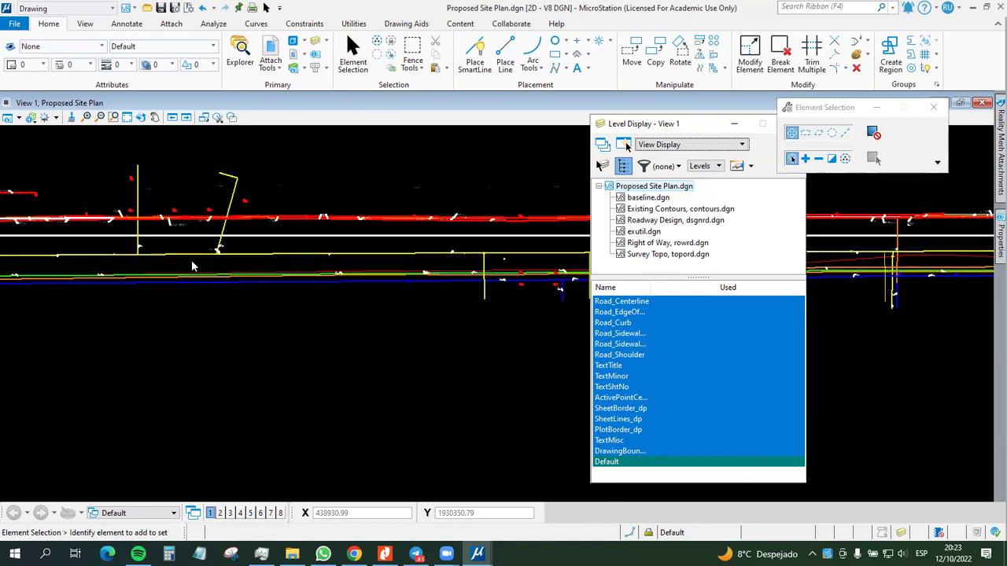
Step: List the levels of the Existing Contours reference and of baseline.dgn in Level Display
{"action": "left_click", "coordinate": [665, 209]}
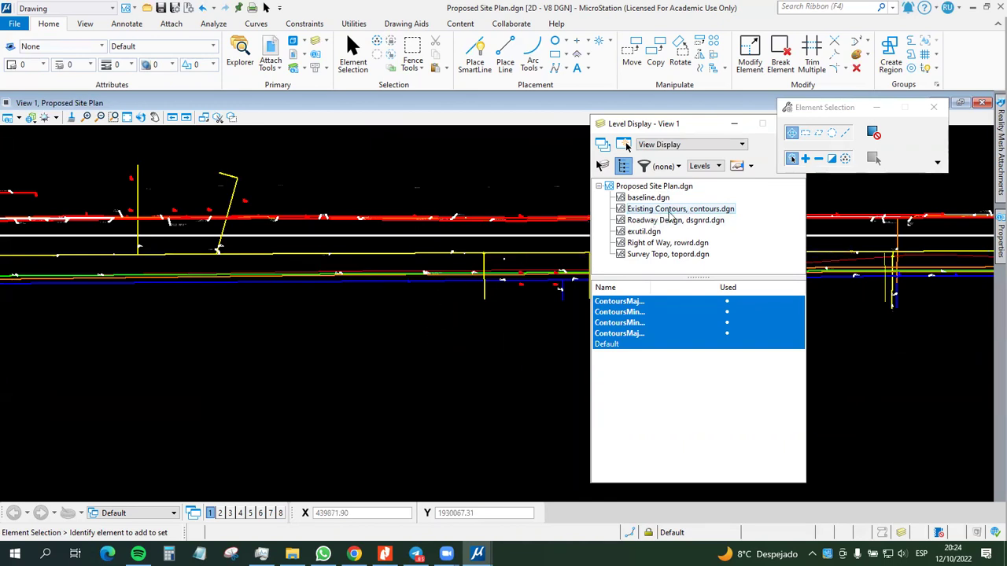
{"action": "left_click", "coordinate": [658, 201]}
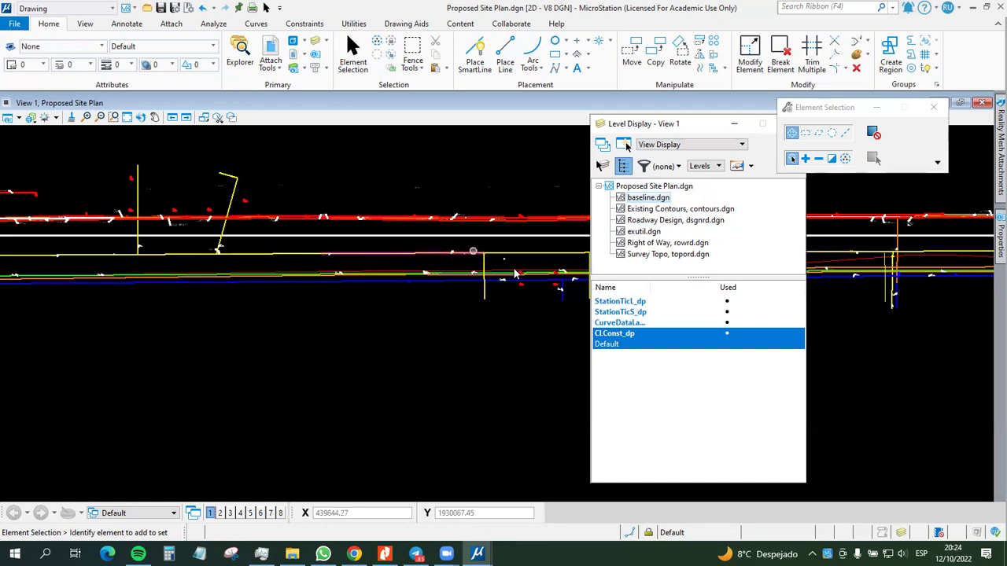
Step: Start the screen annotation program and frame the baseline.dgn level list with a red rectangle
{"action": "left_click", "coordinate": [15, 554]}
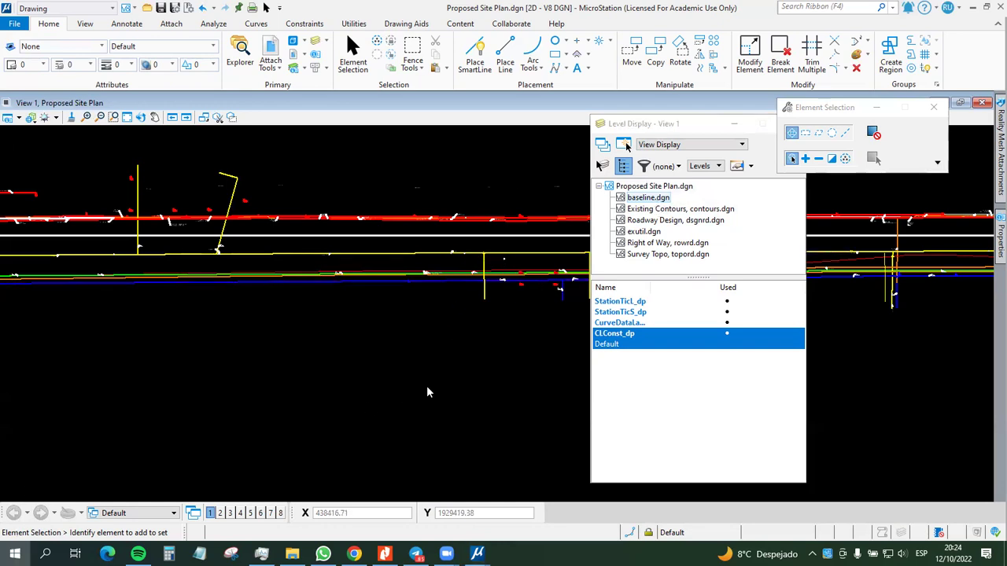
{"action": "left_click", "coordinate": [570, 523]}
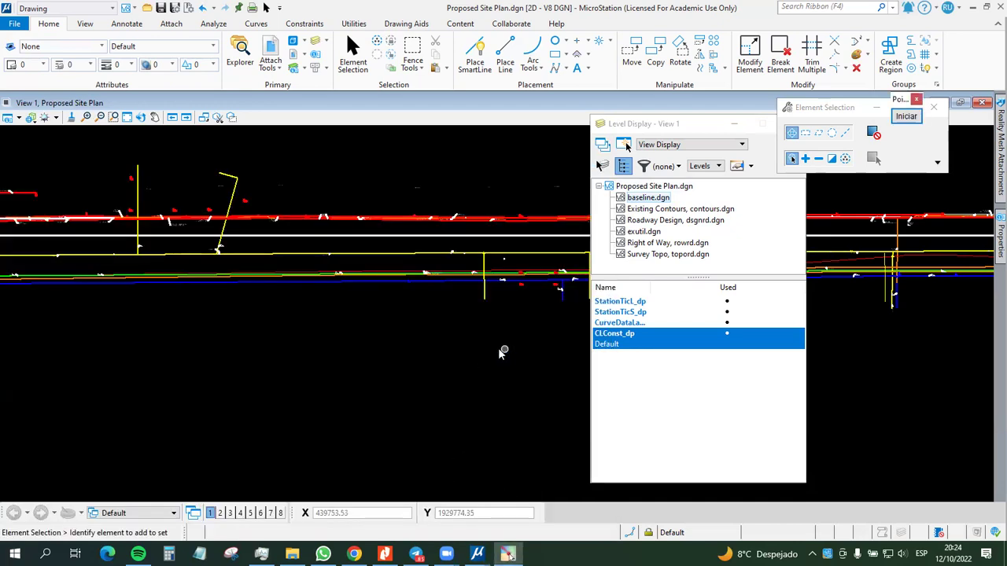
{"action": "left_click", "coordinate": [907, 115]}
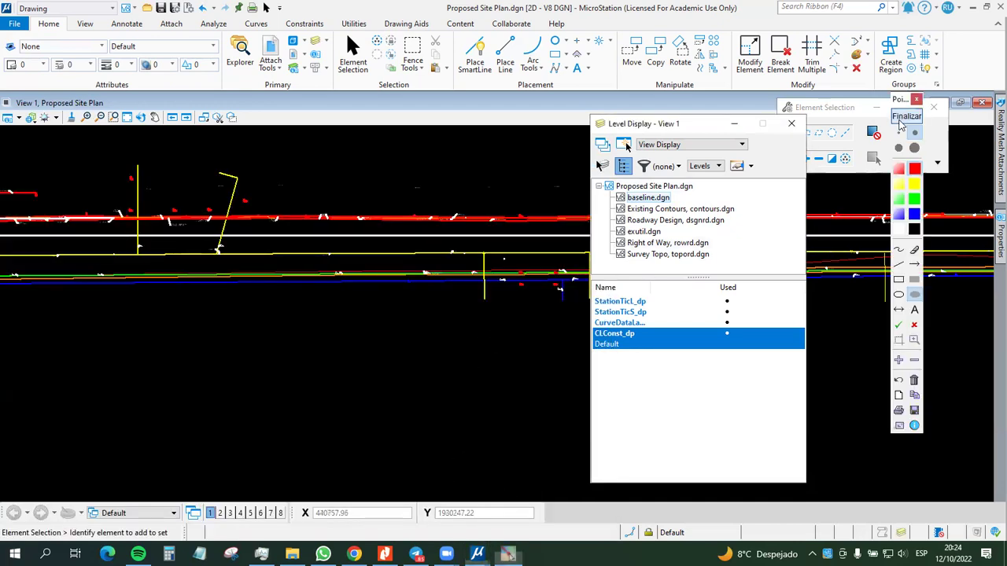
{"action": "left_click", "coordinate": [899, 278]}
{"action": "mouse_move", "coordinate": [584, 272]}
{"action": "left_mouse_down"}
{"action": "mouse_move", "coordinate": [760, 385]}
{"action": "mouse_move", "coordinate": [821, 369]}
{"action": "left_mouse_up"}
Step: Draw two red annotation arrows pointing at the CLConst_dp and Default levels
{"action": "left_click", "coordinate": [915, 265]}
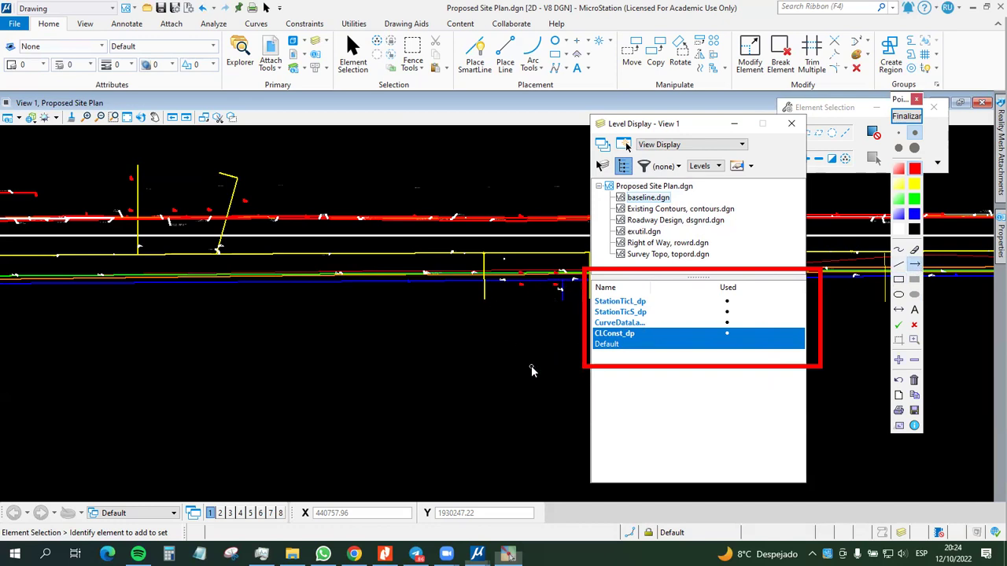
{"action": "mouse_move", "coordinate": [525, 368]}
{"action": "left_mouse_down"}
{"action": "mouse_move", "coordinate": [589, 333]}
{"action": "mouse_move", "coordinate": [595, 340]}
{"action": "left_mouse_up"}
{"action": "left_click_drag", "start_coordinate": [598, 404], "coordinate": [605, 350]}
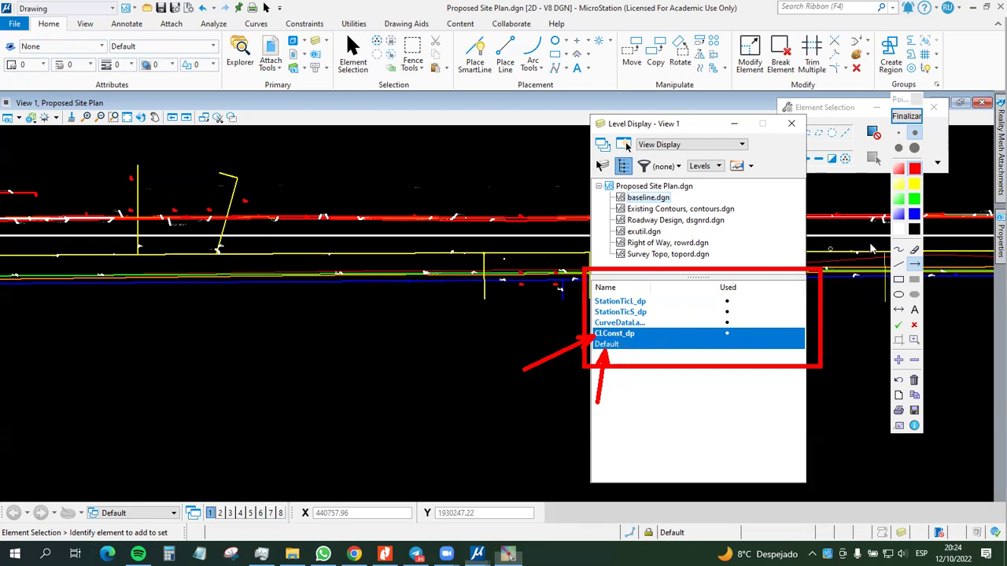
Step: Frame the Used column with a blue annotation rectangle and end the screen annotation
{"action": "left_click", "coordinate": [898, 280]}
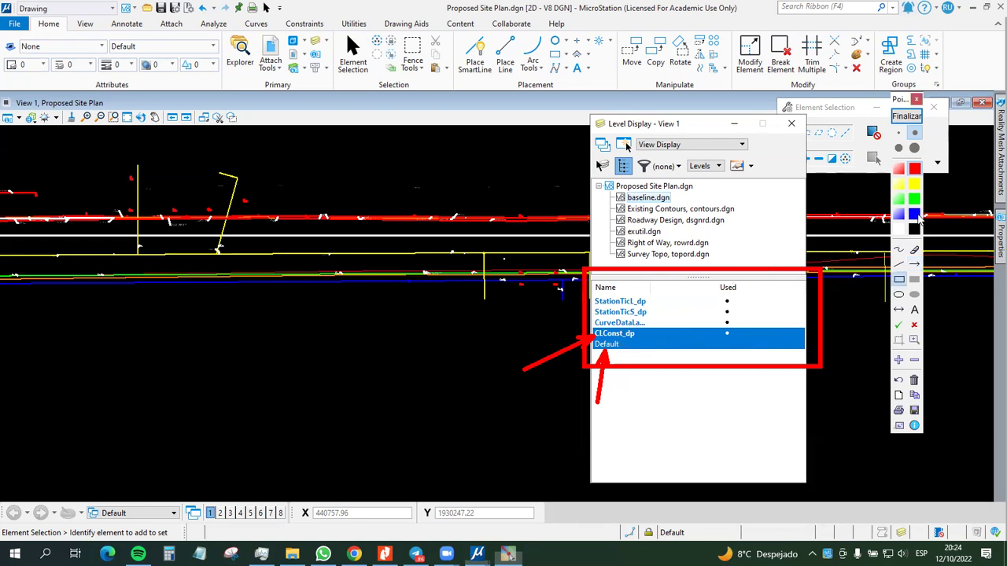
{"action": "mouse_move", "coordinate": [710, 274]}
{"action": "left_mouse_down"}
{"action": "mouse_move", "coordinate": [735, 363]}
{"action": "mouse_move", "coordinate": [746, 367]}
{"action": "mouse_move", "coordinate": [738, 360]}
{"action": "left_mouse_up"}
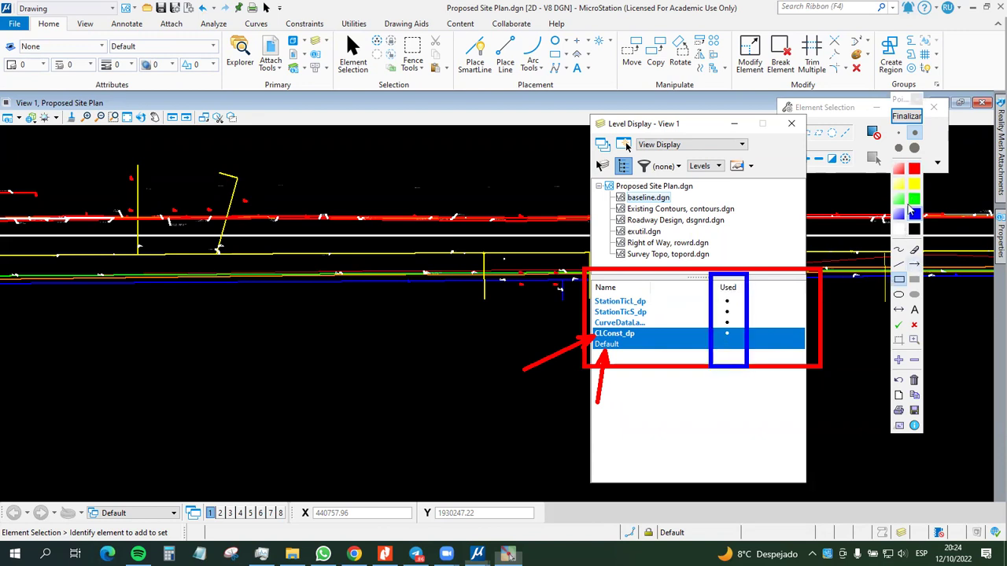
{"action": "left_click", "coordinate": [899, 249]}
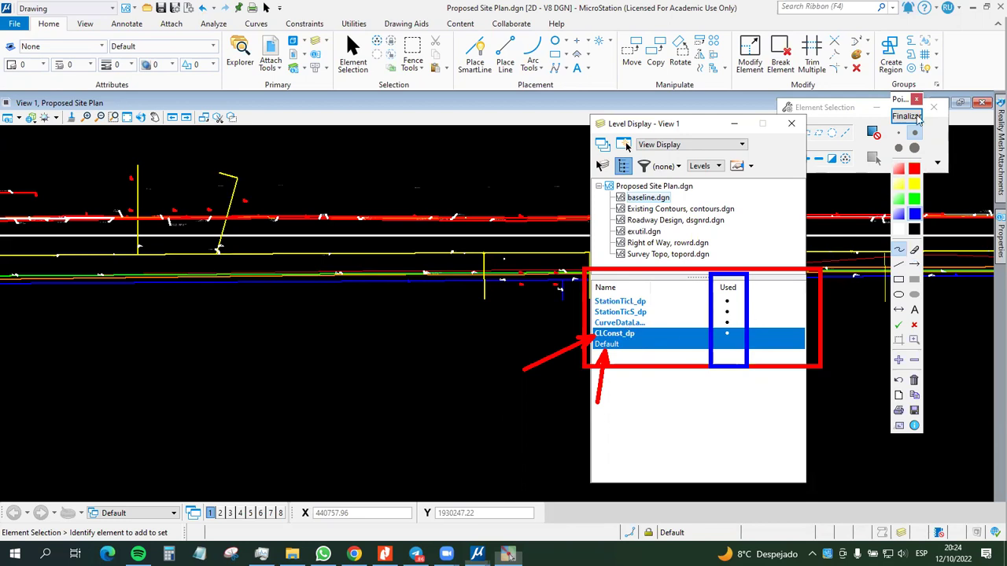
{"action": "left_click", "coordinate": [907, 116]}
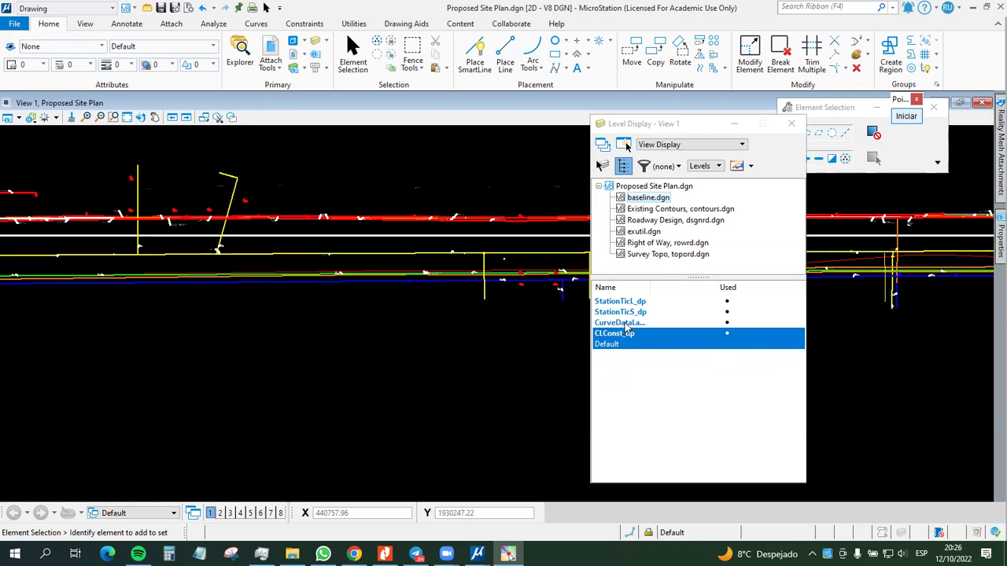
Step: Widen the level Name column and turn on StationTicL_dp, StationTicS_dp and CurveDataLabel_dp of baseline.dgn
{"action": "left_click_drag", "start_coordinate": [667, 290], "coordinate": [683, 291]}
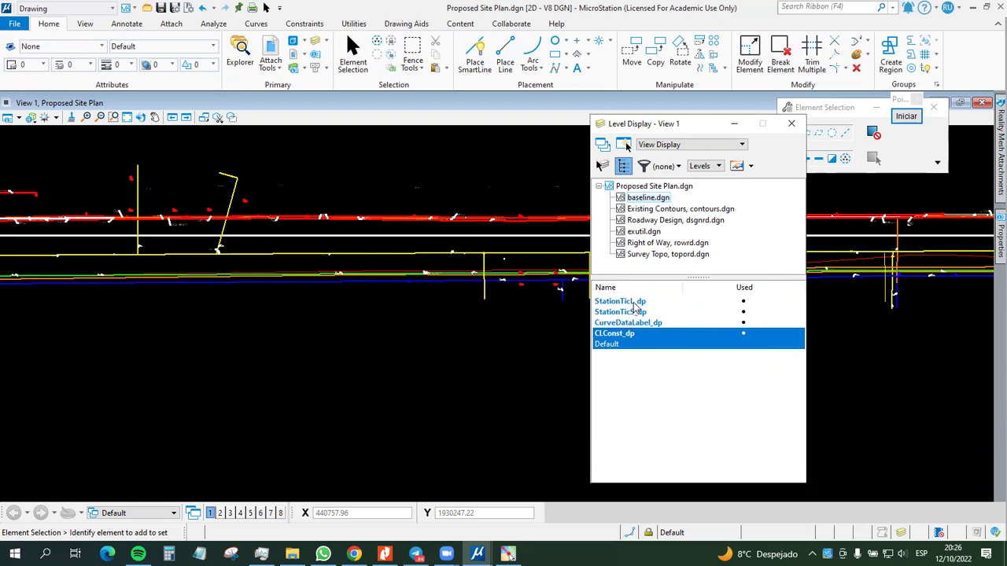
{"action": "left_click", "coordinate": [656, 304], "text": "ctrl"}
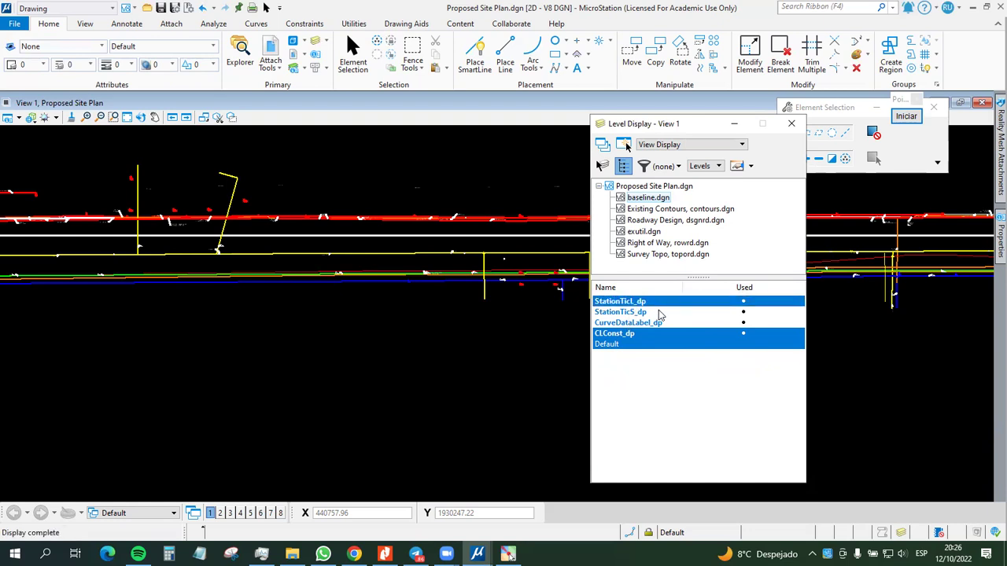
{"action": "left_click", "coordinate": [626, 313], "text": "ctrl"}
{"action": "left_click", "coordinate": [628, 323], "text": "ctrl"}
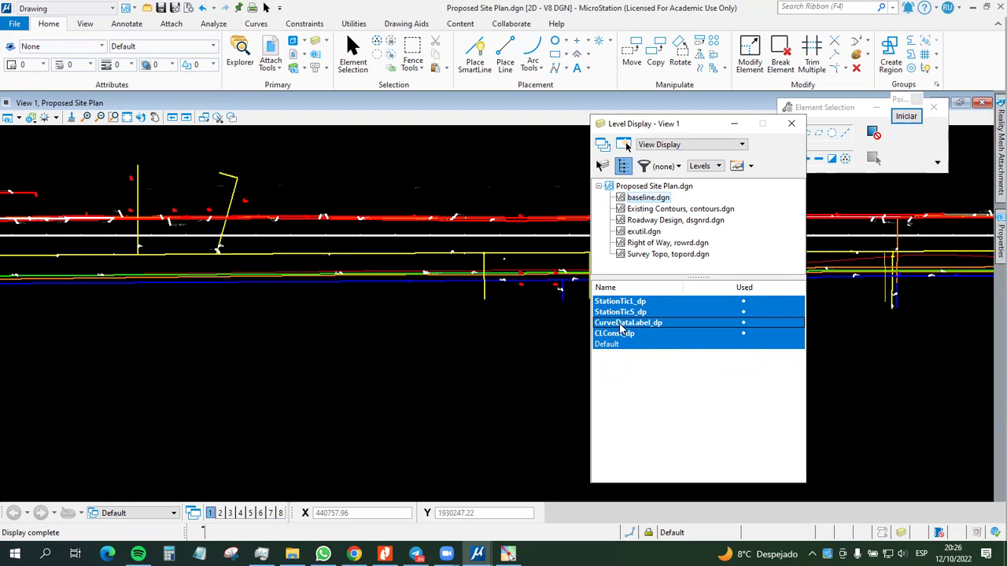
Step: Switch the station tick and curve data label levels of baseline.dgn off and back on
{"action": "left_click", "coordinate": [622, 324], "text": "ctrl"}
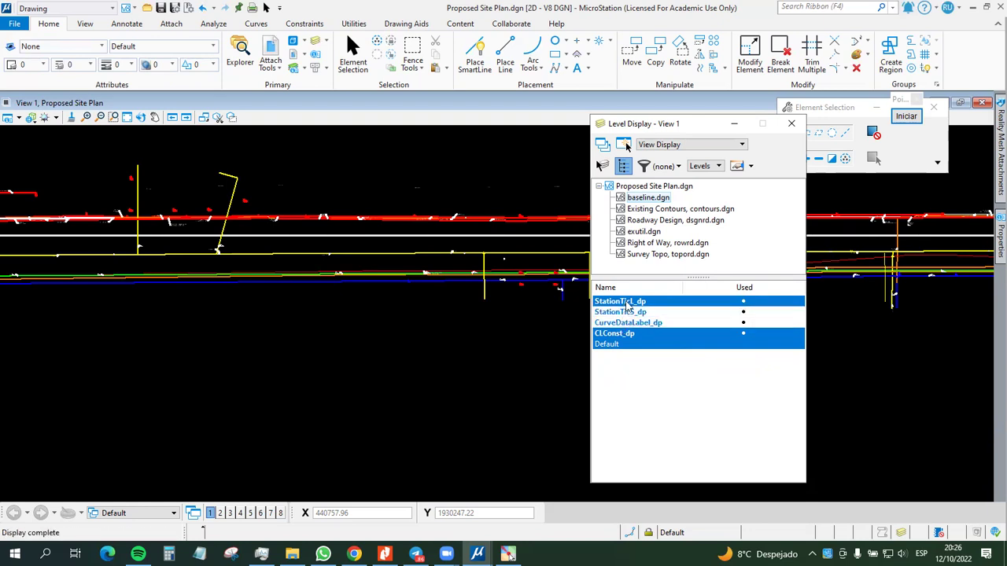
{"action": "left_click", "coordinate": [627, 304]}
{"action": "left_click", "coordinate": [626, 304]}
{"action": "left_click", "coordinate": [626, 313]}
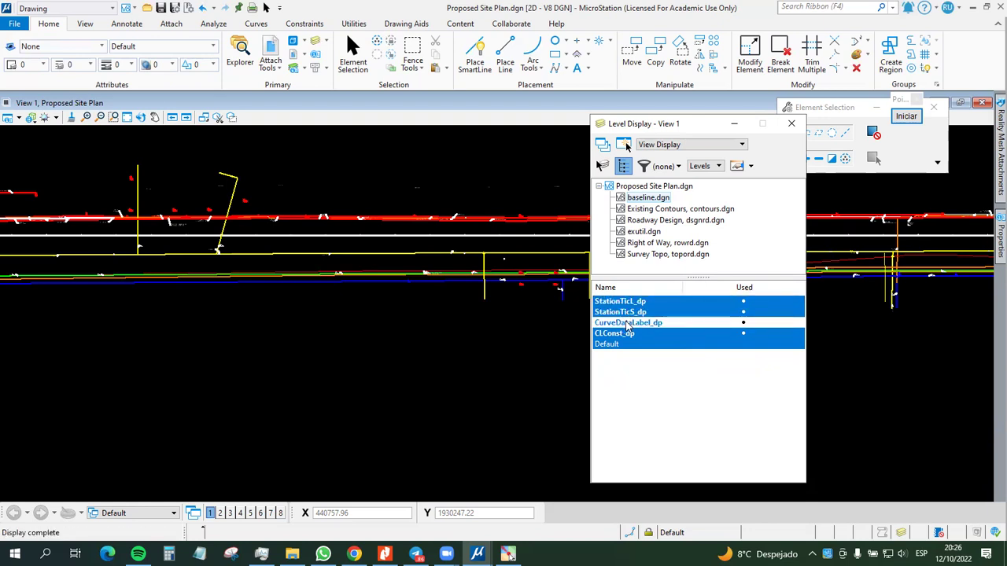
{"action": "left_click", "coordinate": [629, 323]}
Step: Examine the station ticks displayed along the baseline across the whole road corridor
{"action": "scroll", "coordinate": [513, 331], "scroll_direction": "down", "scroll_amount": 2}
{"action": "scroll", "coordinate": [411, 348], "scroll_direction": "up", "scroll_amount": 4}
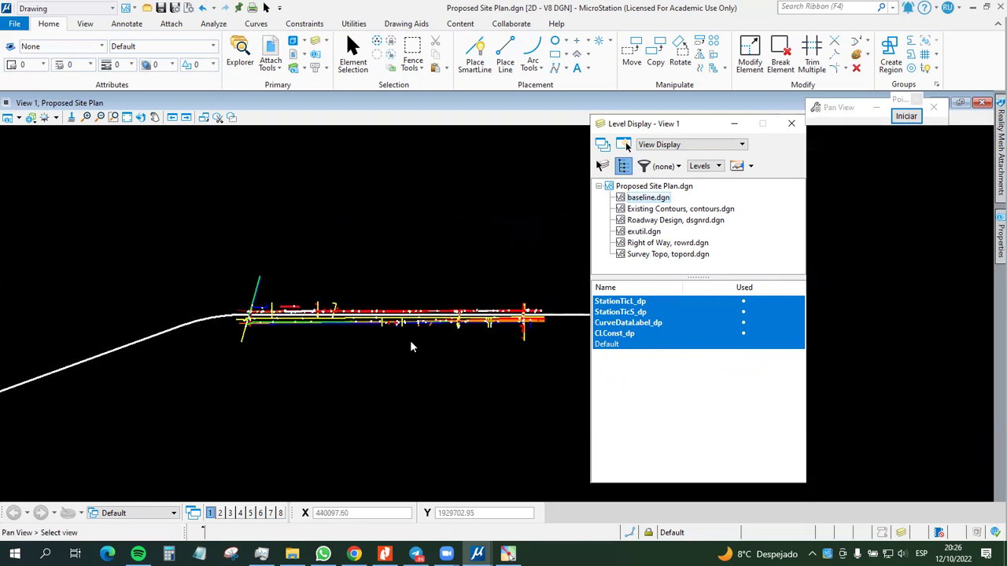
{"action": "scroll", "coordinate": [303, 324], "scroll_direction": "up", "scroll_amount": 3}
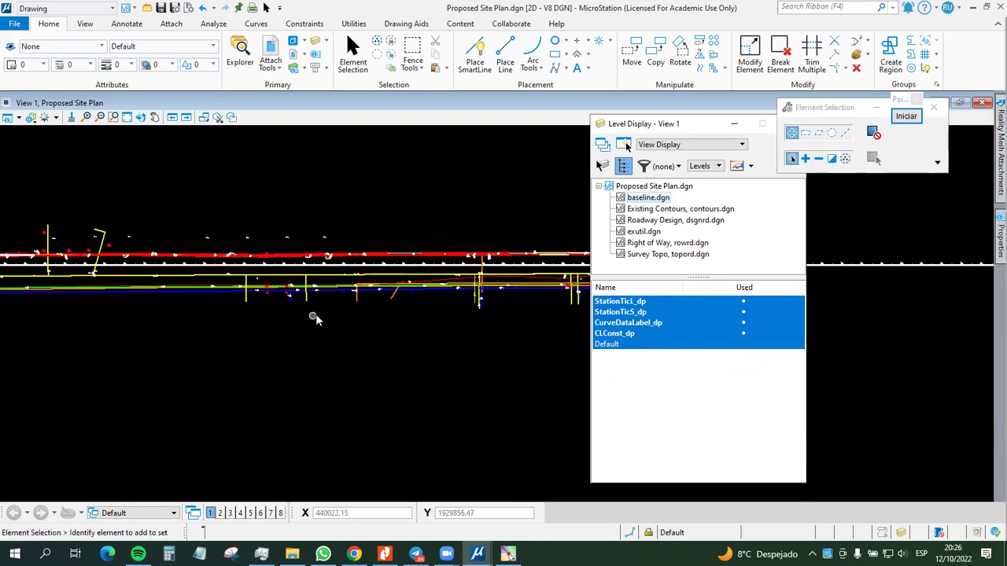
{"action": "scroll", "coordinate": [331, 285], "scroll_direction": "up", "scroll_amount": 1}
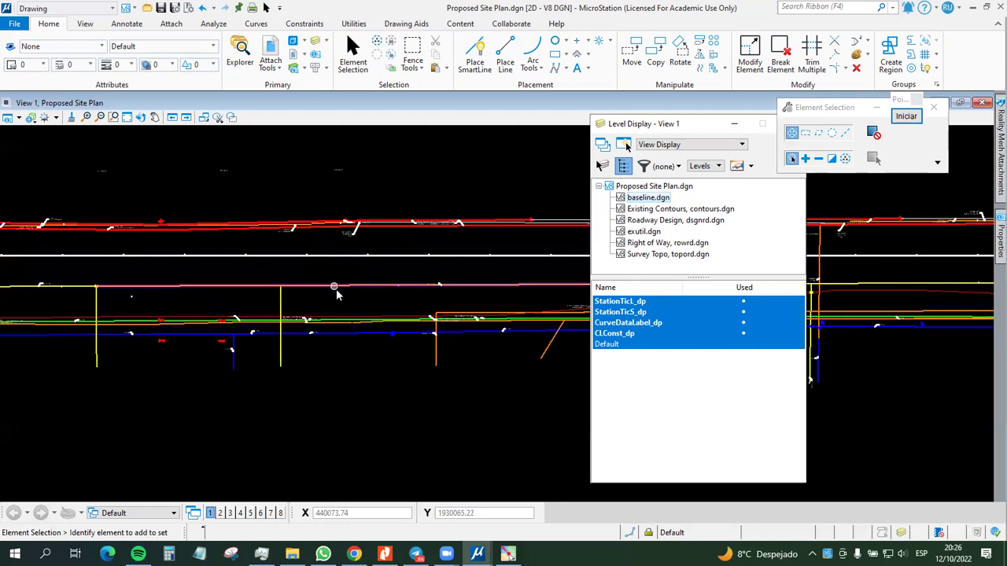
{"action": "scroll", "coordinate": [365, 296], "scroll_direction": "up", "scroll_amount": 2}
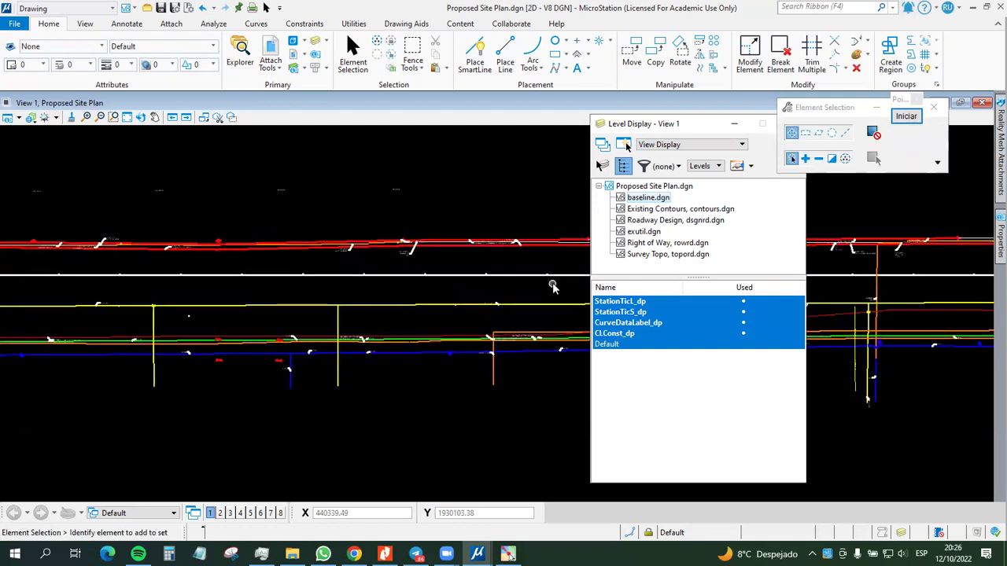
{"action": "scroll", "coordinate": [346, 273], "scroll_direction": "up", "scroll_amount": 3}
{"action": "scroll", "coordinate": [315, 284], "scroll_direction": "down", "scroll_amount": 2}
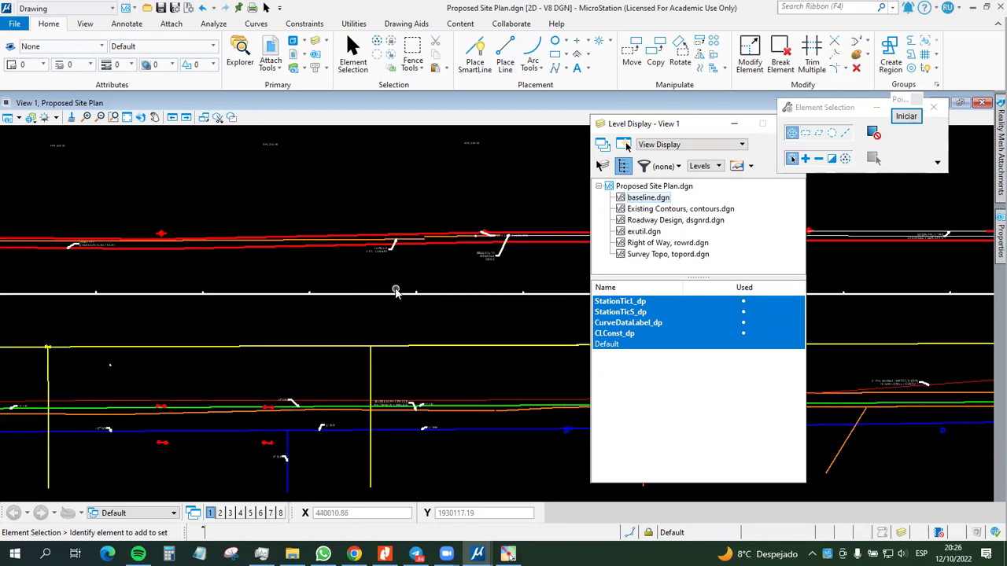
{"action": "scroll", "coordinate": [279, 296], "scroll_direction": "down", "scroll_amount": 3}
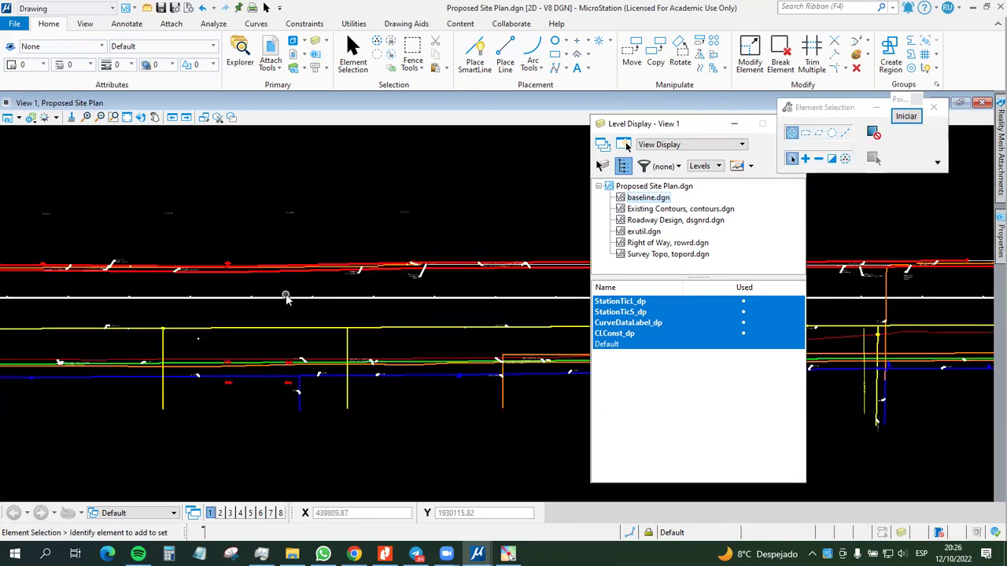
{"action": "middle_click_drag", "start_coordinate": [218, 307], "coordinate": [311, 305]}
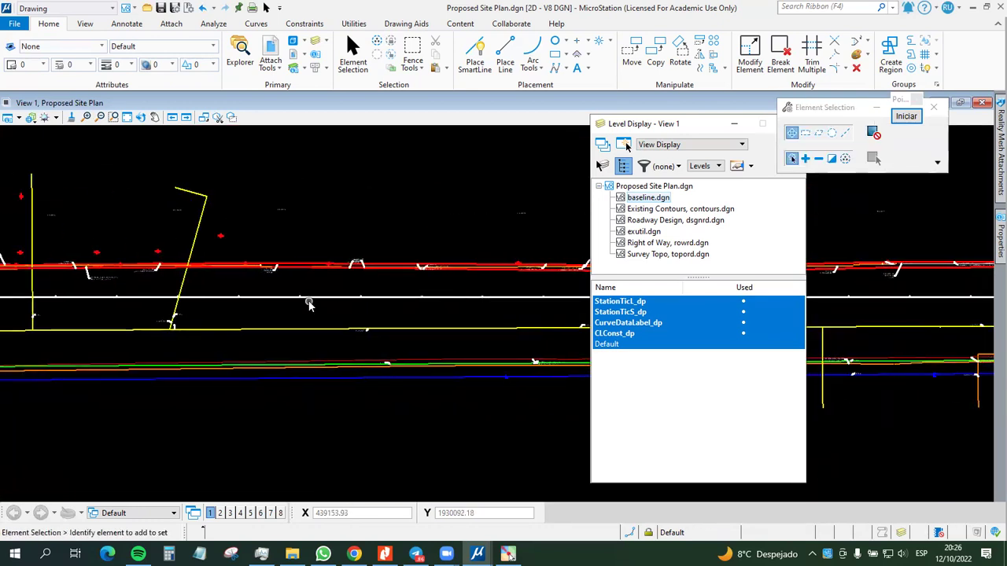
{"action": "scroll", "coordinate": [311, 304], "scroll_direction": "down", "scroll_amount": 3}
{"action": "middle_click_drag", "start_coordinate": [376, 313], "coordinate": [317, 326]}
{"action": "right_click", "coordinate": [317, 327]}
{"action": "scroll", "coordinate": [383, 322], "scroll_direction": "up", "scroll_amount": 4}
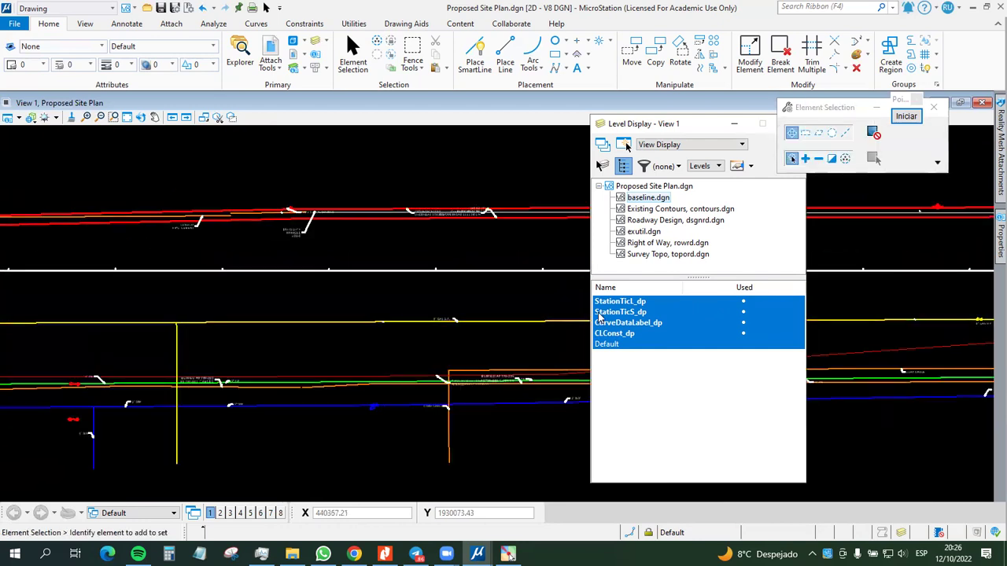
Step: Hide StationTicL_dp, StationTicS_dp and CurveDataLabel_dp to compare the baseline display, and turn all three back on
{"action": "left_click", "coordinate": [619, 302]}
{"action": "left_click", "coordinate": [619, 313]}
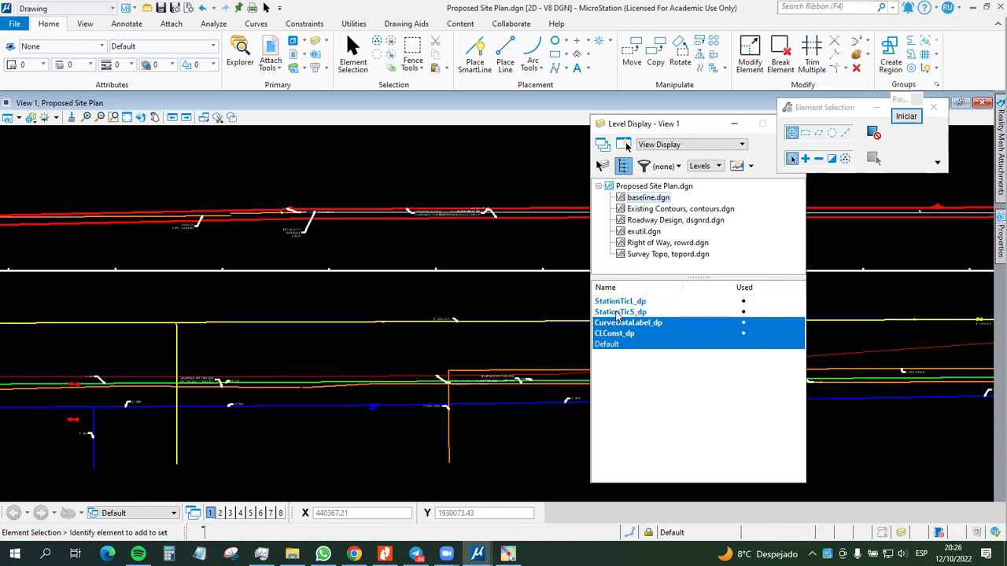
{"action": "left_click", "coordinate": [619, 324]}
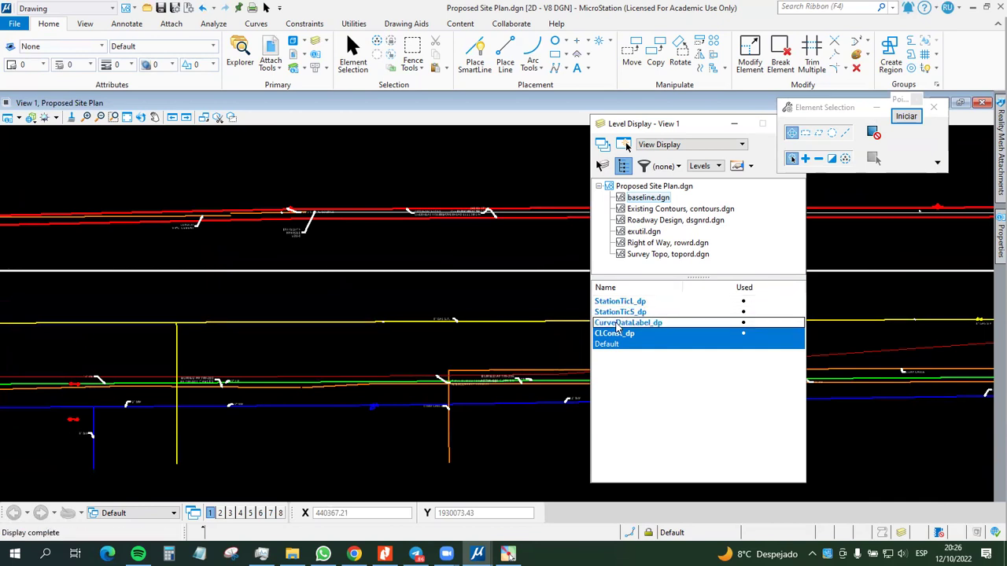
{"action": "left_click", "coordinate": [618, 324]}
{"action": "left_click", "coordinate": [620, 313]}
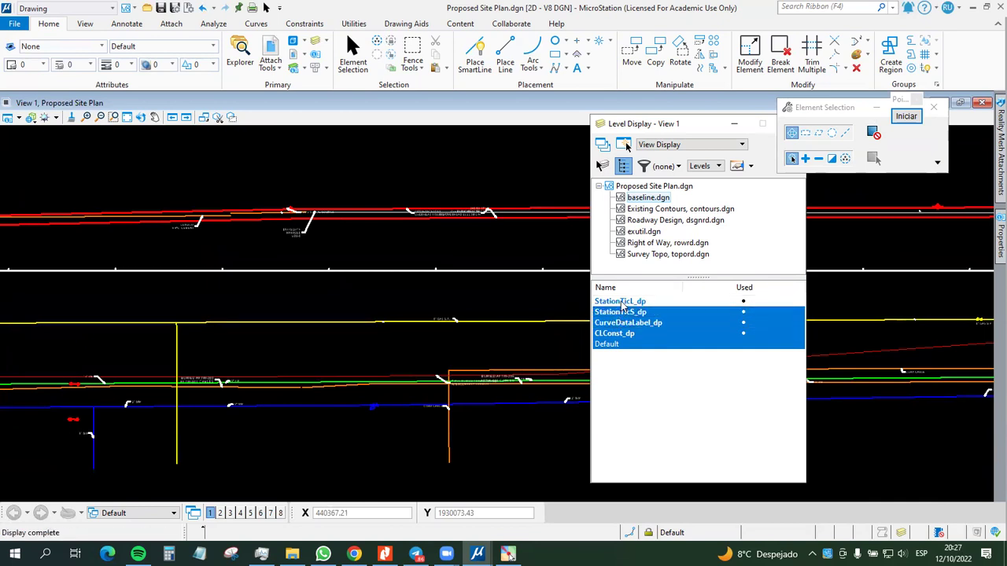
{"action": "left_click", "coordinate": [619, 302]}
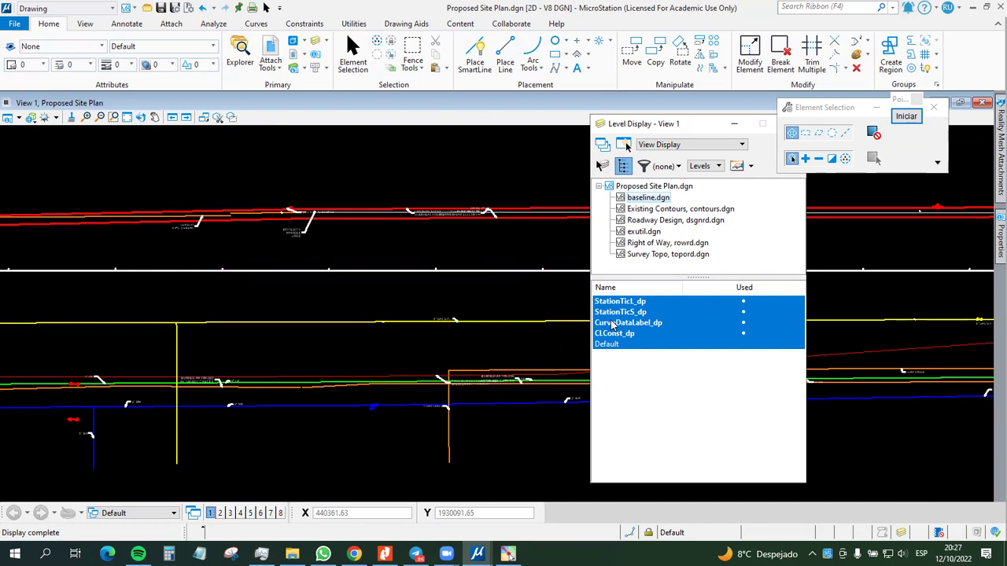
Step: Hide only StationTicL_dp and StationTicS_dp to compare the centreline without ticks, and display both levels again
{"action": "left_click", "coordinate": [653, 322], "text": "shift"}
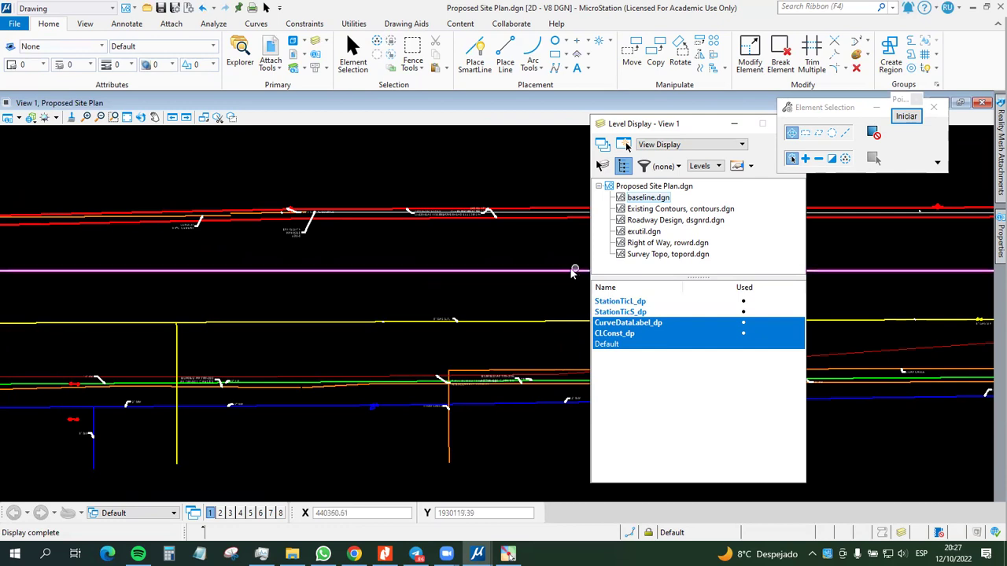
{"action": "left_click", "coordinate": [646, 312], "text": "shift"}
{"action": "left_click", "coordinate": [647, 302], "text": "shift"}
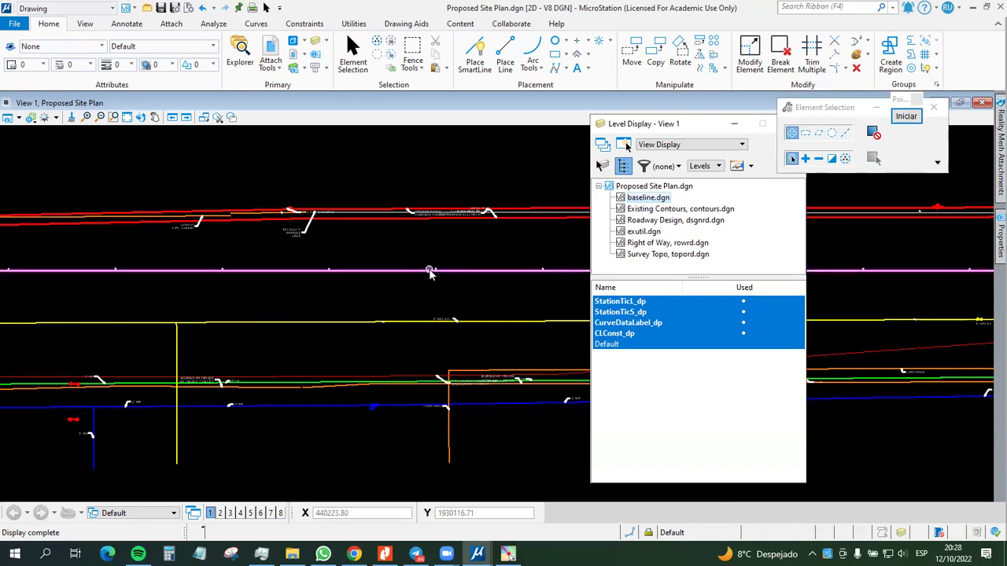
Step: Move the Level Display window clear of the drawing and examine the baseline's centreline and station ticks at close and wide range
{"action": "mouse_move", "coordinate": [430, 272]}
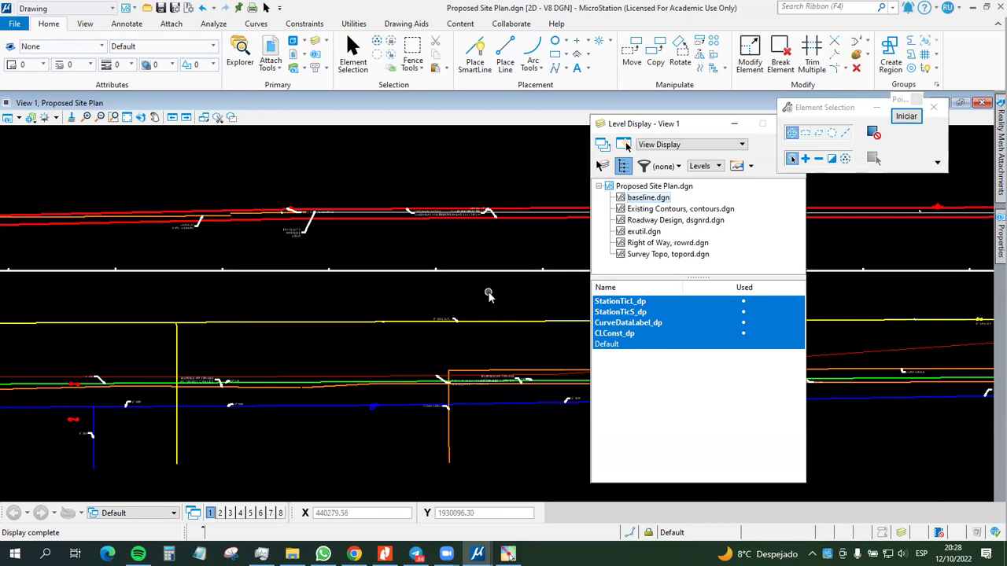
{"action": "left_click_drag", "start_coordinate": [704, 125], "coordinate": [872, 196]}
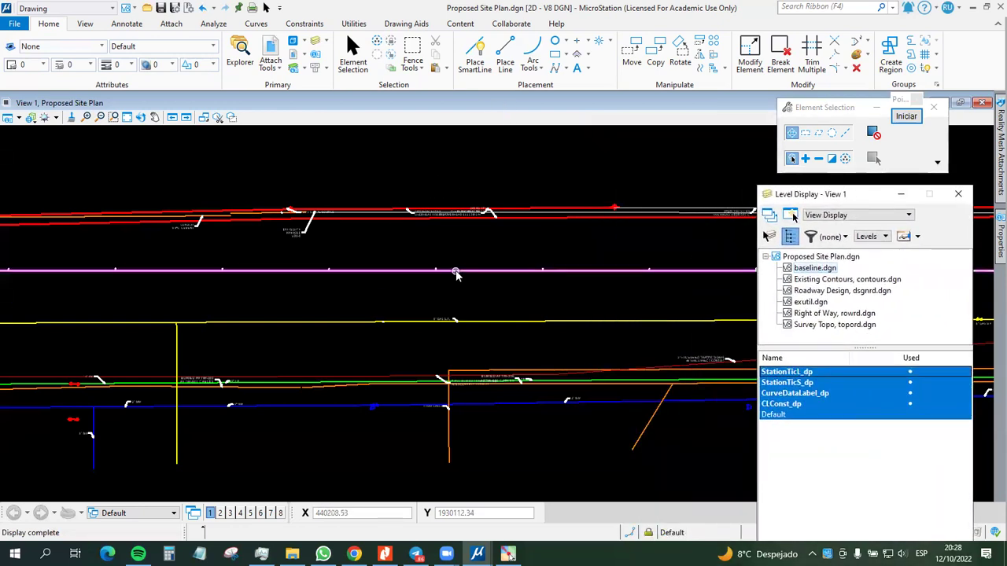
{"action": "scroll", "coordinate": [457, 274], "scroll_direction": "up", "scroll_amount": 5}
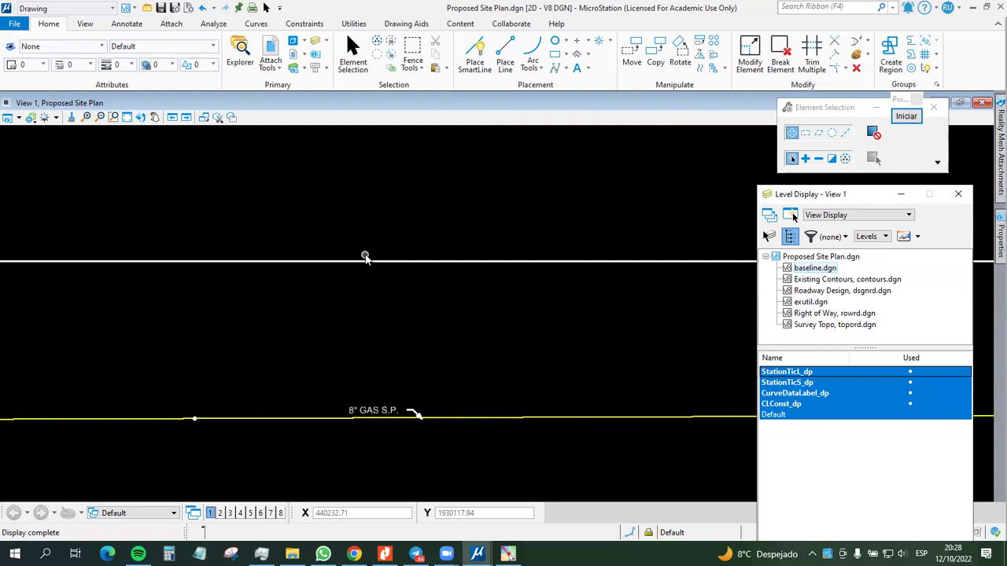
{"action": "scroll", "coordinate": [370, 291], "scroll_direction": "down", "scroll_amount": 5}
{"action": "scroll", "coordinate": [355, 296], "scroll_direction": "up", "scroll_amount": 5}
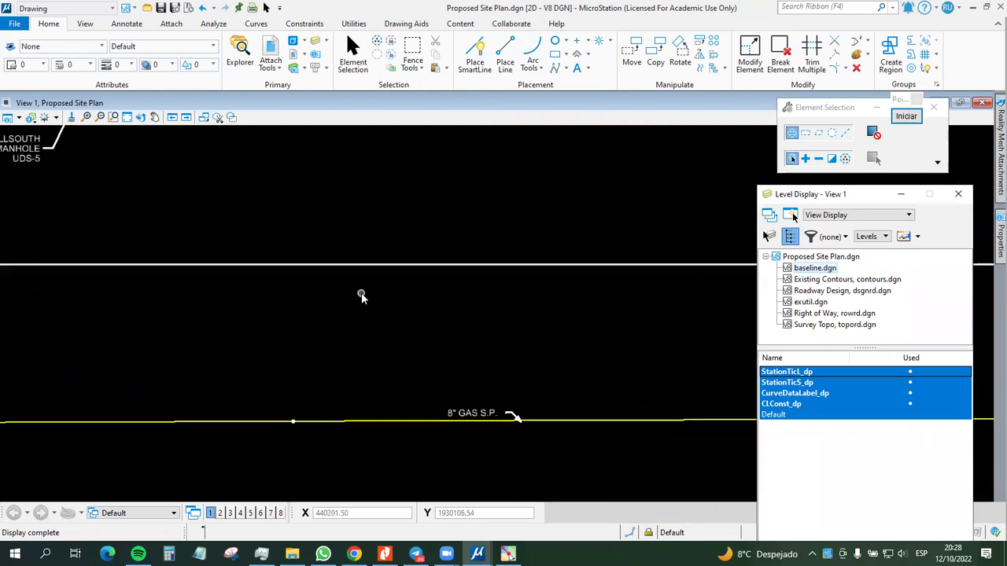
{"action": "scroll", "coordinate": [361, 296], "scroll_direction": "down", "scroll_amount": 3}
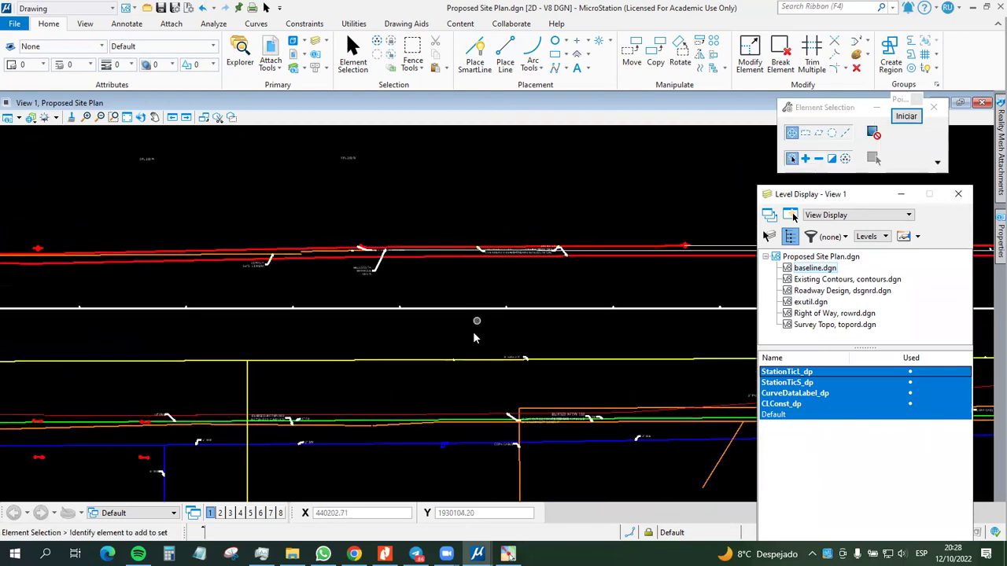
{"action": "scroll", "coordinate": [475, 338], "scroll_direction": "up", "scroll_amount": 3}
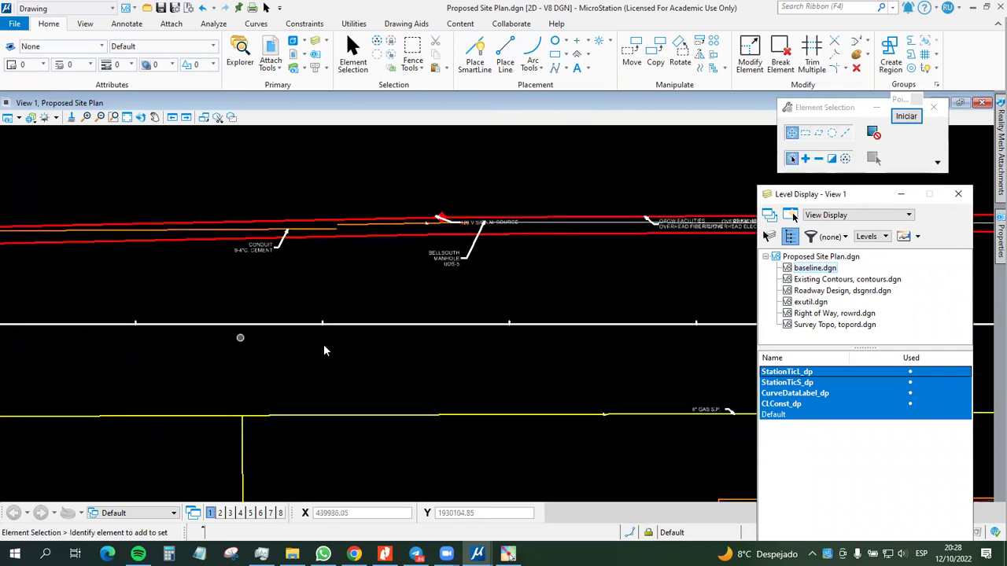
{"action": "mouse_move", "coordinate": [646, 362]}
{"action": "middle_mouse_down"}
{"action": "mouse_move", "coordinate": [341, 339]}
{"action": "mouse_move", "coordinate": [352, 328]}
{"action": "middle_mouse_up"}
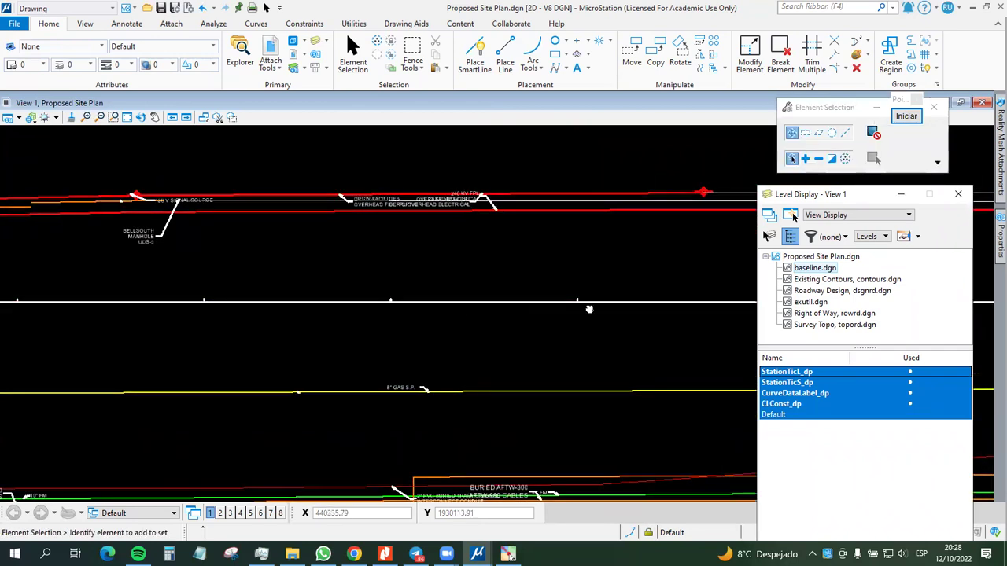
{"action": "middle_click_drag", "start_coordinate": [589, 309], "coordinate": [535, 308]}
{"action": "scroll", "coordinate": [554, 332], "scroll_direction": "down", "scroll_amount": 2}
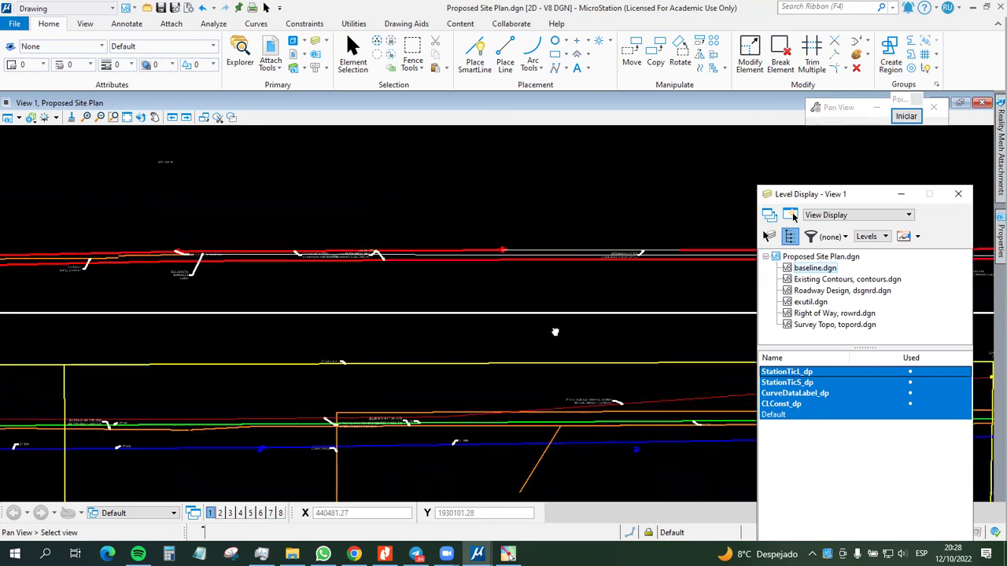
{"action": "right_click", "coordinate": [554, 332]}
{"action": "scroll", "coordinate": [422, 312], "scroll_direction": "down", "scroll_amount": 4}
{"action": "scroll", "coordinate": [315, 302], "scroll_direction": "up", "scroll_amount": 4}
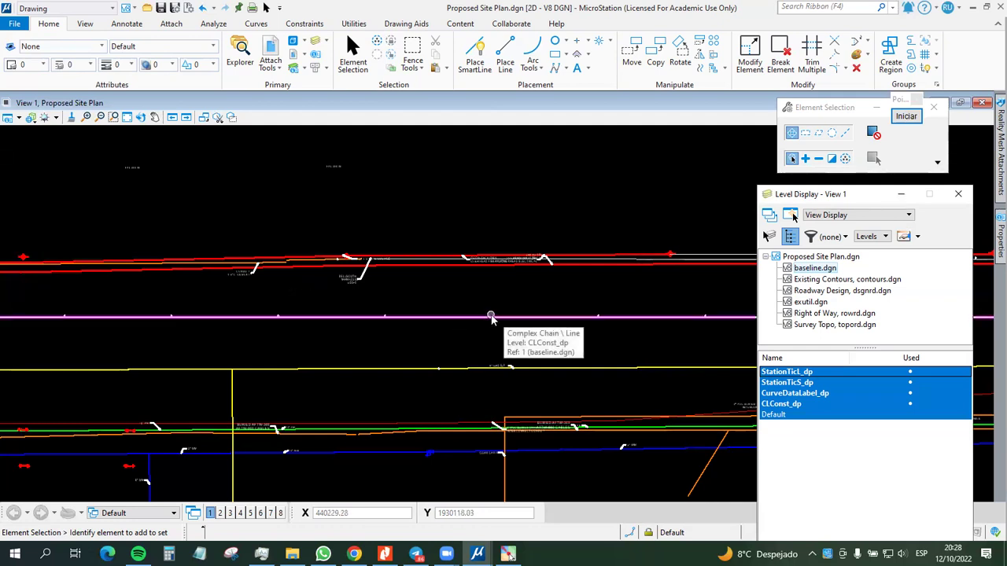
{"action": "mouse_move", "coordinate": [593, 319]}
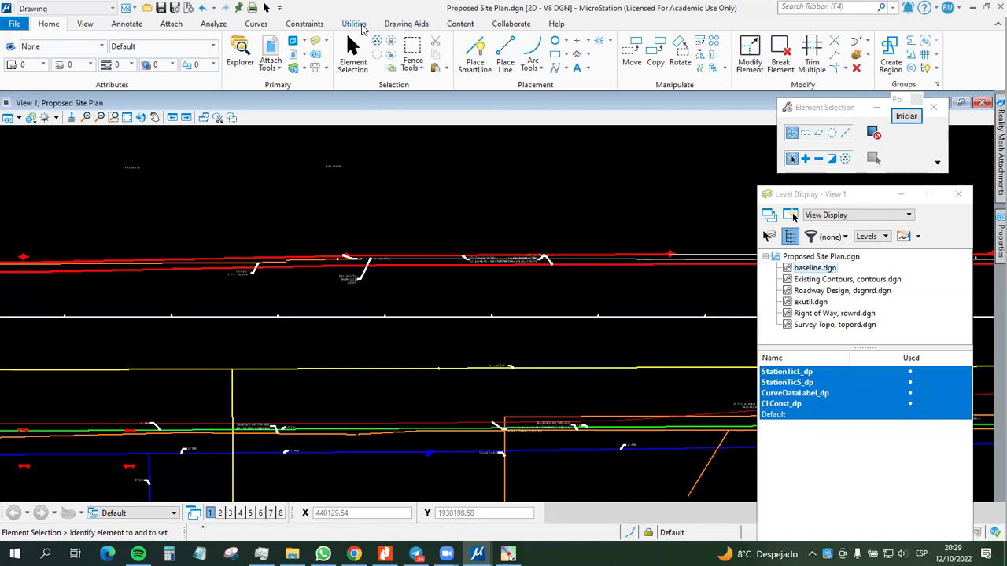
Step: Set the drawing's master working unit to Meters
{"action": "left_click", "coordinate": [354, 23]}
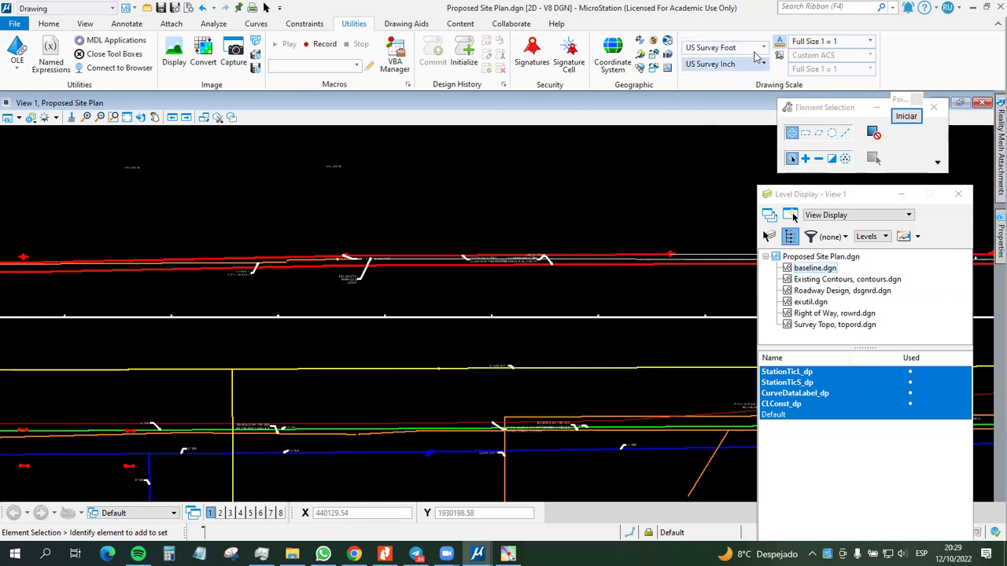
{"action": "left_click", "coordinate": [763, 49]}
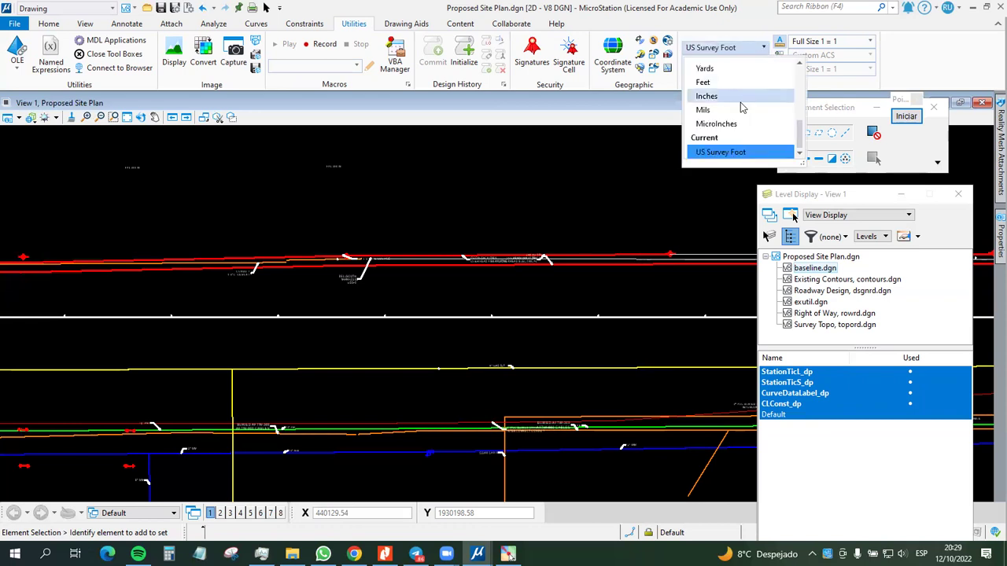
{"action": "scroll", "coordinate": [735, 141], "scroll_direction": "up", "scroll_amount": 2}
{"action": "scroll", "coordinate": [735, 144], "scroll_direction": "up", "scroll_amount": 2}
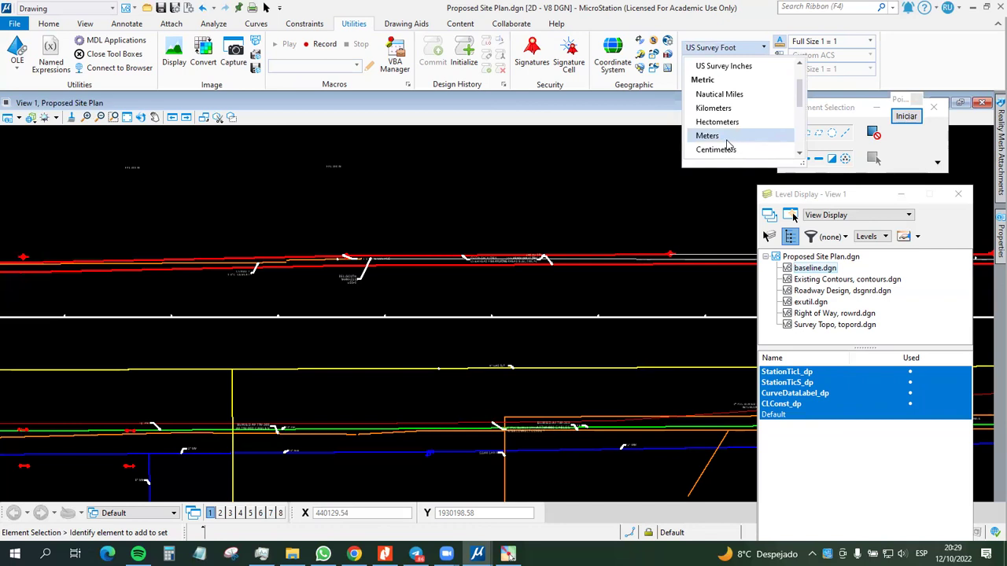
{"action": "left_click", "coordinate": [725, 135]}
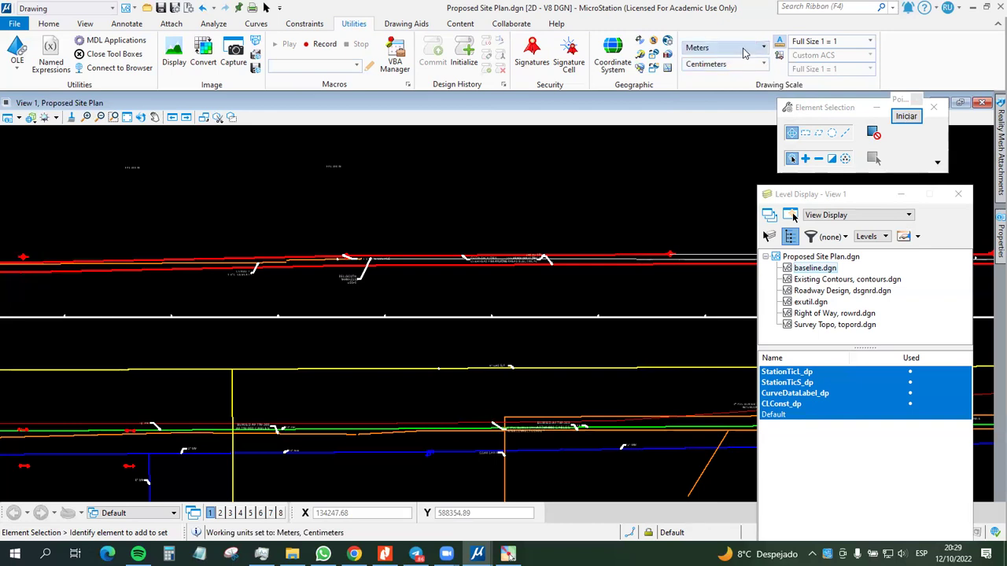
Step: Change the master working unit of the drawing to English Feet
{"action": "left_click", "coordinate": [700, 48]}
{"action": "scroll", "coordinate": [745, 86], "scroll_direction": "down", "scroll_amount": 2}
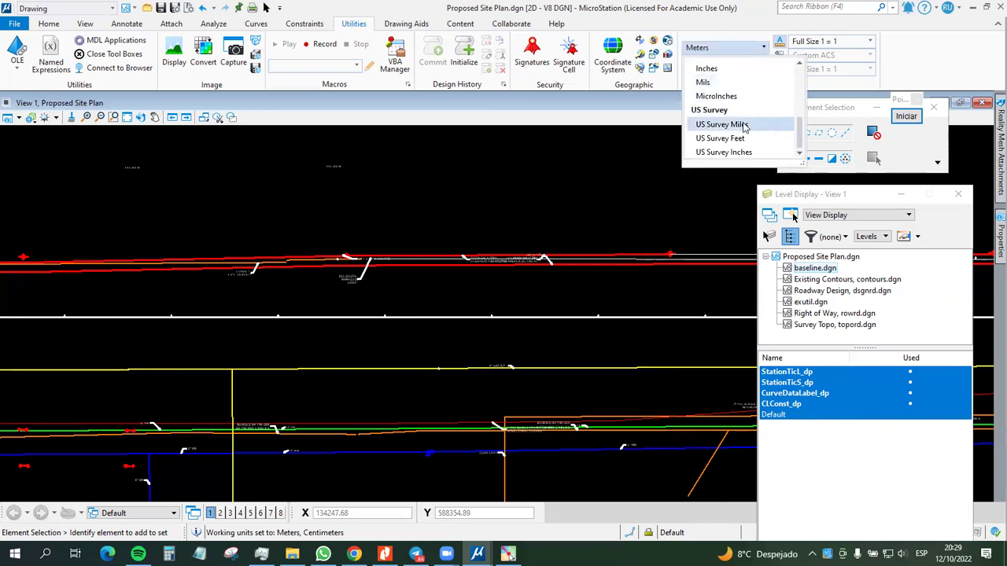
{"action": "scroll", "coordinate": [744, 140], "scroll_direction": "up", "scroll_amount": 2}
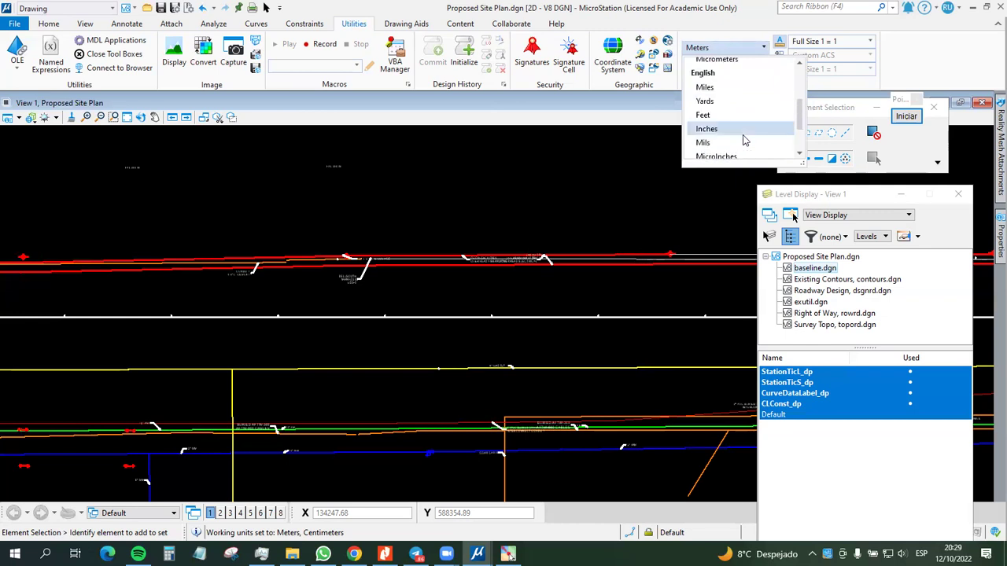
{"action": "left_click", "coordinate": [732, 116]}
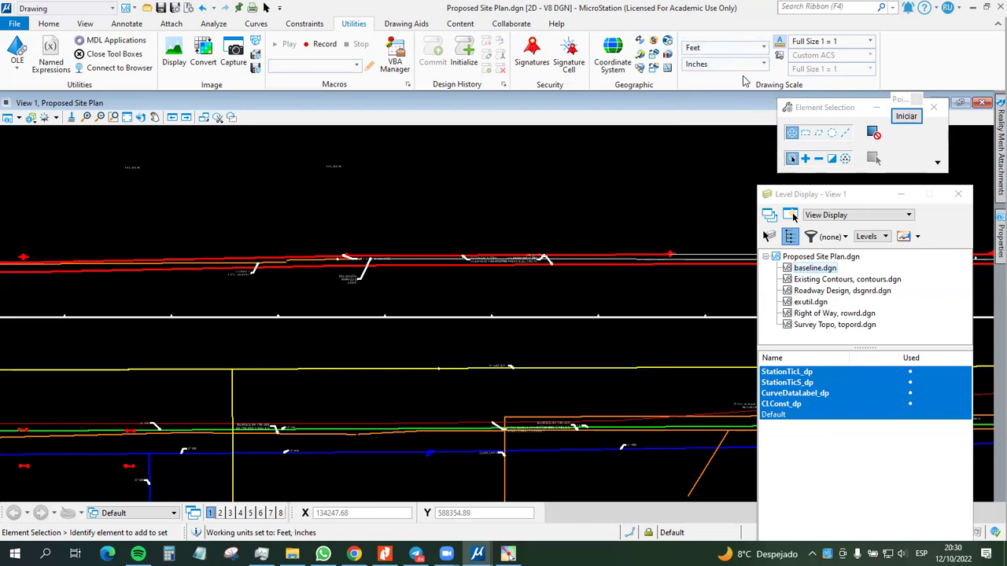
Step: Undo the last reference setting change and set the drawing's master working unit to US Survey Feet
{"action": "key", "text": "ctrl+z"}
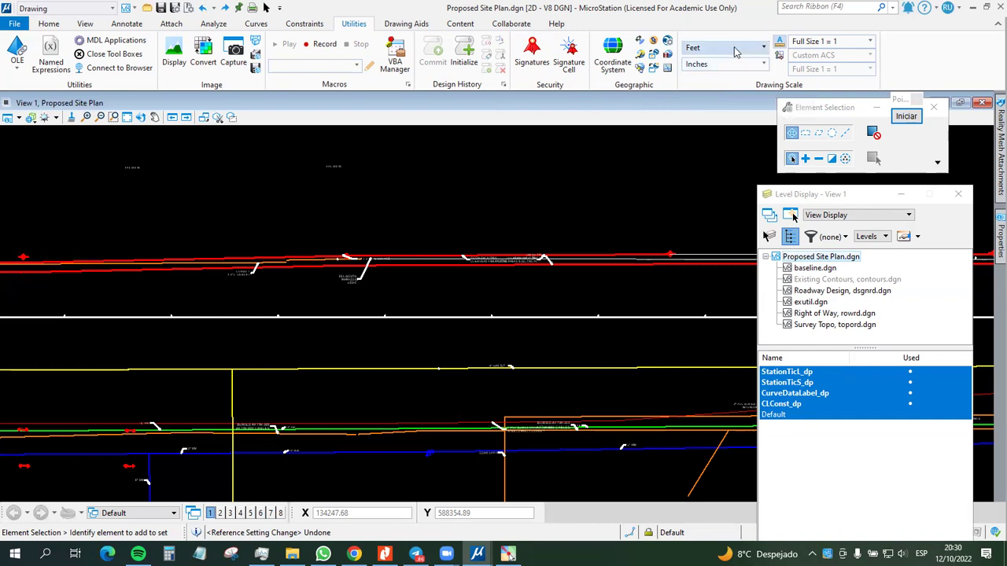
{"action": "left_click", "coordinate": [734, 49]}
{"action": "scroll", "coordinate": [725, 125], "scroll_direction": "down", "scroll_amount": 1}
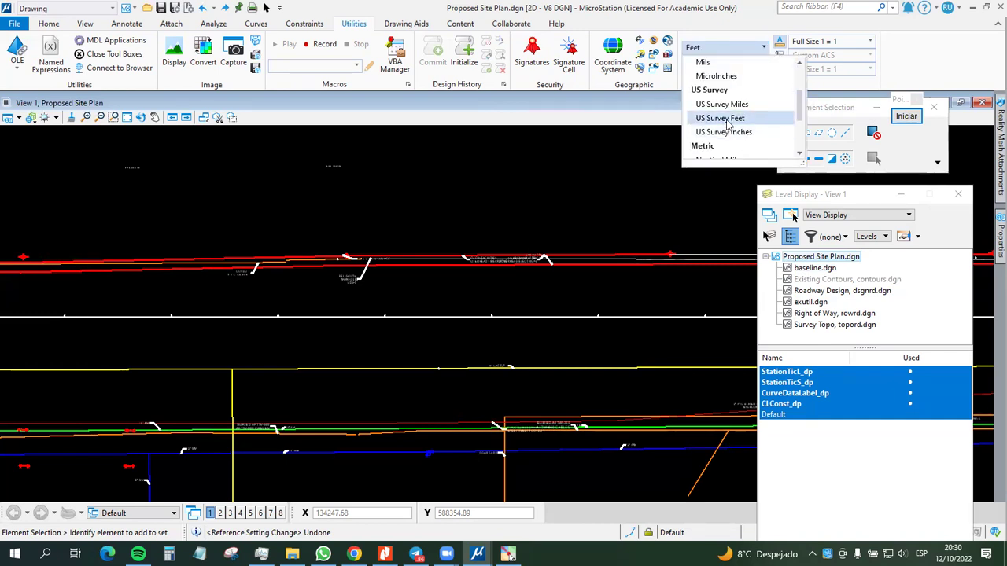
{"action": "scroll", "coordinate": [725, 126], "scroll_direction": "down", "scroll_amount": 3}
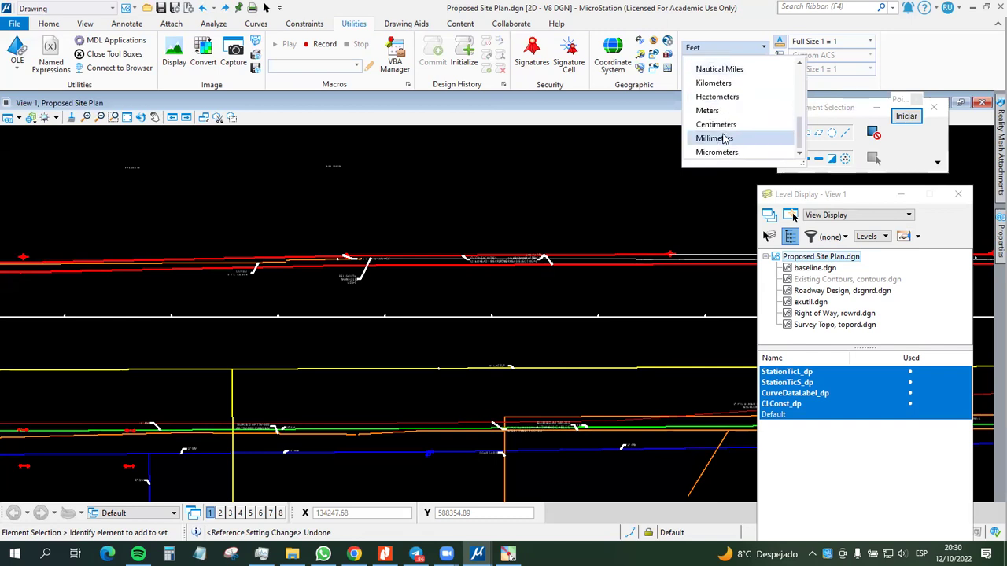
{"action": "scroll", "coordinate": [725, 140], "scroll_direction": "up", "scroll_amount": 3}
{"action": "scroll", "coordinate": [726, 141], "scroll_direction": "up", "scroll_amount": 3}
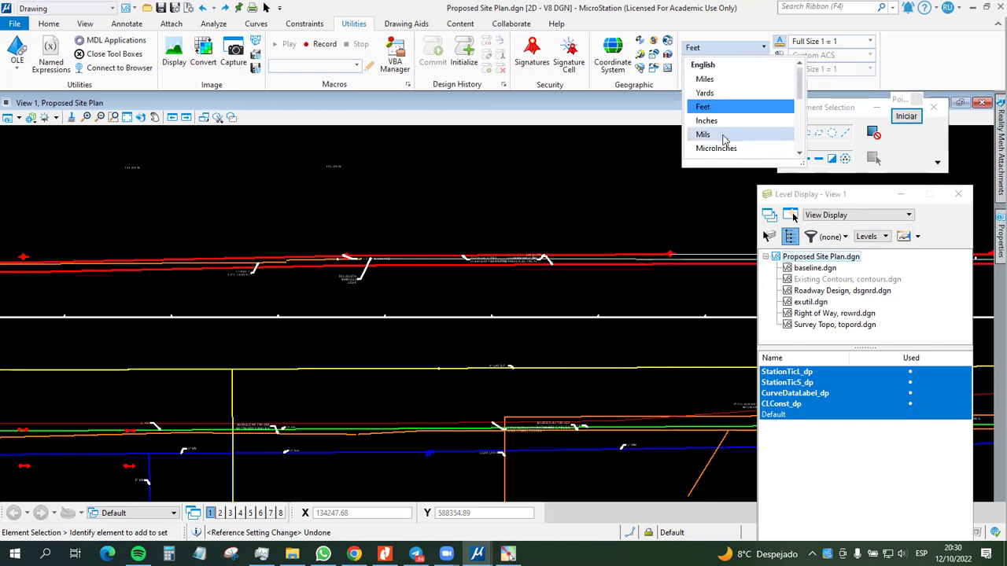
{"action": "scroll", "coordinate": [725, 140], "scroll_direction": "down", "scroll_amount": 2}
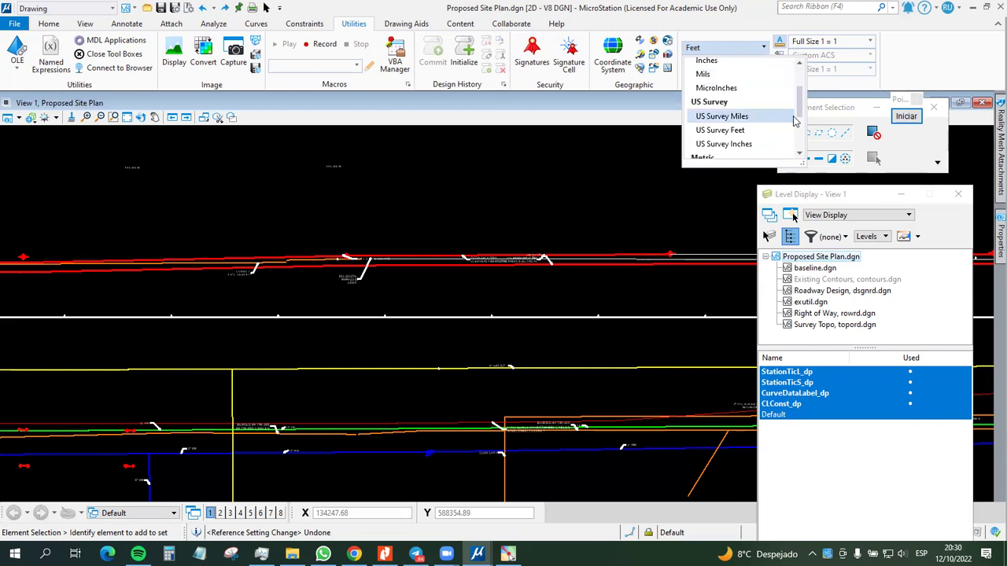
{"action": "mouse_move", "coordinate": [799, 110]}
{"action": "left_mouse_down"}
{"action": "mouse_move", "coordinate": [798, 149]}
{"action": "mouse_move", "coordinate": [797, 114]}
{"action": "left_mouse_up"}
{"action": "left_click", "coordinate": [722, 104]}
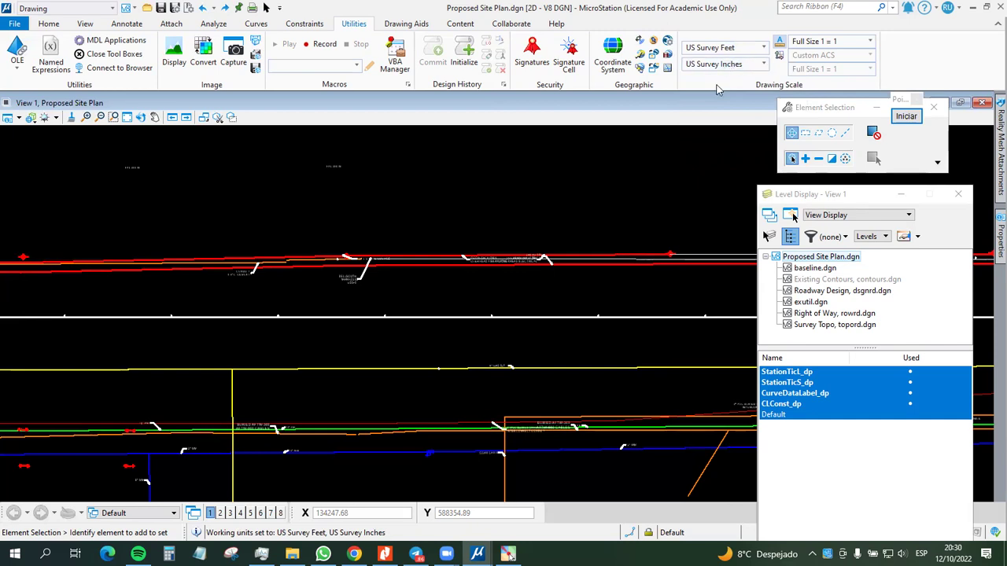
Step: Set the annotation scale of the drawing to 1"=40'
{"action": "left_click", "coordinate": [832, 47]}
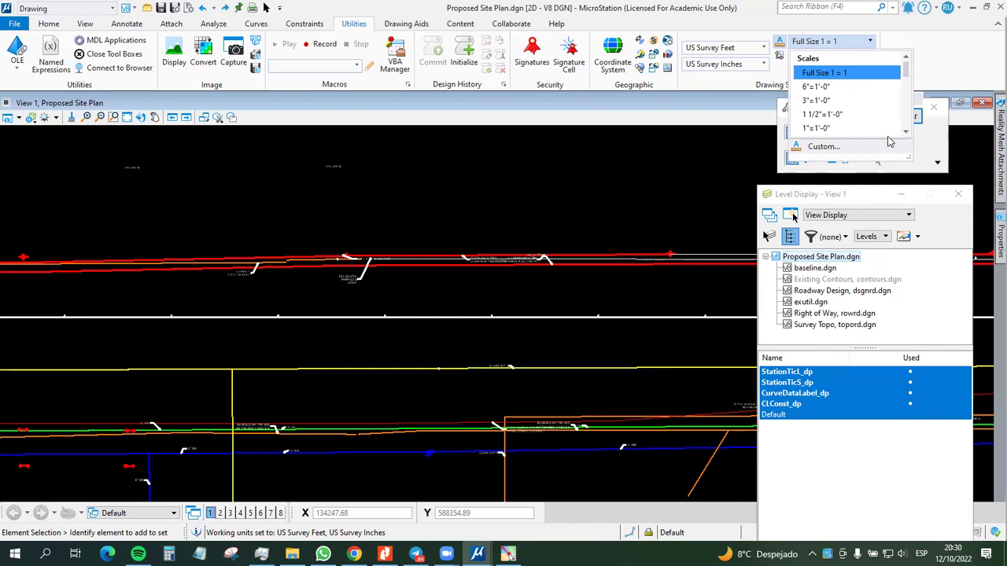
{"action": "left_click_drag", "start_coordinate": [908, 159], "coordinate": [951, 489]}
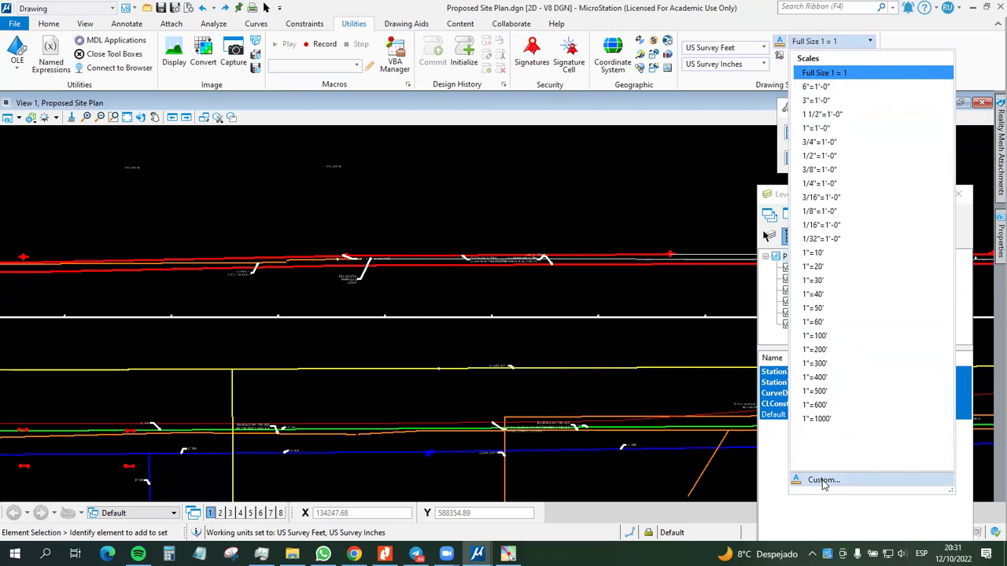
{"action": "left_click", "coordinate": [836, 297]}
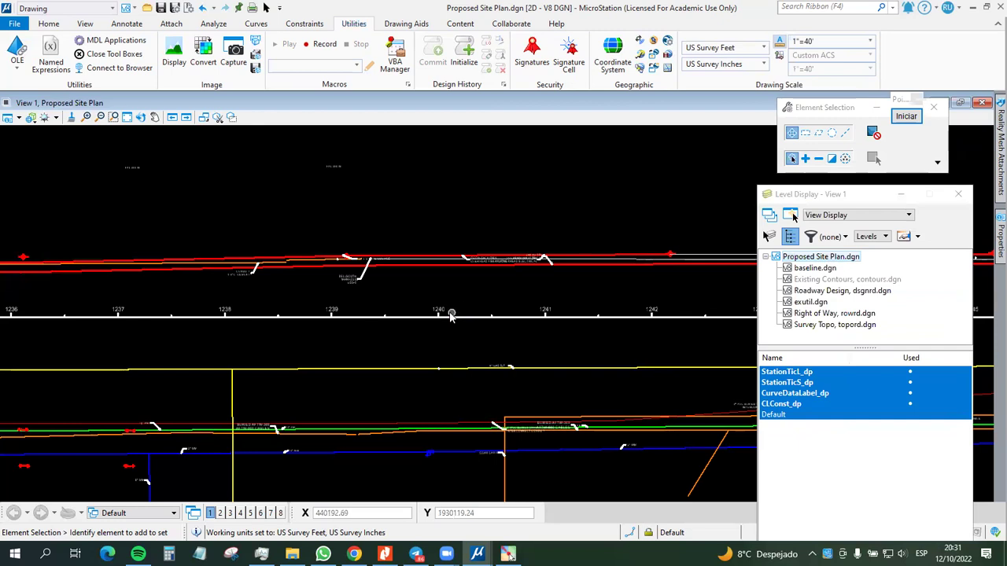
Step: Examine the station numbers and ticks along the baseline around stations 1239 to 1244
{"action": "scroll", "coordinate": [432, 319], "scroll_direction": "up", "scroll_amount": 3}
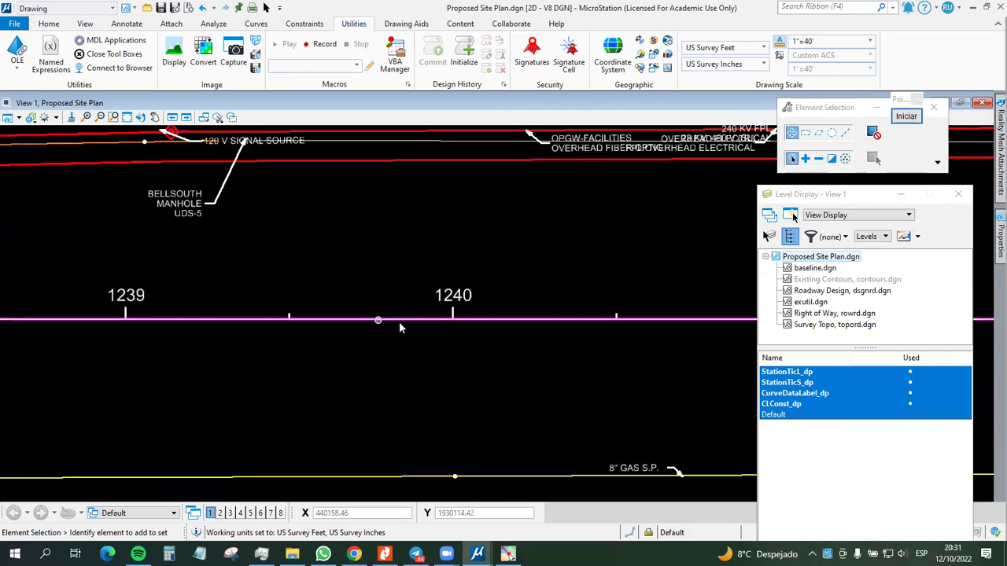
{"action": "scroll", "coordinate": [427, 319], "scroll_direction": "down", "scroll_amount": 2}
{"action": "middle_click_drag", "start_coordinate": [597, 345], "coordinate": [425, 339]}
{"action": "middle_click_drag", "start_coordinate": [668, 335], "coordinate": [503, 329]}
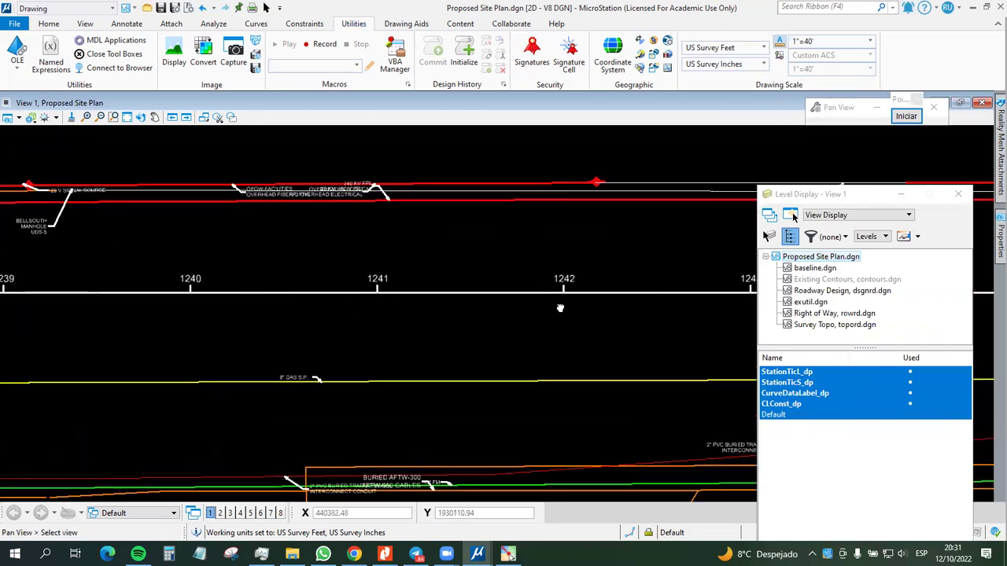
{"action": "middle_click_drag", "start_coordinate": [669, 331], "coordinate": [497, 325]}
{"action": "right_click", "coordinate": [497, 325]}
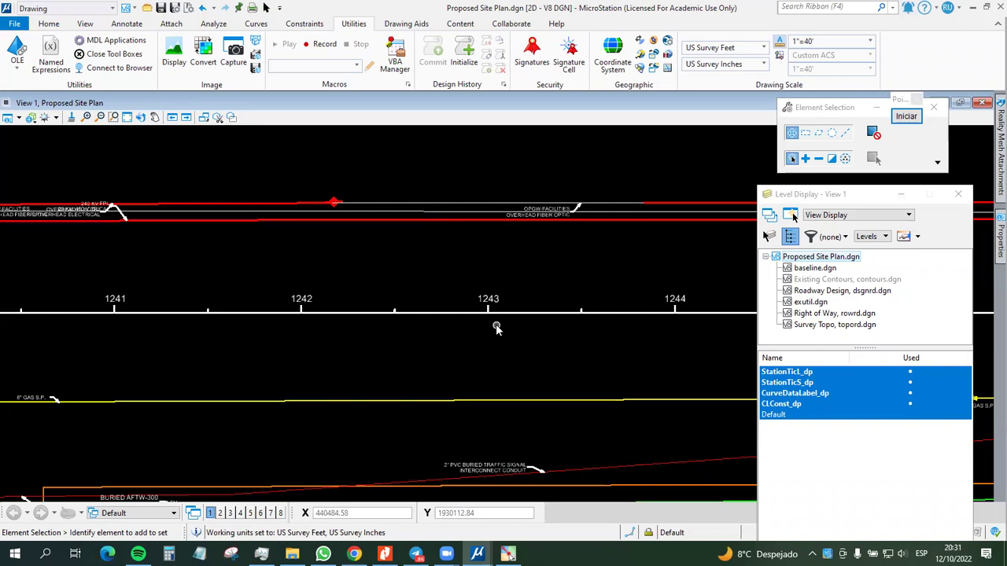
{"action": "mouse_move", "coordinate": [393, 315]}
{"action": "middle_mouse_down"}
{"action": "mouse_move", "coordinate": [371, 342]}
{"action": "mouse_move", "coordinate": [267, 331]}
{"action": "middle_mouse_up"}
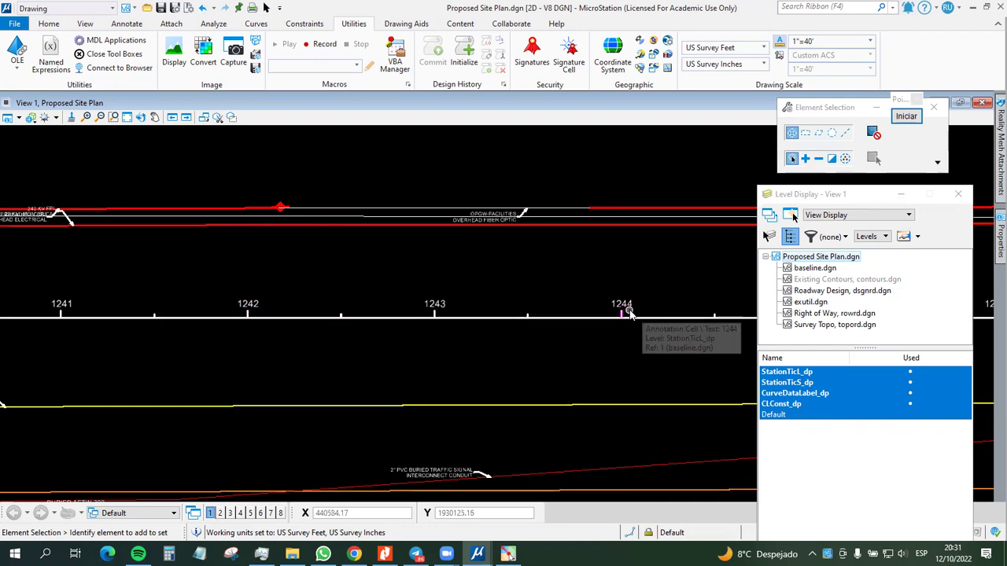
{"action": "scroll", "coordinate": [462, 360], "scroll_direction": "down", "scroll_amount": 2}
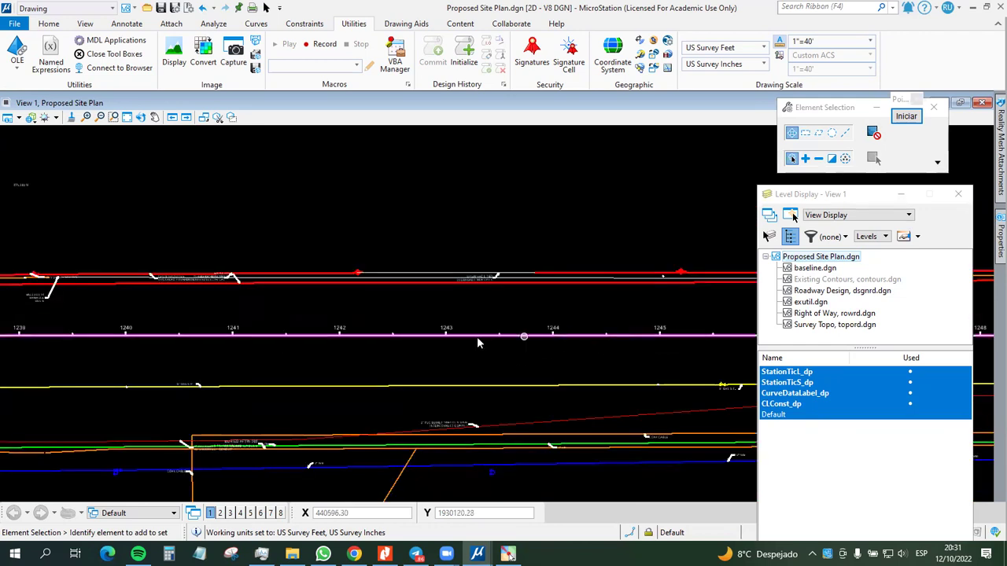
{"action": "scroll", "coordinate": [344, 339], "scroll_direction": "up", "scroll_amount": 2}
{"action": "middle_click_drag", "start_coordinate": [512, 350], "coordinate": [242, 353]}
{"action": "middle_click_drag", "start_coordinate": [409, 339], "coordinate": [276, 342]}
{"action": "middle_click_drag", "start_coordinate": [610, 344], "coordinate": [424, 320]}
{"action": "middle_click_drag", "start_coordinate": [508, 357], "coordinate": [562, 353]}
{"action": "mouse_move", "coordinate": [286, 331]}
{"action": "middle_mouse_down"}
{"action": "mouse_move", "coordinate": [495, 363]}
{"action": "mouse_move", "coordinate": [295, 338]}
{"action": "mouse_move", "coordinate": [272, 349]}
{"action": "mouse_move", "coordinate": [349, 374]}
{"action": "middle_mouse_up"}
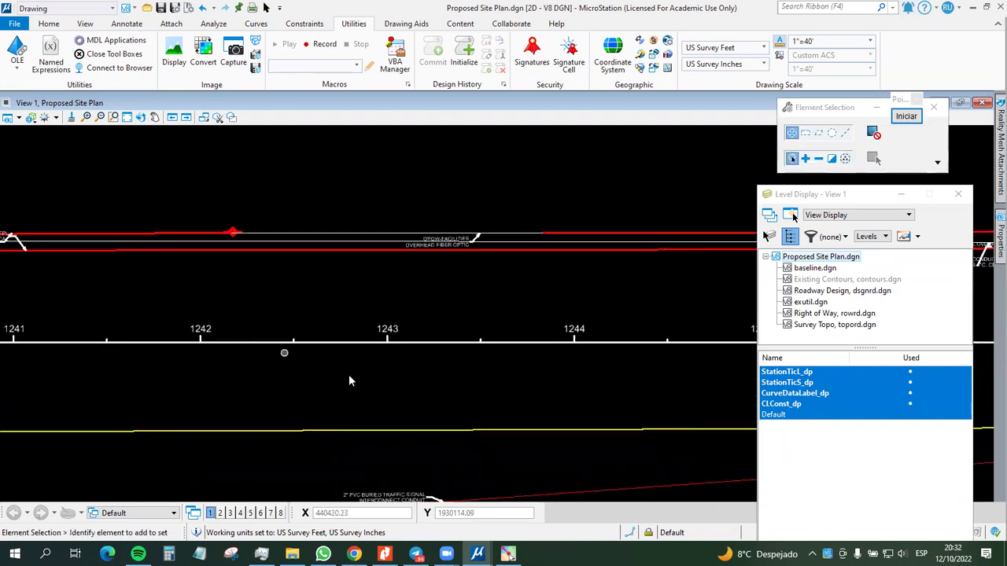
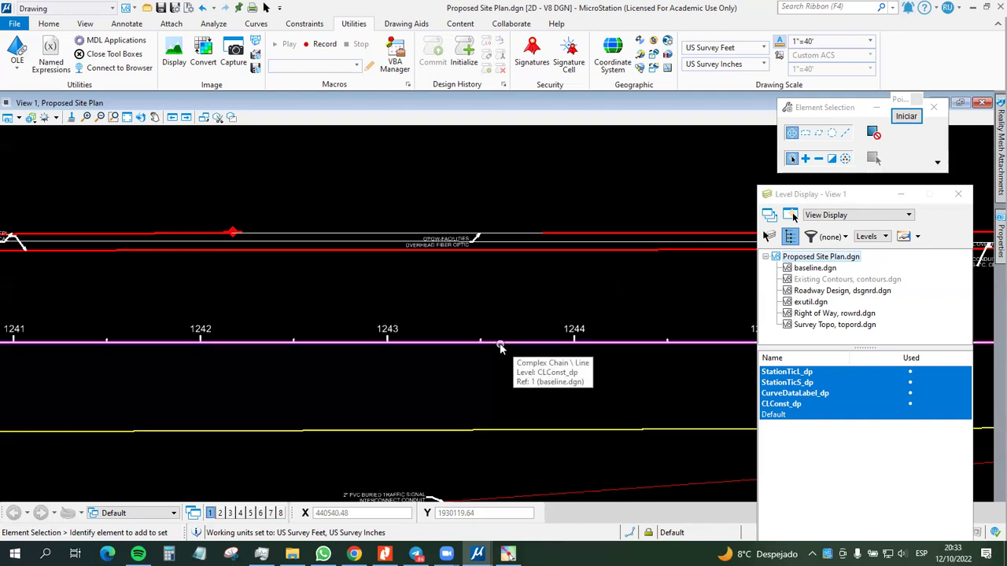
Step: Examine the station numbering along the full baseline and the labels of the utility lines running beside it
{"action": "scroll", "coordinate": [500, 347], "scroll_direction": "down", "scroll_amount": 5}
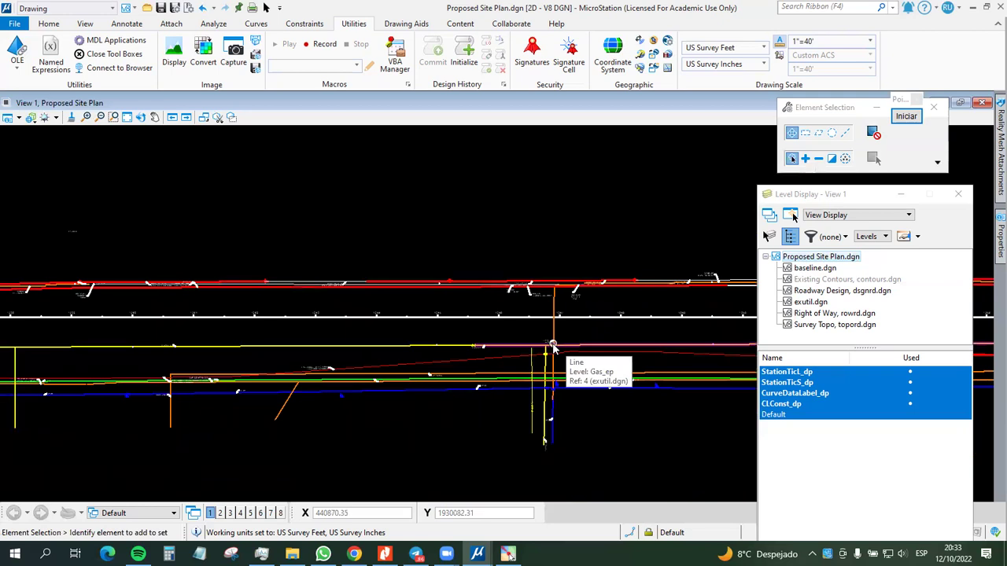
{"action": "scroll", "coordinate": [553, 346], "scroll_direction": "down", "scroll_amount": 5}
{"action": "scroll", "coordinate": [323, 294], "scroll_direction": "up", "scroll_amount": 5}
{"action": "scroll", "coordinate": [373, 288], "scroll_direction": "up", "scroll_amount": 8}
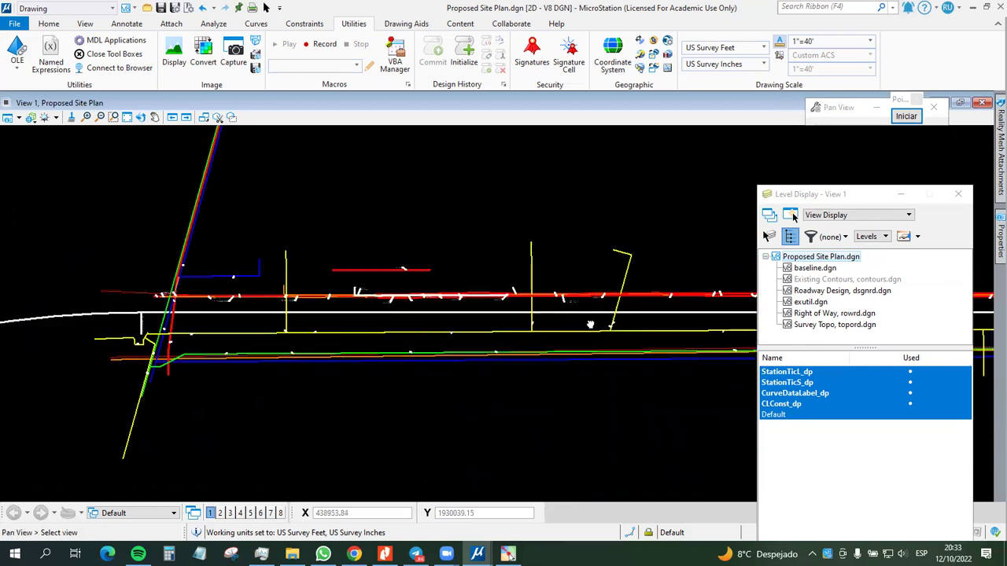
{"action": "scroll", "coordinate": [501, 325], "scroll_direction": "down", "scroll_amount": 3}
{"action": "mouse_move", "coordinate": [137, 291]}
{"action": "middle_mouse_down"}
{"action": "mouse_move", "coordinate": [210, 288]}
{"action": "mouse_move", "coordinate": [400, 329]}
{"action": "middle_mouse_up"}
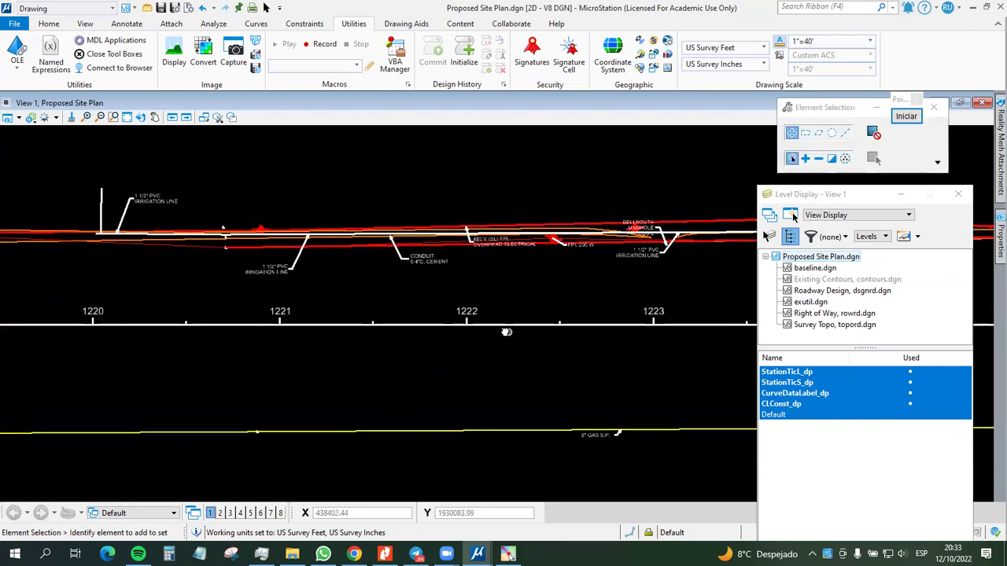
{"action": "scroll", "coordinate": [504, 343], "scroll_direction": "down", "scroll_amount": 3}
{"action": "scroll", "coordinate": [513, 347], "scroll_direction": "up", "scroll_amount": 3}
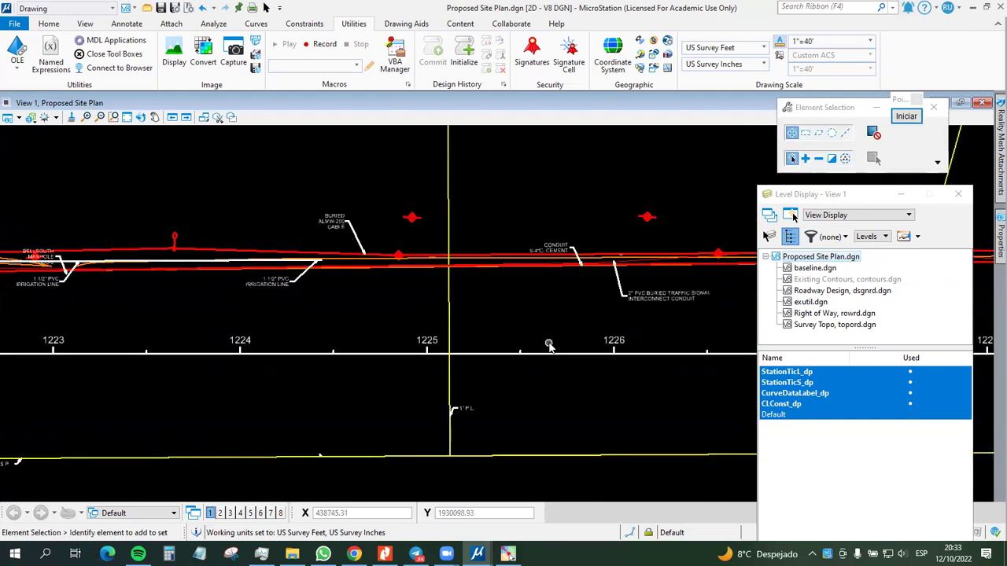
{"action": "middle_click_drag", "start_coordinate": [548, 341], "coordinate": [468, 354]}
{"action": "middle_click_drag", "start_coordinate": [606, 346], "coordinate": [403, 365]}
{"action": "mouse_move", "coordinate": [656, 339]}
{"action": "middle_mouse_down"}
{"action": "mouse_move", "coordinate": [449, 312]}
{"action": "mouse_move", "coordinate": [286, 312]}
{"action": "middle_mouse_up"}
{"action": "scroll", "coordinate": [524, 324], "scroll_direction": "down", "scroll_amount": 5}
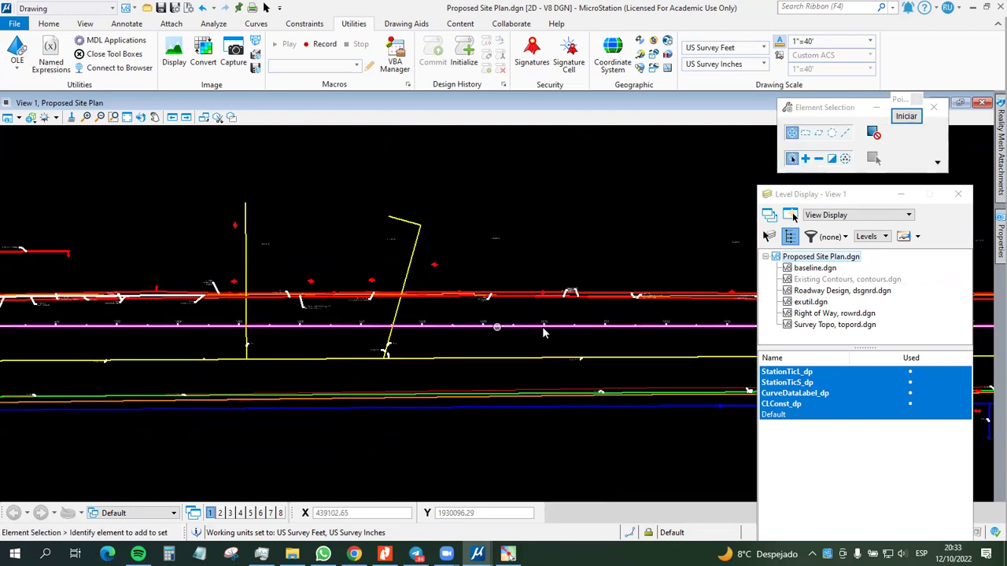
{"action": "scroll", "coordinate": [524, 323], "scroll_direction": "up", "scroll_amount": 5}
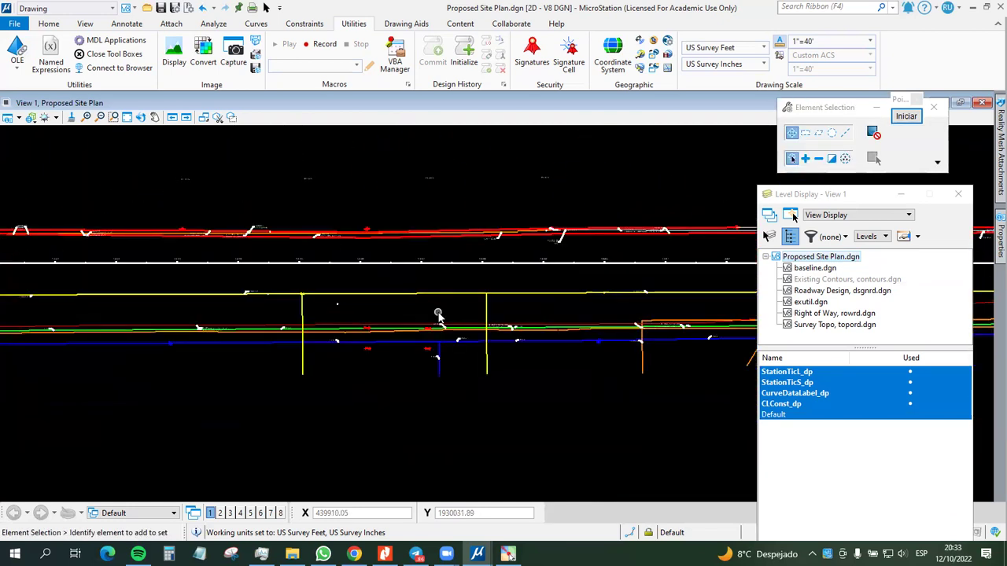
{"action": "scroll", "coordinate": [439, 394], "scroll_direction": "up", "scroll_amount": 2}
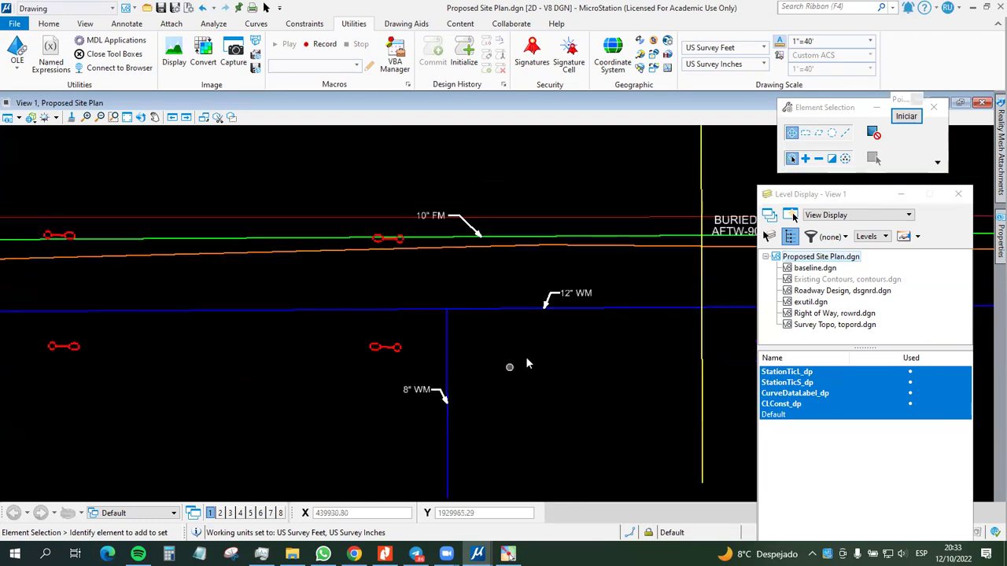
Step: Review the levels of the baseline.dgn and Roadway Design references in Level Display
{"action": "left_click", "coordinate": [808, 271]}
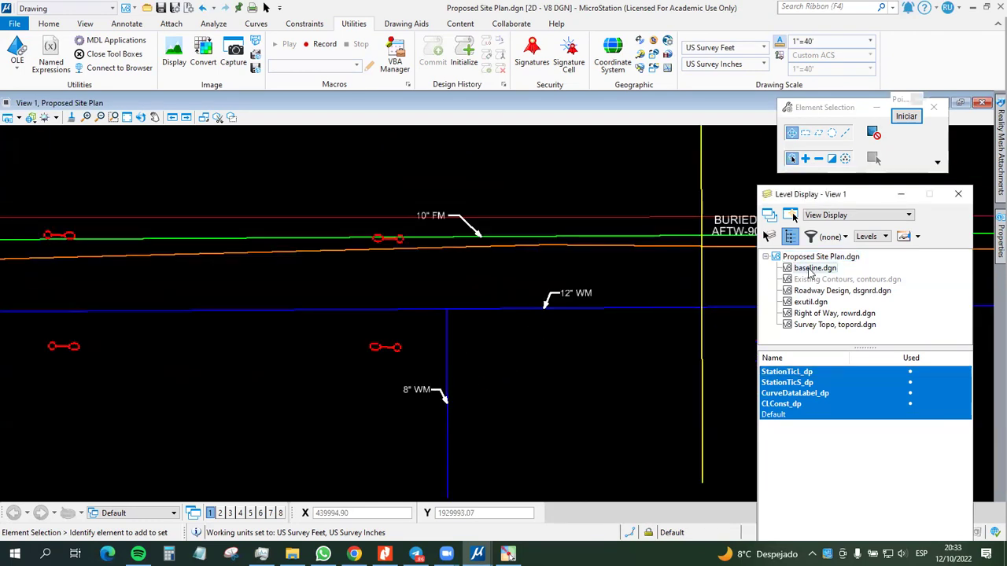
{"action": "left_click", "coordinate": [809, 291]}
{"action": "scroll", "coordinate": [968, 384], "scroll_direction": "down", "scroll_amount": 2}
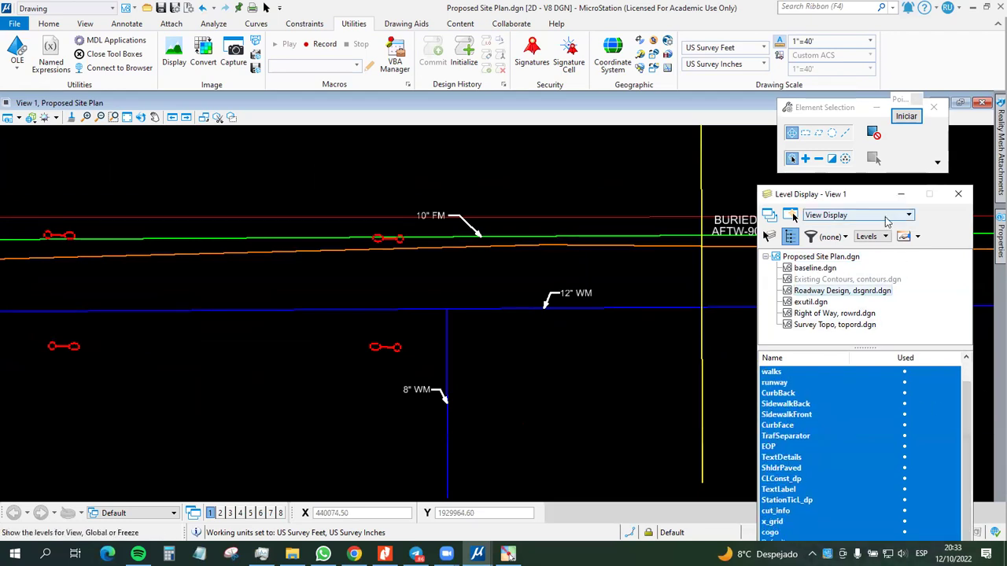
{"action": "left_click_drag", "start_coordinate": [877, 196], "coordinate": [749, 108]}
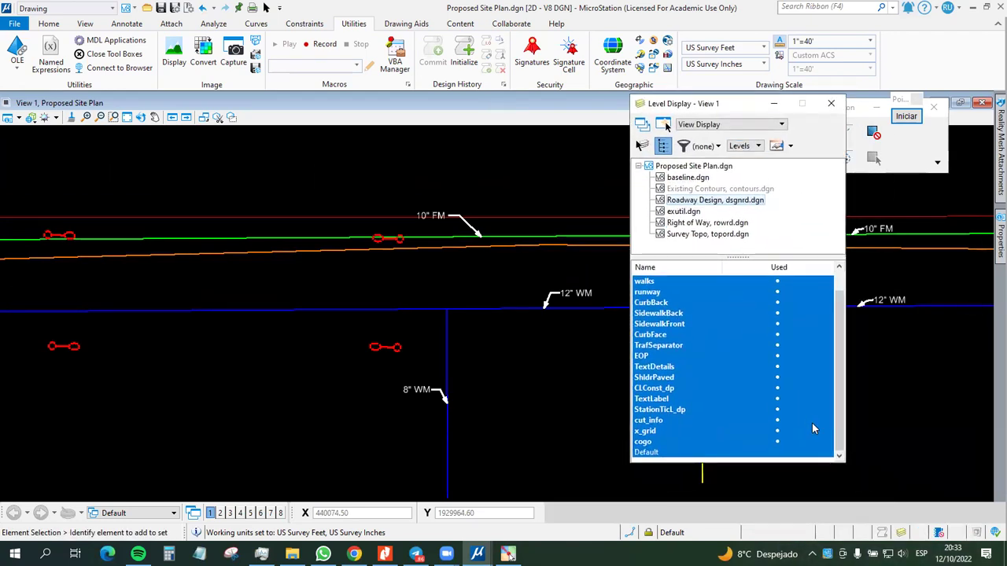
{"action": "left_click_drag", "start_coordinate": [835, 417], "coordinate": [837, 357]}
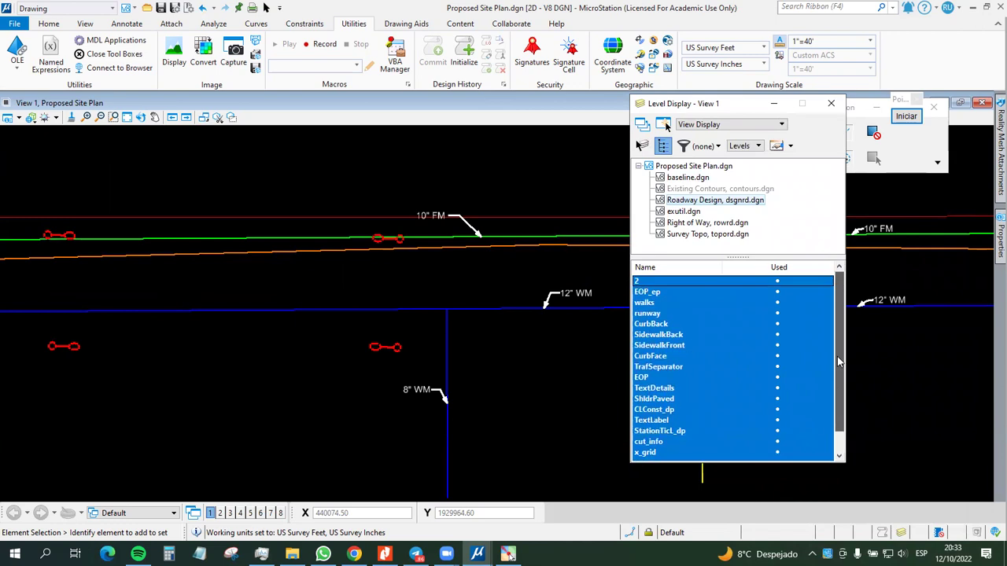
Step: Review the levels of the exutil.dgn, Right of Way and Survey Topo references, and close Level Display
{"action": "left_click", "coordinate": [692, 212]}
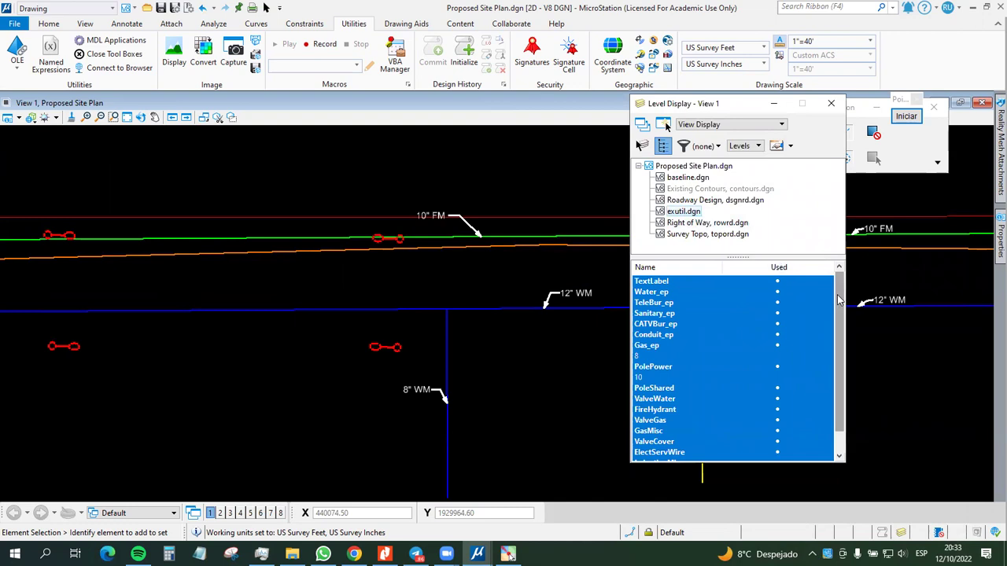
{"action": "scroll", "coordinate": [831, 355], "scroll_direction": "down", "scroll_amount": 1}
{"action": "scroll", "coordinate": [831, 369], "scroll_direction": "up", "scroll_amount": 1}
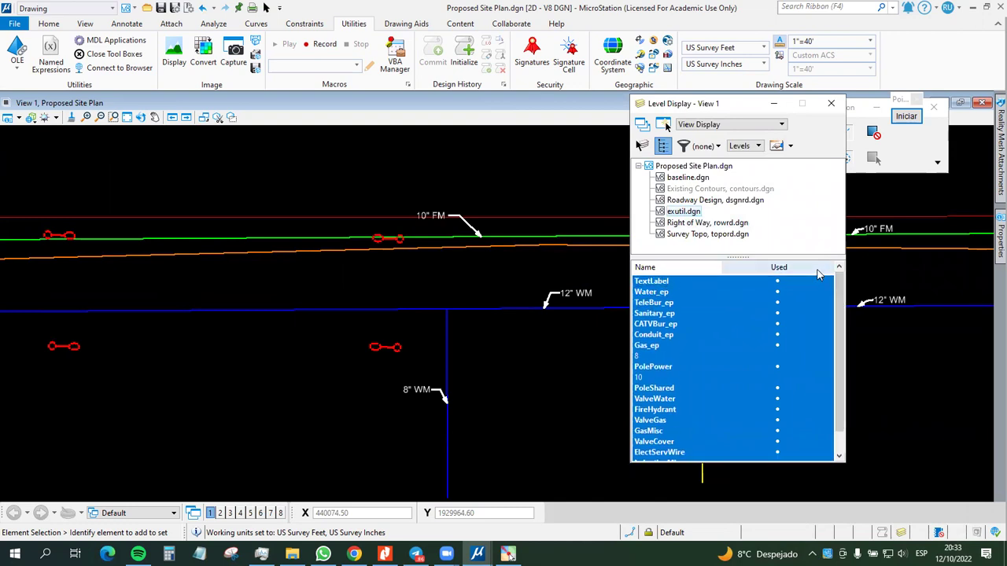
{"action": "left_click", "coordinate": [697, 224]}
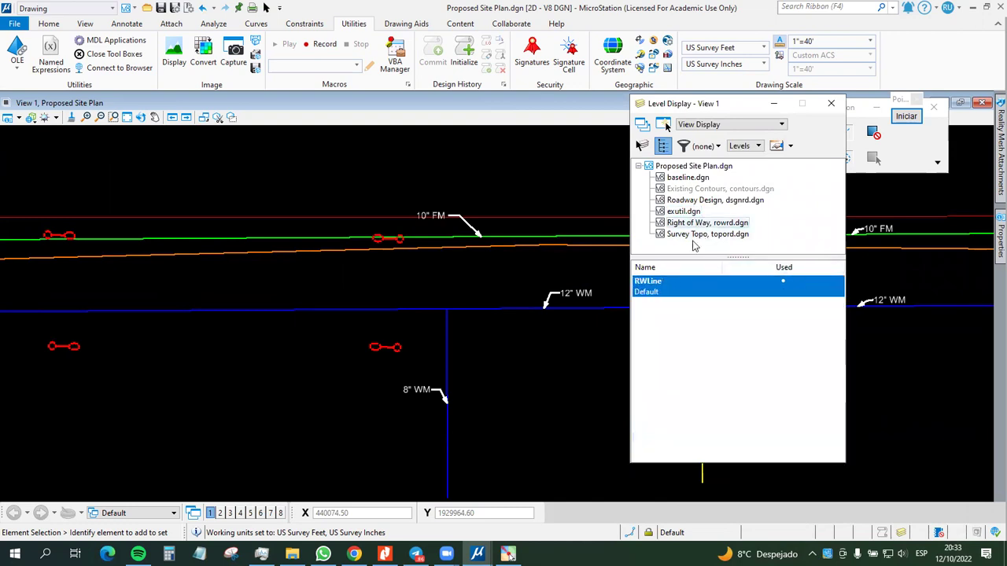
{"action": "left_click", "coordinate": [699, 235]}
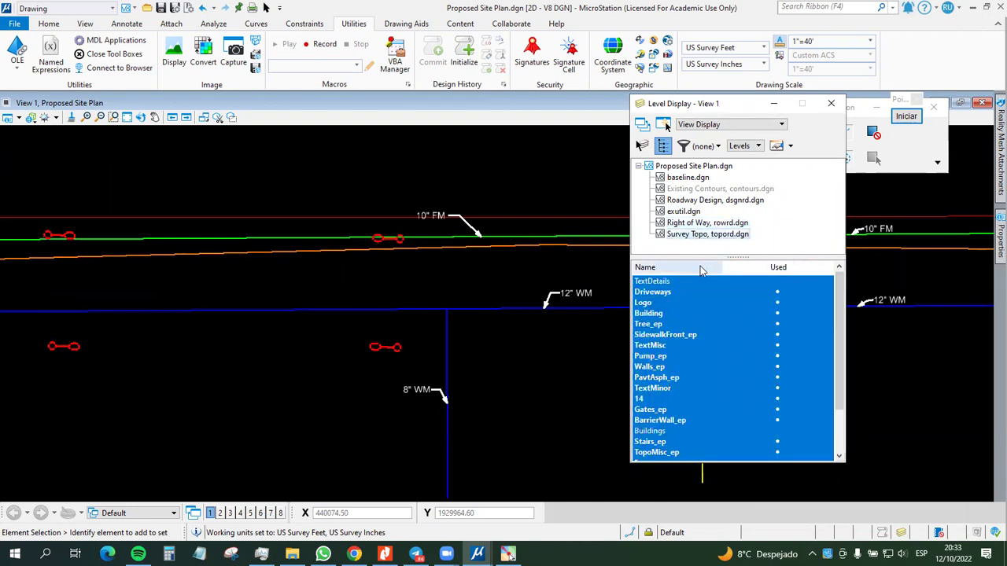
{"action": "scroll", "coordinate": [722, 341], "scroll_direction": "down", "scroll_amount": 2}
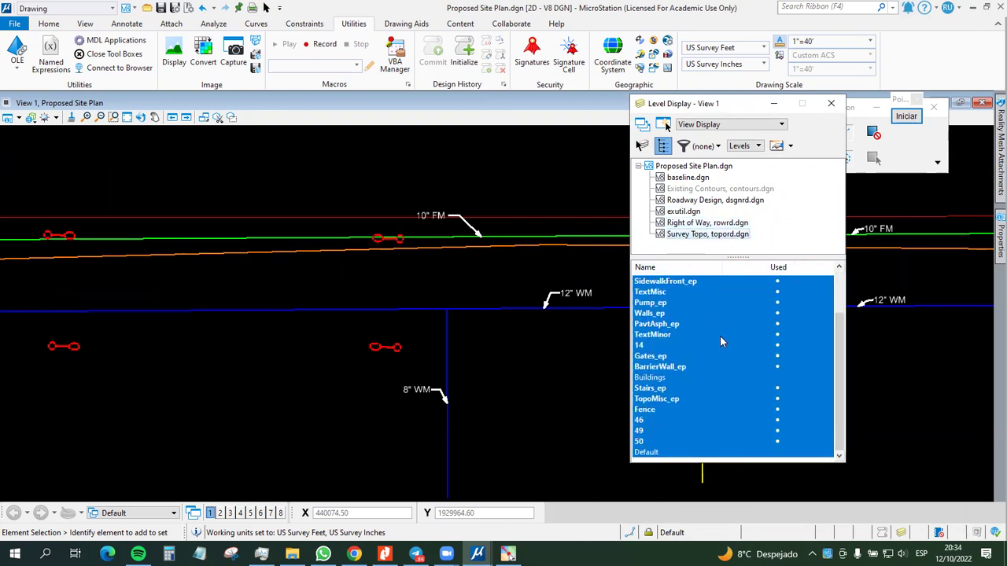
{"action": "scroll", "coordinate": [719, 341], "scroll_direction": "up", "scroll_amount": 2}
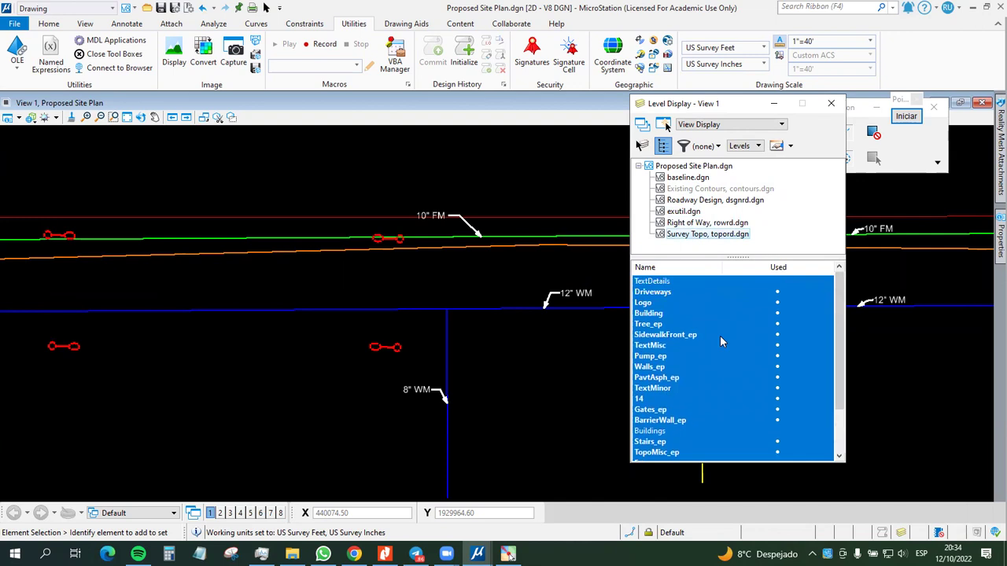
{"action": "left_click", "coordinate": [831, 103]}
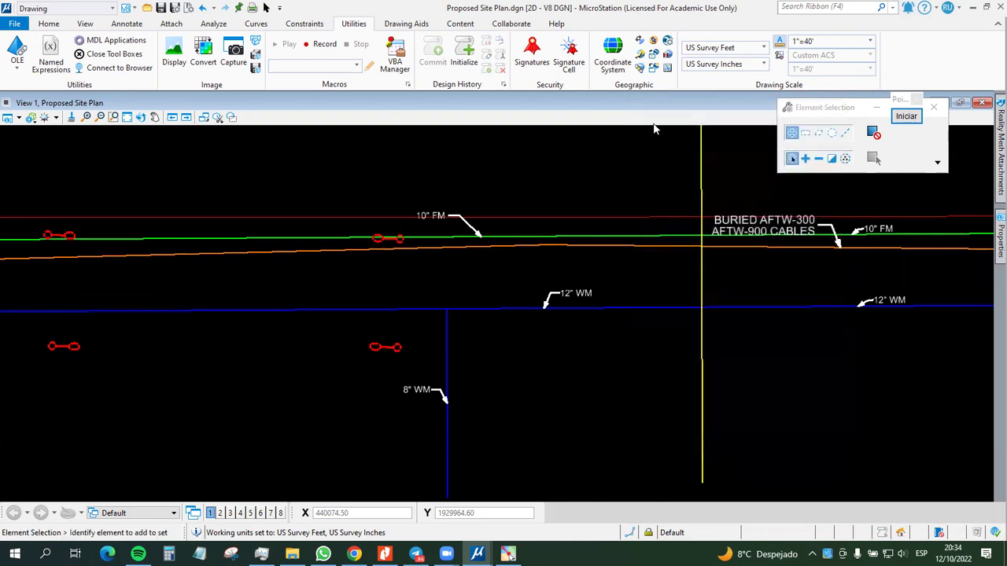
Step: Inspect the contours.dgn attachment in the list of attached references, and close the list
{"action": "left_click", "coordinate": [49, 24]}
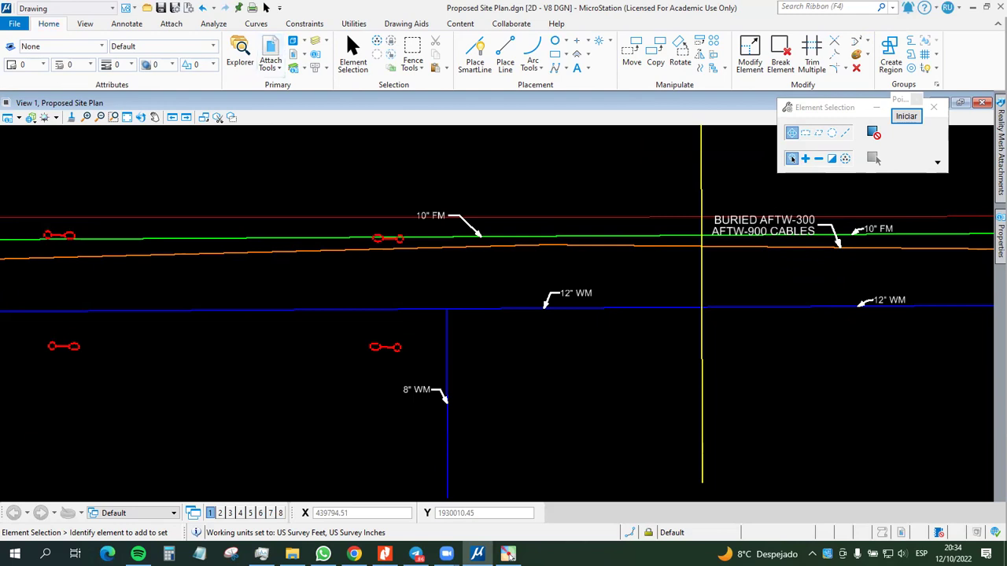
{"action": "left_click_drag", "start_coordinate": [591, 173], "coordinate": [732, 203]}
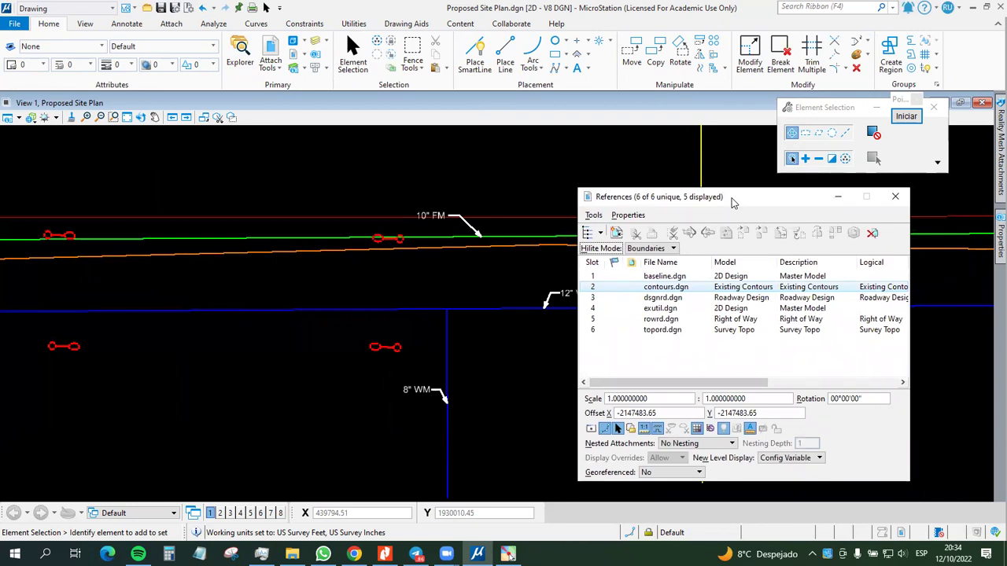
{"action": "left_click", "coordinate": [661, 288]}
{"action": "left_click", "coordinate": [895, 196]}
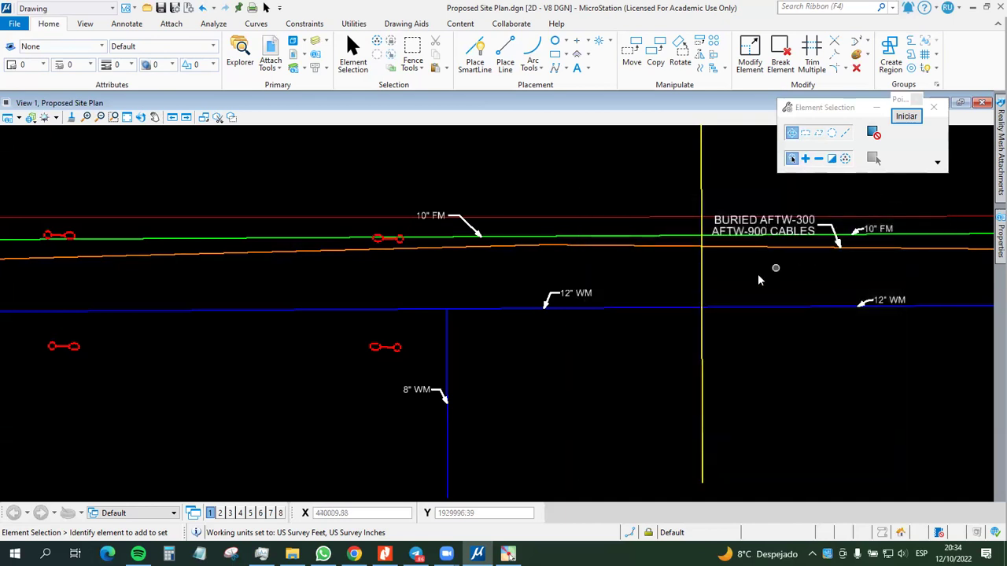
Step: Check the Level Display entries of the master file, the baseline.dgn reference and the Existing Contours reference
{"action": "scroll", "coordinate": [759, 279], "scroll_direction": "down", "scroll_amount": 5}
{"action": "middle_click_drag", "start_coordinate": [693, 344], "coordinate": [456, 318]}
{"action": "scroll", "coordinate": [656, 299], "scroll_direction": "up", "scroll_amount": 5}
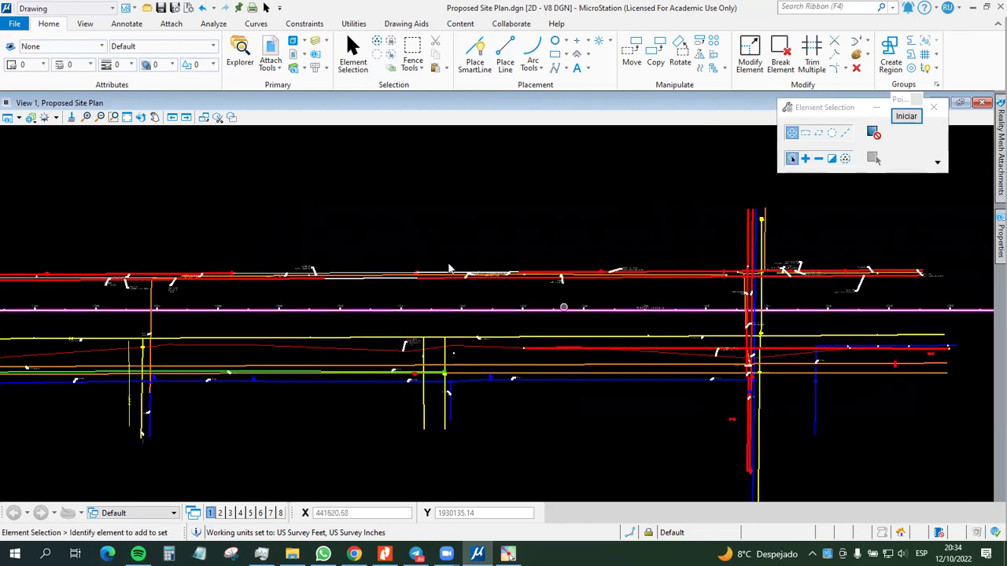
{"action": "left_click", "coordinate": [321, 40]}
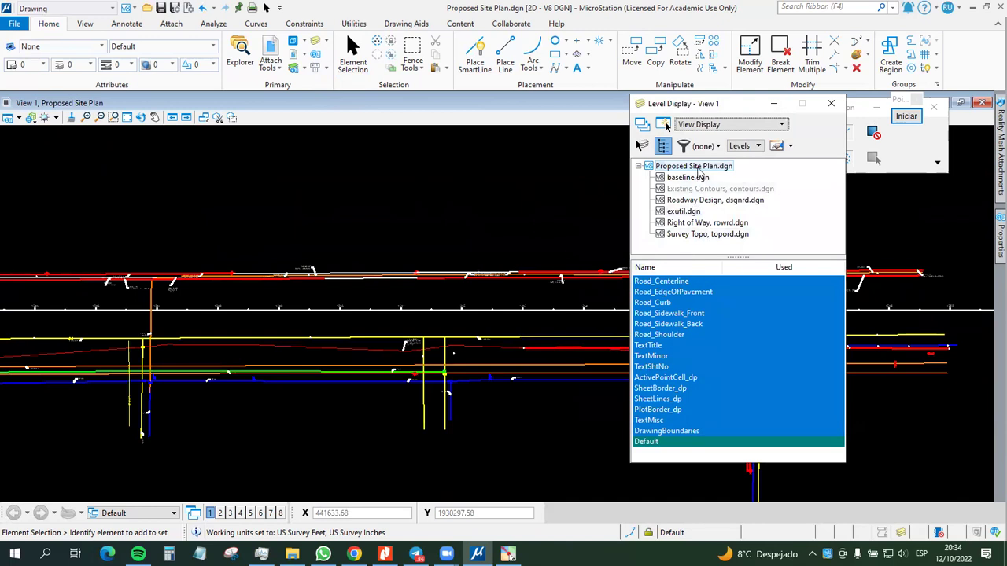
{"action": "left_click", "coordinate": [697, 178]}
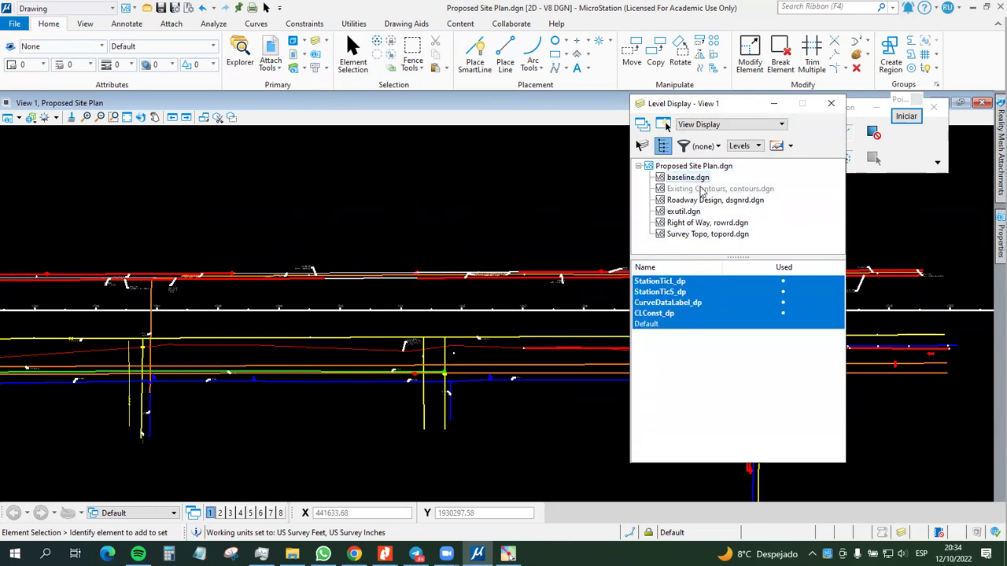
{"action": "left_click", "coordinate": [704, 199]}
{"action": "left_click", "coordinate": [706, 189]}
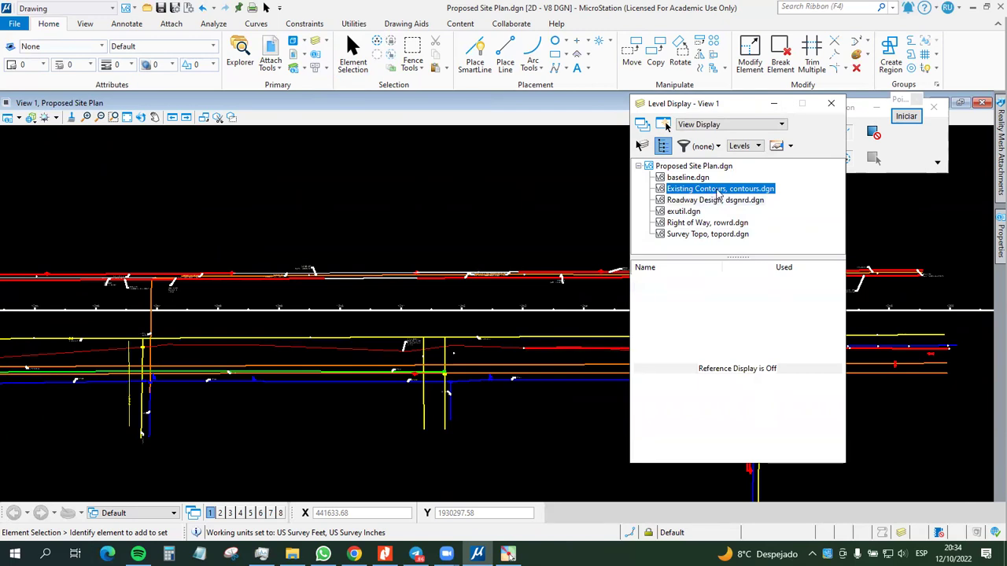
{"action": "left_click", "coordinate": [774, 103]}
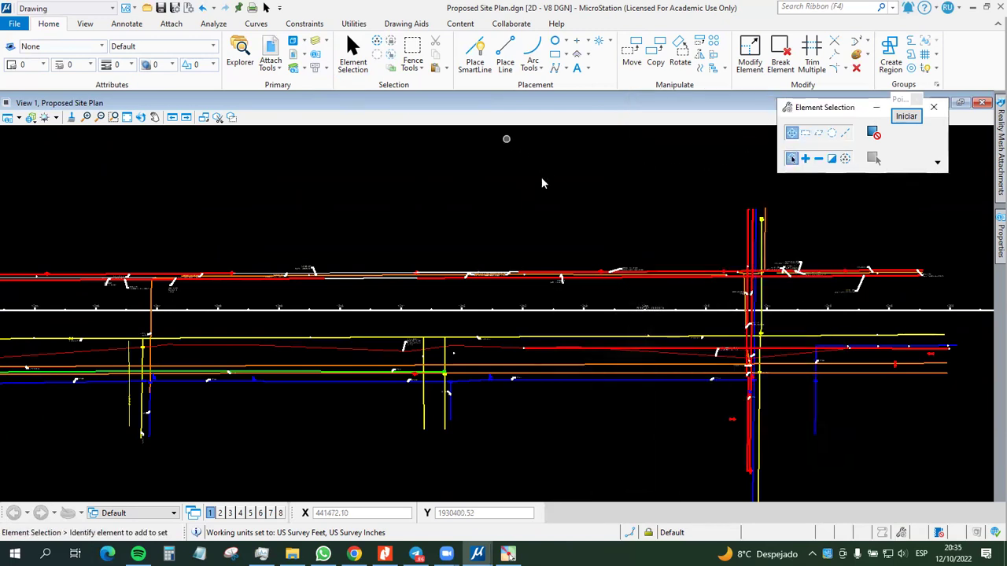
Step: Turn on the display of the contours.dgn reference and close the references dialog
{"action": "left_click", "coordinate": [270, 48]}
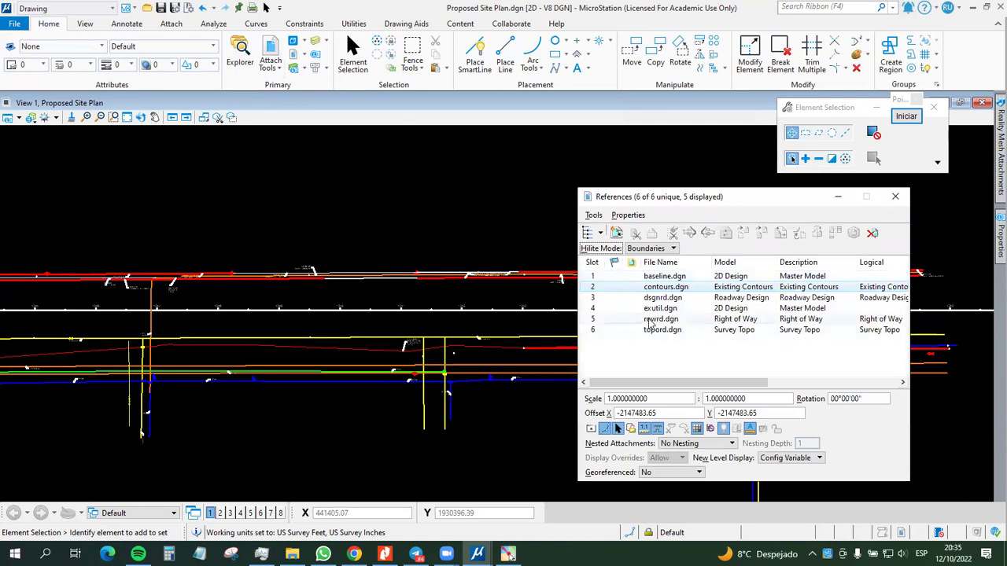
{"action": "left_click", "coordinate": [591, 428]}
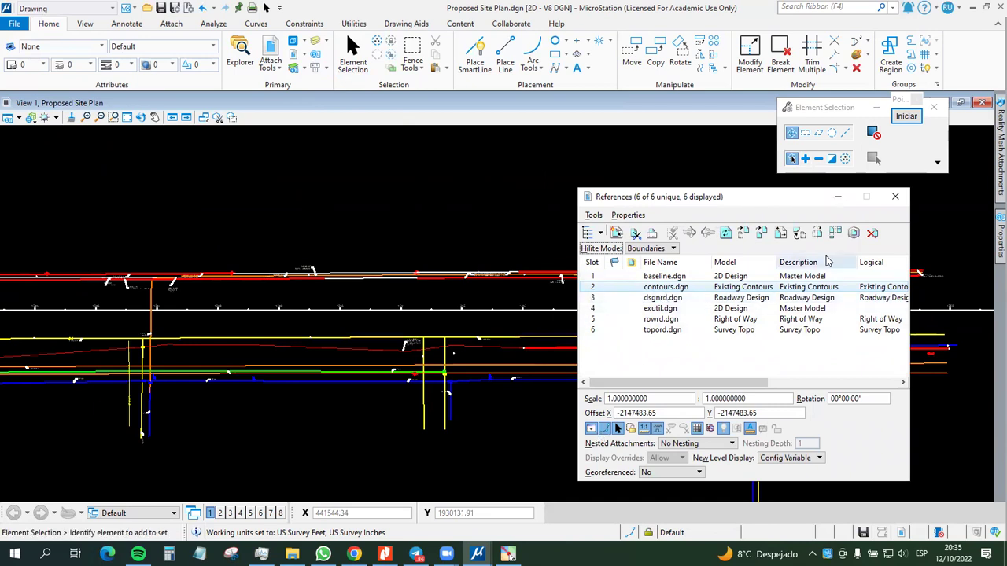
{"action": "left_click", "coordinate": [894, 199]}
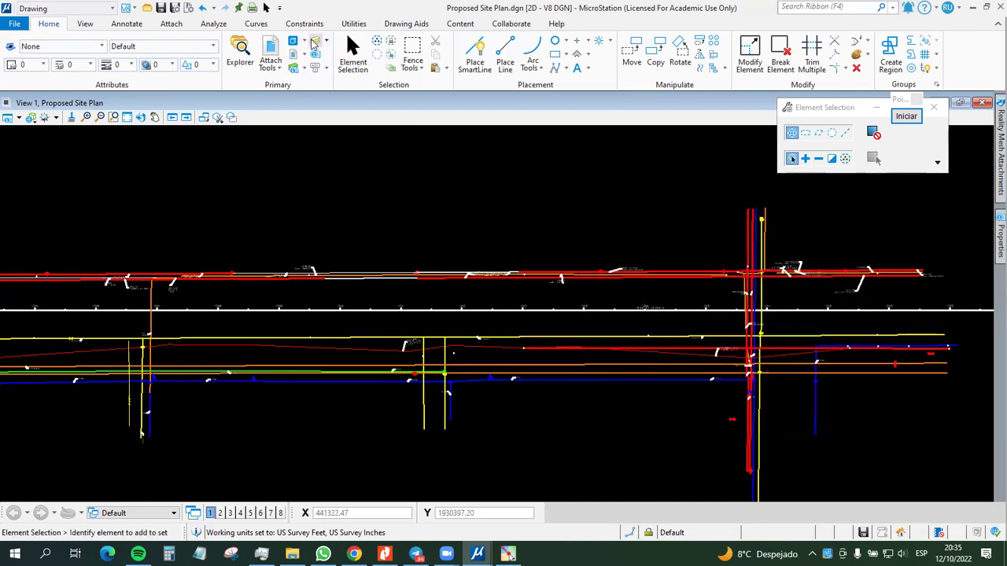
Step: Review the levels of the Roadway Design and Existing Contours references in the level display list, and close it
{"action": "left_click", "coordinate": [292, 41]}
{"action": "left_click", "coordinate": [717, 200]}
{"action": "left_click", "coordinate": [706, 189]}
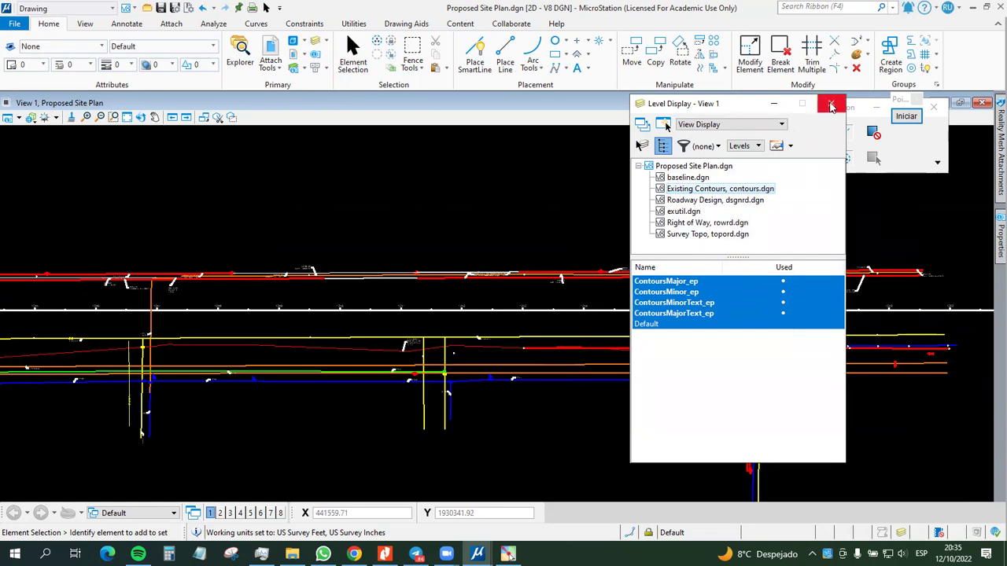
{"action": "left_click", "coordinate": [831, 106]}
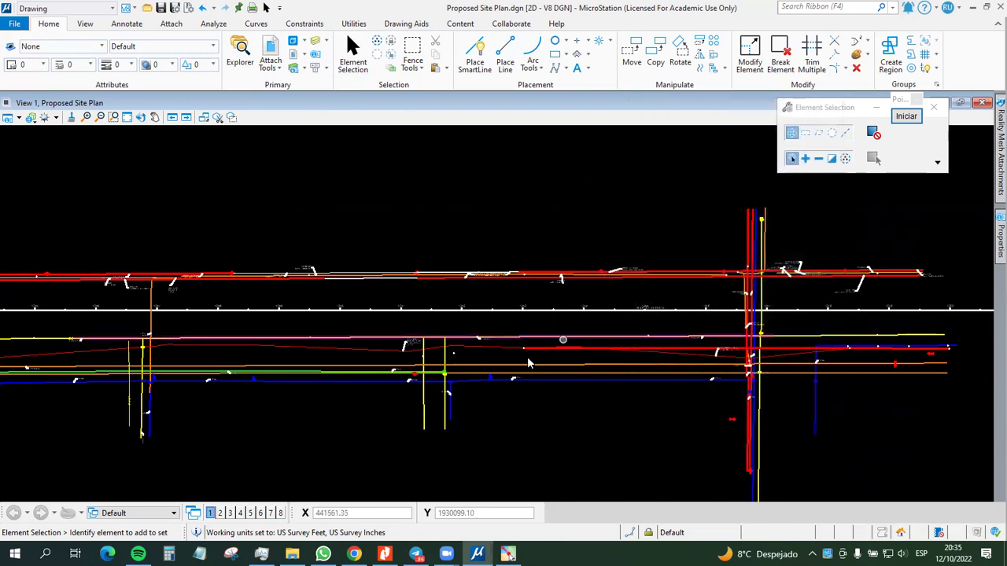
Step: Examine the gas, sanitary and water valve symbols along the utility lines of the site plan
{"action": "scroll", "coordinate": [441, 371], "scroll_direction": "up", "scroll_amount": 3}
{"action": "middle_click_drag", "start_coordinate": [418, 373], "coordinate": [589, 367]}
{"action": "scroll", "coordinate": [590, 366], "scroll_direction": "up", "scroll_amount": 3}
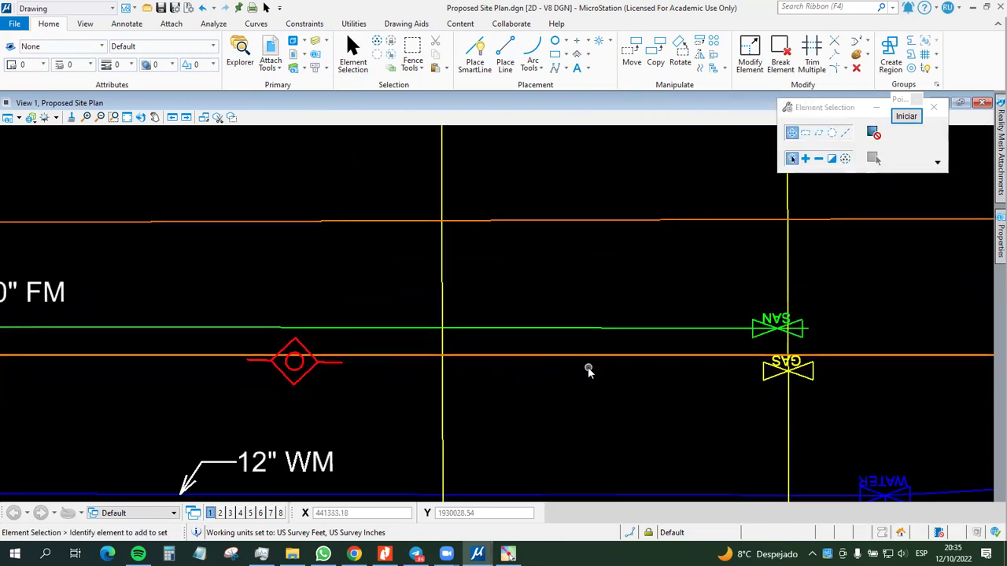
{"action": "scroll", "coordinate": [589, 370], "scroll_direction": "down", "scroll_amount": 2}
{"action": "scroll", "coordinate": [589, 369], "scroll_direction": "down", "scroll_amount": 5}
{"action": "scroll", "coordinate": [477, 366], "scroll_direction": "up", "scroll_amount": 2}
{"action": "scroll", "coordinate": [342, 366], "scroll_direction": "up", "scroll_amount": 5}
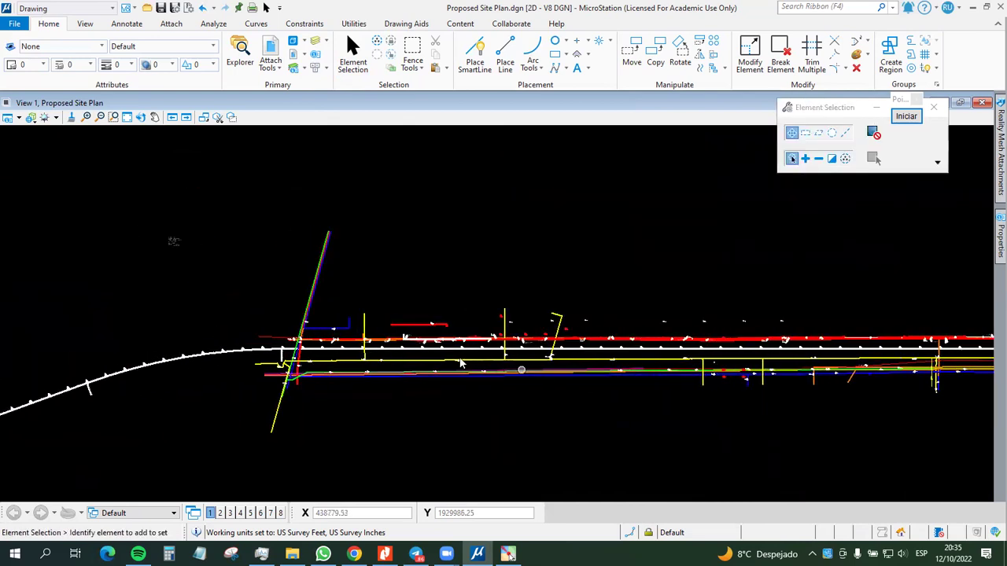
Step: Examine the red pole symbols and utility labels along the road between stations 1225 and 1229
{"action": "scroll", "coordinate": [417, 319], "scroll_direction": "up", "scroll_amount": 4}
{"action": "scroll", "coordinate": [330, 283], "scroll_direction": "down", "scroll_amount": 5}
{"action": "scroll", "coordinate": [510, 315], "scroll_direction": "up", "scroll_amount": 5}
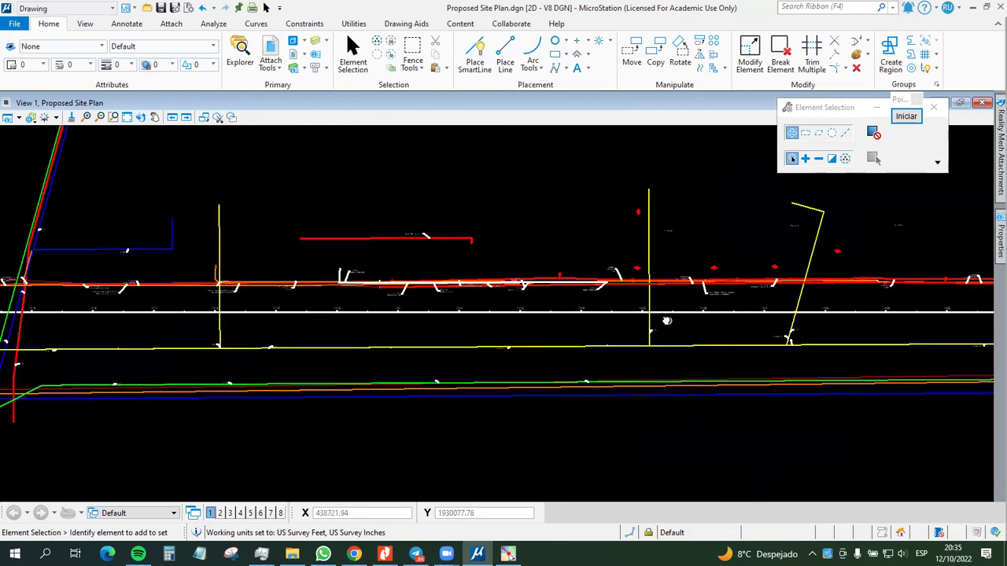
{"action": "mouse_move", "coordinate": [596, 326]}
{"action": "middle_mouse_down"}
{"action": "mouse_move", "coordinate": [449, 364]}
{"action": "mouse_move", "coordinate": [566, 359]}
{"action": "mouse_move", "coordinate": [574, 335]}
{"action": "middle_mouse_up"}
{"action": "scroll", "coordinate": [574, 335], "scroll_direction": "up", "scroll_amount": 2}
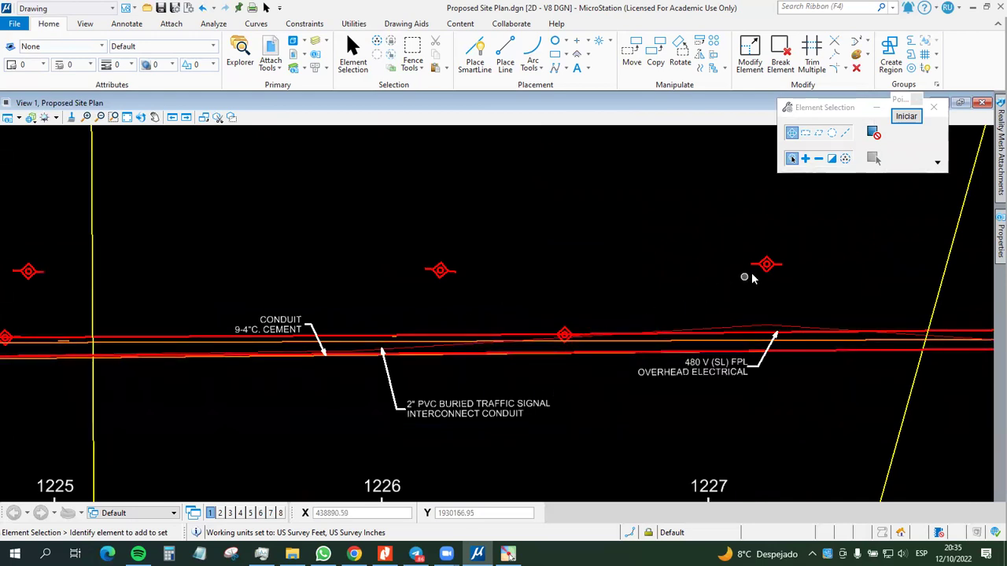
{"action": "mouse_move", "coordinate": [648, 273]}
{"action": "middle_mouse_down"}
{"action": "mouse_move", "coordinate": [580, 272]}
{"action": "mouse_move", "coordinate": [589, 304]}
{"action": "mouse_move", "coordinate": [619, 307]}
{"action": "middle_mouse_up"}
{"action": "middle_click_drag", "start_coordinate": [632, 365], "coordinate": [580, 358]}
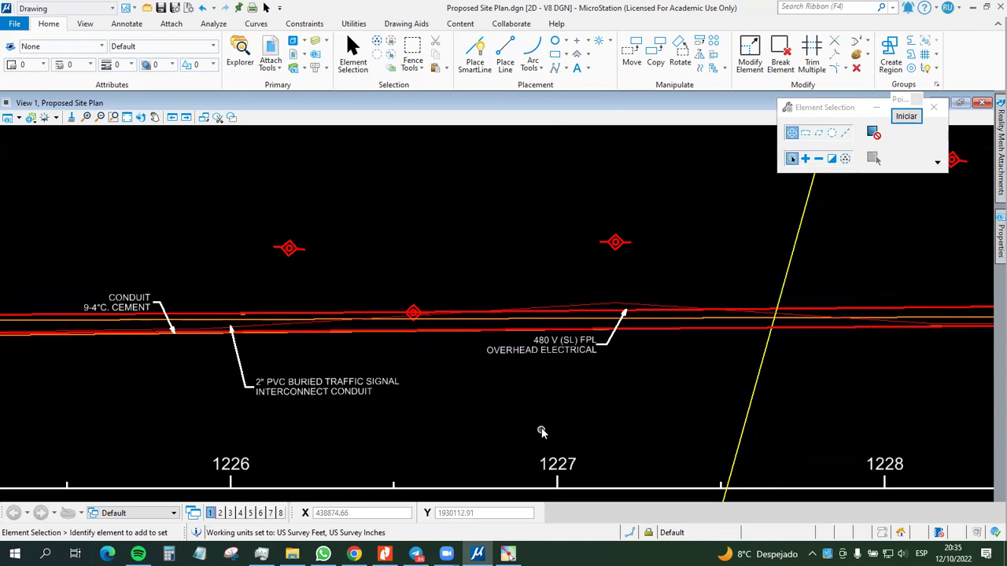
{"action": "scroll", "coordinate": [539, 431], "scroll_direction": "down", "scroll_amount": 3}
{"action": "scroll", "coordinate": [594, 421], "scroll_direction": "up", "scroll_amount": 3}
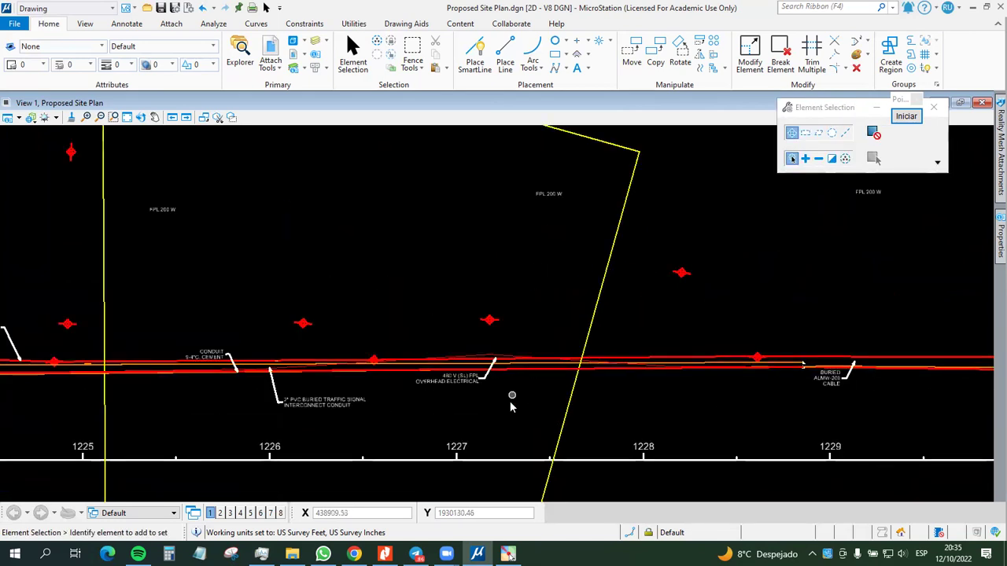
{"action": "middle_click_drag", "start_coordinate": [543, 304], "coordinate": [542, 385]}
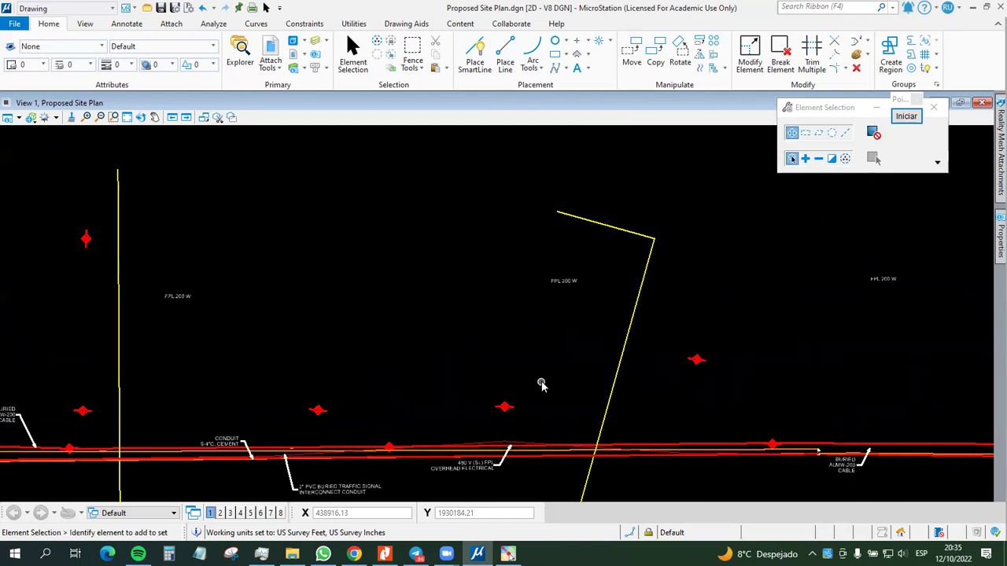
Step: Check the element details and available commands of the pole symbol above the 480 V (SL) FPL overhead electrical label
{"action": "scroll", "coordinate": [517, 415], "scroll_direction": "up", "scroll_amount": 3}
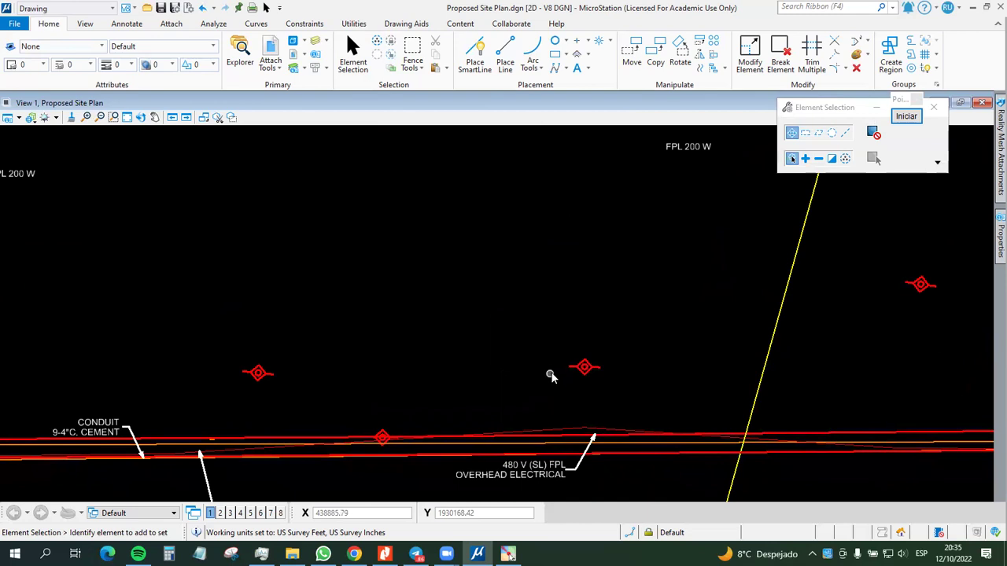
{"action": "mouse_move", "coordinate": [584, 372]}
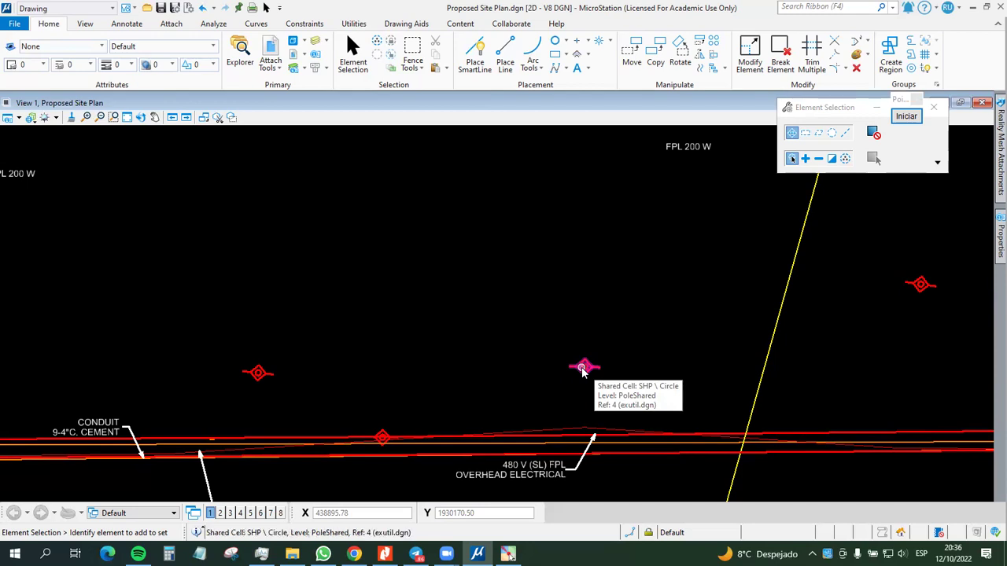
{"action": "right_click", "coordinate": [583, 373]}
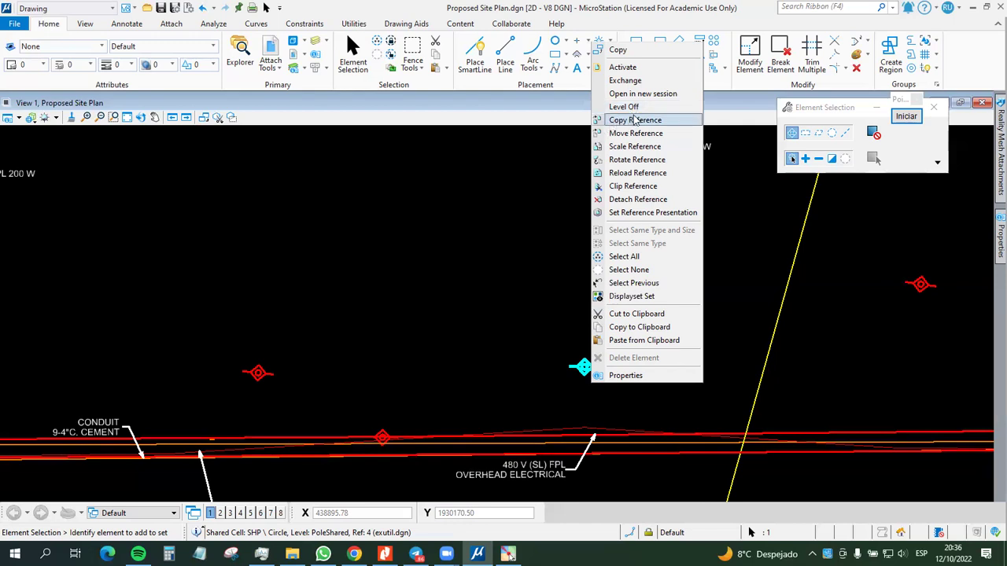
{"action": "left_click", "coordinate": [513, 179]}
Step: Review the levels of the baseline.dgn, Roadway Design and exutil.dgn references in the level display list, and close it
{"action": "left_click", "coordinate": [315, 40]}
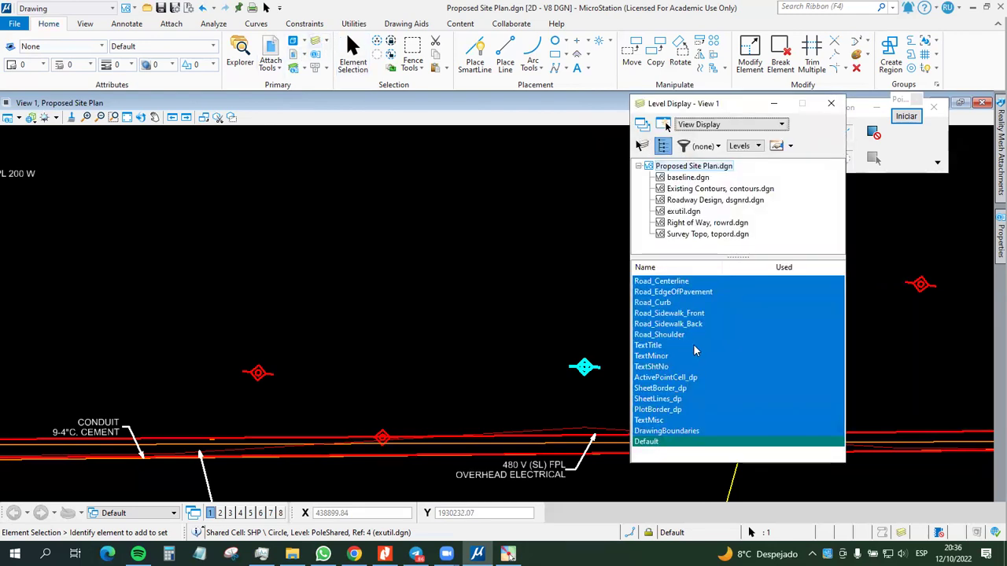
{"action": "left_click", "coordinate": [697, 180]}
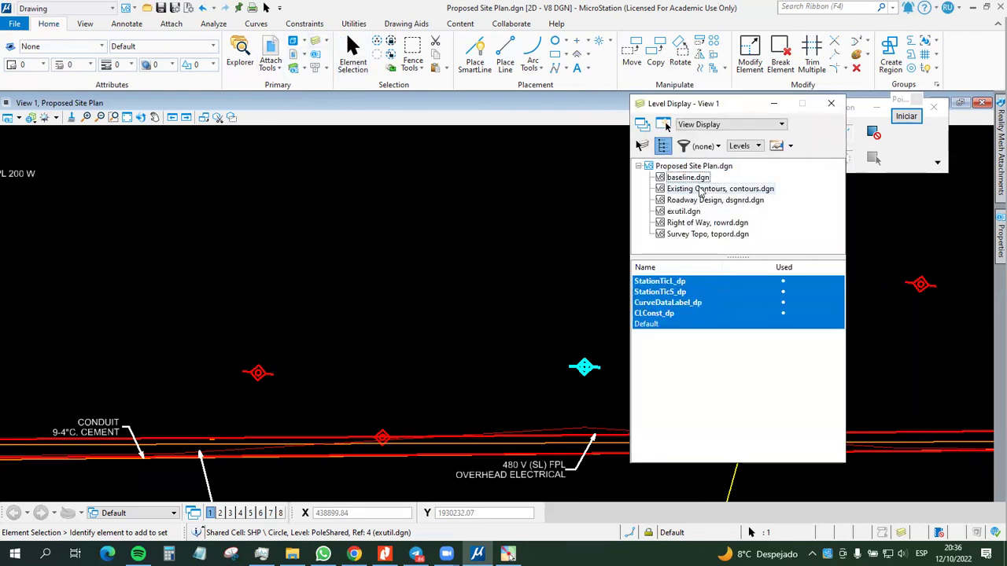
{"action": "left_click", "coordinate": [697, 201]}
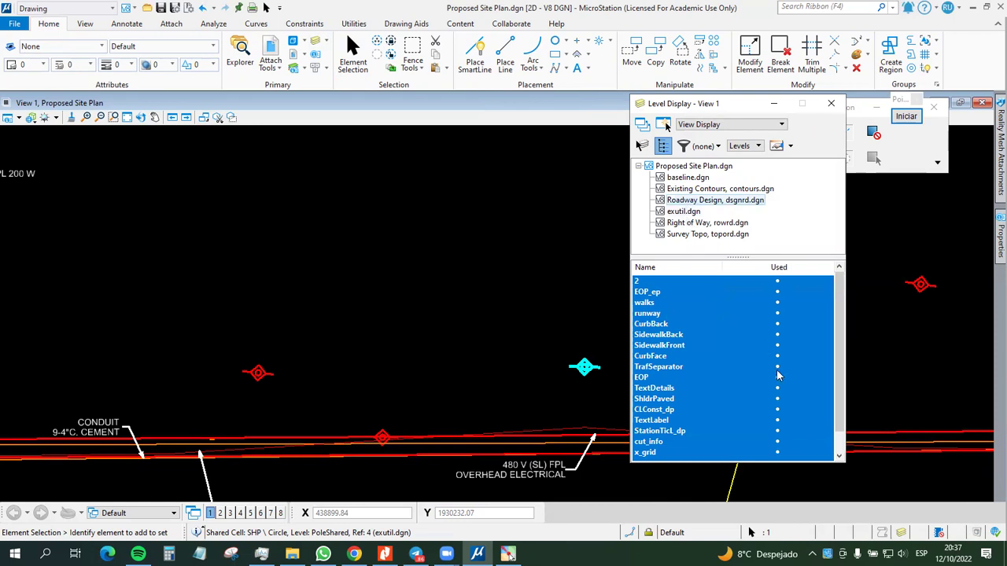
{"action": "scroll", "coordinate": [777, 369], "scroll_direction": "down", "scroll_amount": 1}
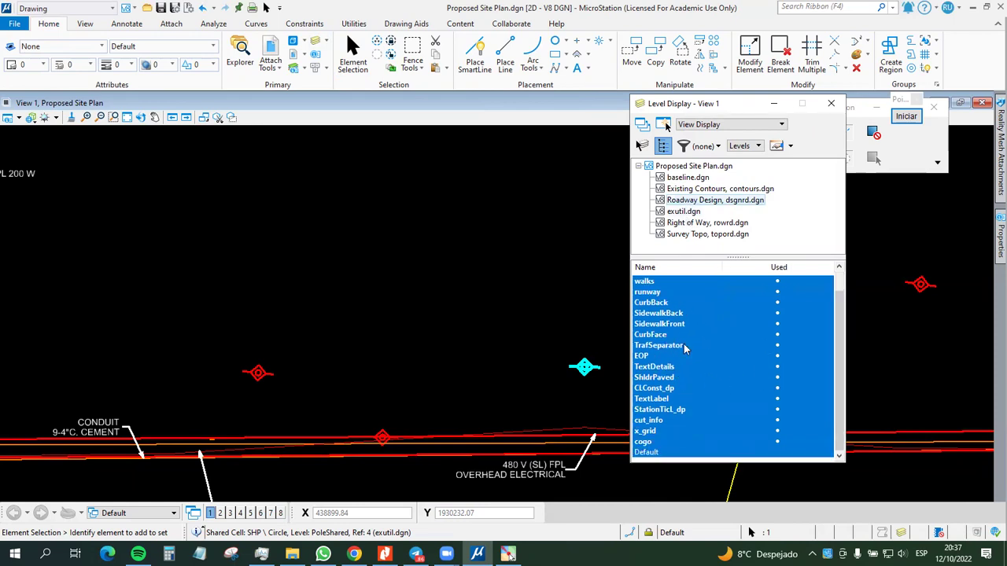
{"action": "left_click", "coordinate": [678, 213]}
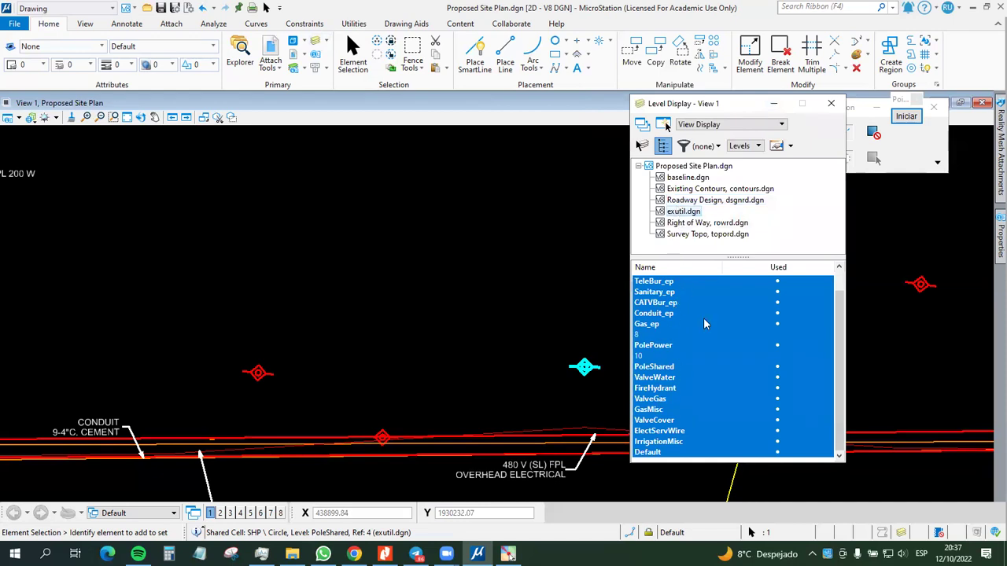
{"action": "left_click", "coordinate": [772, 107]}
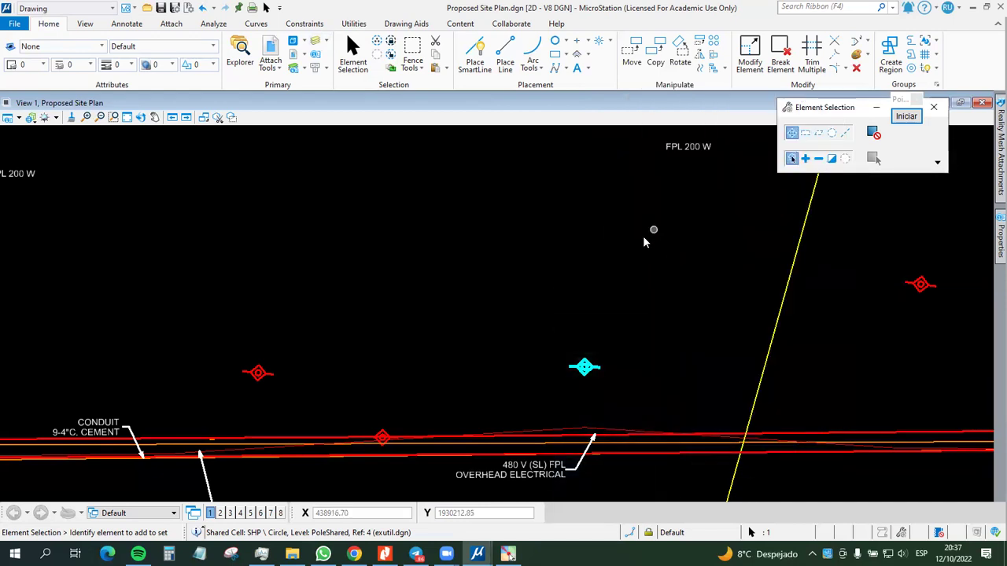
Step: Reselect the pole symbol above the 480 V FPL label and start the Level Off command on it
{"action": "left_click", "coordinate": [586, 370]}
{"action": "left_click", "coordinate": [542, 362]}
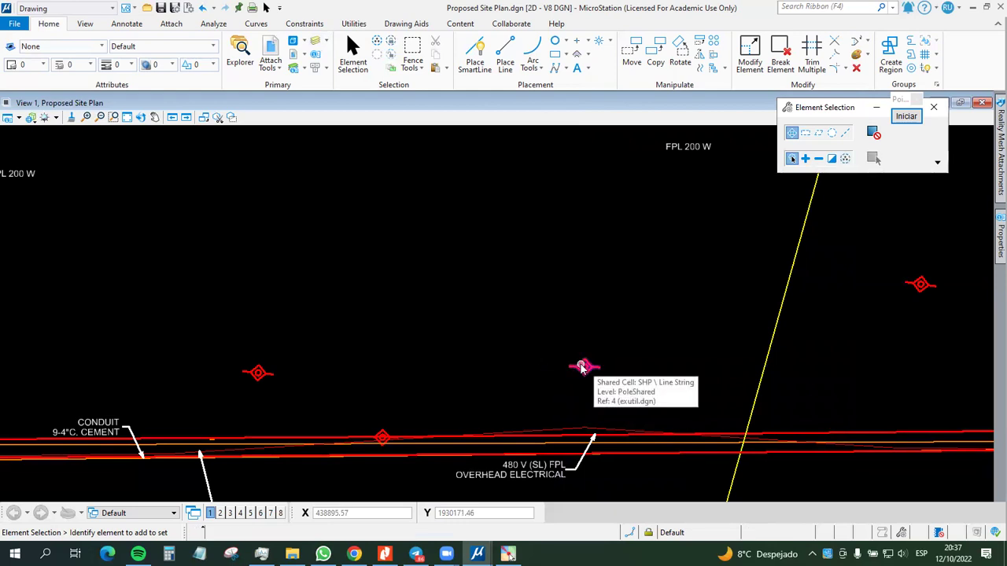
{"action": "right_click", "coordinate": [582, 368]}
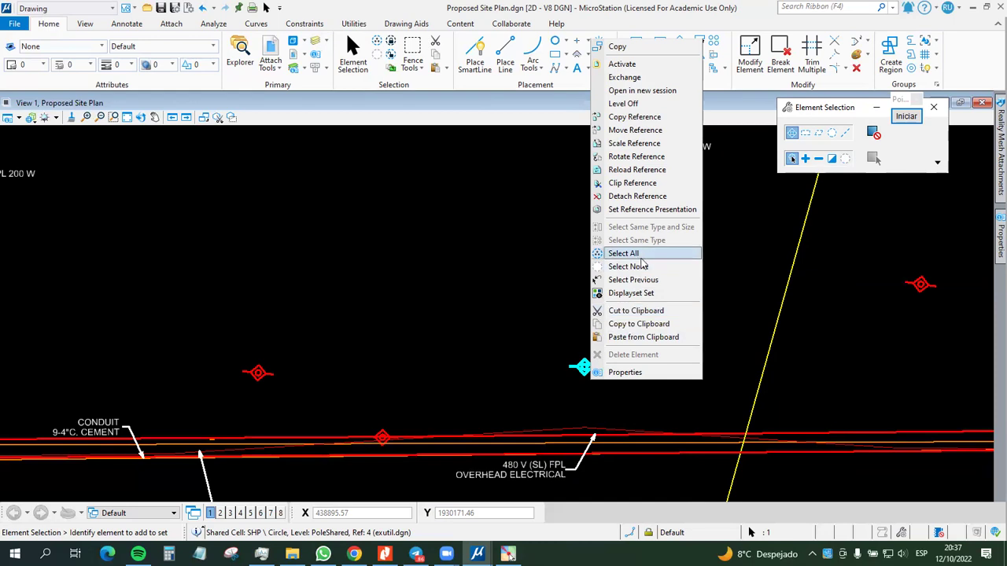
{"action": "left_click", "coordinate": [642, 104]}
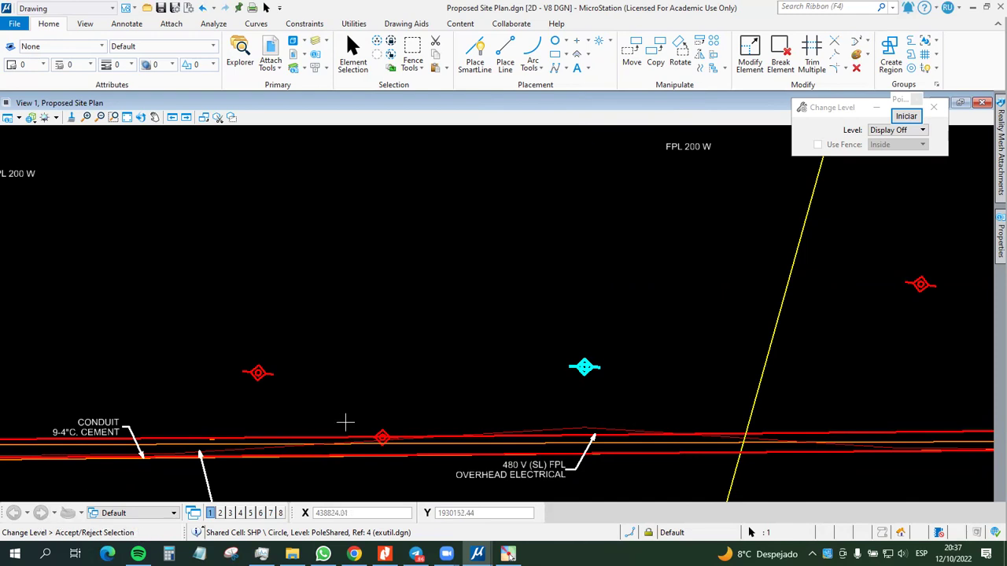
Step: Annotate the screen with two red arrows at the Change Level prompt and a red outline around Accept, and end the annotation
{"action": "left_click", "coordinate": [907, 115]}
{"action": "left_click", "coordinate": [914, 264]}
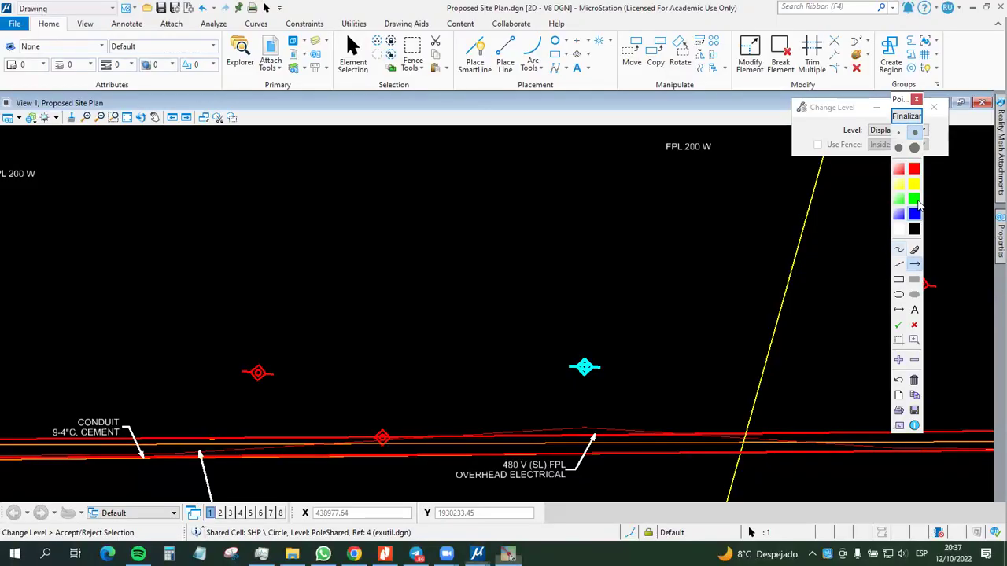
{"action": "mouse_move", "coordinate": [88, 309]}
{"action": "left_mouse_down"}
{"action": "mouse_move", "coordinate": [68, 535]}
{"action": "mouse_move", "coordinate": [41, 523]}
{"action": "left_mouse_up"}
{"action": "left_click_drag", "start_coordinate": [211, 364], "coordinate": [130, 532]}
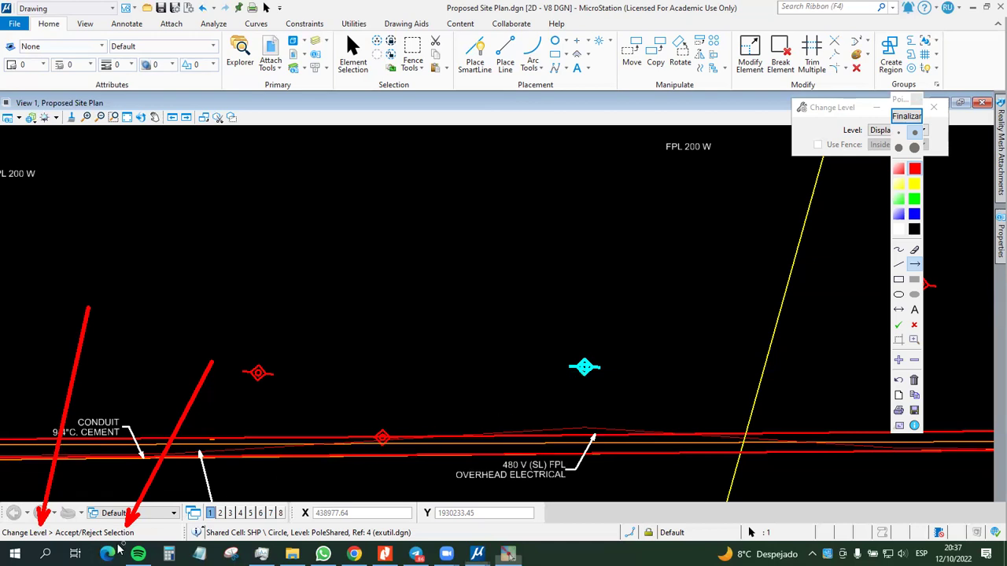
{"action": "left_click", "coordinate": [903, 147]}
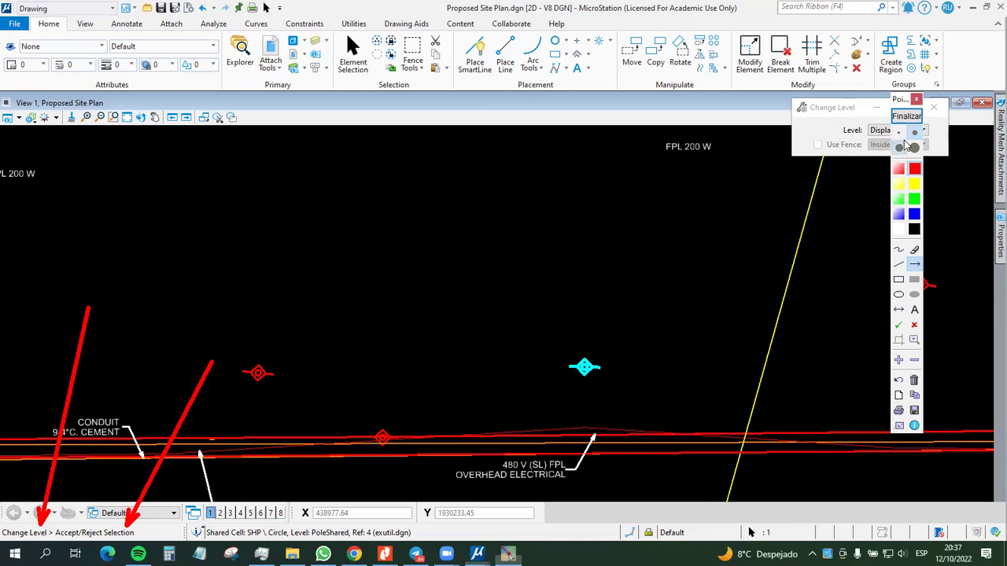
{"action": "left_click", "coordinate": [898, 249]}
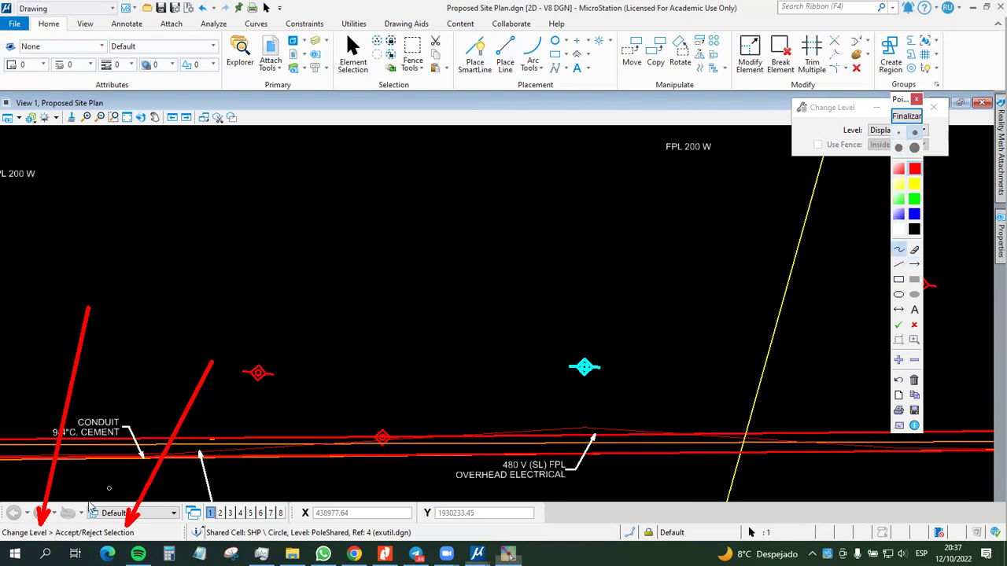
{"action": "mouse_move", "coordinate": [58, 522]}
{"action": "left_mouse_down"}
{"action": "mouse_move", "coordinate": [69, 520]}
{"action": "mouse_move", "coordinate": [56, 543]}
{"action": "mouse_move", "coordinate": [81, 548]}
{"action": "mouse_move", "coordinate": [85, 535]}
{"action": "mouse_move", "coordinate": [85, 524]}
{"action": "mouse_move", "coordinate": [59, 519]}
{"action": "mouse_move", "coordinate": [57, 537]}
{"action": "left_mouse_up"}
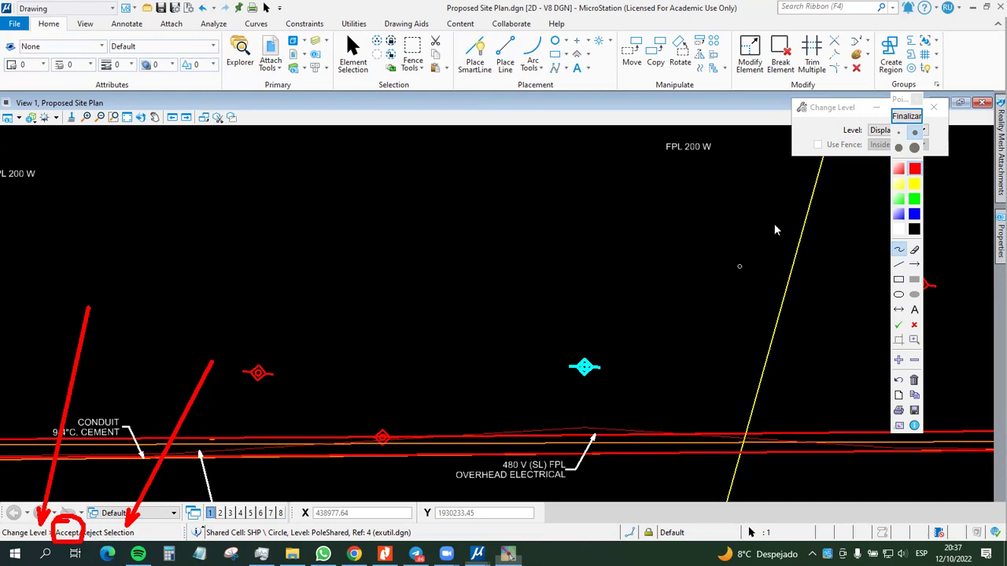
{"action": "left_click", "coordinate": [906, 116]}
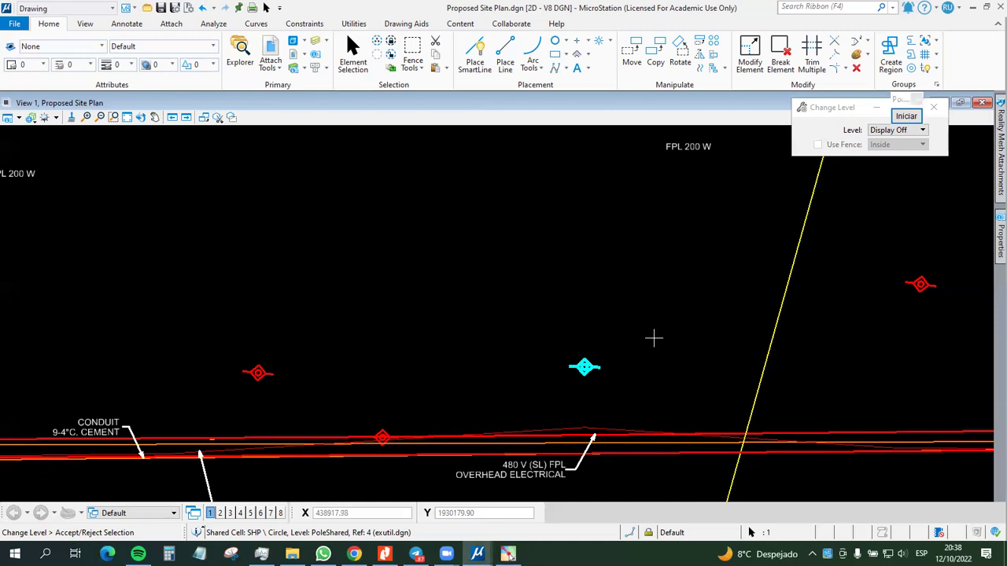
Step: Accept turning off the selected pole's level and inspect the area around stations 1222 to 1230
{"action": "left_click", "coordinate": [635, 387]}
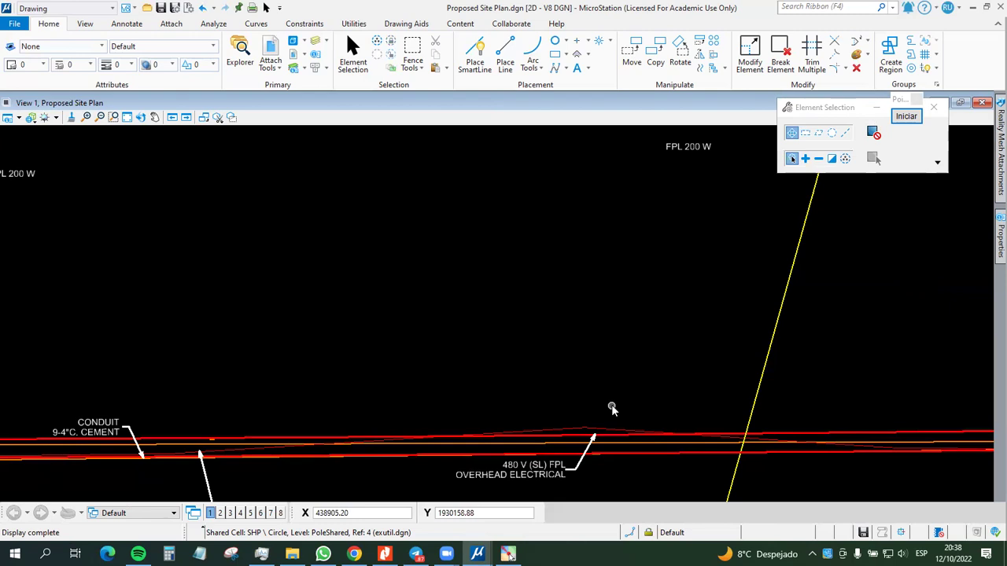
{"action": "scroll", "coordinate": [612, 405], "scroll_direction": "down", "scroll_amount": 3}
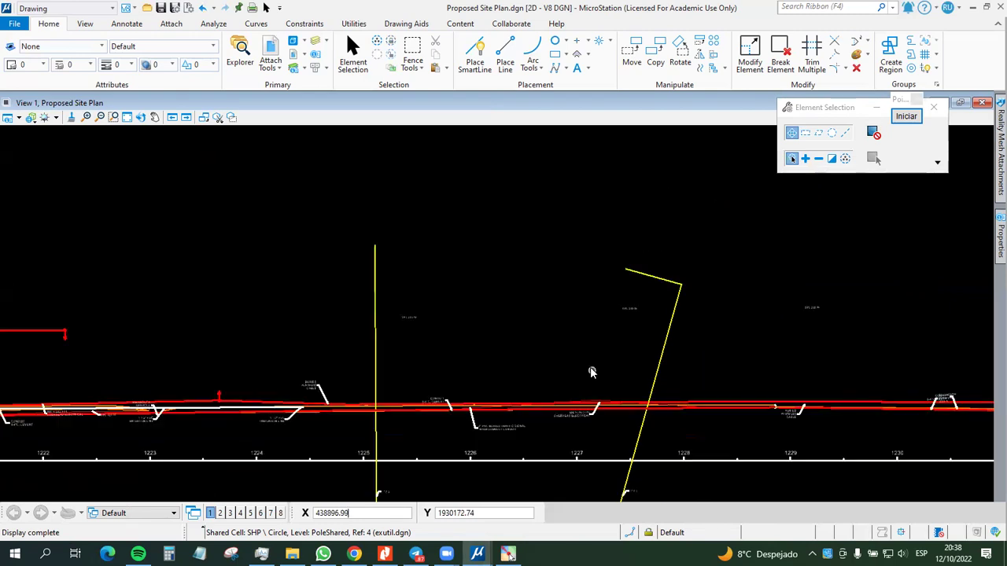
{"action": "mouse_move", "coordinate": [532, 383]}
{"action": "middle_mouse_down"}
{"action": "mouse_move", "coordinate": [591, 349]}
{"action": "mouse_move", "coordinate": [576, 354]}
{"action": "middle_mouse_up"}
{"action": "middle_click_drag", "start_coordinate": [640, 361], "coordinate": [512, 347]}
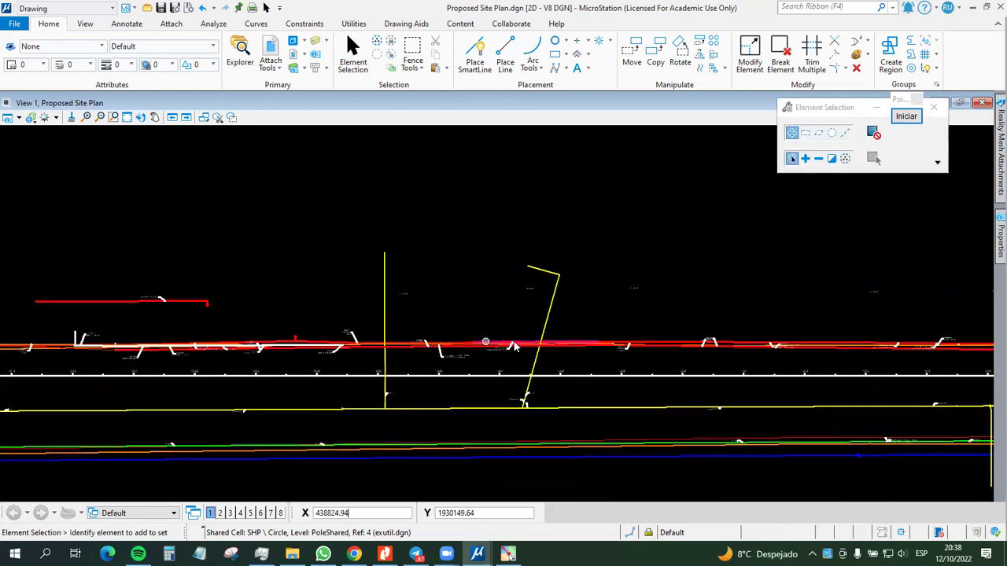
Step: Examine the utility lines farther along the road, up to station 1246, for any remaining shared pole symbols
{"action": "scroll", "coordinate": [527, 345], "scroll_direction": "up", "scroll_amount": 5}
{"action": "mouse_move", "coordinate": [737, 383]}
{"action": "middle_mouse_down"}
{"action": "mouse_move", "coordinate": [443, 388]}
{"action": "mouse_move", "coordinate": [309, 334]}
{"action": "middle_mouse_up"}
{"action": "scroll", "coordinate": [445, 391], "scroll_direction": "down", "scroll_amount": 5}
{"action": "middle_click_drag", "start_coordinate": [581, 339], "coordinate": [416, 311]}
{"action": "middle_click_drag", "start_coordinate": [611, 379], "coordinate": [614, 376]}
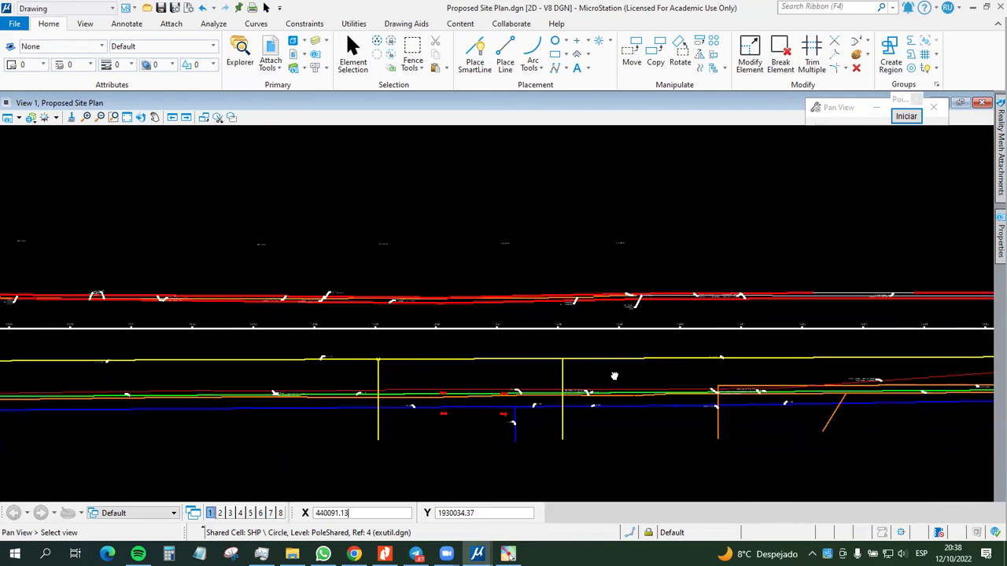
{"action": "right_click", "coordinate": [614, 376]}
{"action": "scroll", "coordinate": [412, 378], "scroll_direction": "up", "scroll_amount": 6}
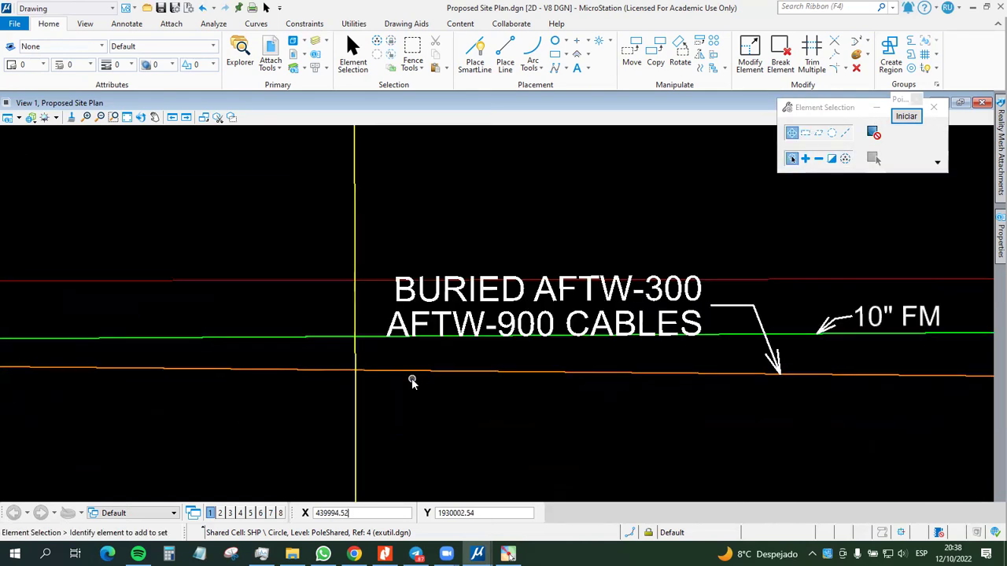
{"action": "scroll", "coordinate": [412, 382], "scroll_direction": "down", "scroll_amount": 6}
{"action": "middle_click_drag", "start_coordinate": [787, 386], "coordinate": [485, 398]}
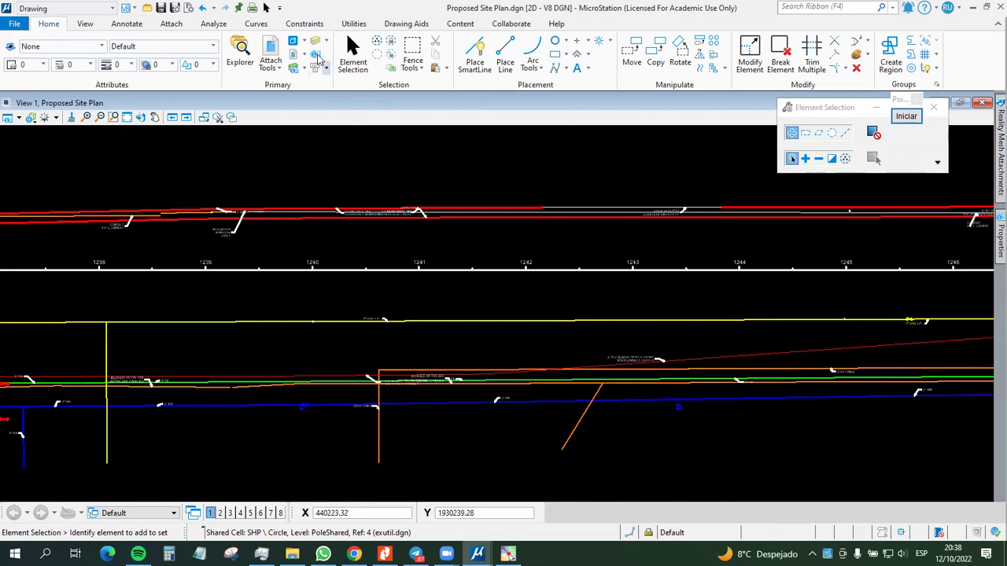
Step: Turn the PoleShared level of the exutil.dgn reference back on in the level display list
{"action": "left_click", "coordinate": [315, 42]}
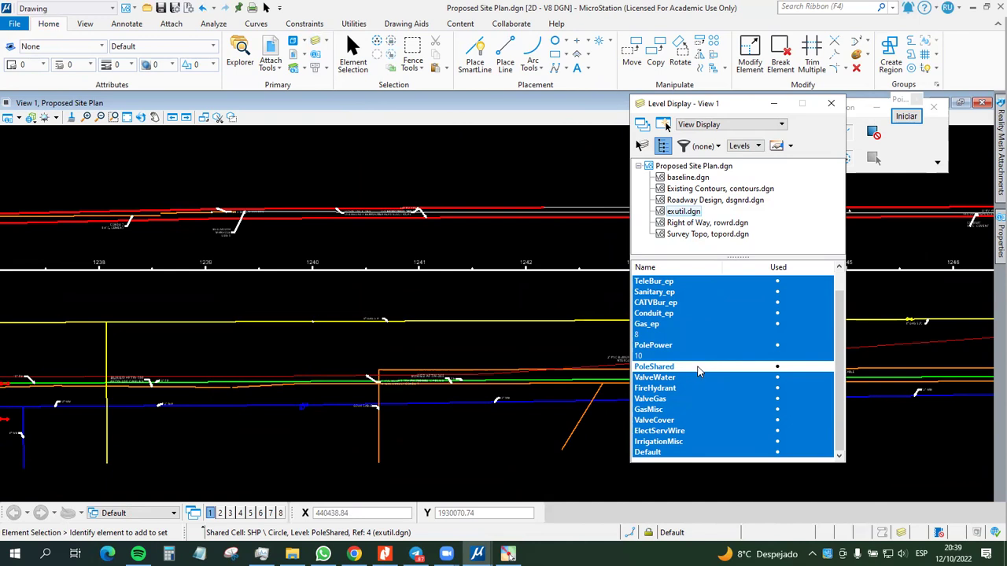
{"action": "left_click", "coordinate": [770, 368]}
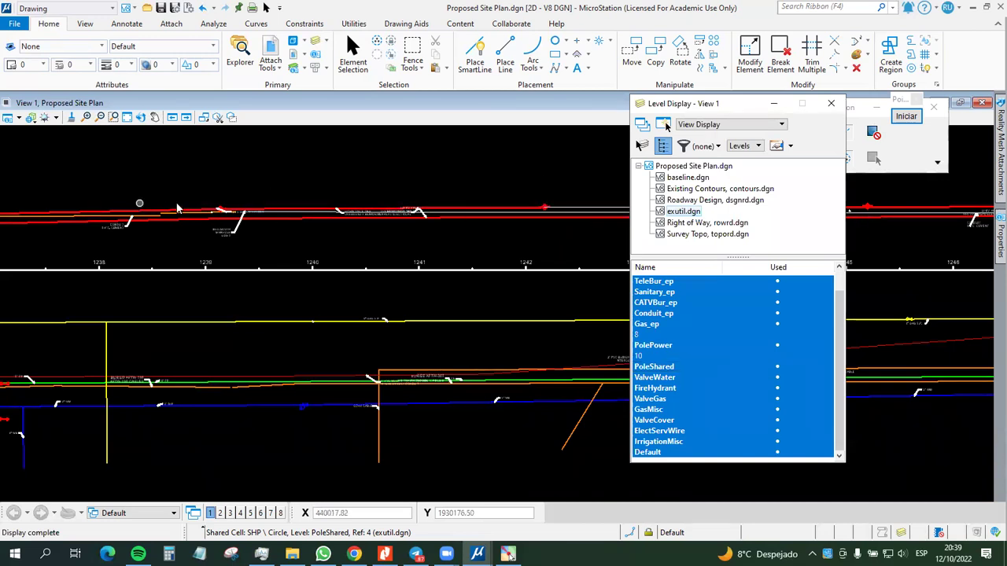
Step: Toggle the PoleShared level of the exutil.dgn reference off and back on while checking the pole symbol near station 1242
{"action": "scroll", "coordinate": [582, 209], "scroll_direction": "up", "scroll_amount": 4}
{"action": "middle_click_drag", "start_coordinate": [588, 226], "coordinate": [299, 244]}
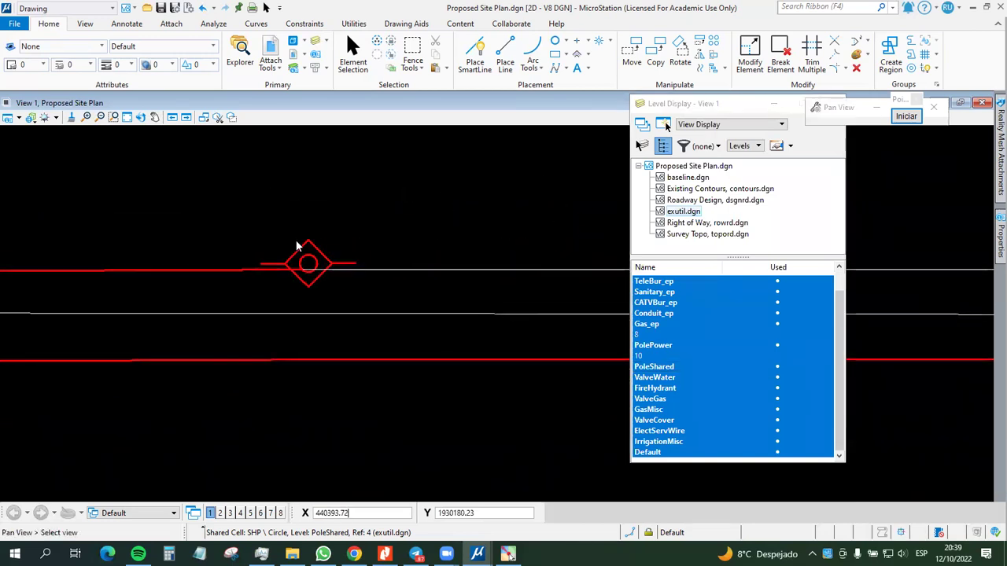
{"action": "left_click", "coordinate": [661, 368]}
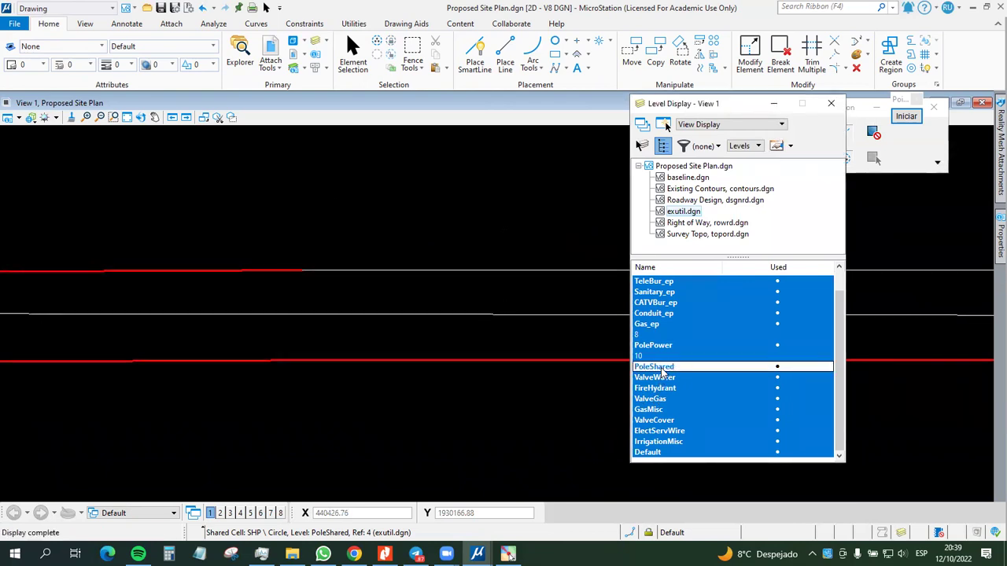
{"action": "left_click", "coordinate": [661, 367]}
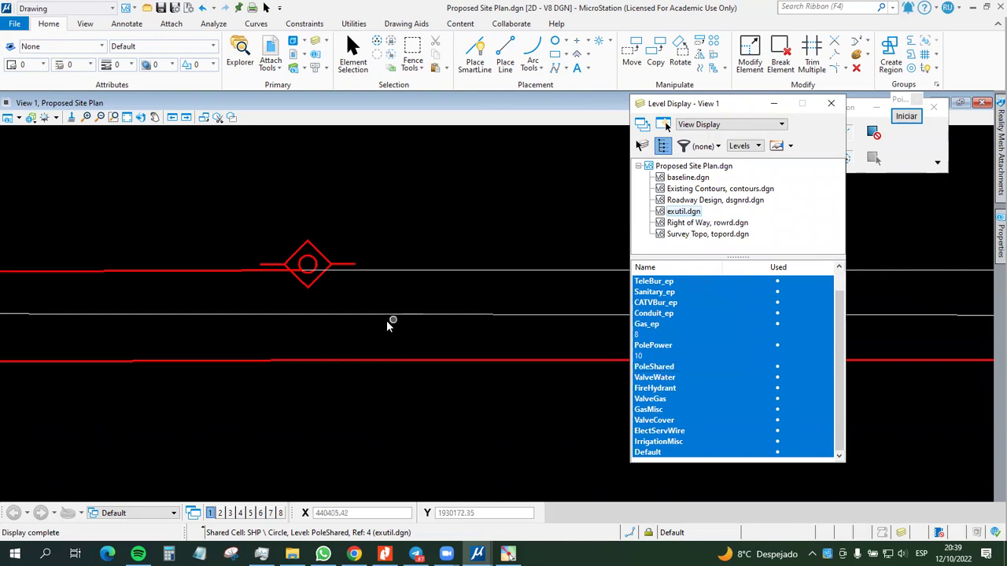
{"action": "scroll", "coordinate": [389, 322], "scroll_direction": "down", "scroll_amount": 3}
{"action": "middle_click_drag", "start_coordinate": [407, 400], "coordinate": [416, 349]}
{"action": "scroll", "coordinate": [416, 354], "scroll_direction": "down", "scroll_amount": 3}
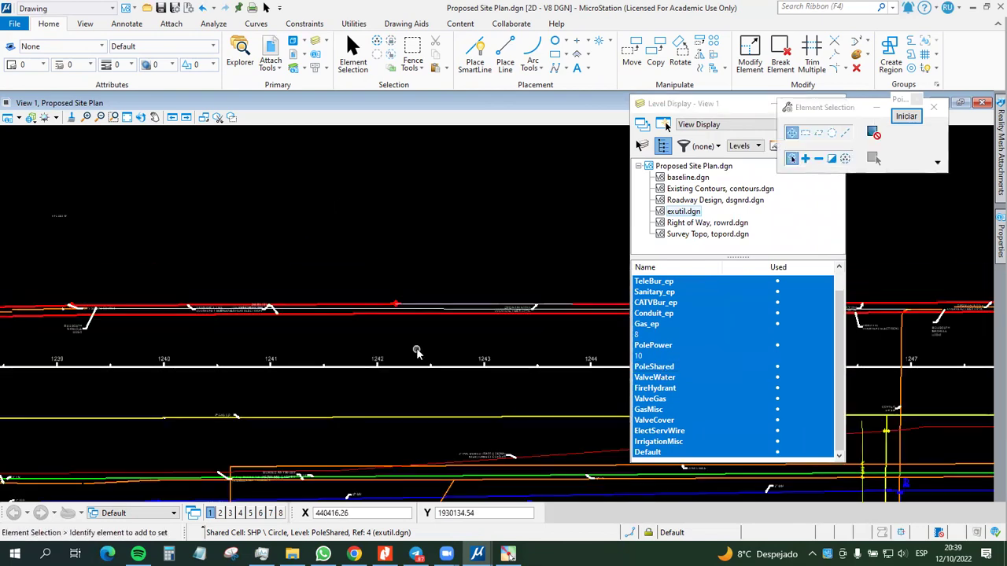
Step: Close the Level Display window and keep the view on the shared pole symbol near station 1242
{"action": "left_click_drag", "start_coordinate": [731, 103], "coordinate": [636, 111]}
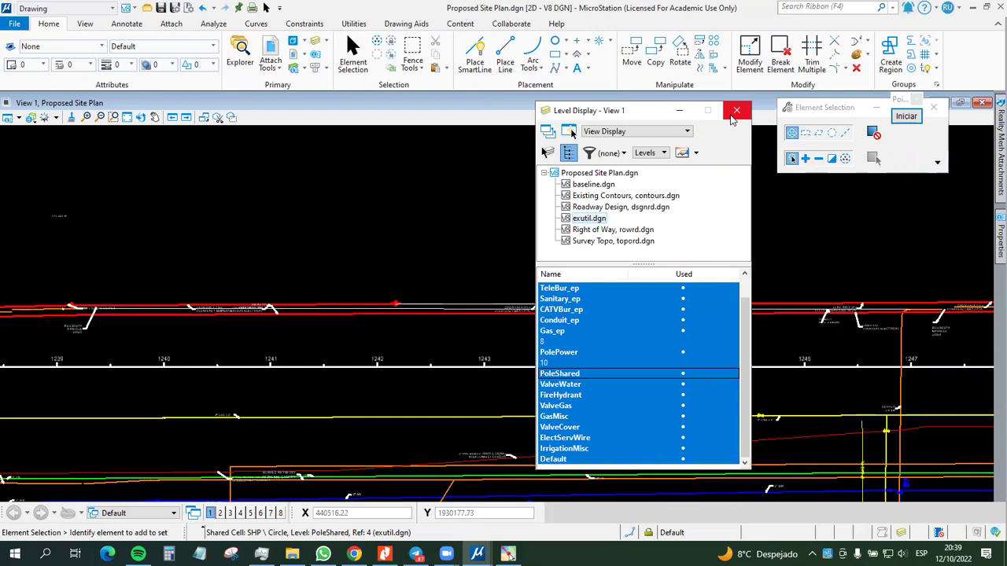
{"action": "scroll", "coordinate": [398, 314], "scroll_direction": "up", "scroll_amount": 3}
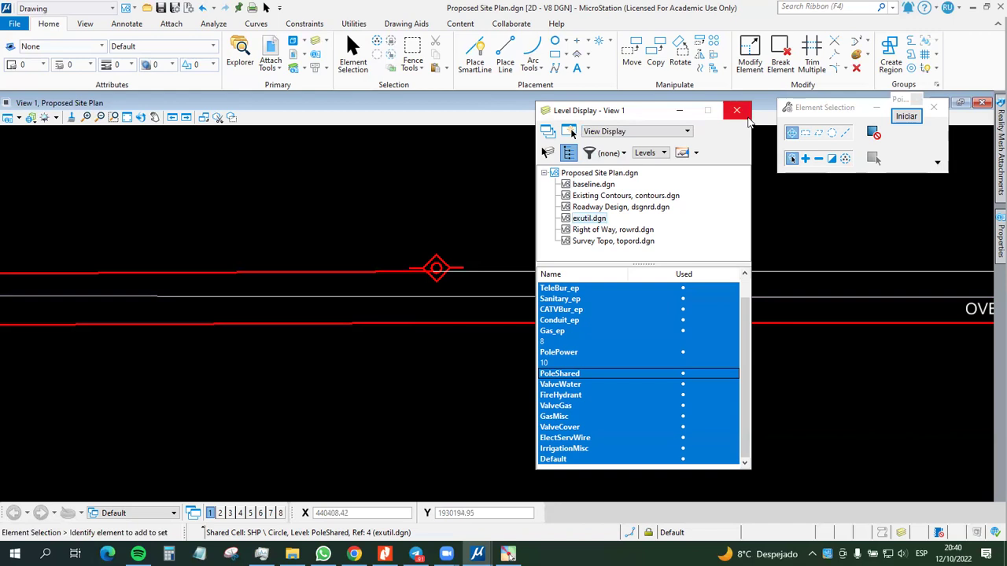
{"action": "left_click", "coordinate": [746, 116]}
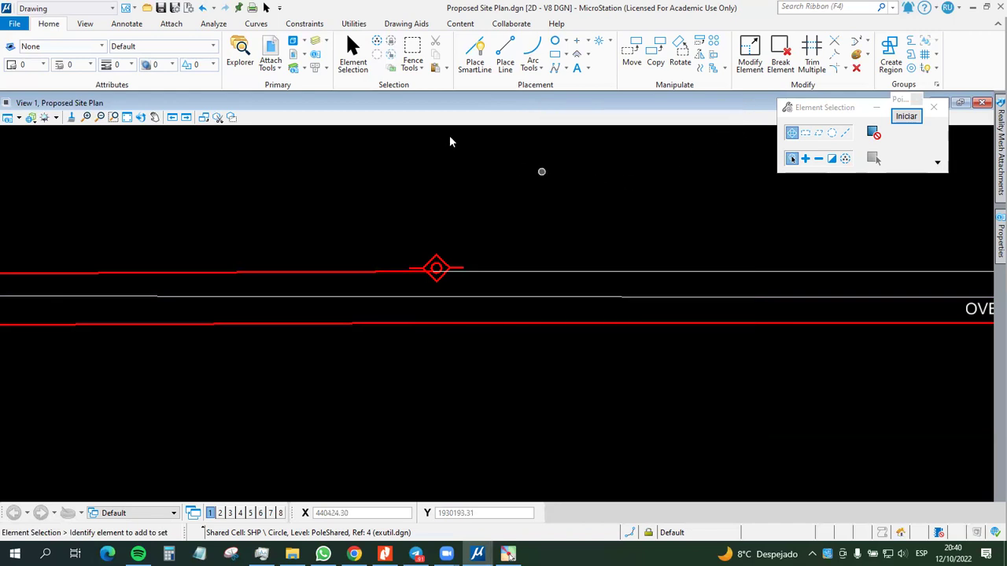
Step: Open the Display Styles dialog and enlarge it so that the whole style list fits
{"action": "left_click", "coordinate": [91, 27]}
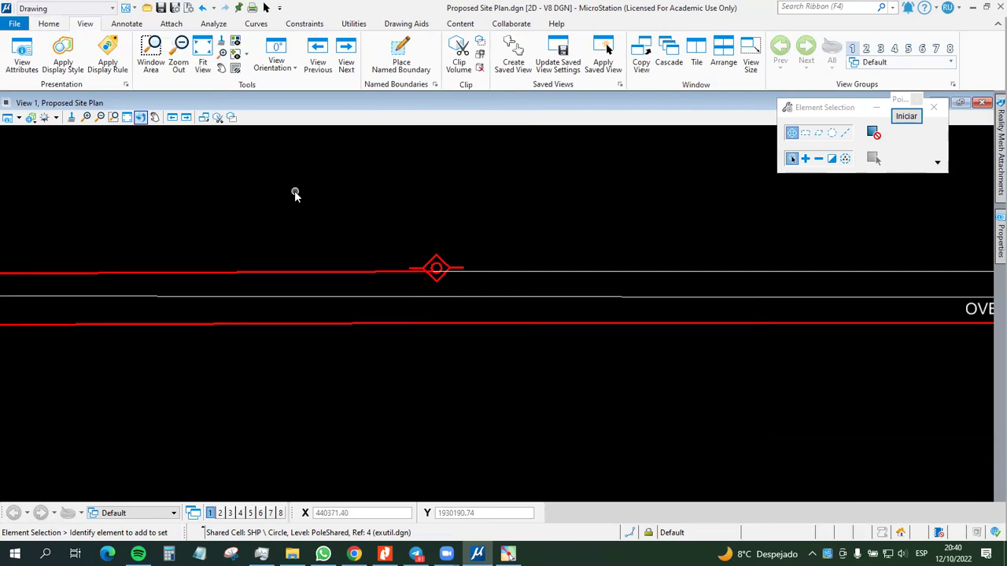
{"action": "left_click", "coordinate": [125, 85]}
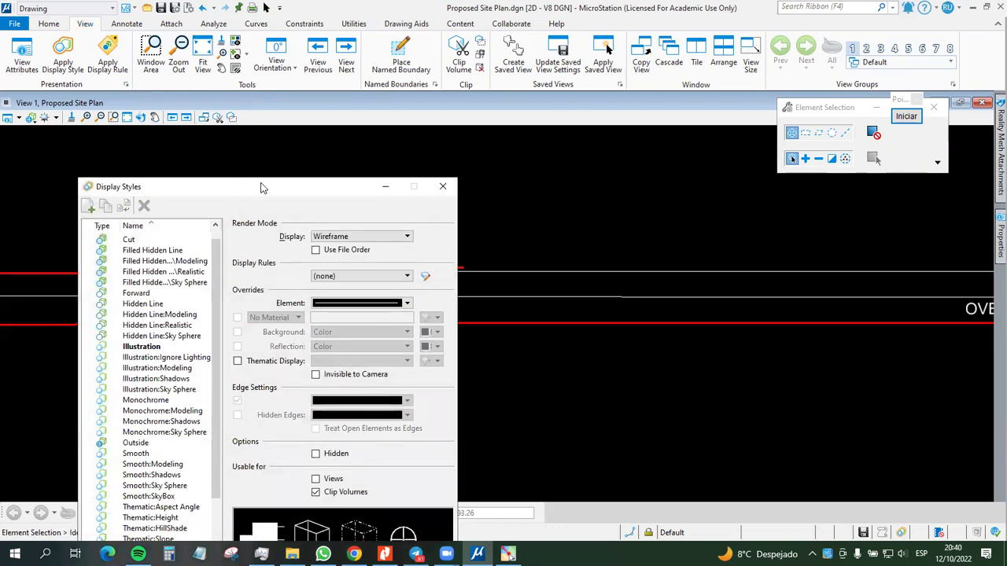
{"action": "left_click_drag", "start_coordinate": [262, 188], "coordinate": [551, 86]}
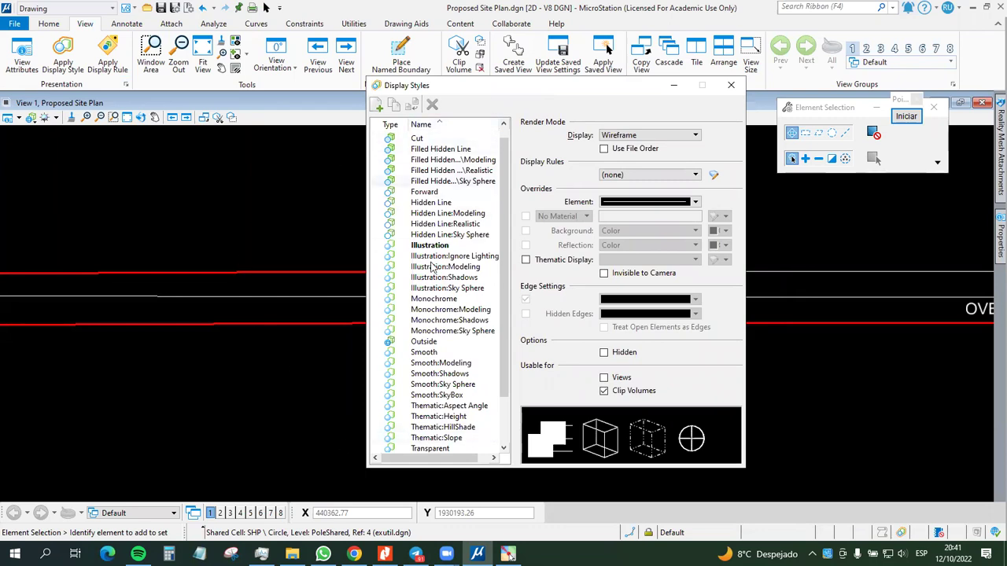
{"action": "scroll", "coordinate": [437, 303], "scroll_direction": "down", "scroll_amount": 2}
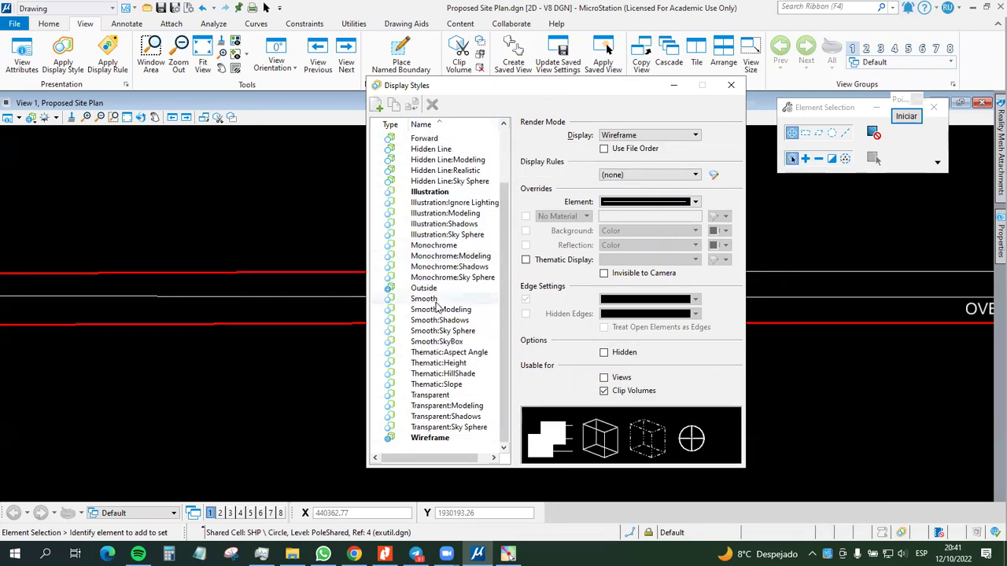
{"action": "scroll", "coordinate": [437, 307], "scroll_direction": "up", "scroll_amount": 2}
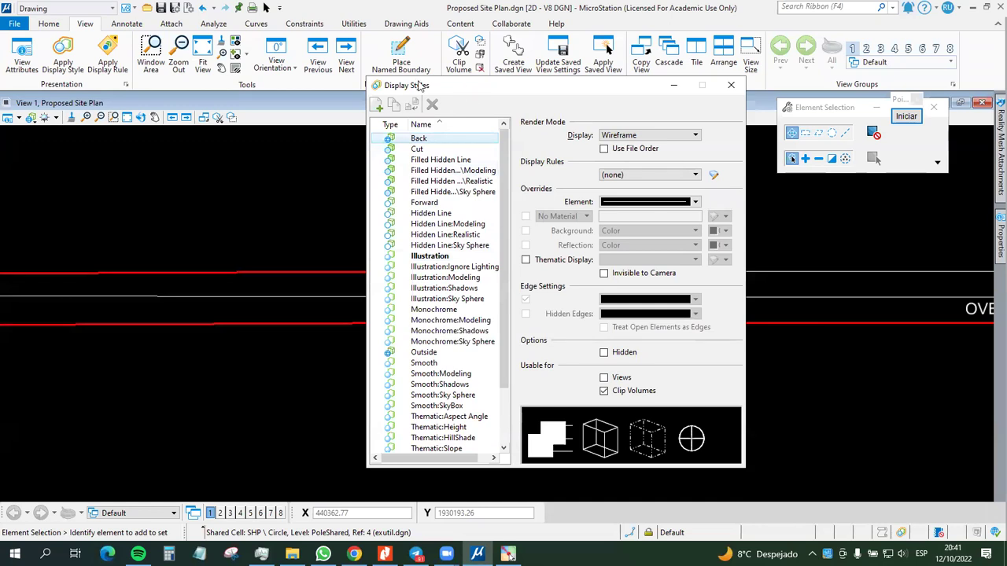
{"action": "left_click_drag", "start_coordinate": [422, 85], "coordinate": [367, 73]}
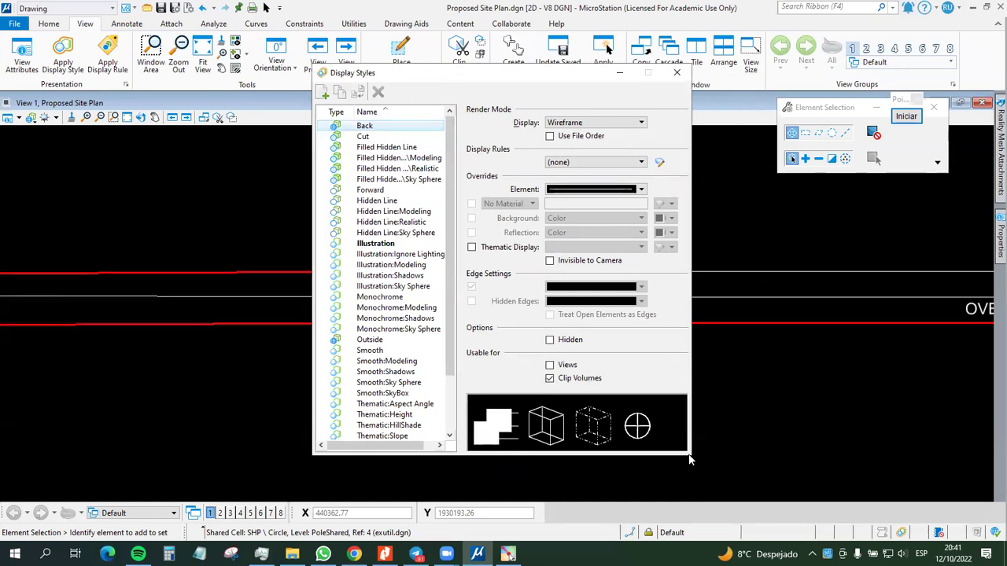
{"action": "left_click_drag", "start_coordinate": [689, 460], "coordinate": [704, 455]}
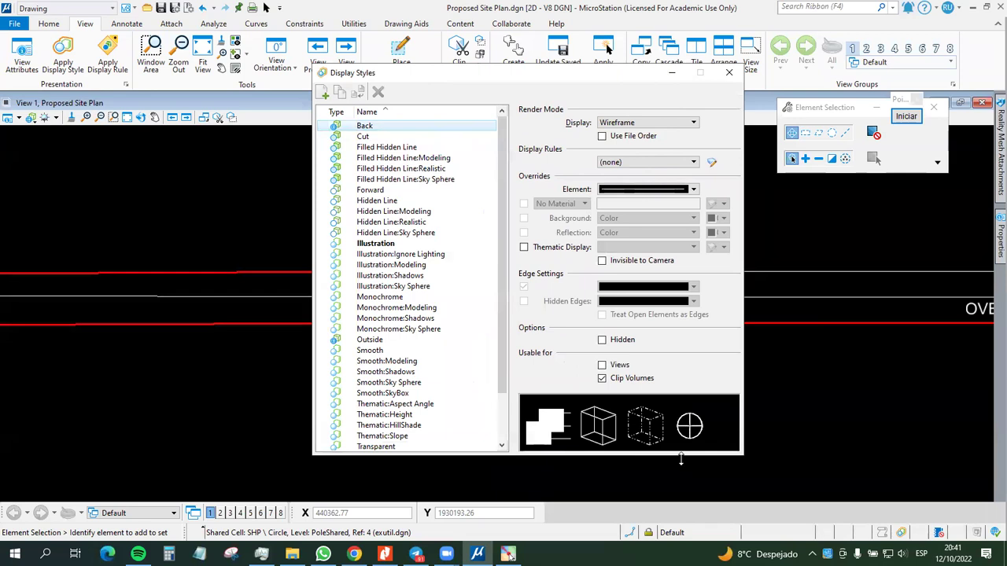
{"action": "left_click_drag", "start_coordinate": [681, 461], "coordinate": [682, 515]}
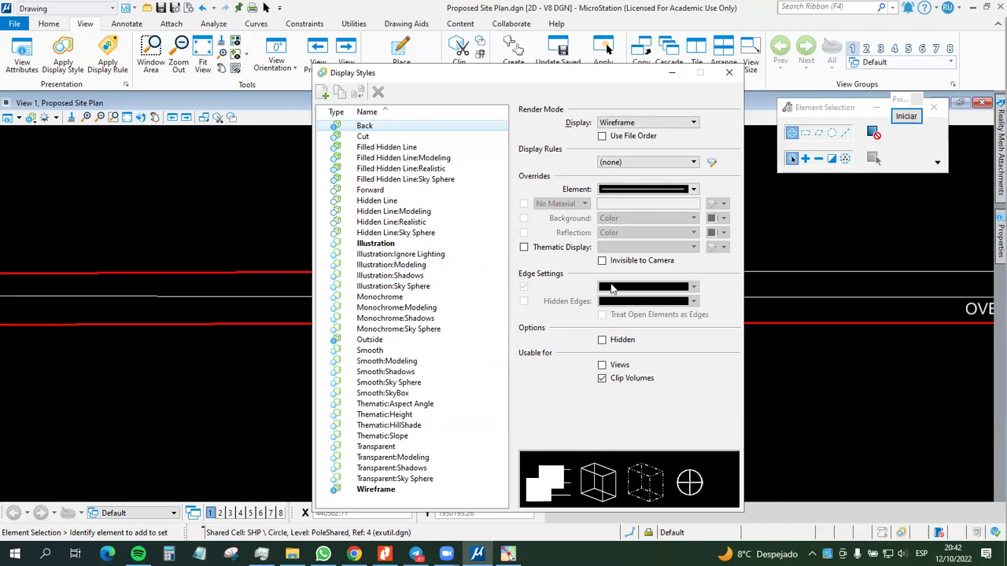
Step: Review the settings of the Illustration and Hidden Line display styles
{"action": "left_click", "coordinate": [377, 246]}
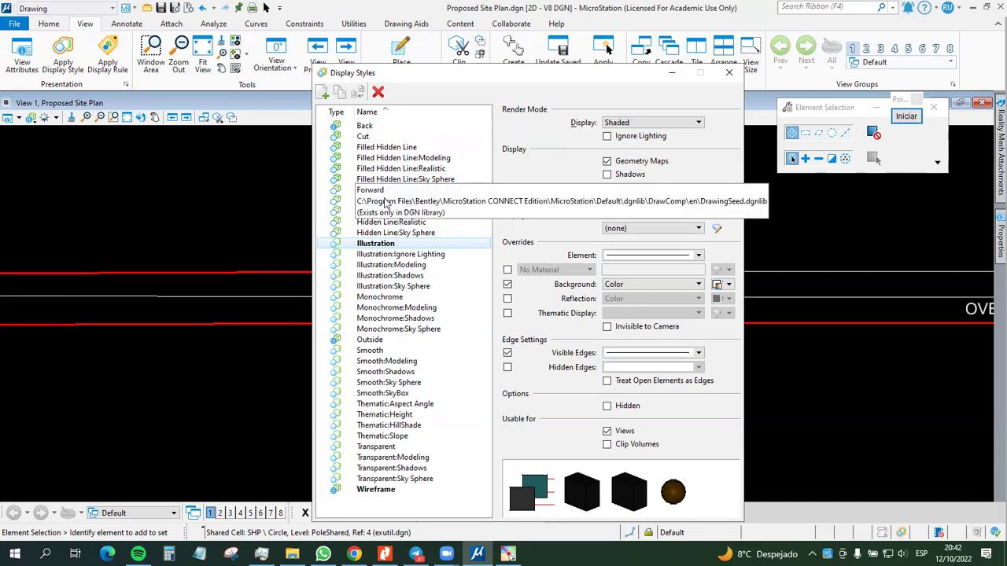
{"action": "left_click", "coordinate": [386, 201]}
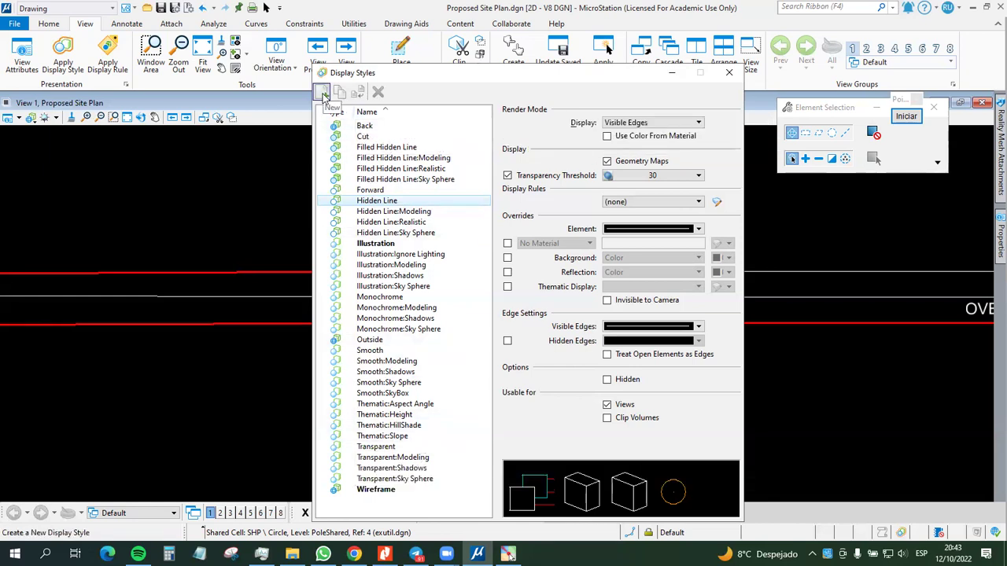
Step: Create a new display style named Proposed Site Plan, starting from the Wireframe style
{"action": "left_click", "coordinate": [386, 491]}
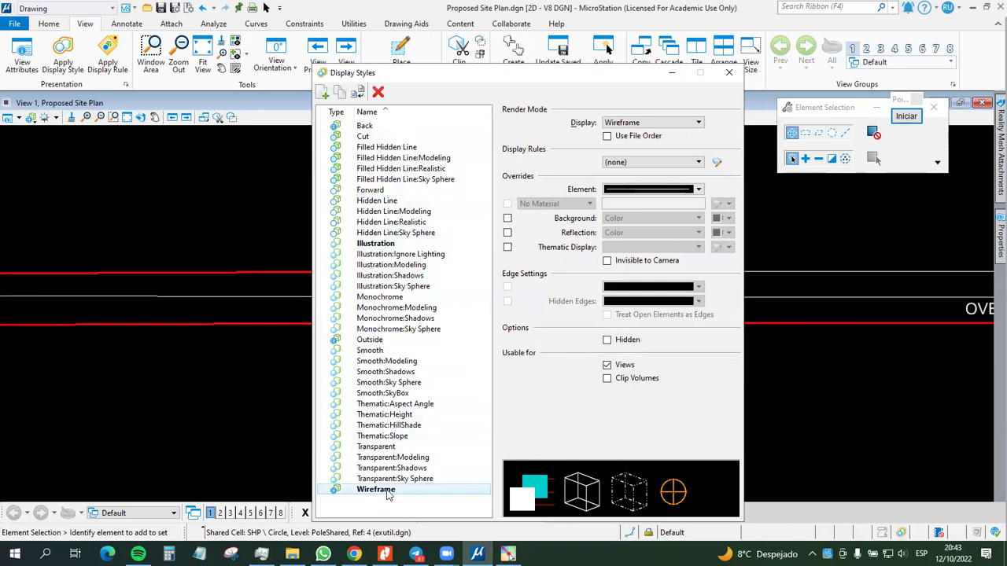
{"action": "left_click", "coordinate": [323, 95]}
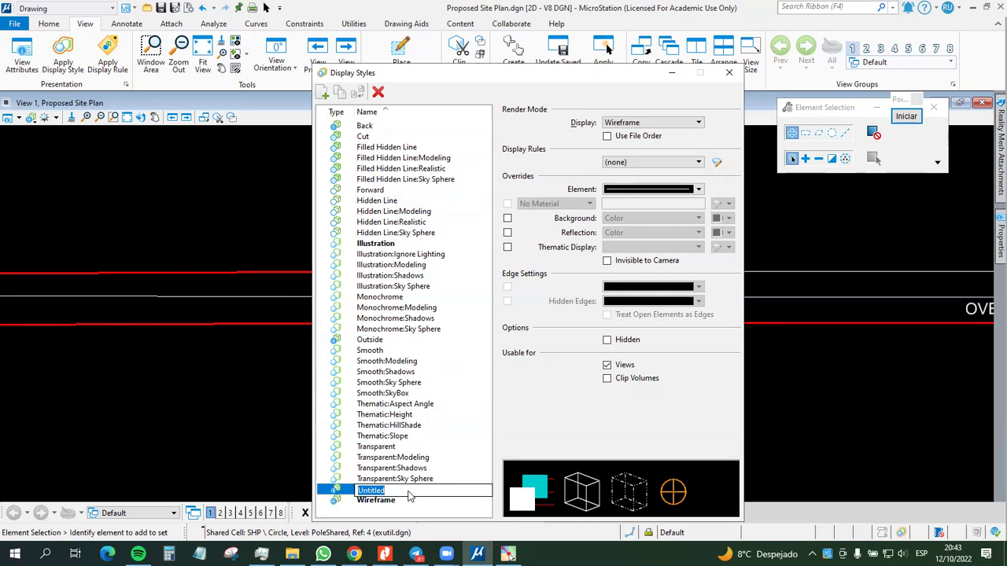
{"action": "key", "text": "BackSpace"}
{"action": "type", "text": "Proposed Site Plan"}
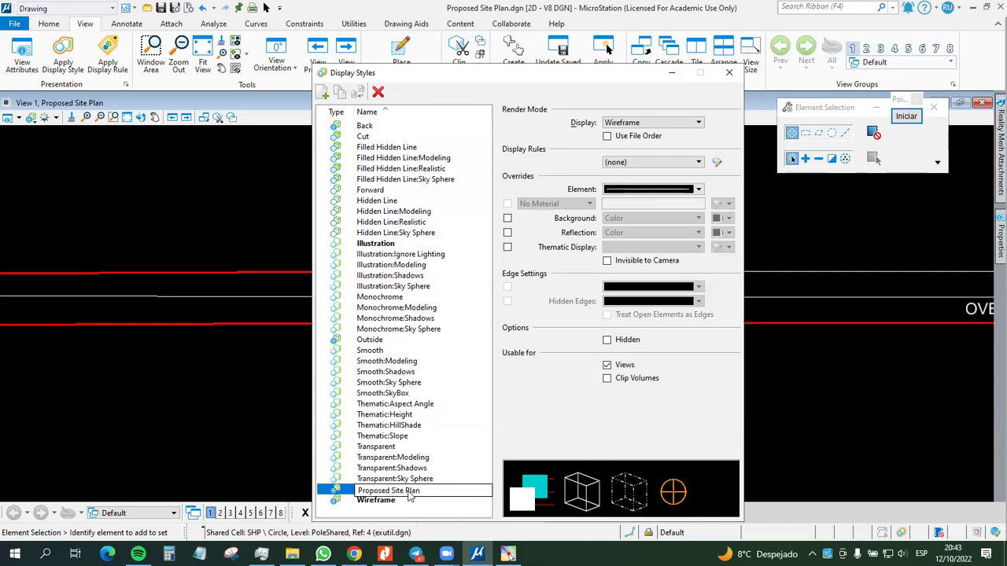
{"action": "key", "text": "Return"}
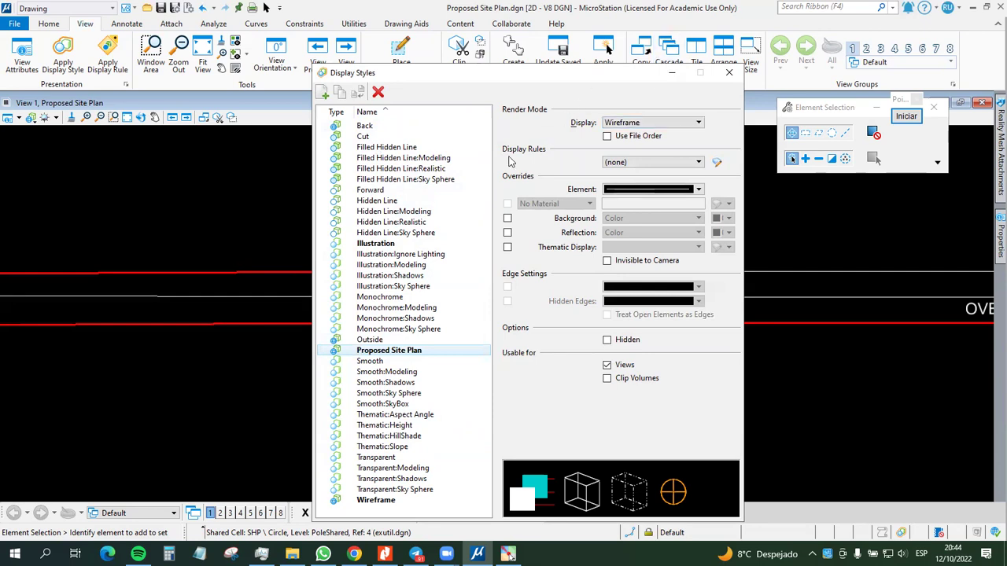
Step: Open the display rules manager from the Proposed Site Plan style and create a display rule set named Proposed Site Plan
{"action": "left_click", "coordinate": [697, 163]}
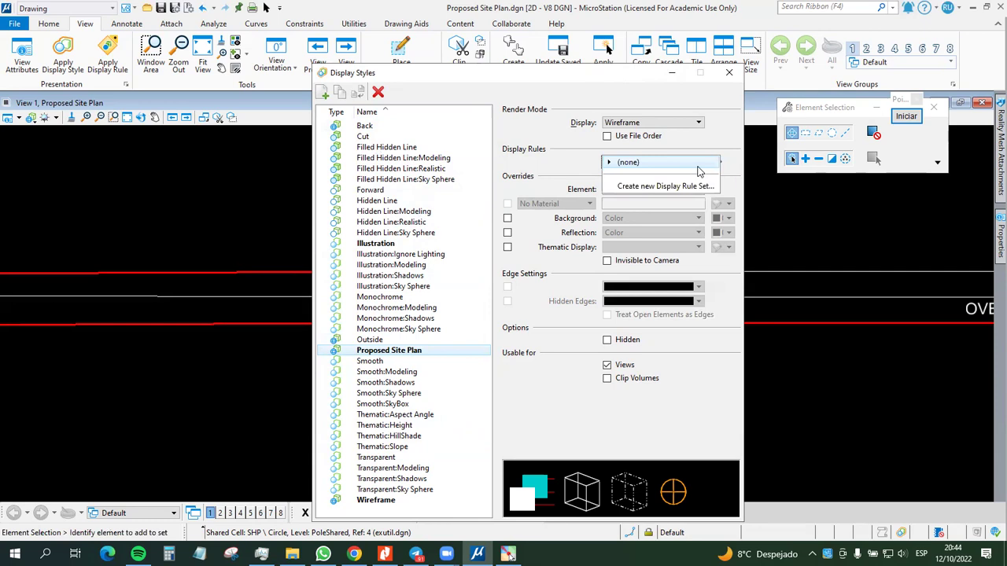
{"action": "left_click", "coordinate": [700, 165]}
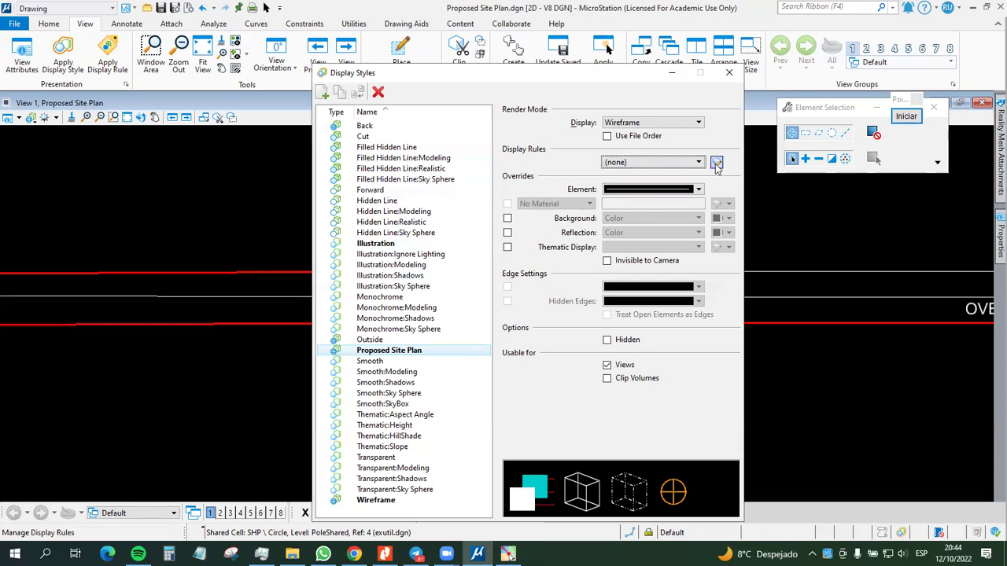
{"action": "left_click", "coordinate": [717, 162]}
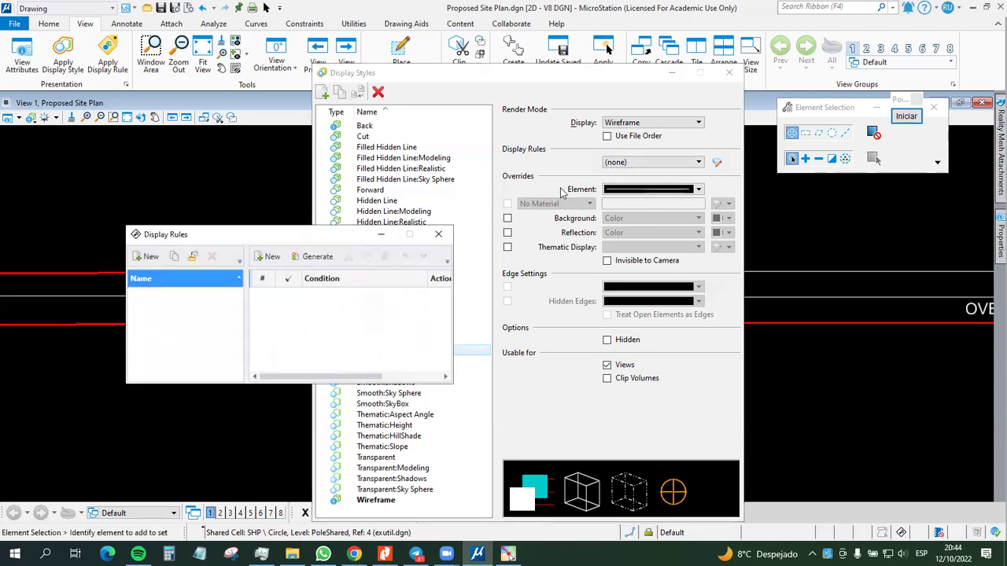
{"action": "left_click_drag", "start_coordinate": [302, 234], "coordinate": [702, 238]}
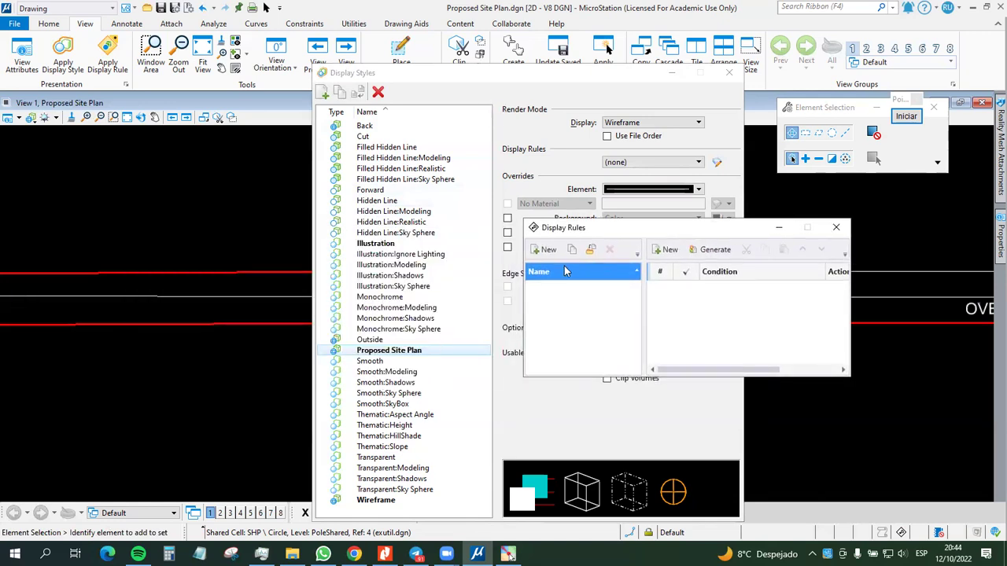
{"action": "left_click", "coordinate": [544, 250]}
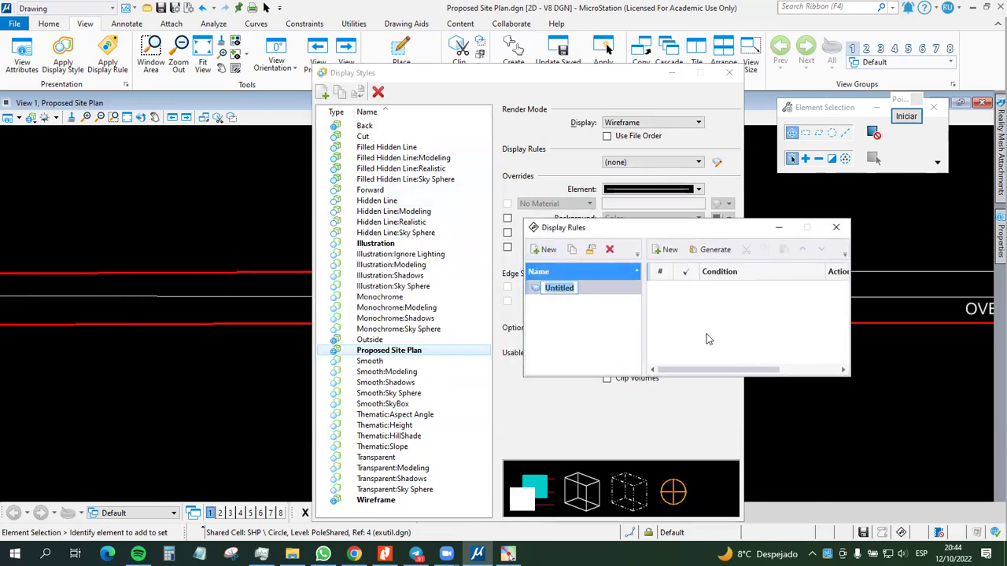
{"action": "type", "text": "Proposed S"}
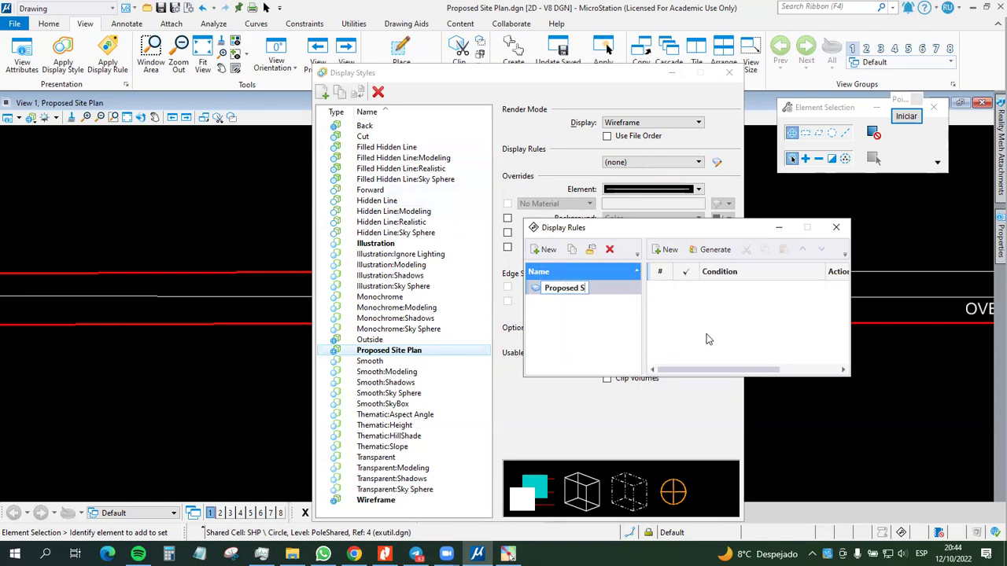
{"action": "type", "text": "ite Plan"}
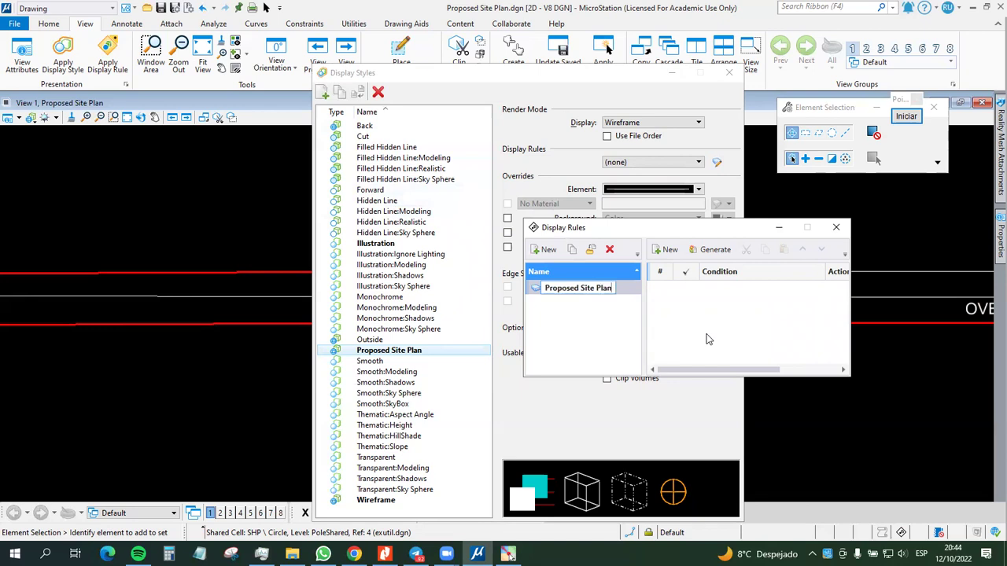
{"action": "key", "text": "Return"}
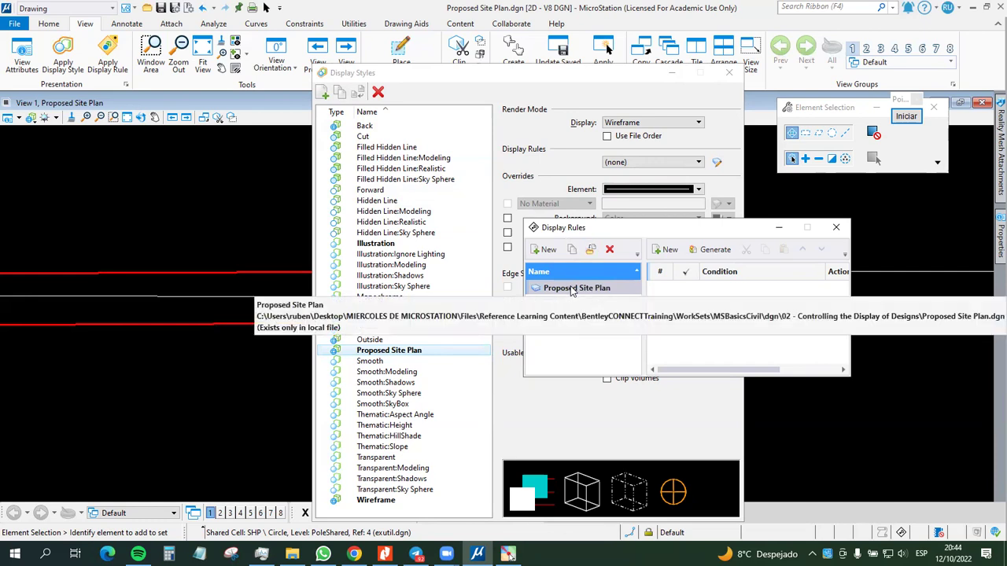
Step: Add a rule with the condition Applies always to the Proposed Site Plan rule set and close the Display Rules dialog
{"action": "left_click", "coordinate": [665, 250]}
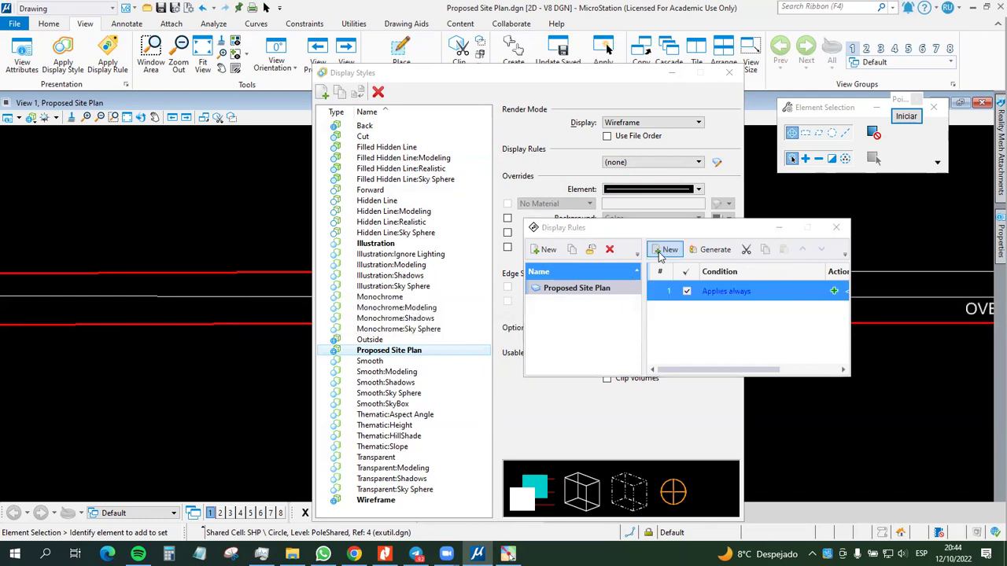
{"action": "left_click_drag", "start_coordinate": [741, 371], "coordinate": [700, 356]}
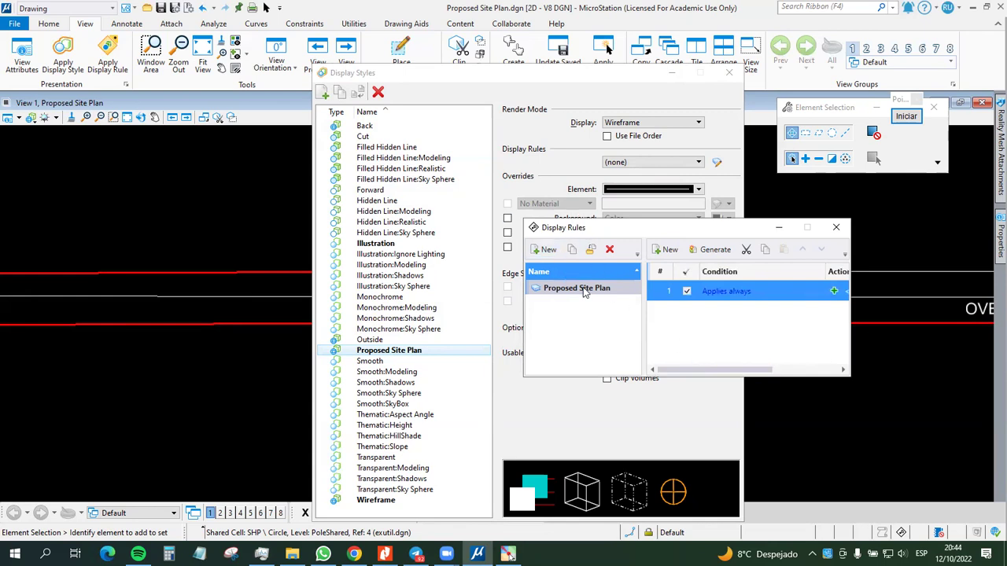
{"action": "left_click", "coordinate": [836, 229]}
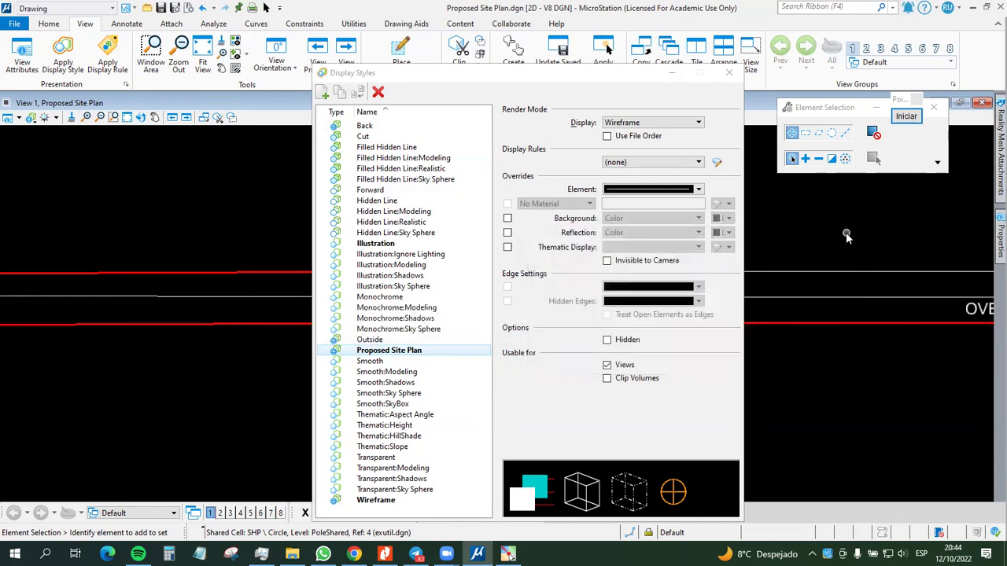
Step: Assign the Proposed Site Plan display rule set to the Proposed Site Plan display style
{"action": "left_click", "coordinate": [699, 162]}
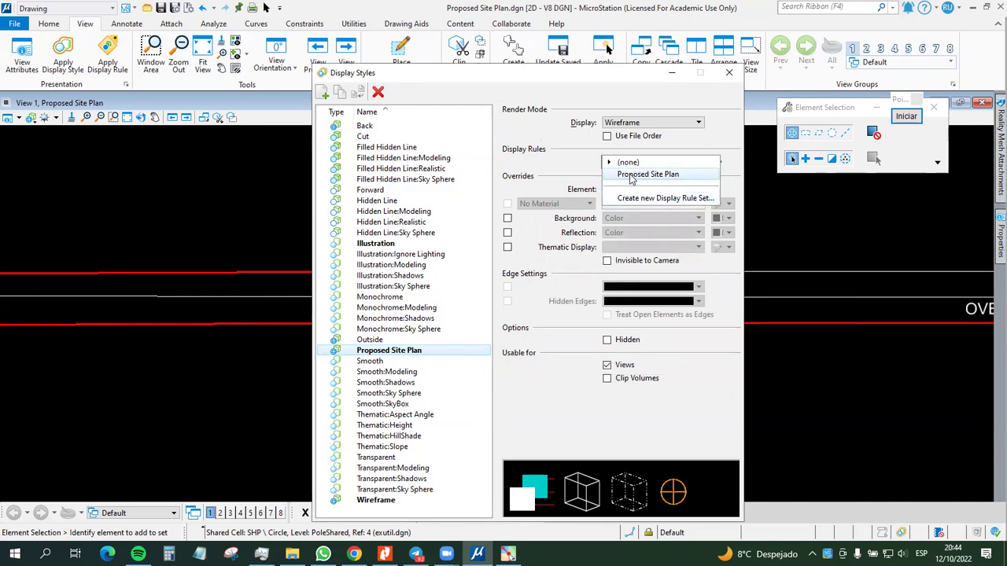
{"action": "left_click", "coordinate": [632, 174]}
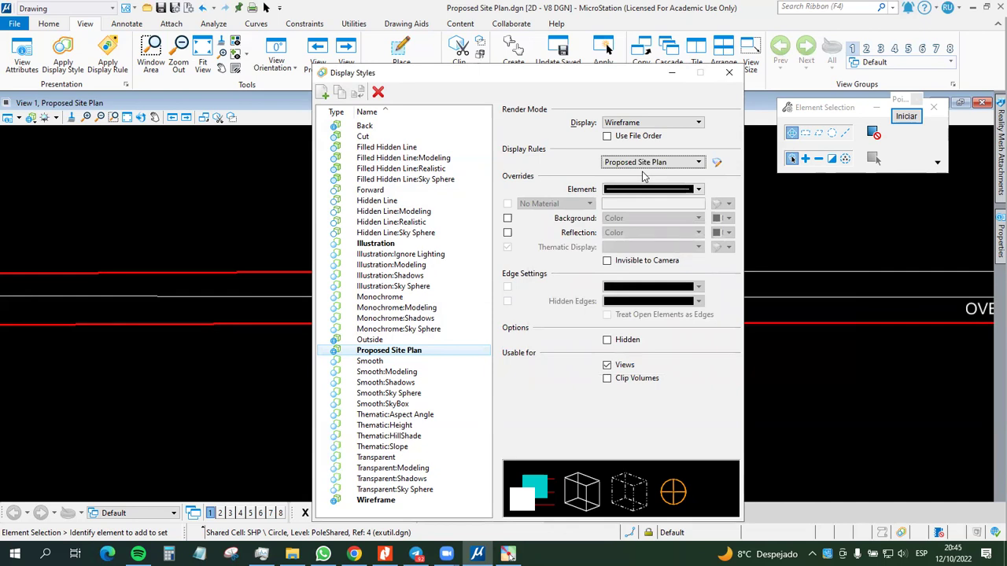
{"action": "left_click", "coordinate": [635, 190]}
{"action": "left_click", "coordinate": [636, 191]}
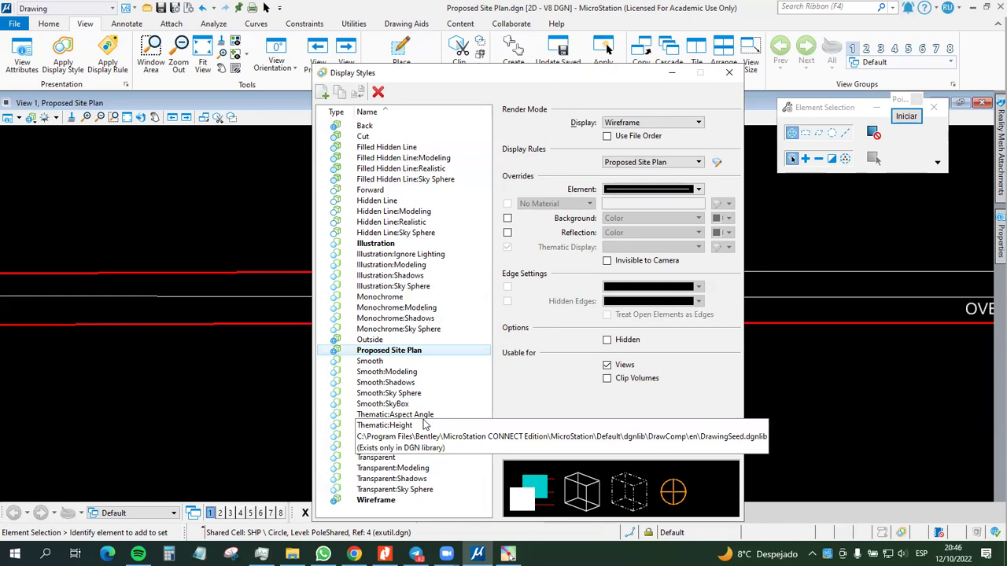
Step: Reselect the Proposed Site Plan display style and close the Display Styles dialog
{"action": "left_click", "coordinate": [393, 382]}
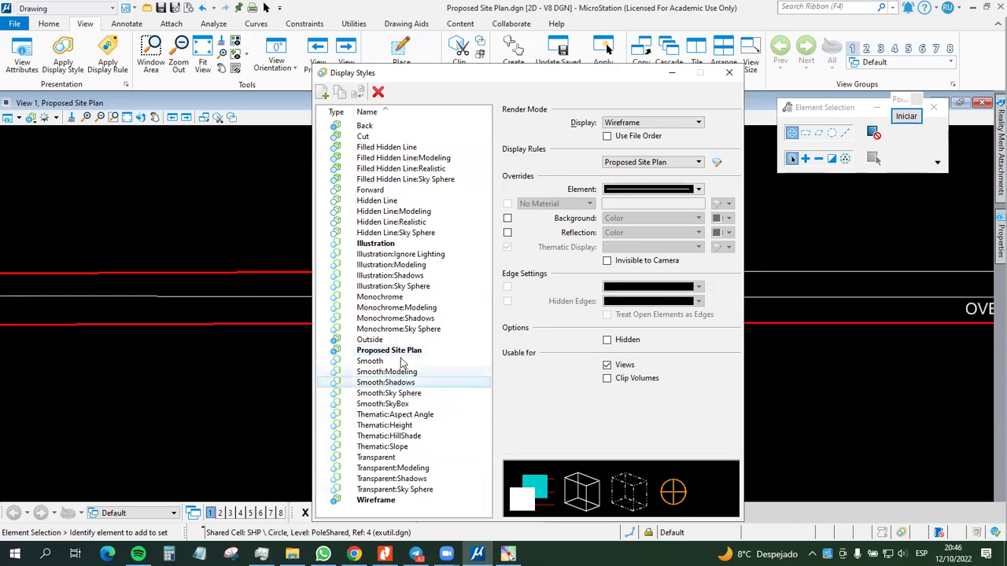
{"action": "left_click", "coordinate": [401, 352]}
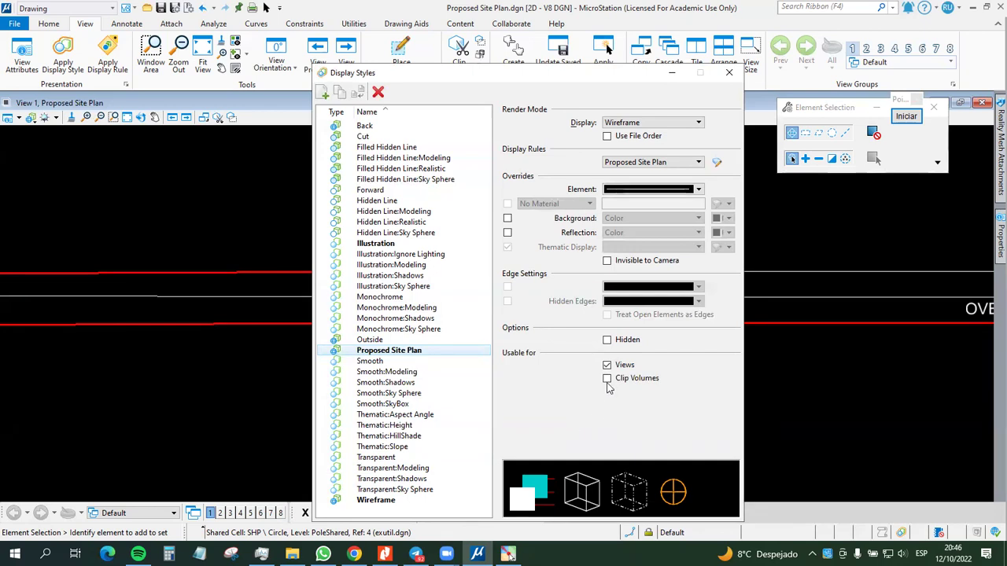
{"action": "left_click", "coordinate": [725, 77]}
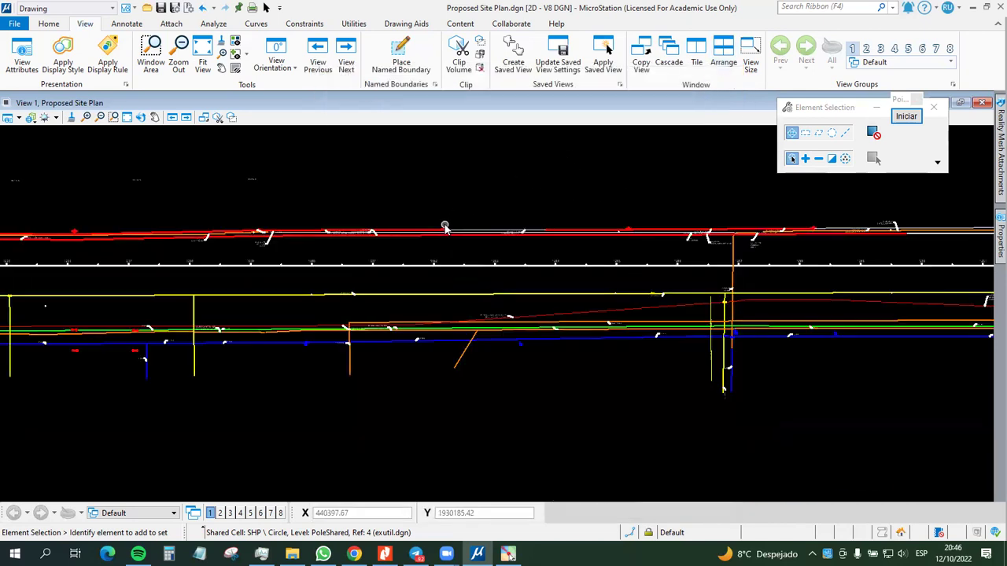
Step: Fit the whole drawing in the view and examine where each group of reference geometry lies
{"action": "scroll", "coordinate": [445, 233], "scroll_direction": "down", "scroll_amount": 2}
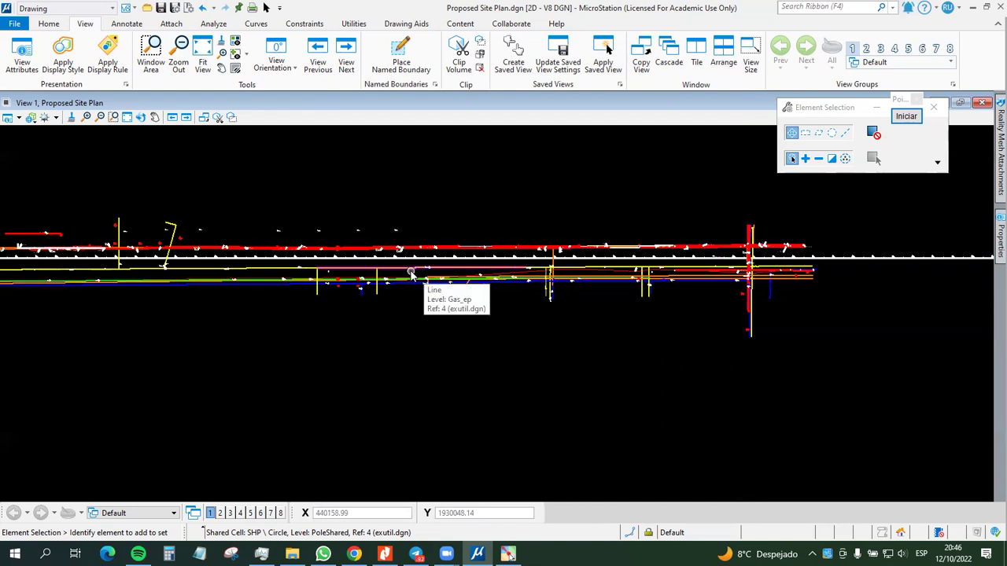
{"action": "scroll", "coordinate": [414, 249], "scroll_direction": "up", "scroll_amount": 5}
{"action": "scroll", "coordinate": [401, 244], "scroll_direction": "down", "scroll_amount": 5}
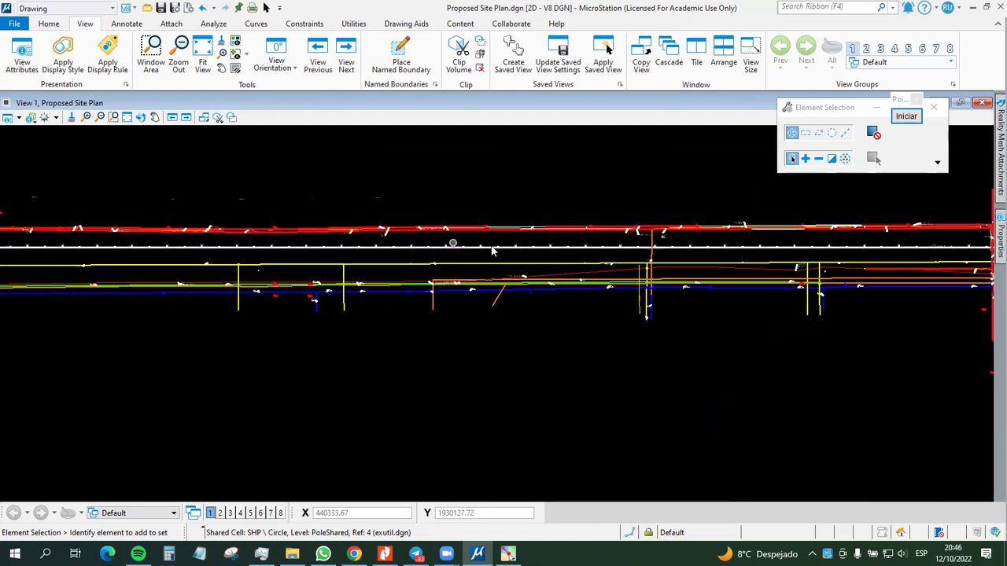
{"action": "scroll", "coordinate": [499, 270], "scroll_direction": "up", "scroll_amount": 6}
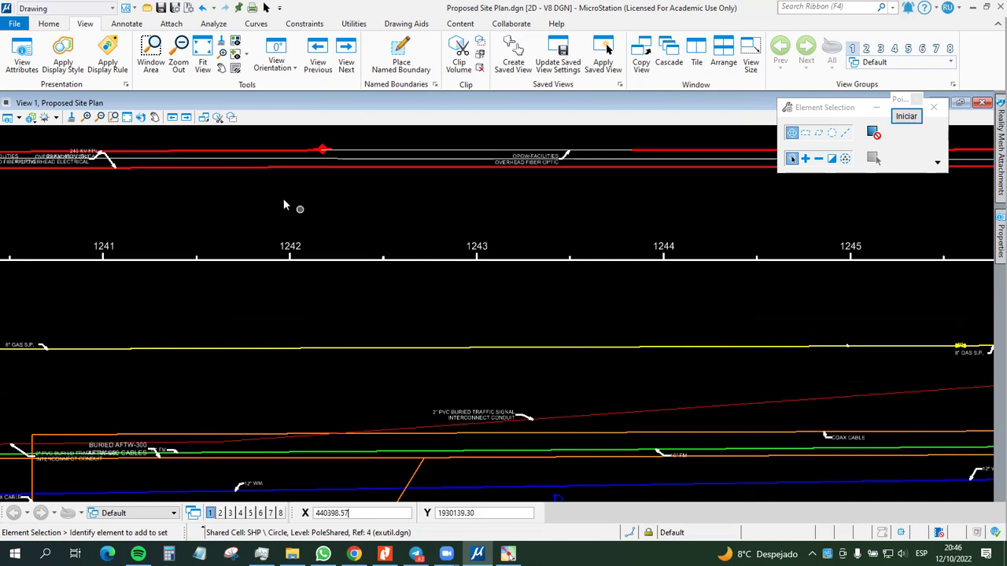
{"action": "left_click", "coordinate": [127, 118]}
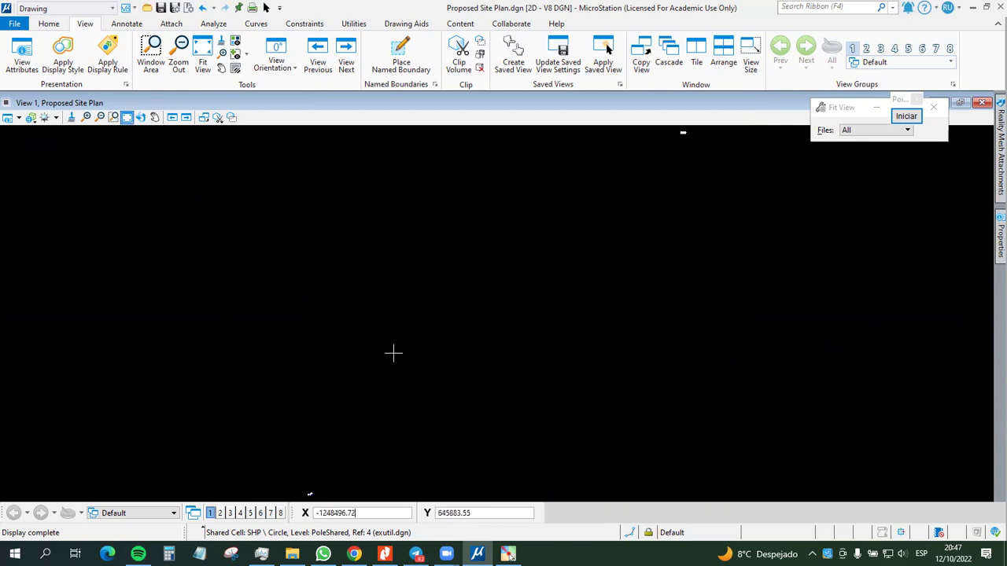
{"action": "right_click", "coordinate": [457, 323]}
{"action": "scroll", "coordinate": [390, 410], "scroll_direction": "up", "scroll_amount": 7}
{"action": "scroll", "coordinate": [406, 415], "scroll_direction": "up", "scroll_amount": 6}
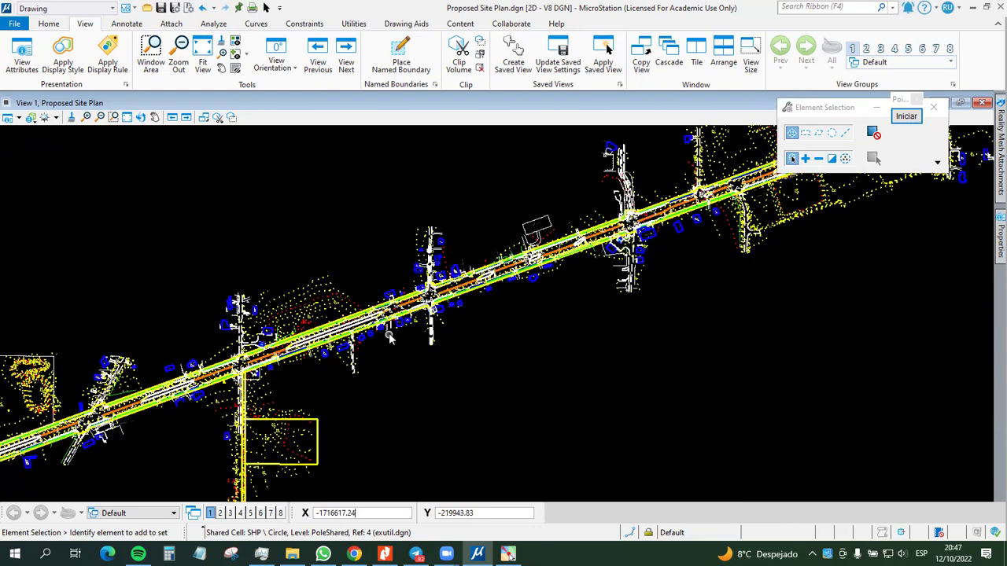
{"action": "scroll", "coordinate": [388, 337], "scroll_direction": "up", "scroll_amount": 3}
{"action": "scroll", "coordinate": [389, 336], "scroll_direction": "down", "scroll_amount": 8}
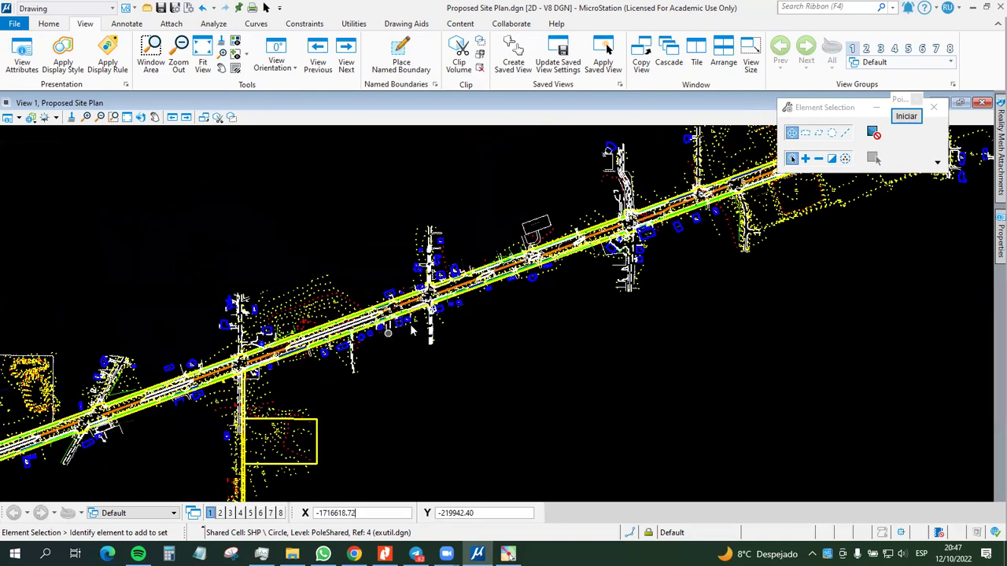
{"action": "scroll", "coordinate": [412, 380], "scroll_direction": "up", "scroll_amount": 5}
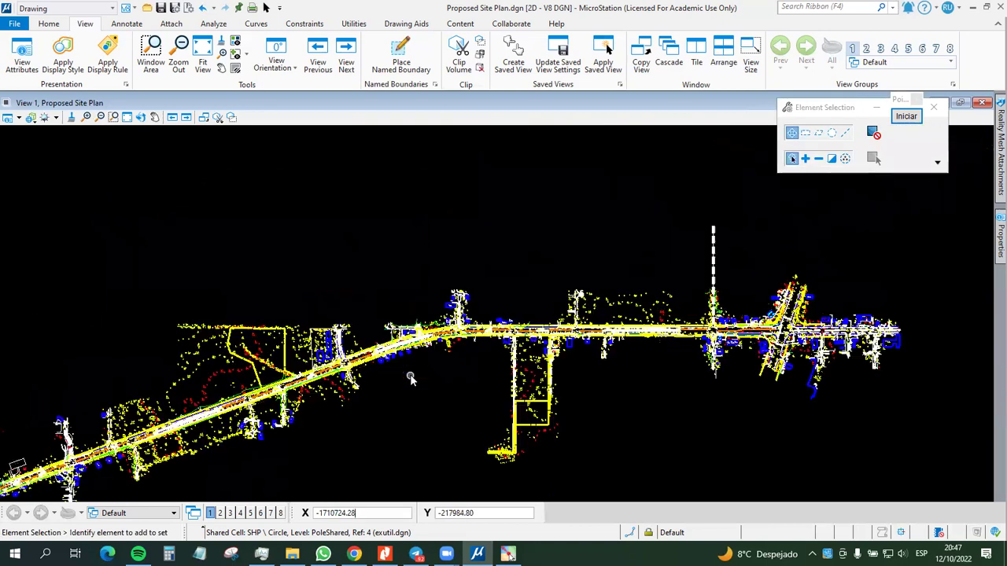
{"action": "scroll", "coordinate": [411, 379], "scroll_direction": "down", "scroll_amount": 7}
{"action": "middle_click_drag", "start_coordinate": [411, 376], "coordinate": [329, 428]}
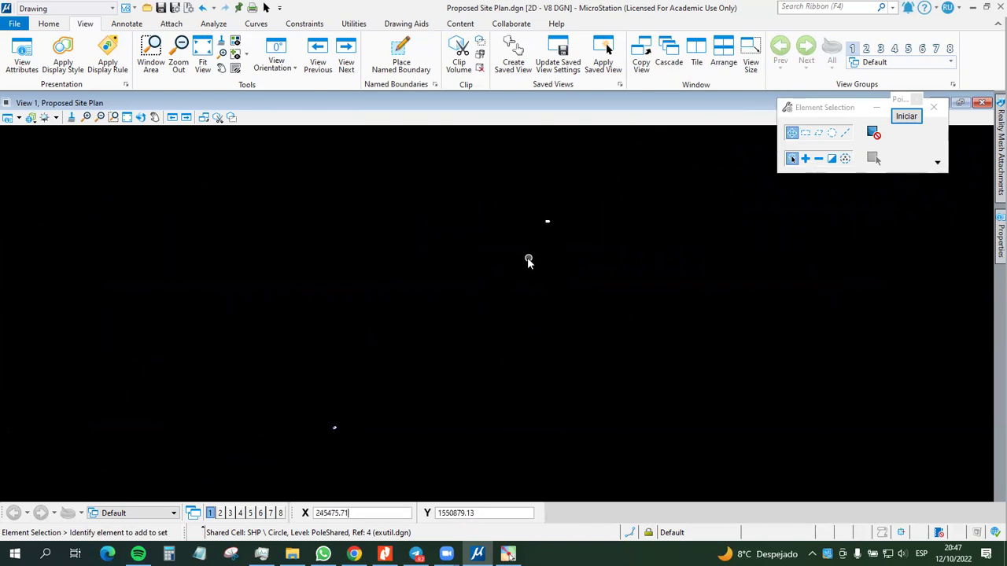
{"action": "scroll", "coordinate": [550, 224], "scroll_direction": "up", "scroll_amount": 6}
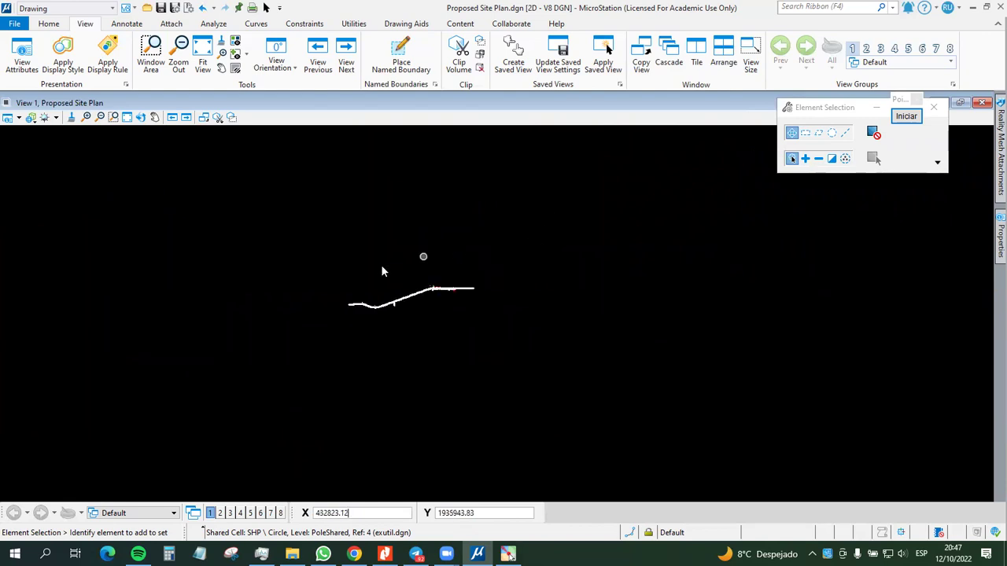
{"action": "scroll", "coordinate": [520, 340], "scroll_direction": "down", "scroll_amount": 3}
{"action": "scroll", "coordinate": [618, 306], "scroll_direction": "up", "scroll_amount": 5}
{"action": "mouse_move", "coordinate": [637, 301]}
{"action": "middle_mouse_down"}
{"action": "mouse_move", "coordinate": [368, 325]}
{"action": "mouse_move", "coordinate": [551, 303]}
{"action": "middle_mouse_up"}
{"action": "scroll", "coordinate": [479, 310], "scroll_direction": "down", "scroll_amount": 4}
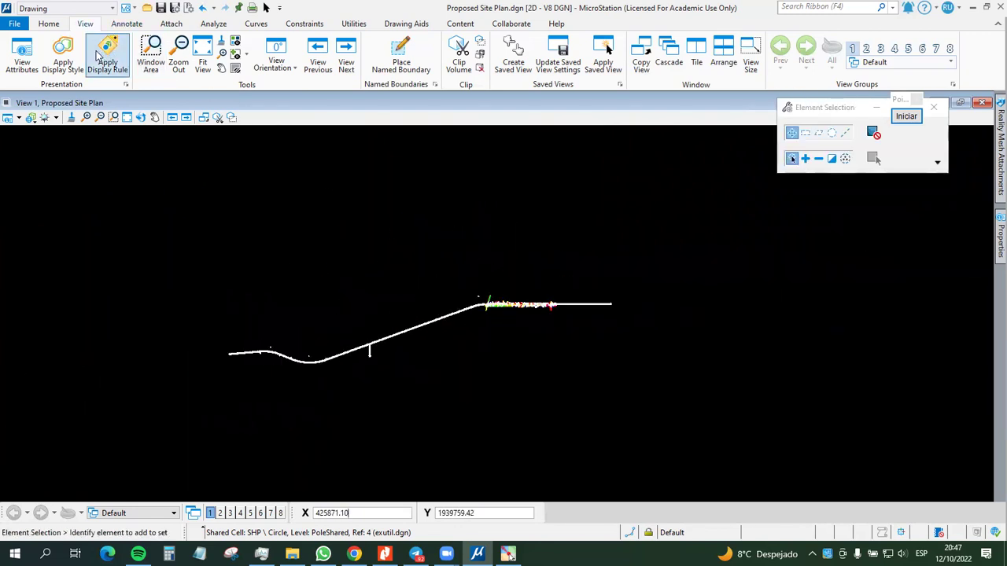
Step: Open the list of attached references and check the offset of baseline.dgn
{"action": "left_click", "coordinate": [49, 24]}
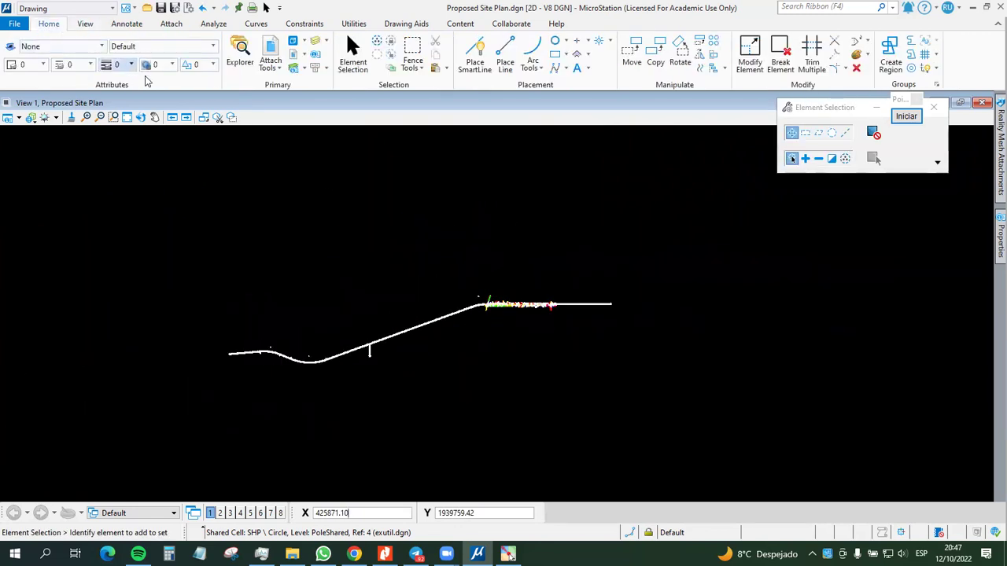
{"action": "left_click", "coordinate": [277, 52]}
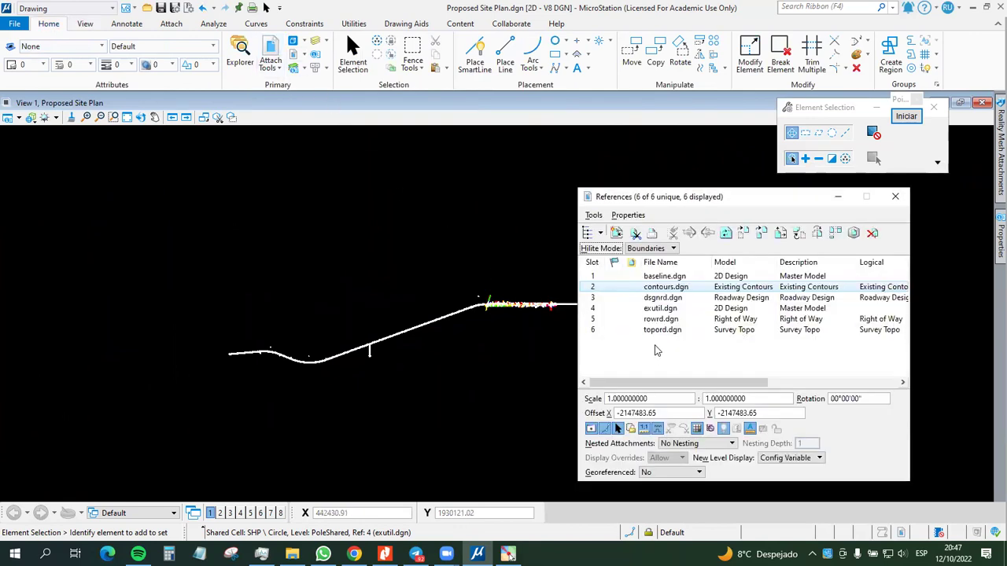
{"action": "left_click", "coordinate": [661, 277]}
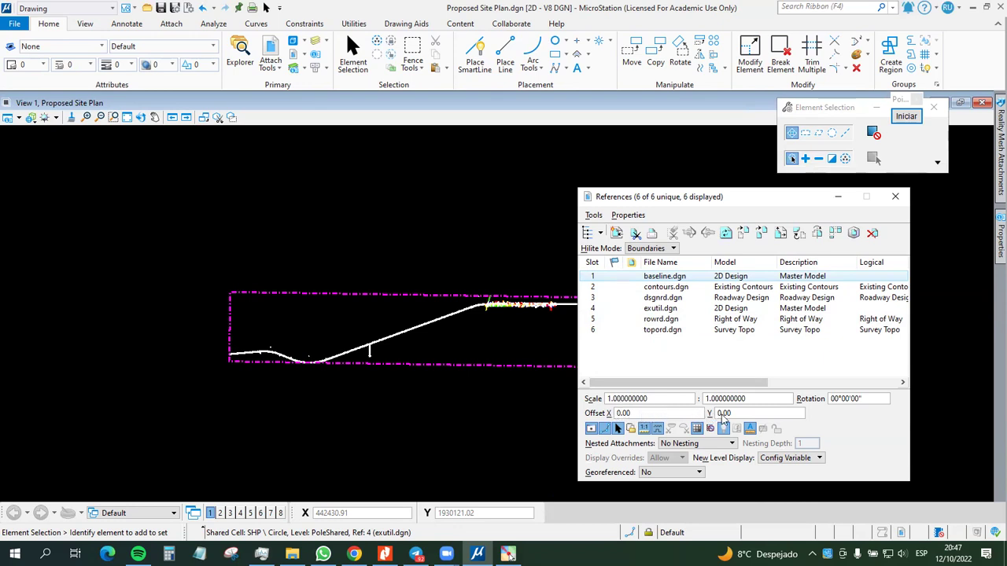
Step: Set the X and Y offsets of the contours.dgn reference to 0
{"action": "left_click", "coordinate": [667, 287]}
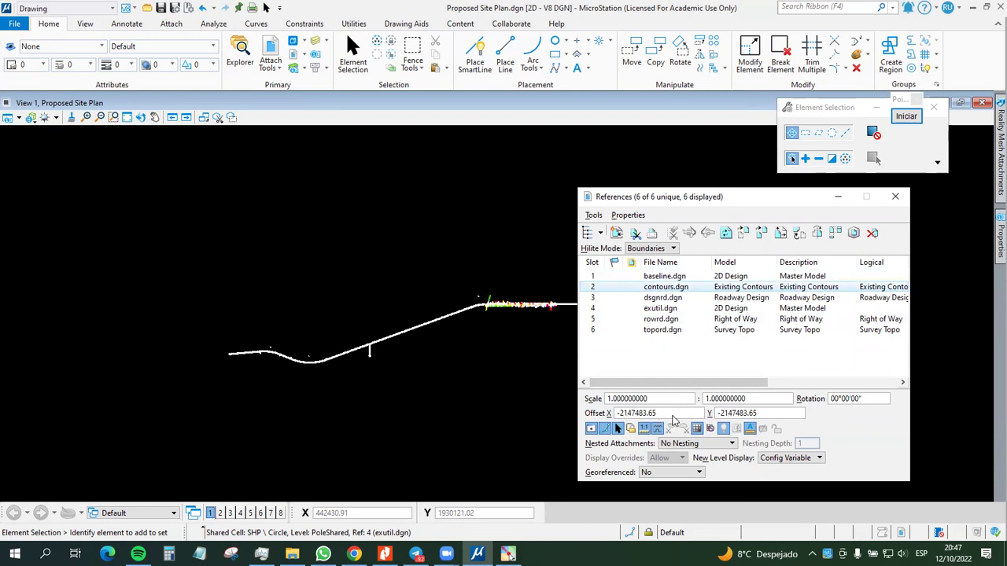
{"action": "left_click_drag", "start_coordinate": [663, 418], "coordinate": [608, 418]}
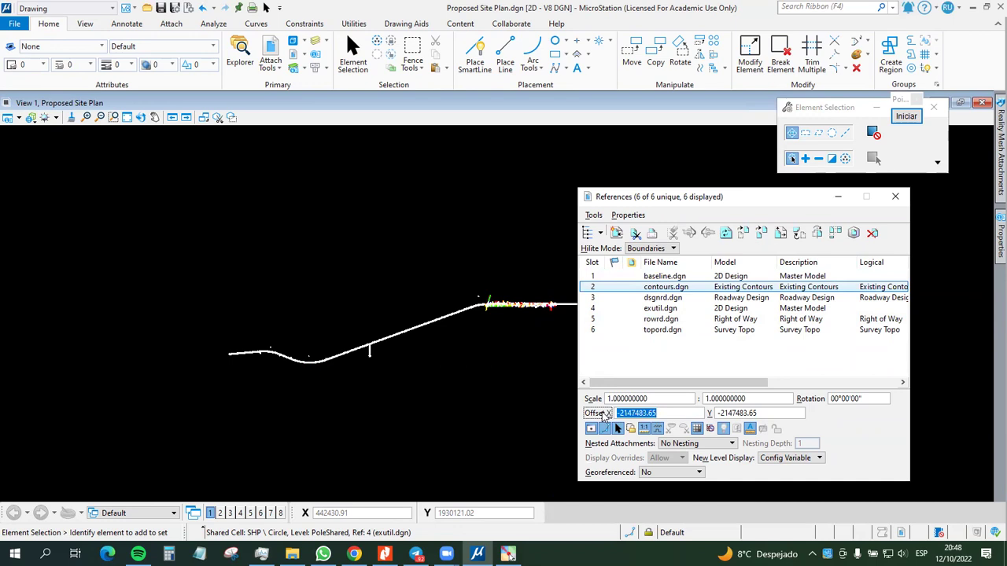
{"action": "type", "text": "0"}
{"action": "left_click", "coordinate": [760, 415]}
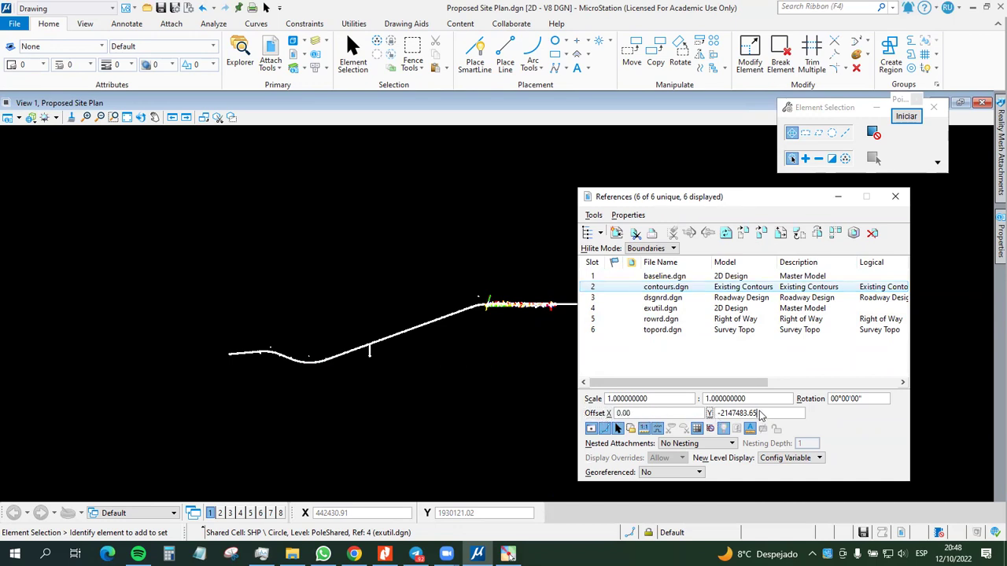
{"action": "left_click_drag", "start_coordinate": [760, 416], "coordinate": [721, 416]}
{"action": "key", "text": "BackSpace"}
{"action": "type", "text": "0"}
{"action": "key", "text": "Return"}
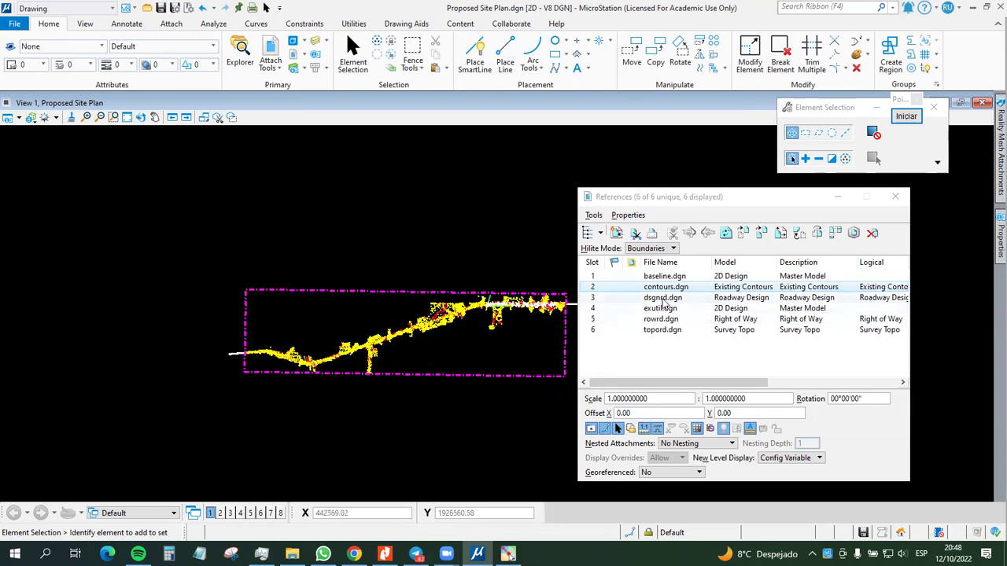
Step: Set the X and Y offsets of the dsgnrd.dgn reference to 0
{"action": "left_click", "coordinate": [659, 298]}
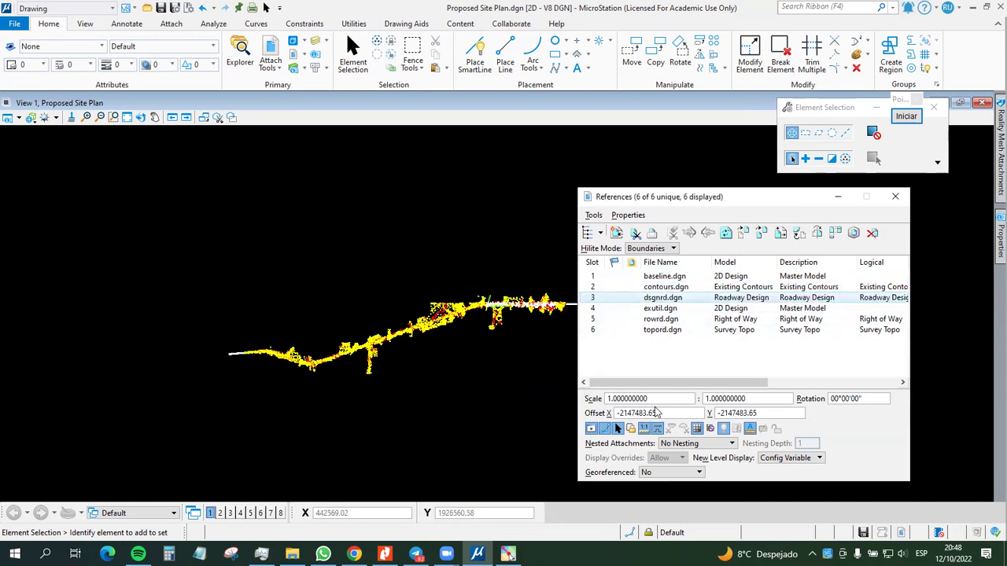
{"action": "left_click_drag", "start_coordinate": [661, 415], "coordinate": [624, 419]}
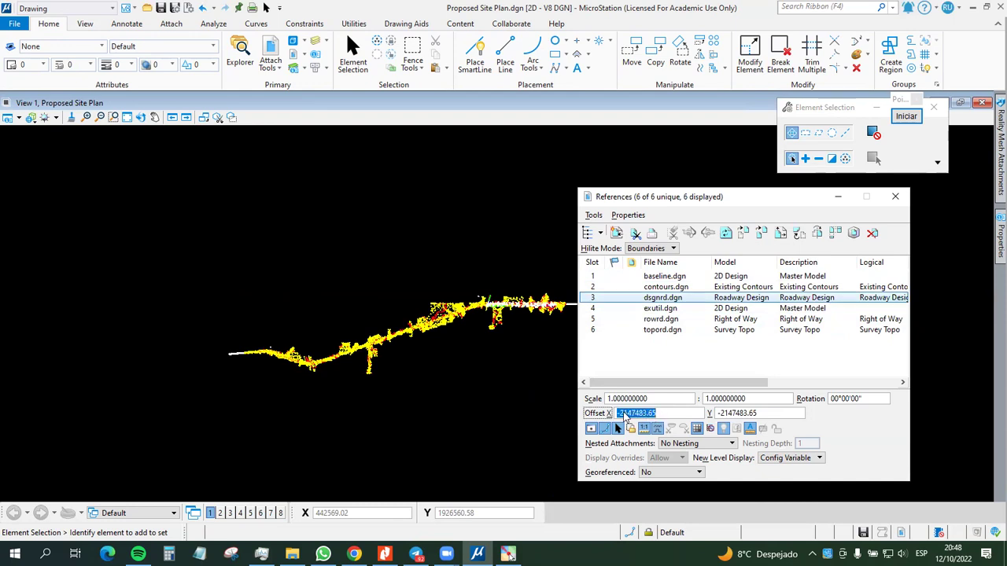
{"action": "type", "text": "0"}
{"action": "key", "text": "Tab"}
{"action": "double_click", "coordinate": [765, 418]}
{"action": "type", "text": "0"}
{"action": "key", "text": "Tab"}
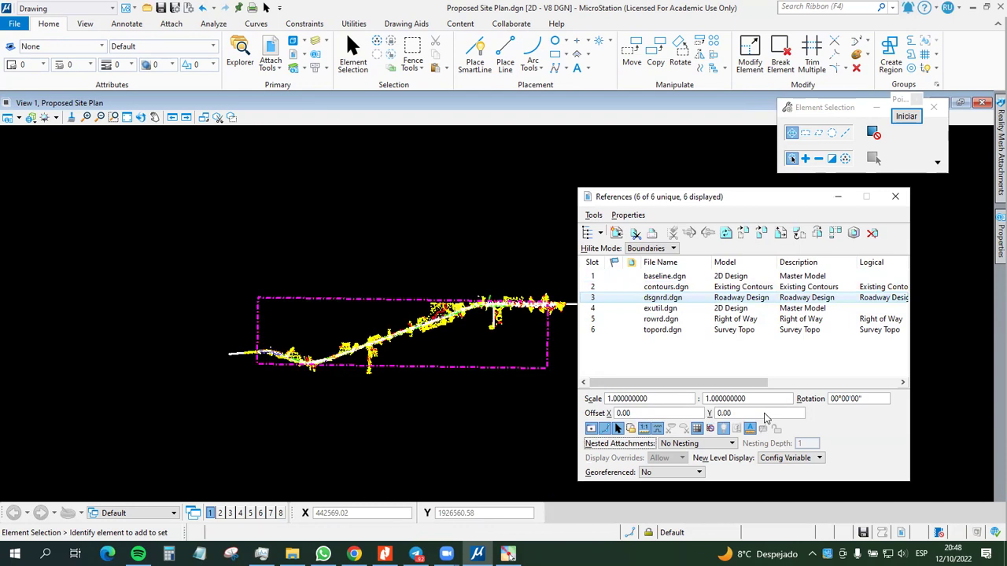
Step: Check the offset of exutil.dgn and set the X and Y offsets of the rowrd.dgn reference to 0
{"action": "left_click", "coordinate": [668, 309]}
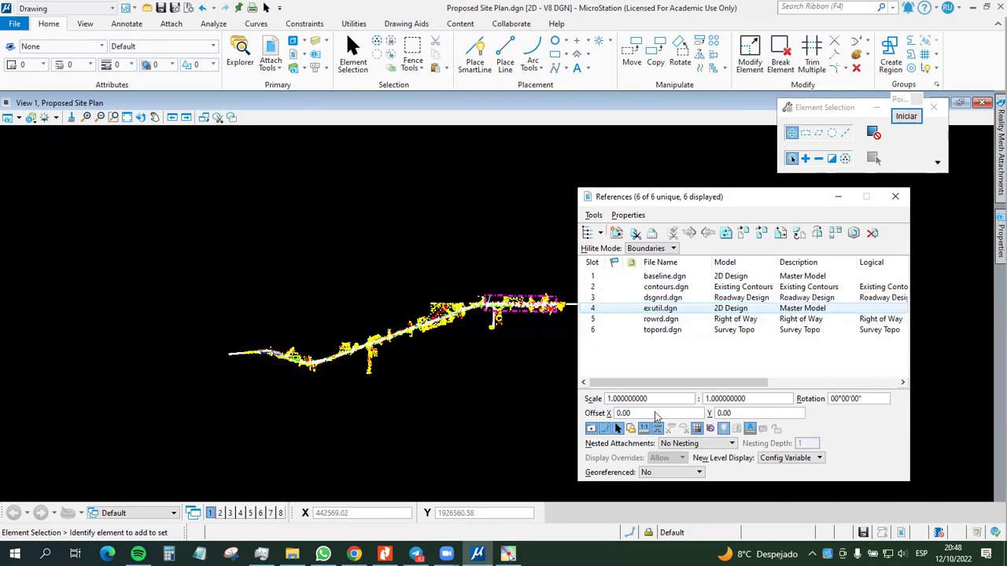
{"action": "left_click", "coordinate": [661, 319]}
{"action": "left_click", "coordinate": [671, 416]}
{"action": "type", "text": "0"}
{"action": "key", "text": "Tab"}
{"action": "type", "text": "0"}
{"action": "key", "text": "Tab"}
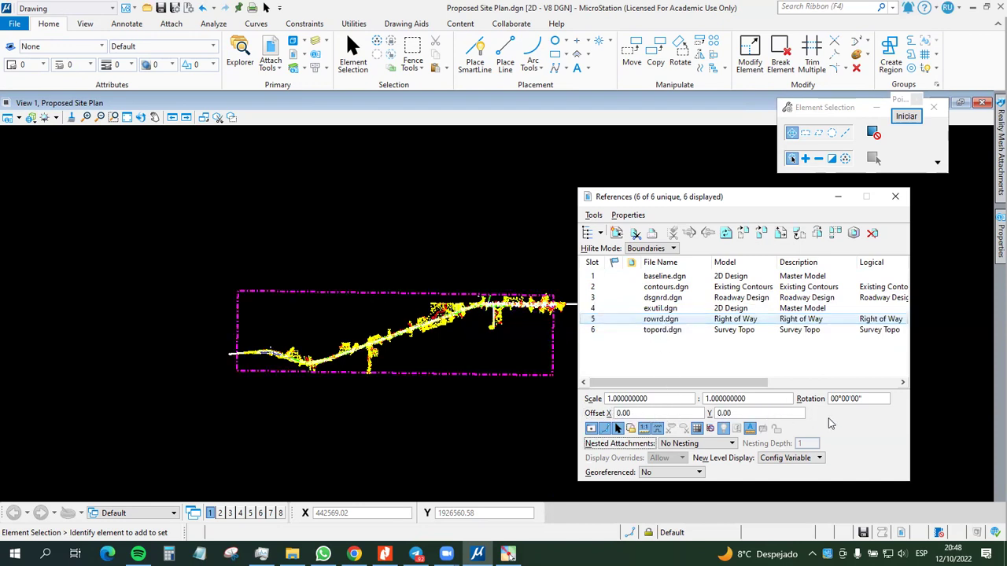
{"action": "left_click_drag", "start_coordinate": [564, 394], "coordinate": [513, 420]}
Step: Set the X and Y offsets of the topord.dgn reference to 0
{"action": "left_click", "coordinate": [653, 330]}
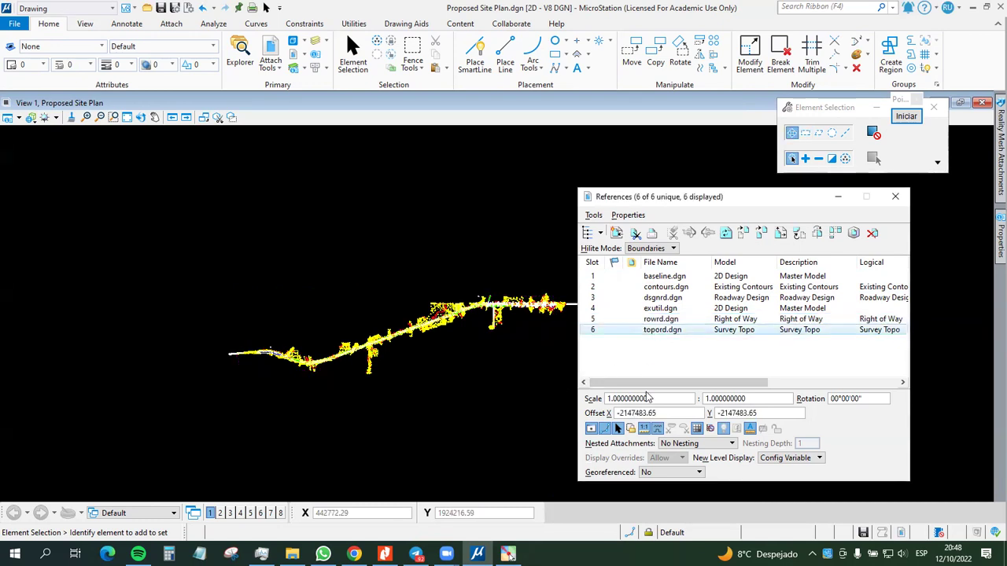
{"action": "left_click", "coordinate": [661, 414]}
{"action": "type", "text": "0"}
{"action": "key", "text": "Tab"}
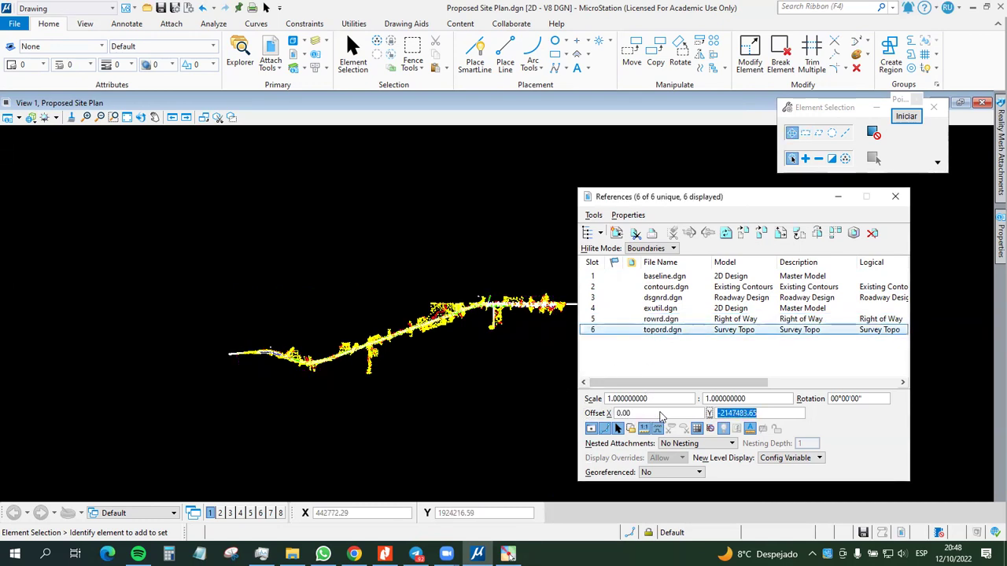
{"action": "type", "text": "0"}
{"action": "key", "text": "Return"}
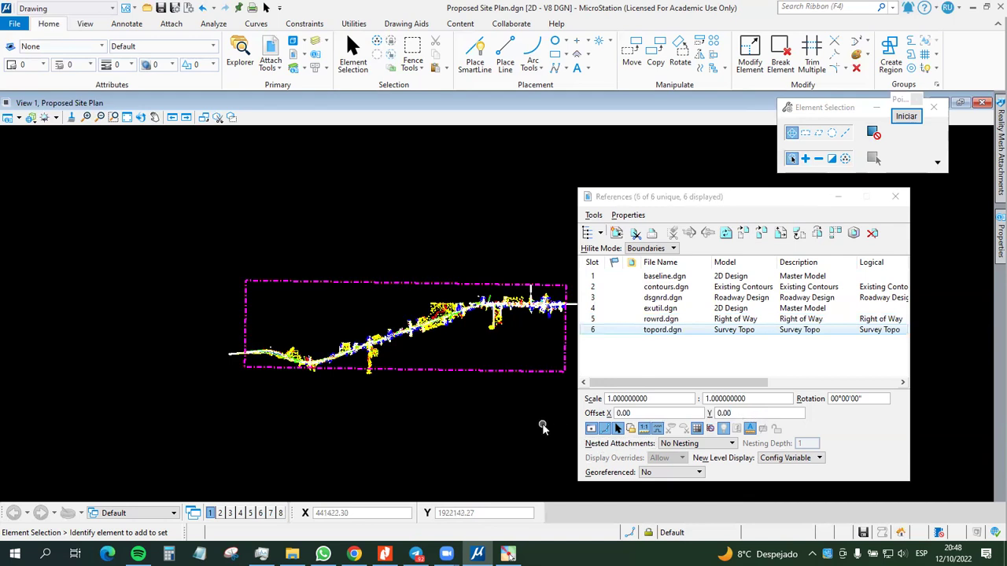
Step: Fit all the reference geometry in View 1 and minimize the References dialog
{"action": "scroll", "coordinate": [540, 411], "scroll_direction": "down", "scroll_amount": 5}
{"action": "scroll", "coordinate": [538, 412], "scroll_direction": "up", "scroll_amount": 2}
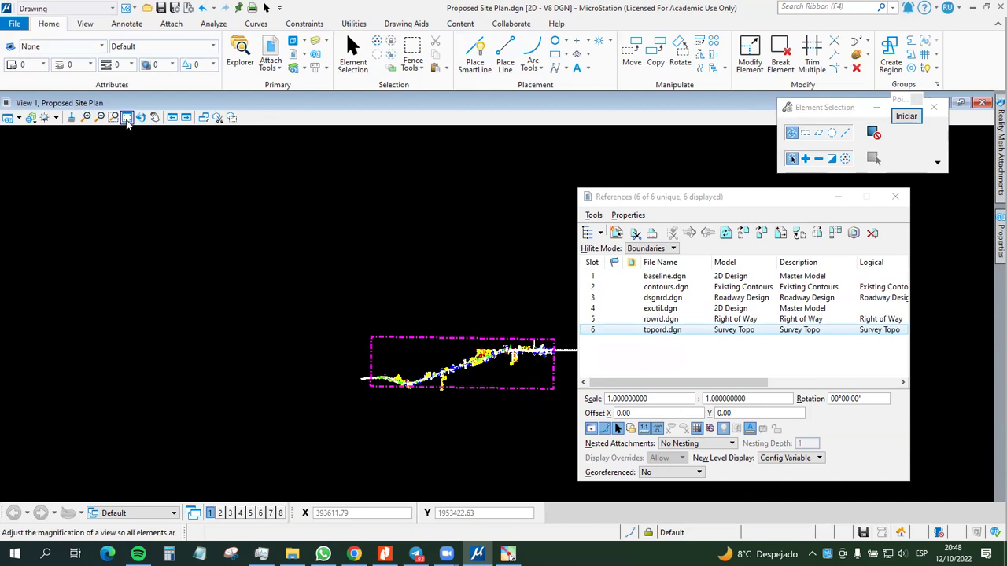
{"action": "left_click", "coordinate": [127, 118]}
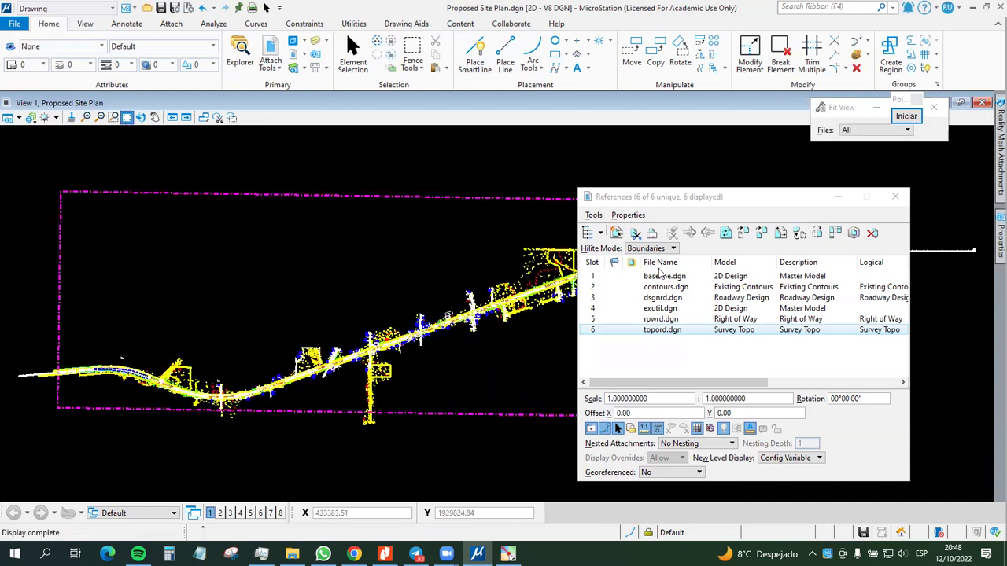
{"action": "left_click", "coordinate": [838, 197]}
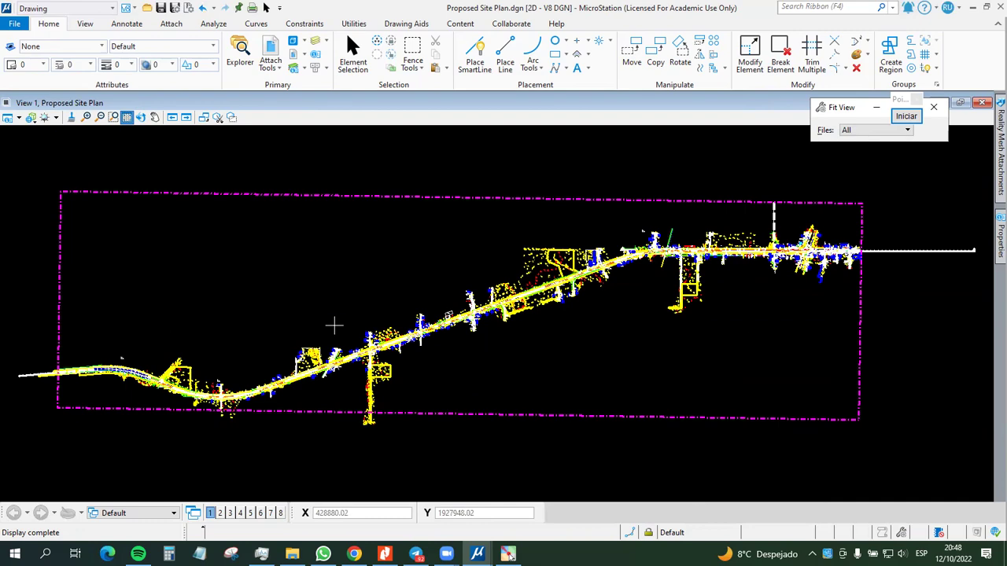
Step: Examine the alignment of the references along the road corridor and around the intersection near station 1146
{"action": "scroll", "coordinate": [363, 364], "scroll_direction": "up", "scroll_amount": 5}
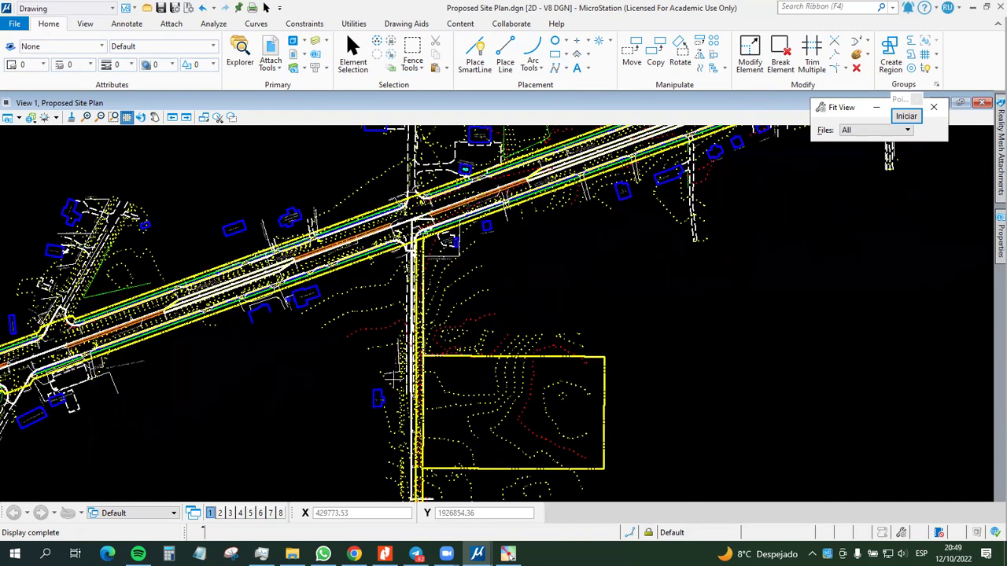
{"action": "middle_click_drag", "start_coordinate": [441, 249], "coordinate": [441, 433]}
{"action": "middle_click_drag", "start_coordinate": [540, 268], "coordinate": [445, 380]}
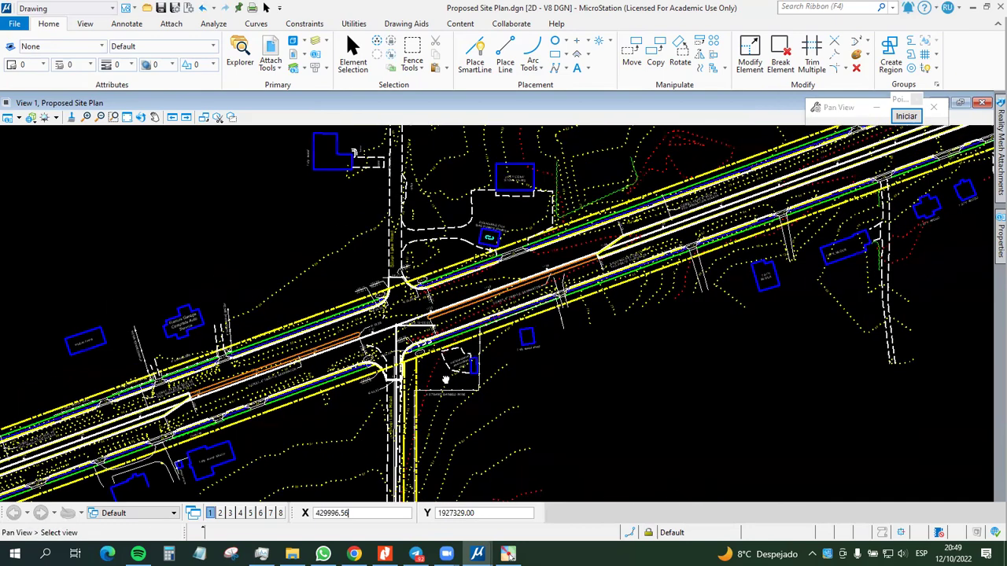
{"action": "mouse_move", "coordinate": [644, 312]}
{"action": "middle_mouse_down"}
{"action": "mouse_move", "coordinate": [549, 378]}
{"action": "mouse_move", "coordinate": [388, 335]}
{"action": "middle_mouse_up"}
{"action": "middle_click_drag", "start_coordinate": [581, 303], "coordinate": [525, 329]}
{"action": "middle_click_drag", "start_coordinate": [667, 274], "coordinate": [554, 314]}
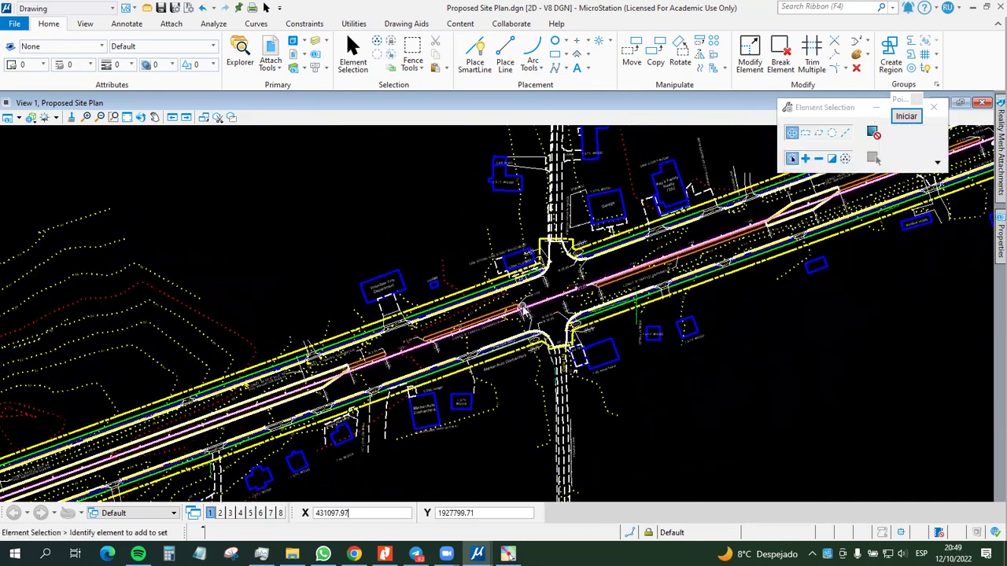
{"action": "scroll", "coordinate": [522, 310], "scroll_direction": "up", "scroll_amount": 5}
{"action": "middle_click_drag", "start_coordinate": [711, 265], "coordinate": [612, 285]}
{"action": "middle_click_drag", "start_coordinate": [791, 175], "coordinate": [617, 302]}
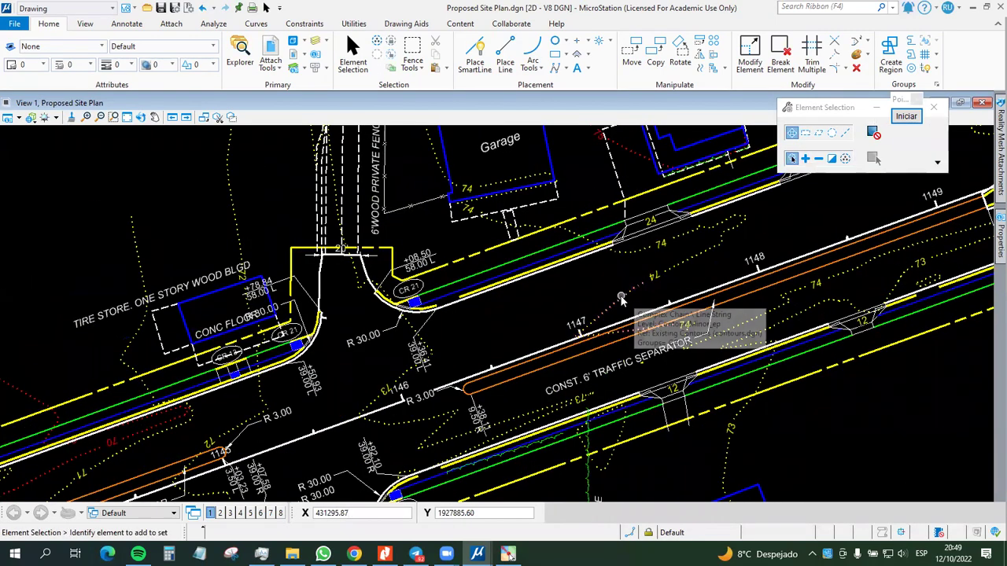
Step: Examine the alignment of the references along the road corridor from station 1147 to the median near station 1153
{"action": "scroll", "coordinate": [621, 299], "scroll_direction": "down", "scroll_amount": 4}
{"action": "scroll", "coordinate": [481, 331], "scroll_direction": "up", "scroll_amount": 4}
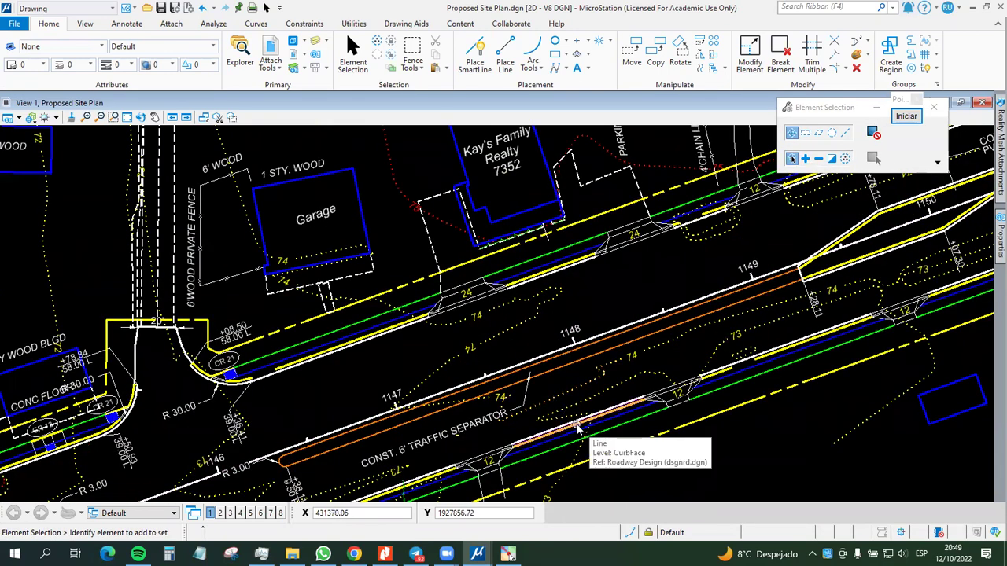
{"action": "middle_click_drag", "start_coordinate": [543, 437], "coordinate": [531, 335]}
{"action": "scroll", "coordinate": [467, 371], "scroll_direction": "up", "scroll_amount": 4}
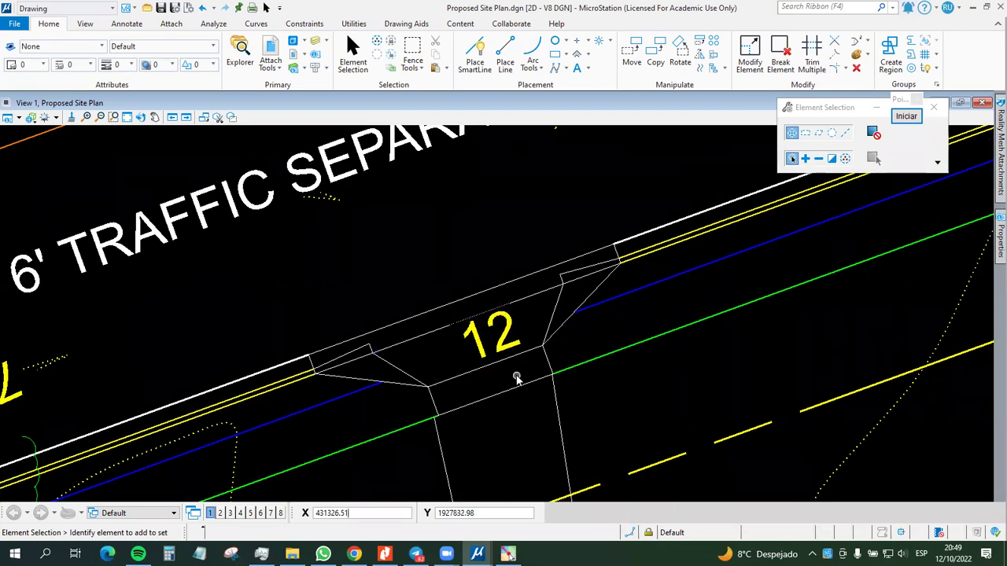
{"action": "scroll", "coordinate": [517, 379], "scroll_direction": "down", "scroll_amount": 5}
{"action": "middle_click_drag", "start_coordinate": [596, 276], "coordinate": [414, 393]}
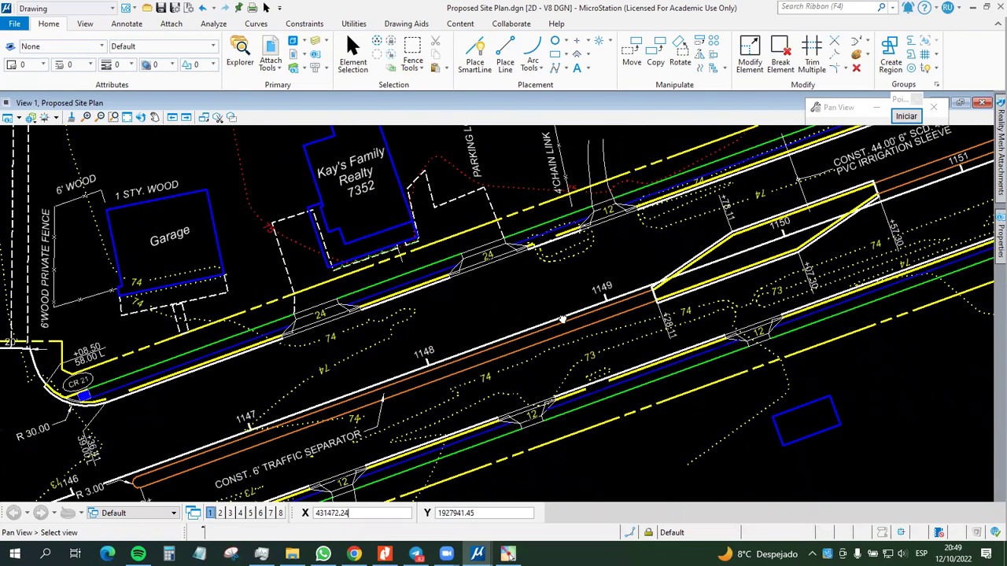
{"action": "middle_click_drag", "start_coordinate": [562, 320], "coordinate": [438, 375]}
{"action": "middle_click_drag", "start_coordinate": [606, 339], "coordinate": [506, 290]}
{"action": "mouse_move", "coordinate": [631, 271]}
{"action": "middle_mouse_down"}
{"action": "mouse_move", "coordinate": [517, 286]}
{"action": "mouse_move", "coordinate": [345, 341]}
{"action": "middle_mouse_up"}
{"action": "middle_click_drag", "start_coordinate": [555, 293], "coordinate": [498, 331]}
{"action": "mouse_move", "coordinate": [613, 259]}
{"action": "middle_mouse_down"}
{"action": "mouse_move", "coordinate": [488, 378]}
{"action": "mouse_move", "coordinate": [551, 331]}
{"action": "mouse_move", "coordinate": [512, 346]}
{"action": "middle_mouse_up"}
{"action": "middle_click_drag", "start_coordinate": [613, 315], "coordinate": [545, 347]}
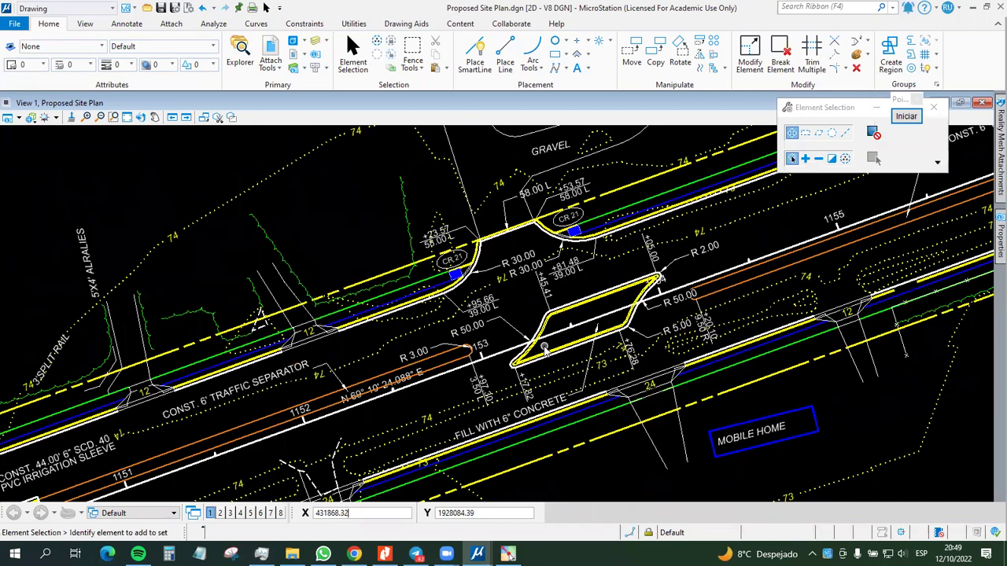
Step: Examine the curb ramp hatching near station 1153 and the reference alignment at the intersection near station 1161
{"action": "scroll", "coordinate": [469, 252], "scroll_direction": "up", "scroll_amount": 3}
{"action": "scroll", "coordinate": [430, 307], "scroll_direction": "up", "scroll_amount": 3}
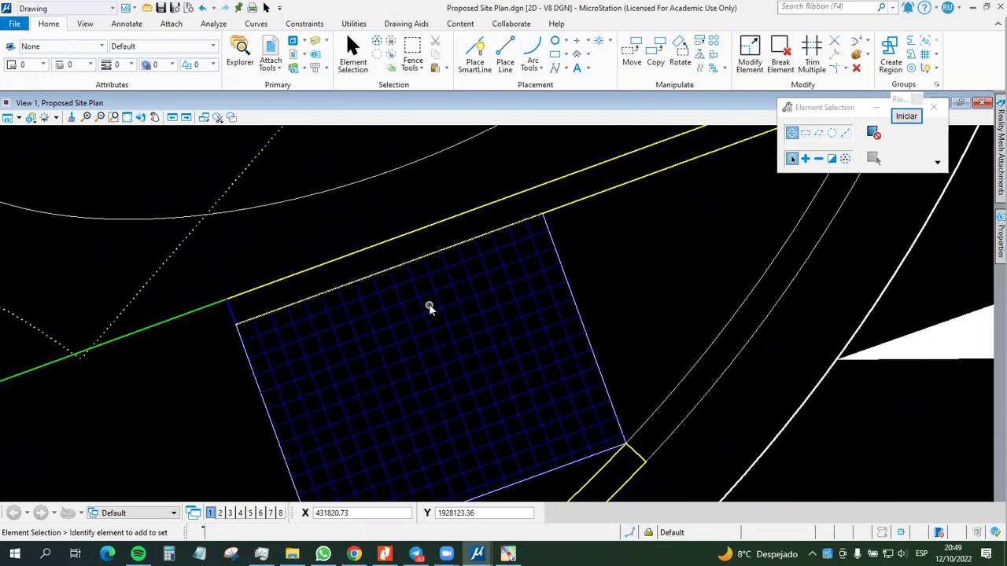
{"action": "scroll", "coordinate": [430, 307], "scroll_direction": "down", "scroll_amount": 5}
{"action": "mouse_move", "coordinate": [708, 214]}
{"action": "middle_mouse_down"}
{"action": "mouse_move", "coordinate": [569, 277]}
{"action": "mouse_move", "coordinate": [483, 351]}
{"action": "mouse_move", "coordinate": [370, 379]}
{"action": "middle_mouse_up"}
{"action": "mouse_move", "coordinate": [712, 289]}
{"action": "middle_mouse_down"}
{"action": "mouse_move", "coordinate": [379, 376]}
{"action": "mouse_move", "coordinate": [371, 393]}
{"action": "middle_mouse_up"}
{"action": "scroll", "coordinate": [520, 324], "scroll_direction": "down", "scroll_amount": 4}
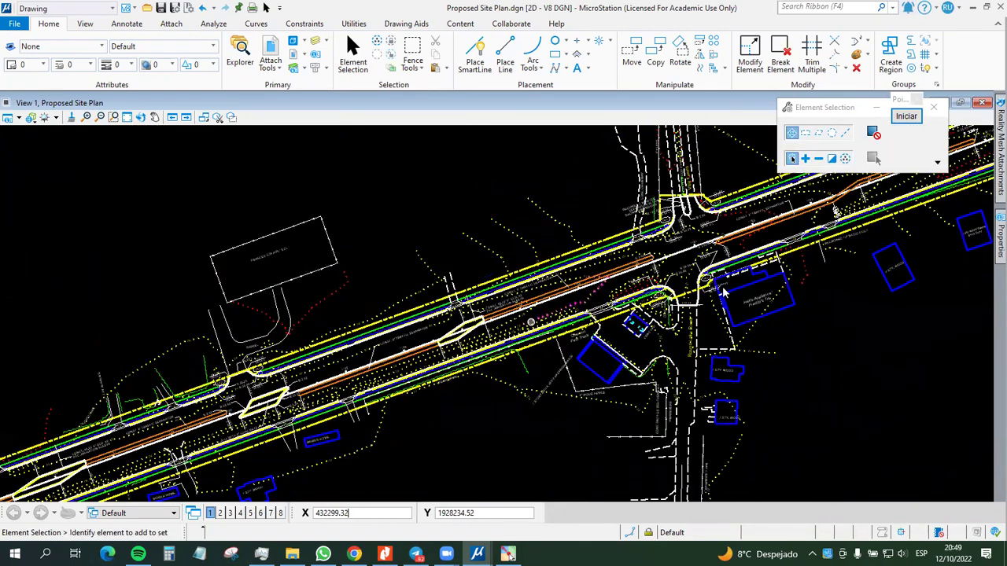
{"action": "scroll", "coordinate": [724, 292], "scroll_direction": "up", "scroll_amount": 3}
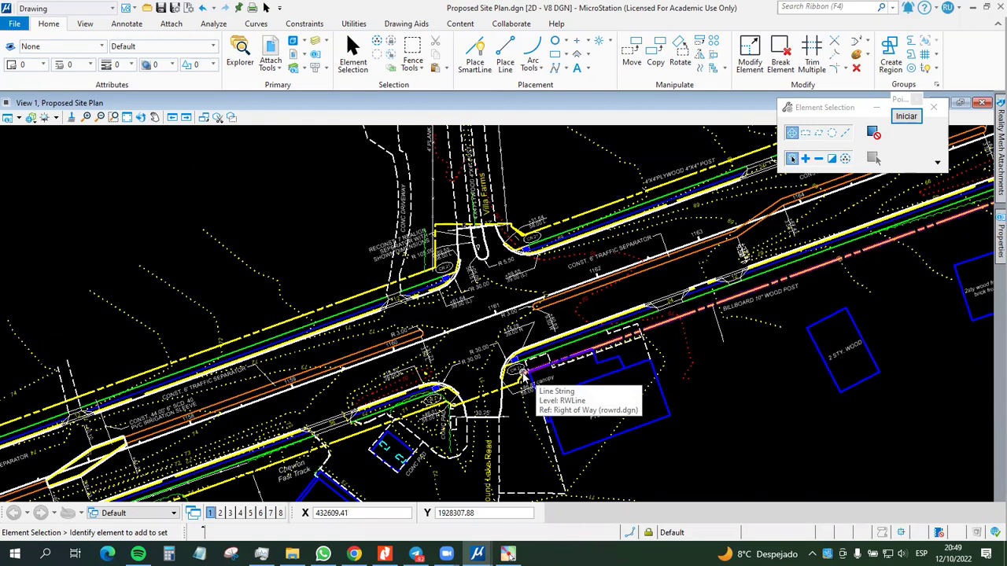
Step: Examine the full extent of the project and the straight eastern section of the corridor
{"action": "scroll", "coordinate": [523, 377], "scroll_direction": "down", "scroll_amount": 6}
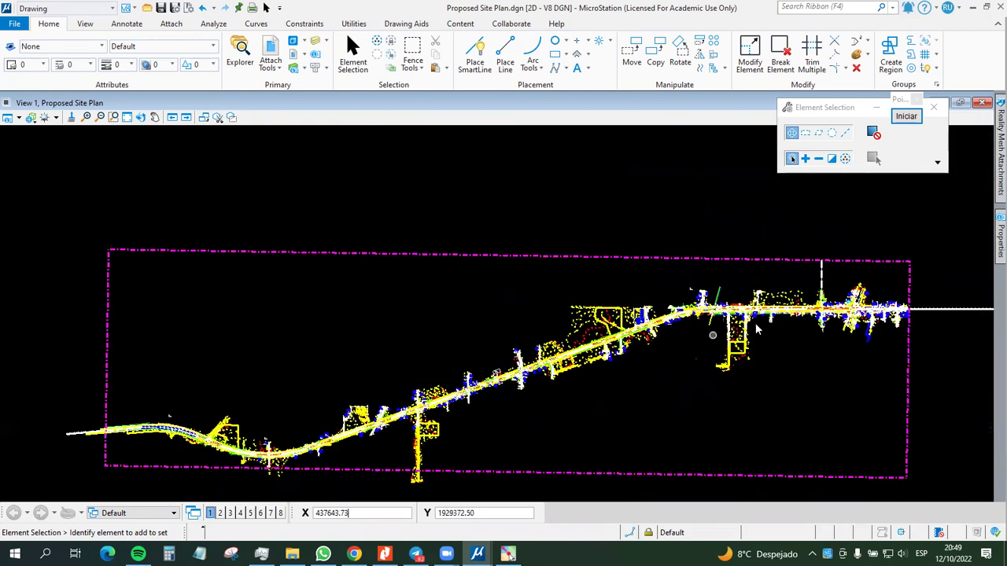
{"action": "scroll", "coordinate": [777, 318], "scroll_direction": "up", "scroll_amount": 3}
{"action": "scroll", "coordinate": [775, 319], "scroll_direction": "up", "scroll_amount": 5}
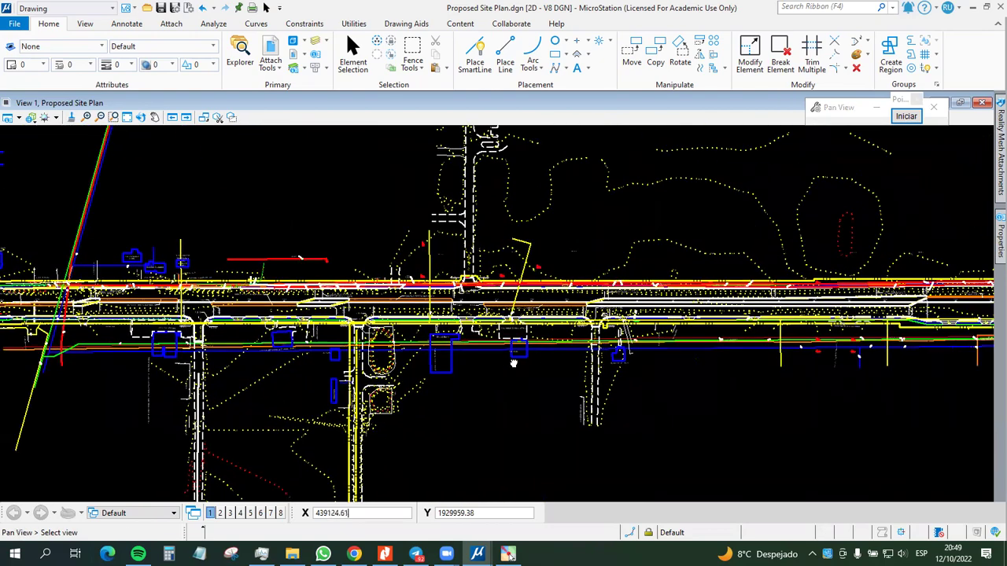
{"action": "scroll", "coordinate": [764, 320], "scroll_direction": "down", "scroll_amount": 3}
{"action": "scroll", "coordinate": [590, 325], "scroll_direction": "down", "scroll_amount": 3}
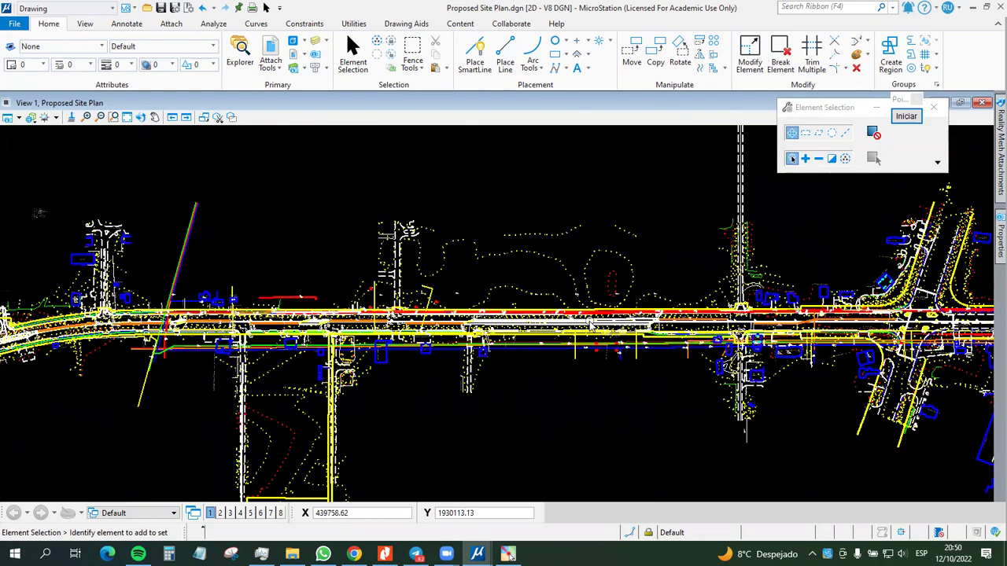
{"action": "scroll", "coordinate": [592, 324], "scroll_direction": "down", "scroll_amount": 2}
{"action": "scroll", "coordinate": [590, 324], "scroll_direction": "down", "scroll_amount": 3}
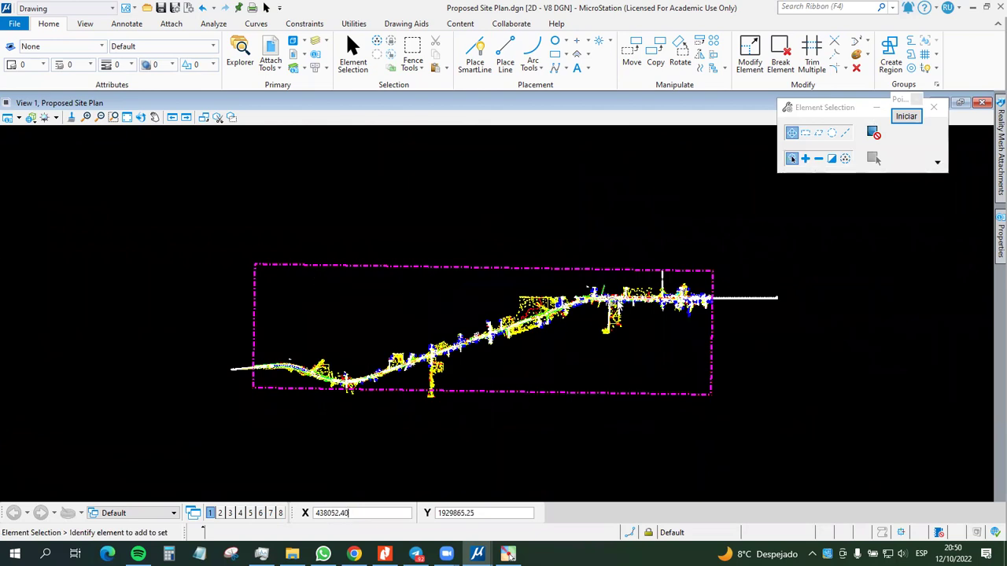
{"action": "scroll", "coordinate": [668, 297], "scroll_direction": "up", "scroll_amount": 6}
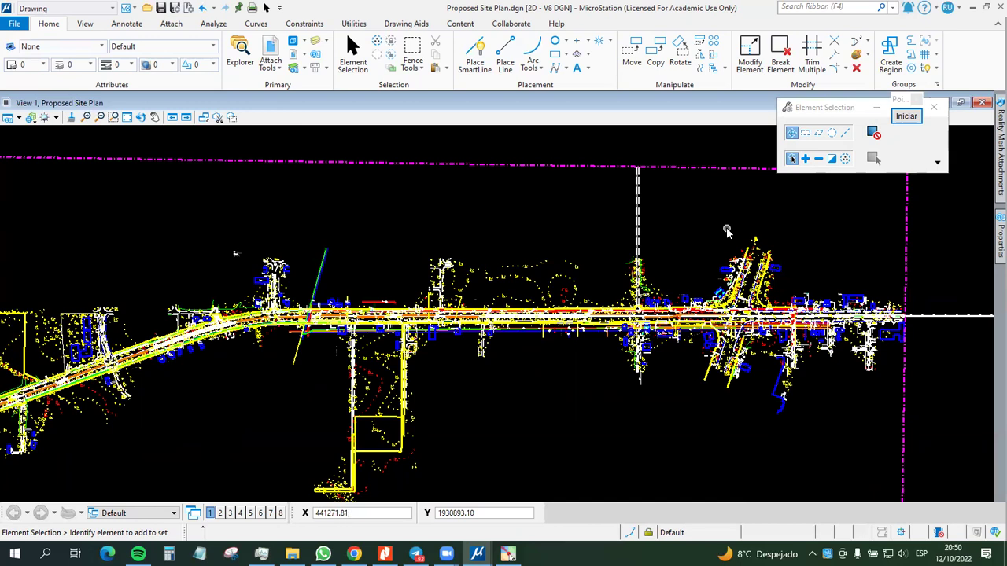
Step: Review the levels available in the active file, keeping Default as the active level
{"action": "left_click", "coordinate": [142, 49]}
{"action": "left_click", "coordinate": [157, 47]}
{"action": "left_click", "coordinate": [189, 47]}
{"action": "left_click", "coordinate": [189, 49]}
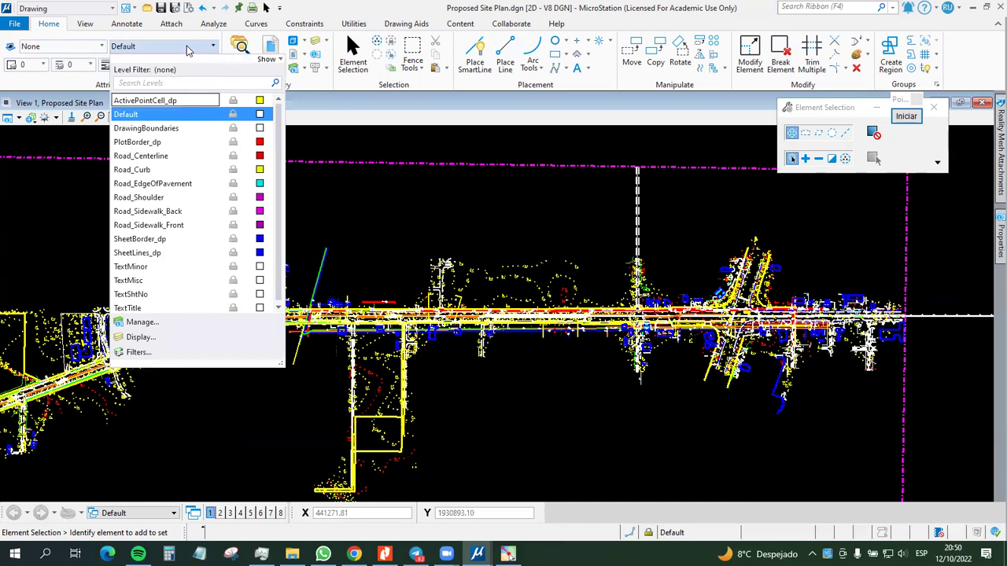
{"action": "left_click", "coordinate": [187, 50]}
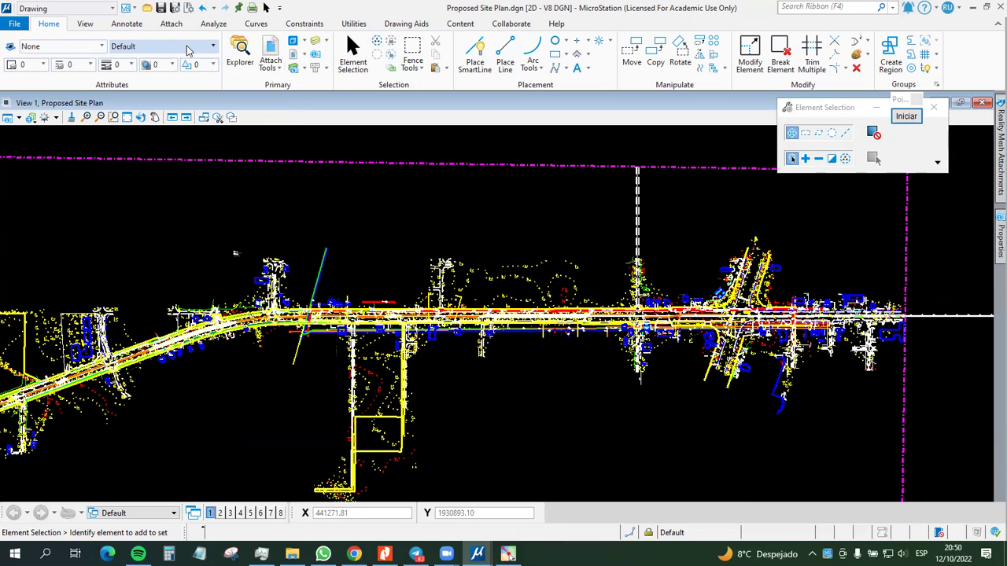
{"action": "left_click", "coordinate": [189, 47]}
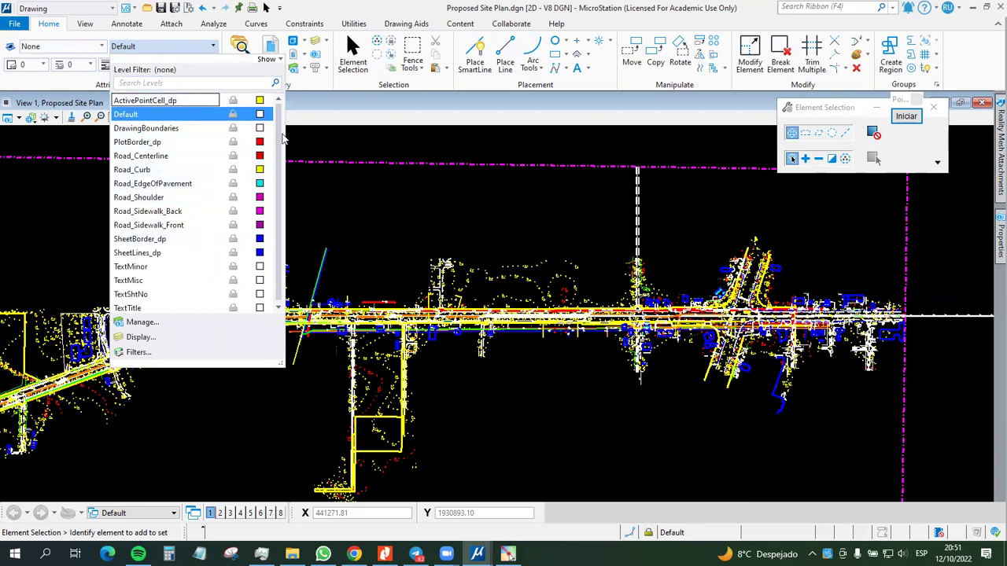
{"action": "left_click", "coordinate": [214, 50]}
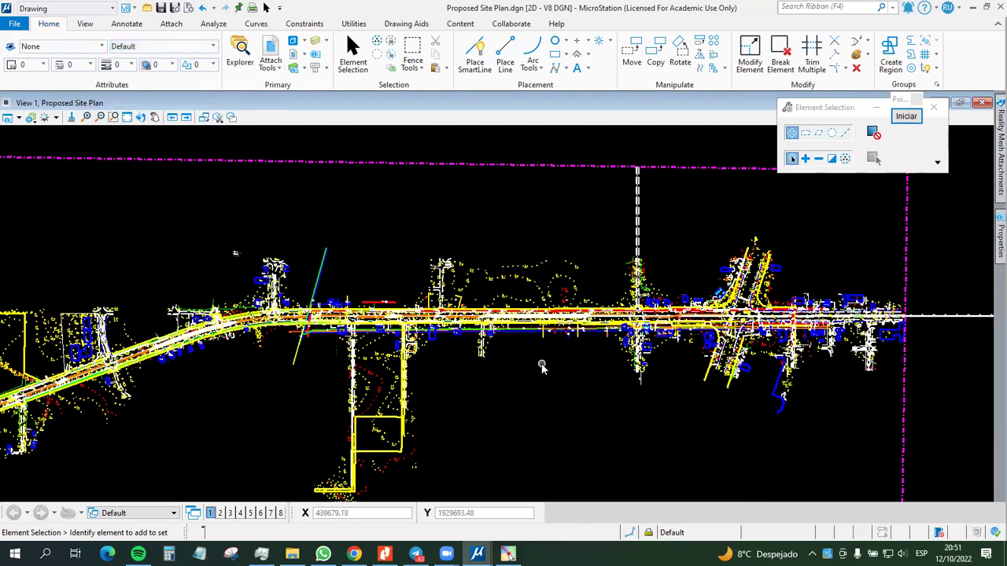
Step: Draw a single straight SmartLine on the Default level in the empty area south of the corridor
{"action": "scroll", "coordinate": [551, 366], "scroll_direction": "up", "scroll_amount": 2}
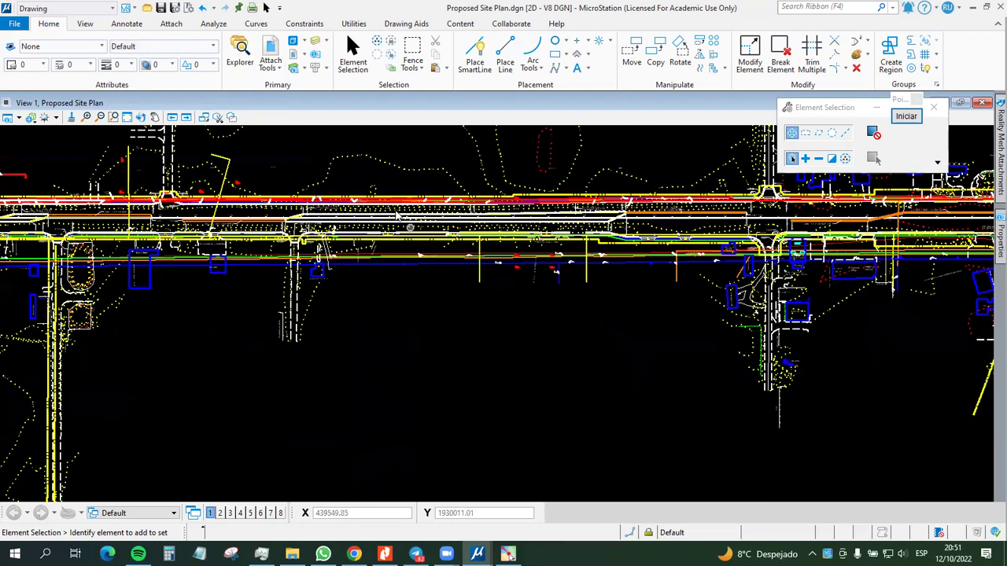
{"action": "scroll", "coordinate": [397, 213], "scroll_direction": "up", "scroll_amount": 3}
{"action": "scroll", "coordinate": [397, 212], "scroll_direction": "down", "scroll_amount": 3}
{"action": "middle_click_drag", "start_coordinate": [441, 243], "coordinate": [445, 262]}
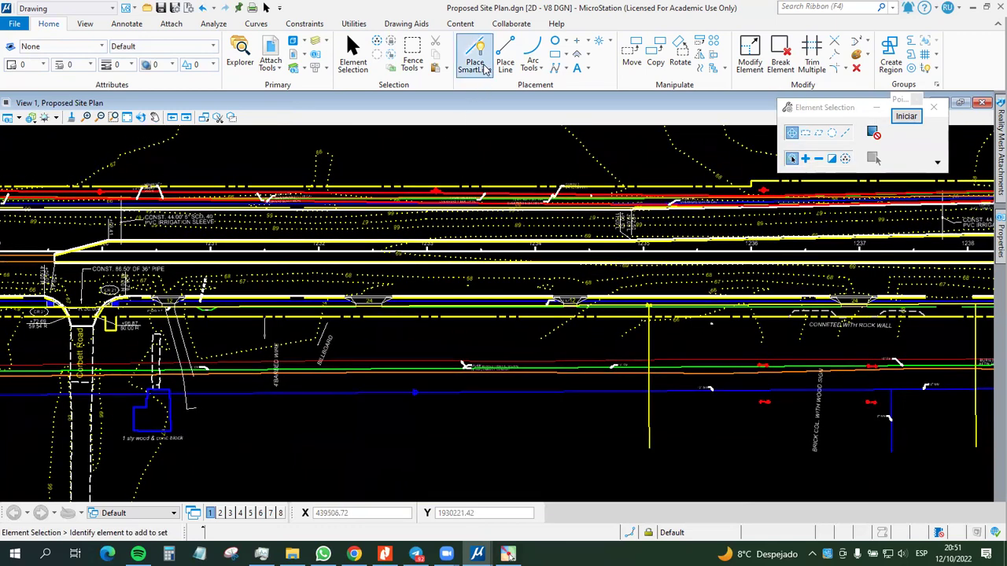
{"action": "left_click", "coordinate": [475, 55]}
{"action": "scroll", "coordinate": [277, 410], "scroll_direction": "down", "scroll_amount": 3}
{"action": "left_click", "coordinate": [280, 458]}
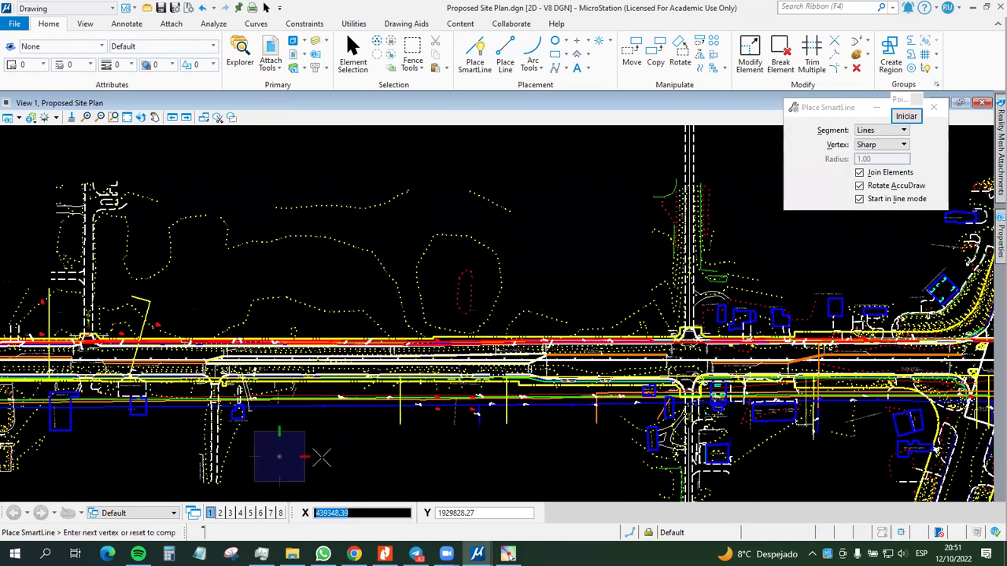
{"action": "left_click", "coordinate": [421, 463]}
{"action": "key", "text": "Escape"}
{"action": "scroll", "coordinate": [354, 419], "scroll_direction": "up", "scroll_amount": 3}
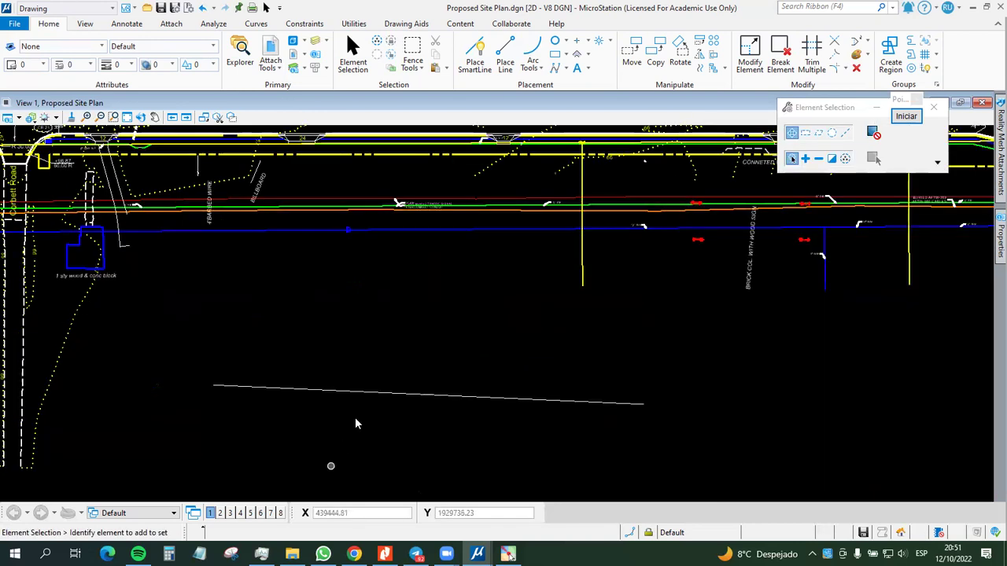
{"action": "scroll", "coordinate": [377, 406], "scroll_direction": "up", "scroll_amount": 2}
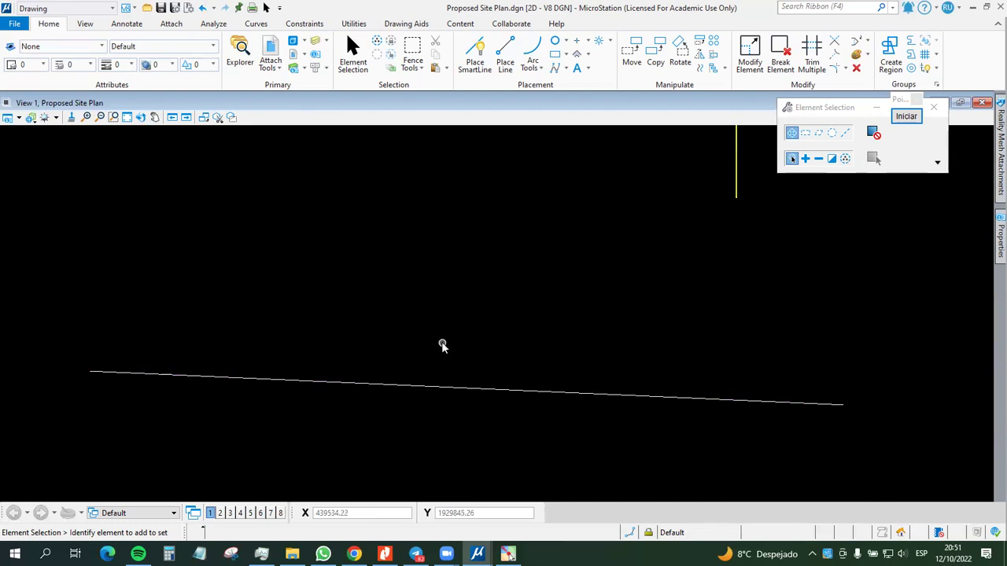
Step: Set DrawingBoundaries as the active level
{"action": "left_click", "coordinate": [176, 49]}
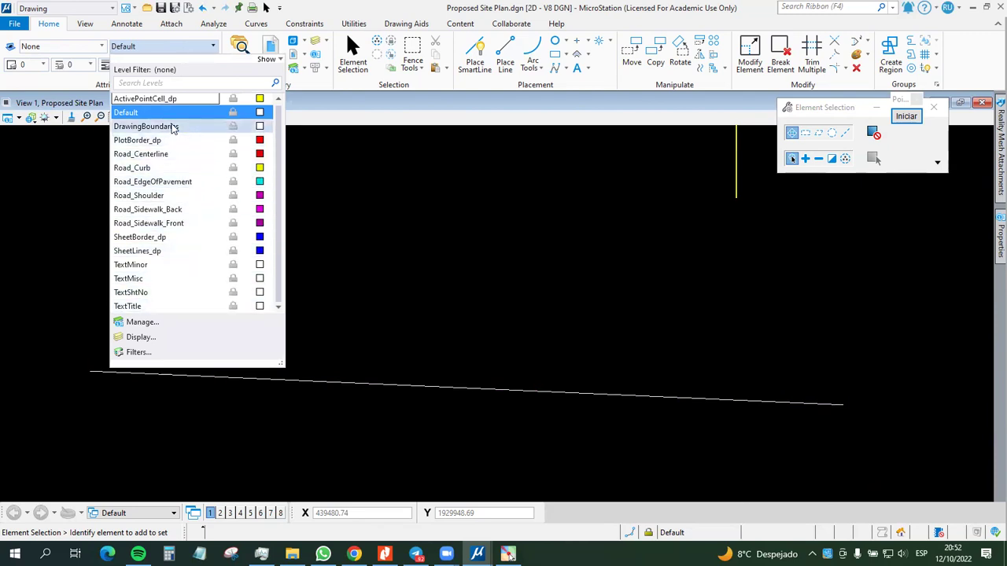
{"action": "left_click", "coordinate": [146, 127]}
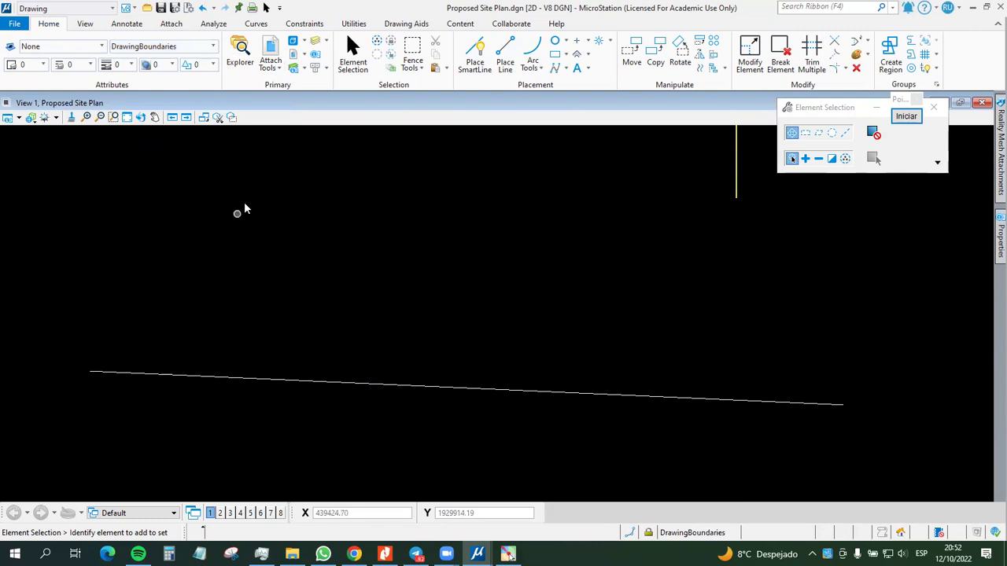
{"action": "scroll", "coordinate": [317, 322], "scroll_direction": "down", "scroll_amount": 5}
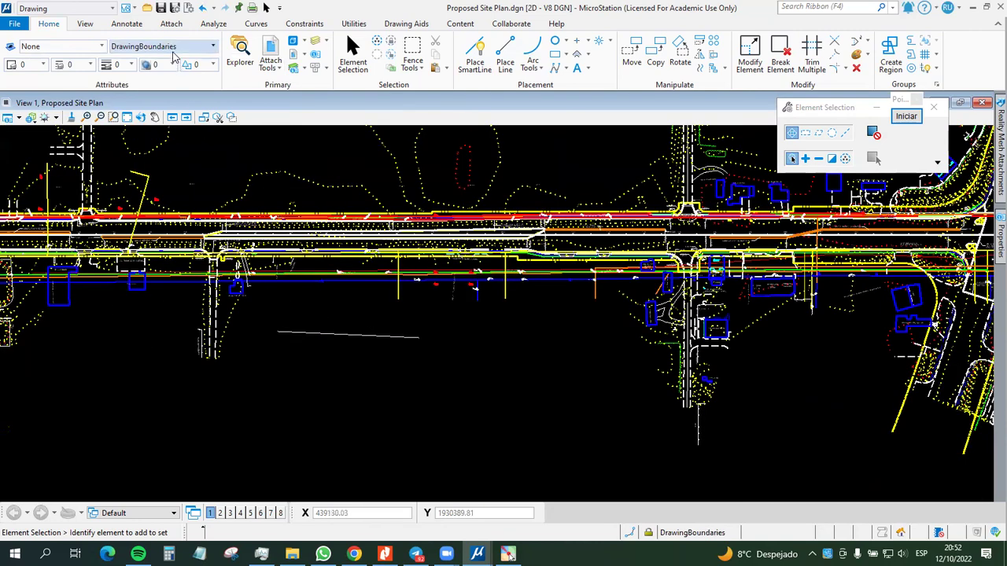
{"action": "scroll", "coordinate": [312, 362], "scroll_direction": "up", "scroll_amount": 5}
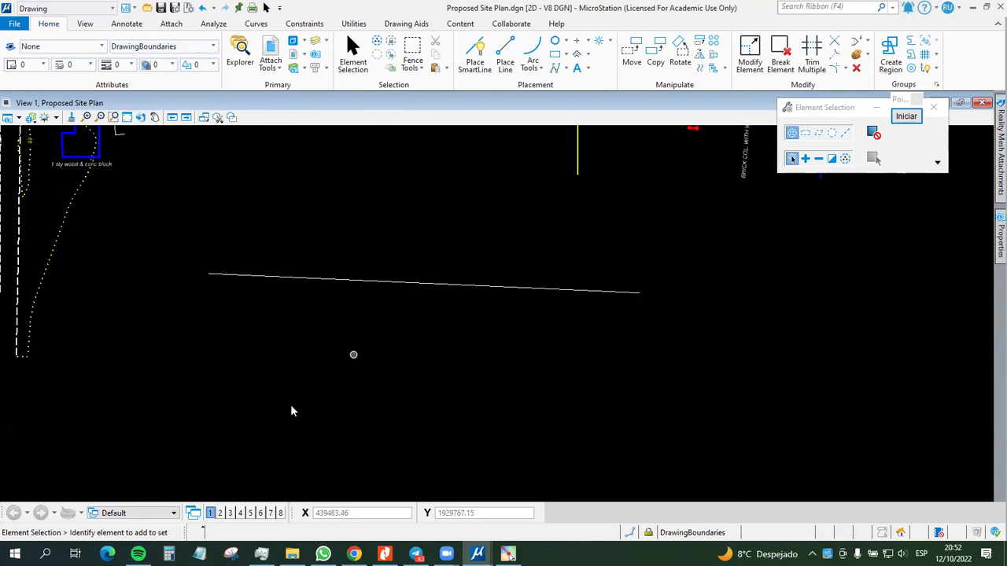
Step: Draw a three-segment zigzag SmartLine across the straight line on the DrawingBoundaries level
{"action": "left_click", "coordinate": [475, 59]}
{"action": "left_click", "coordinate": [219, 331]}
{"action": "left_click", "coordinate": [365, 236]}
{"action": "left_click", "coordinate": [485, 380]}
{"action": "left_click", "coordinate": [613, 265]}
{"action": "right_click", "coordinate": [613, 265]}
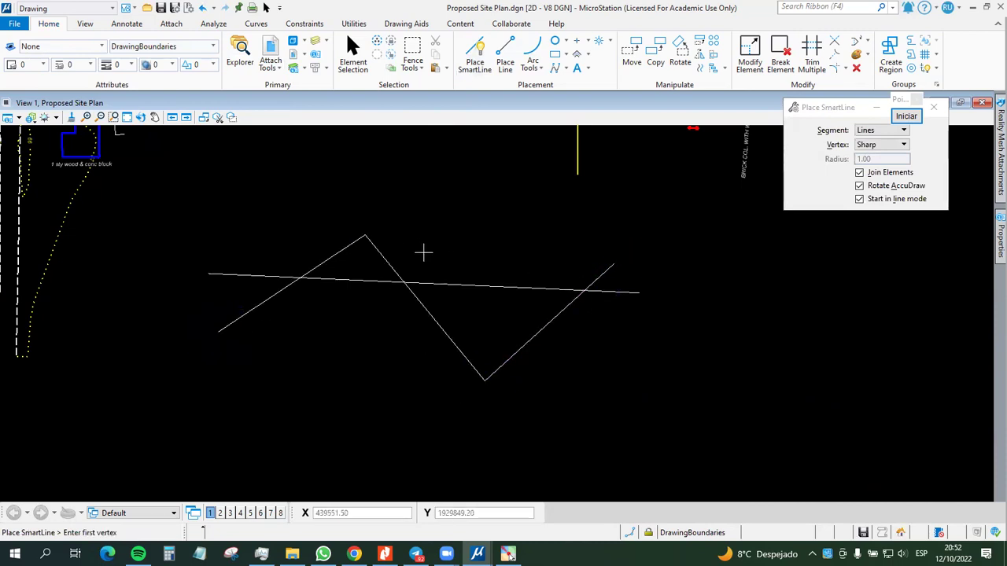
Step: Delete the zigzag line string and the straight line south of the corridor
{"action": "left_click", "coordinate": [352, 54]}
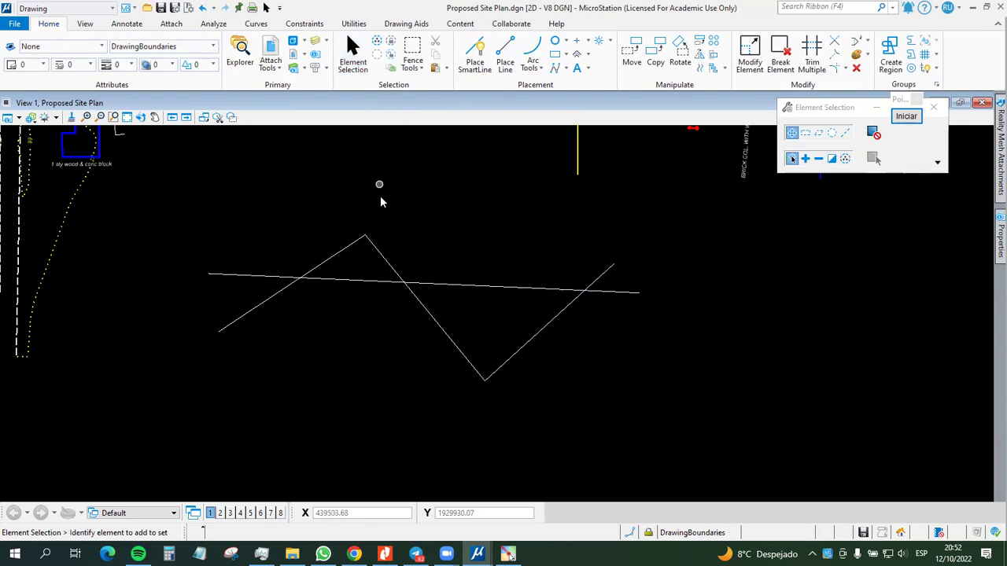
{"action": "left_click", "coordinate": [381, 251]}
{"action": "key", "text": "Delete"}
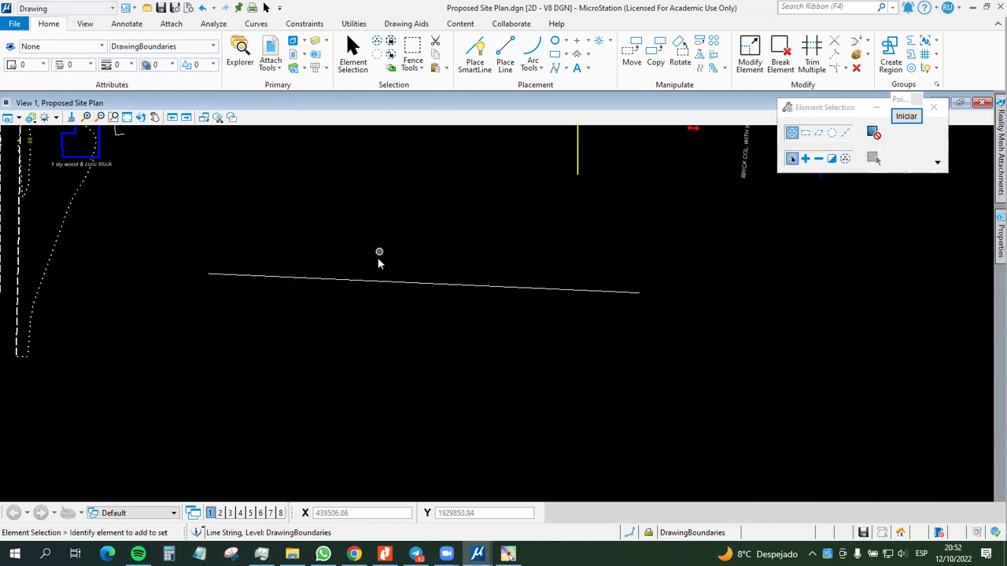
{"action": "middle_click_drag", "start_coordinate": [389, 259], "coordinate": [397, 329]}
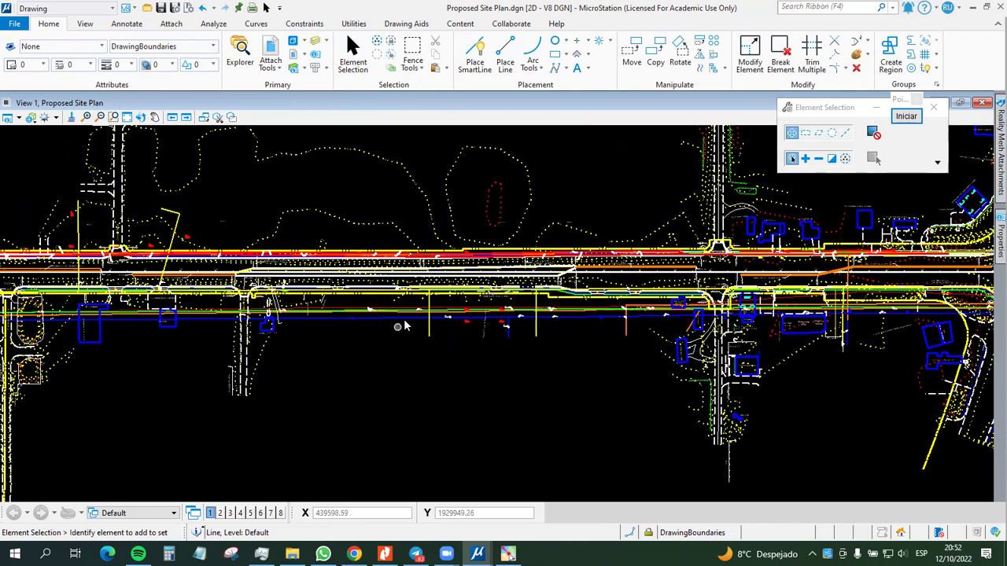
Step: Start the Clip Volume tool for View 1 using the clip-by-element method, with Display Clip Element enabled
{"action": "scroll", "coordinate": [459, 338], "scroll_direction": "down", "scroll_amount": 3}
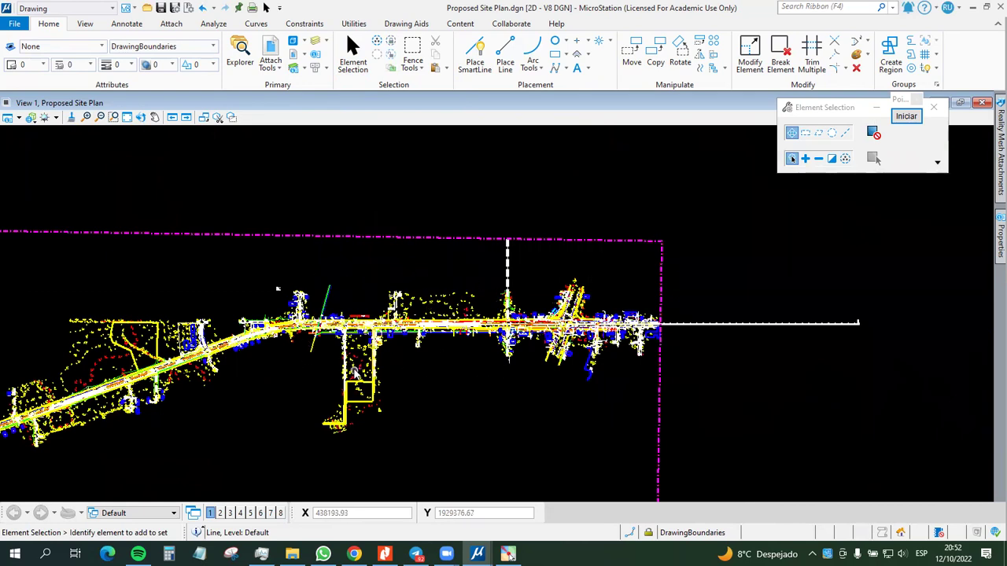
{"action": "scroll", "coordinate": [432, 307], "scroll_direction": "up", "scroll_amount": 2}
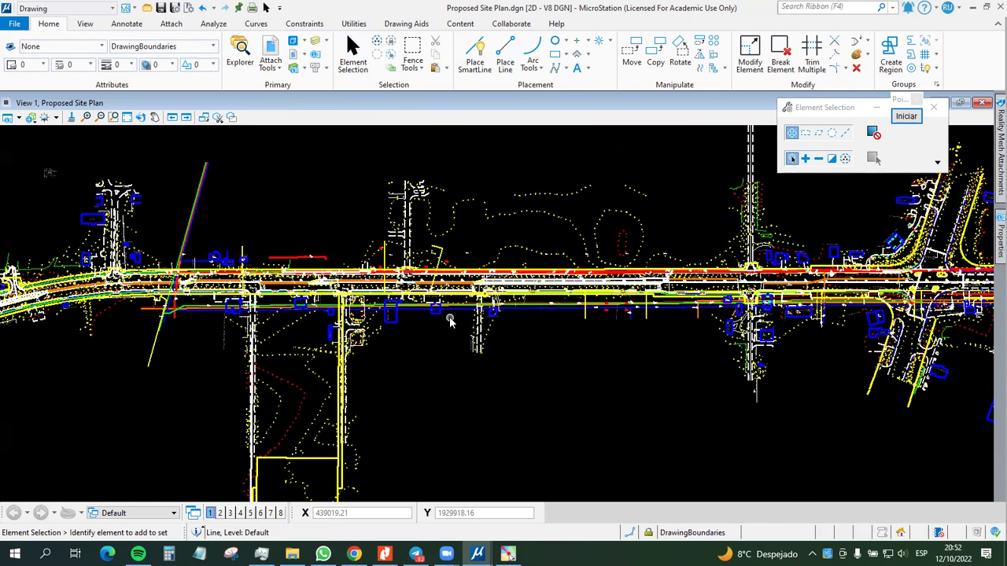
{"action": "mouse_move", "coordinate": [366, 250]}
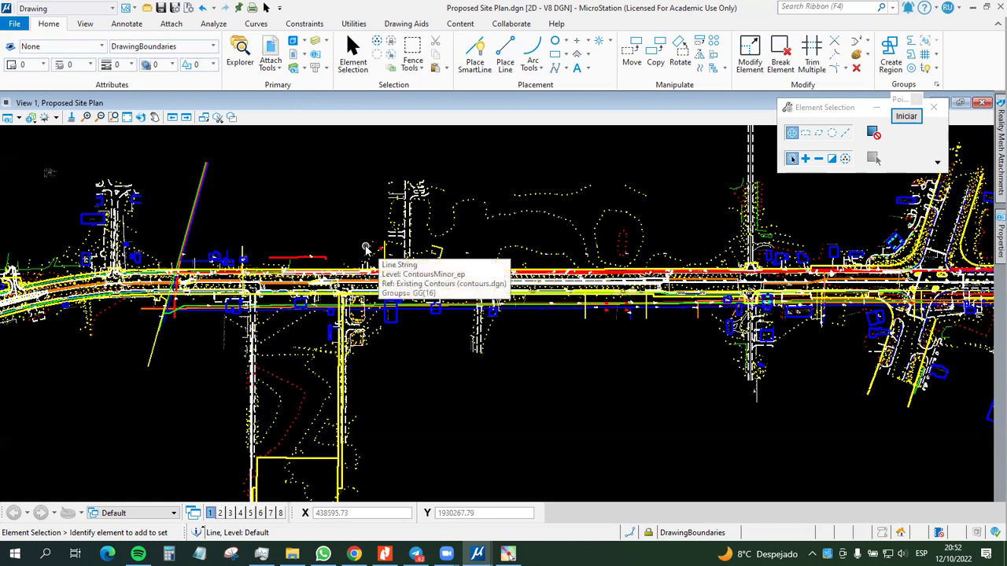
{"action": "left_click", "coordinate": [85, 23]}
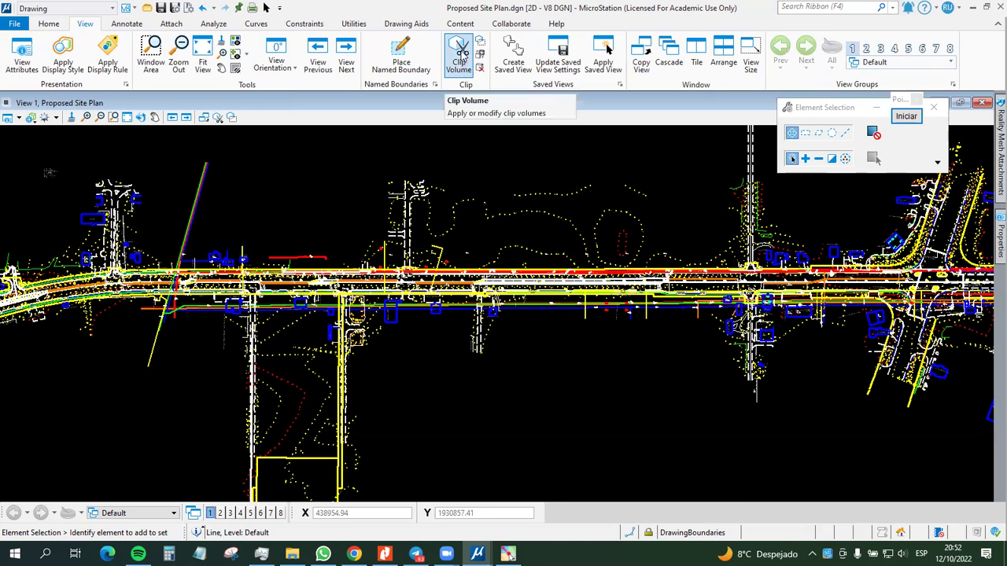
{"action": "left_click", "coordinate": [461, 53]}
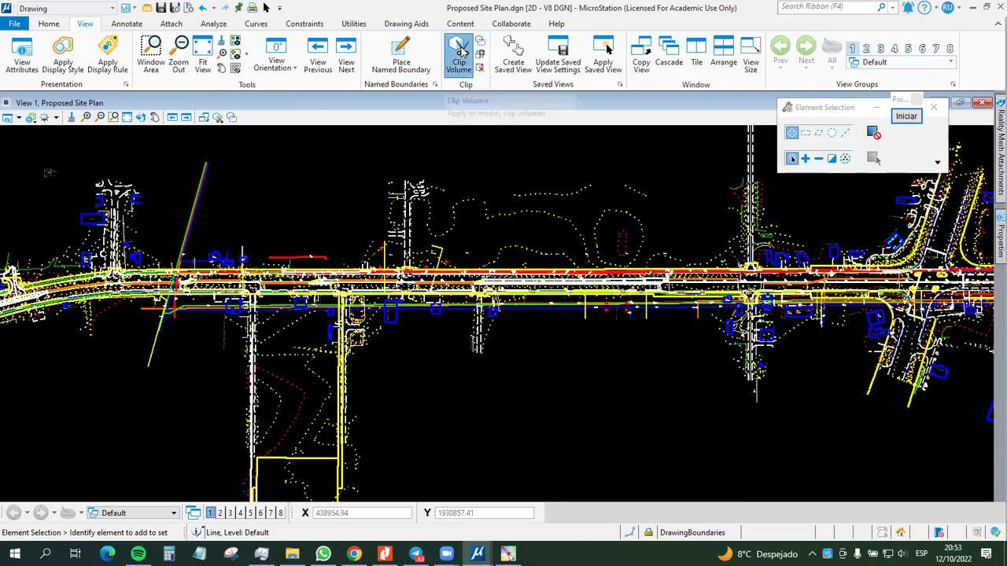
{"action": "left_click_drag", "start_coordinate": [825, 115], "coordinate": [735, 151]}
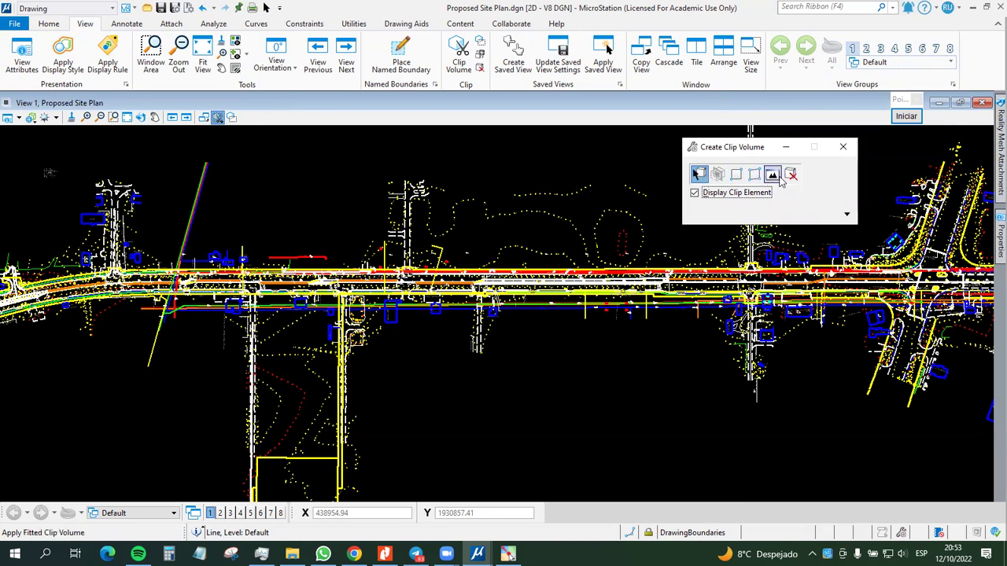
{"action": "left_click", "coordinate": [700, 174]}
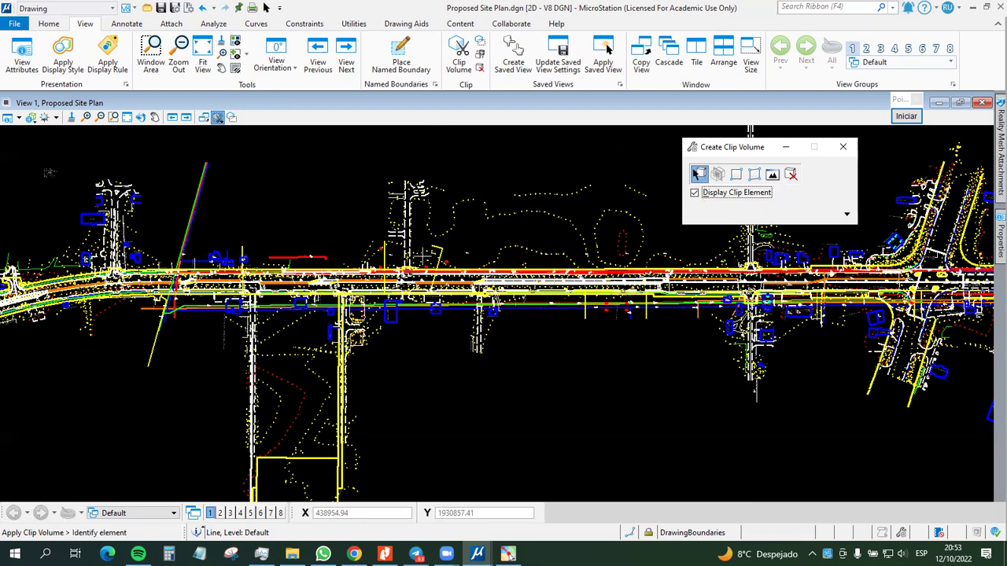
Step: Expand the Create Clip Volume dialog to show its list of saved clips and move it away from the corridor
{"action": "scroll", "coordinate": [423, 254], "scroll_direction": "down", "scroll_amount": 2}
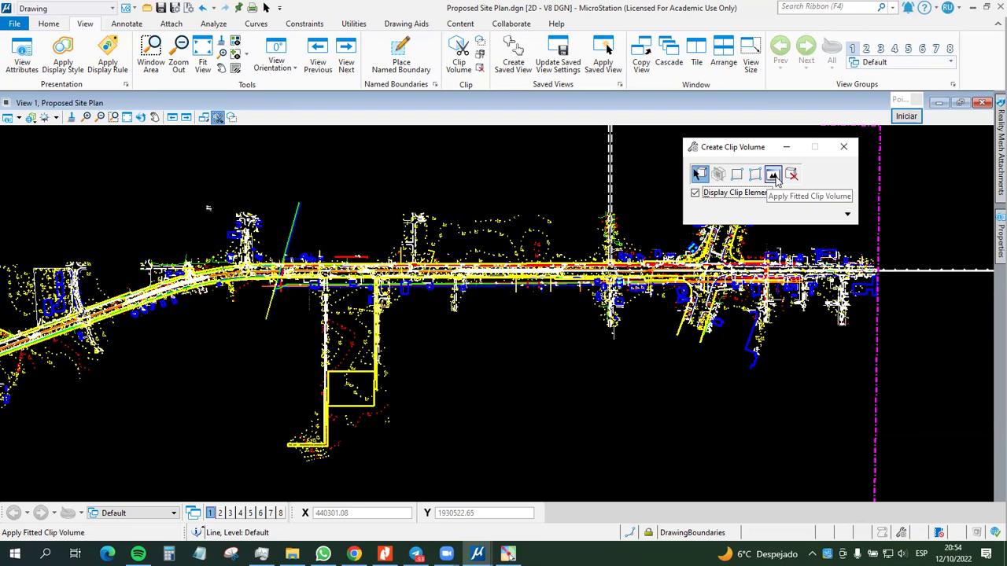
{"action": "left_click", "coordinate": [774, 174]}
{"action": "scroll", "coordinate": [421, 248], "scroll_direction": "up", "scroll_amount": 2}
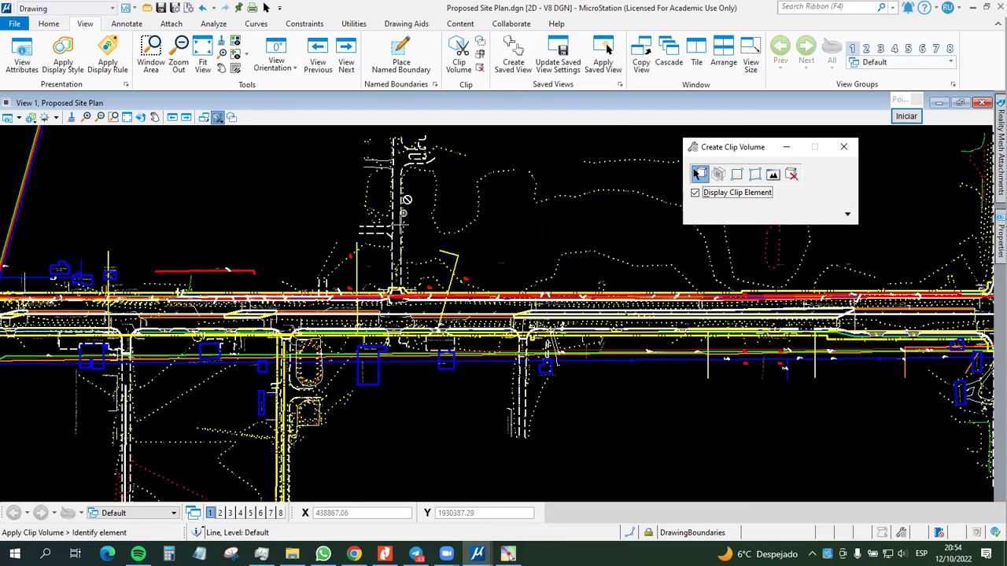
{"action": "left_click", "coordinate": [794, 176]}
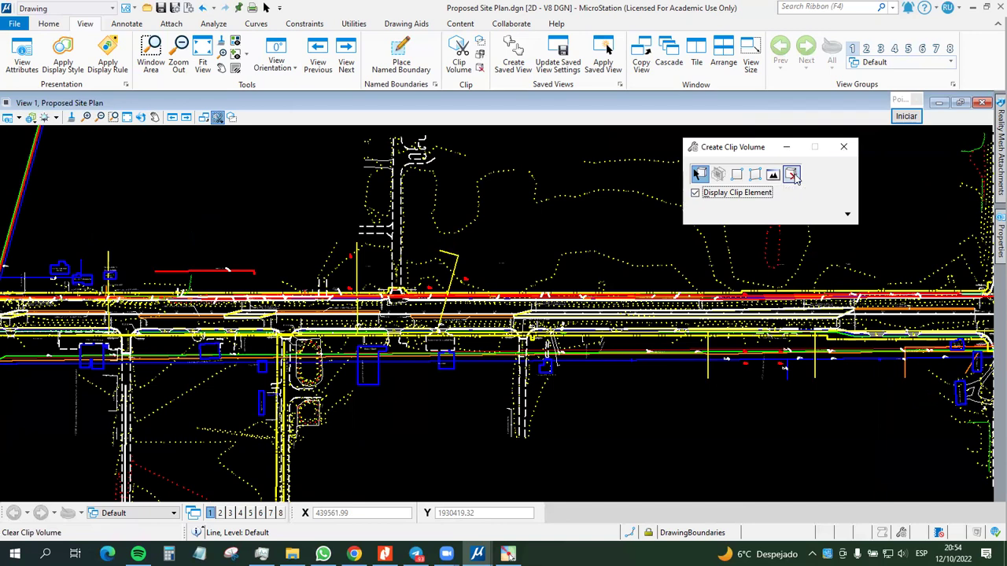
{"action": "left_click", "coordinate": [847, 215]}
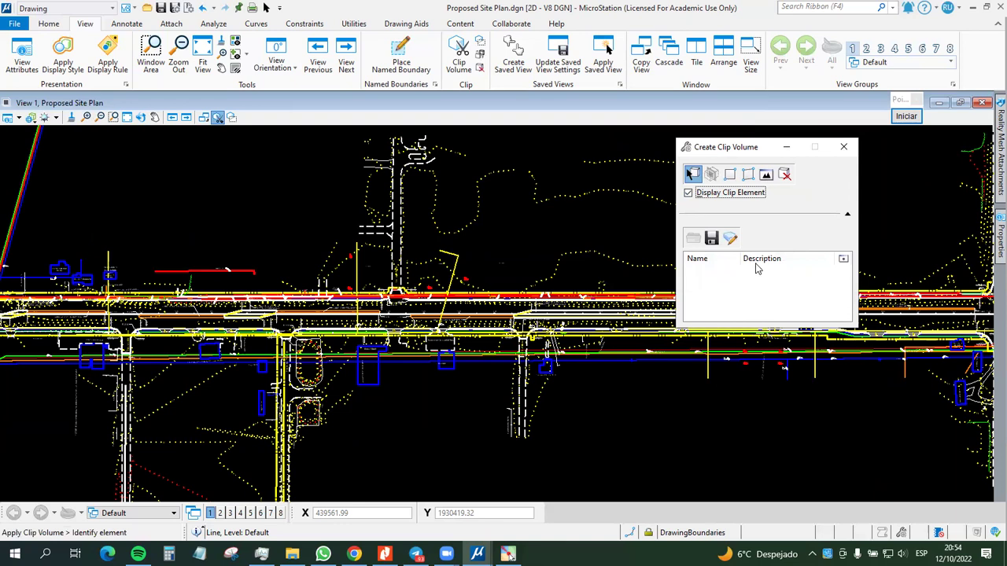
{"action": "left_click_drag", "start_coordinate": [751, 149], "coordinate": [863, 125]}
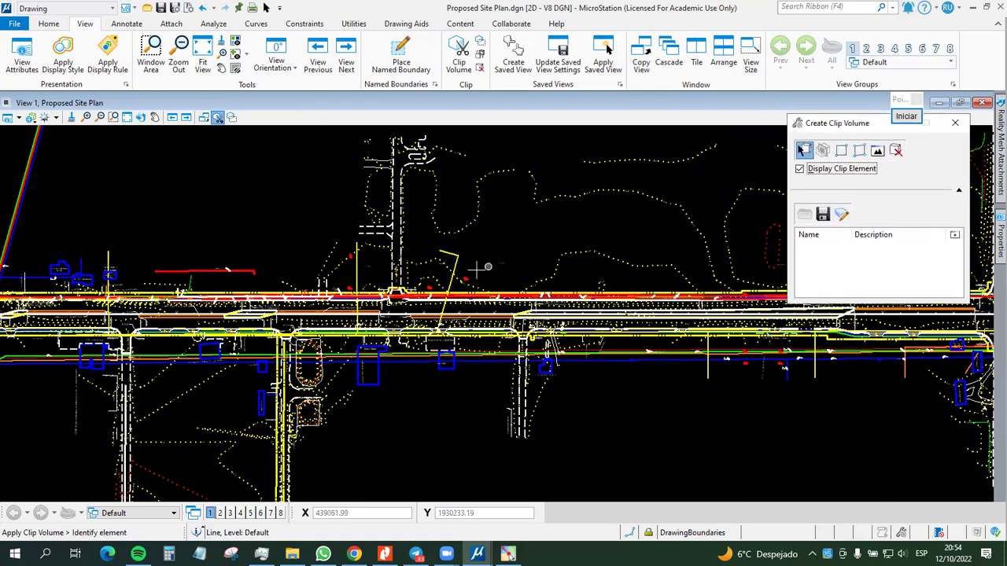
Step: Apply a two-point rectangular clip volume about 2518 by 1171 around the straight corridor stretch with its side roads
{"action": "scroll", "coordinate": [535, 207], "scroll_direction": "down", "scroll_amount": 3}
{"action": "middle_click_drag", "start_coordinate": [845, 228], "coordinate": [738, 226]}
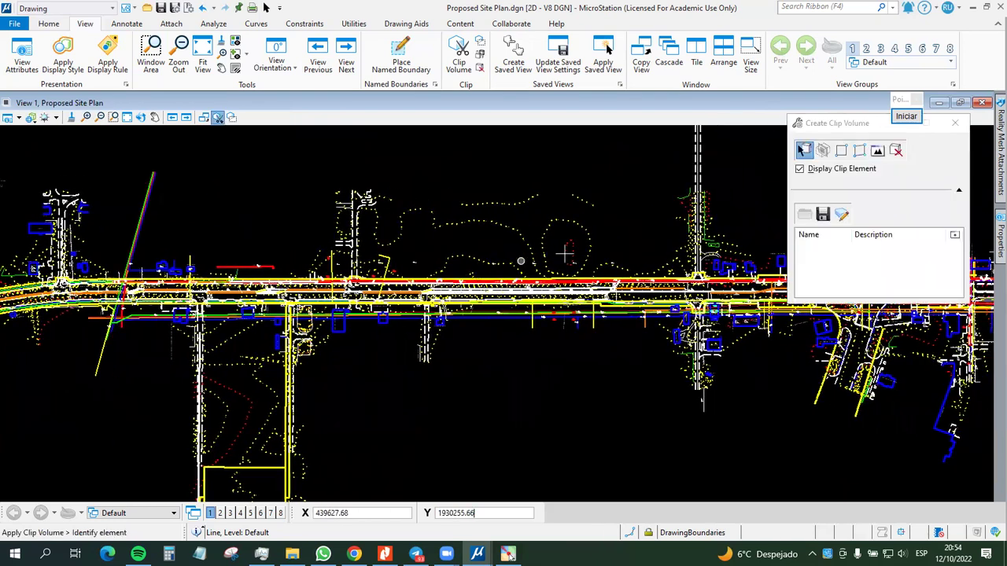
{"action": "left_click", "coordinate": [841, 151]}
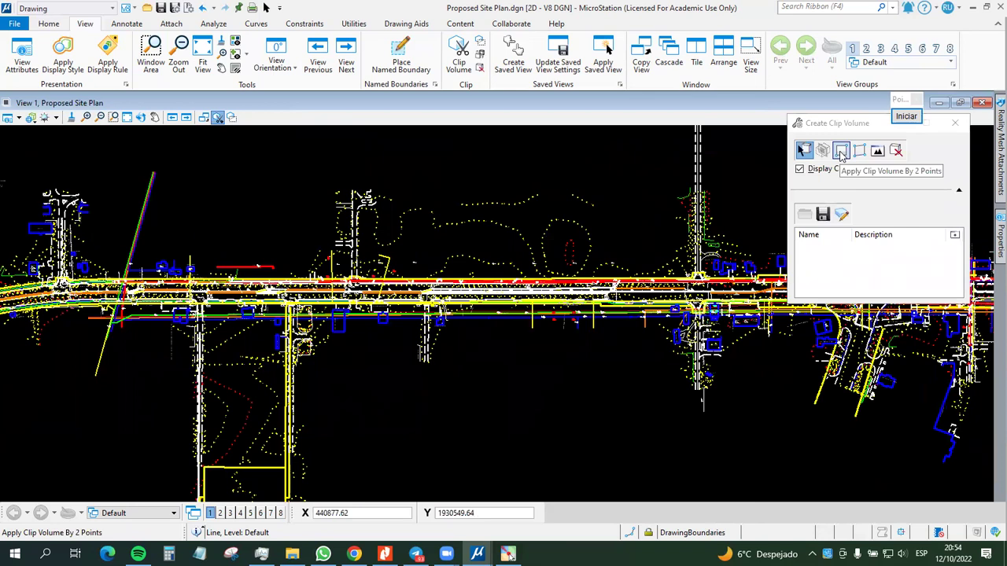
{"action": "left_click", "coordinate": [841, 152]}
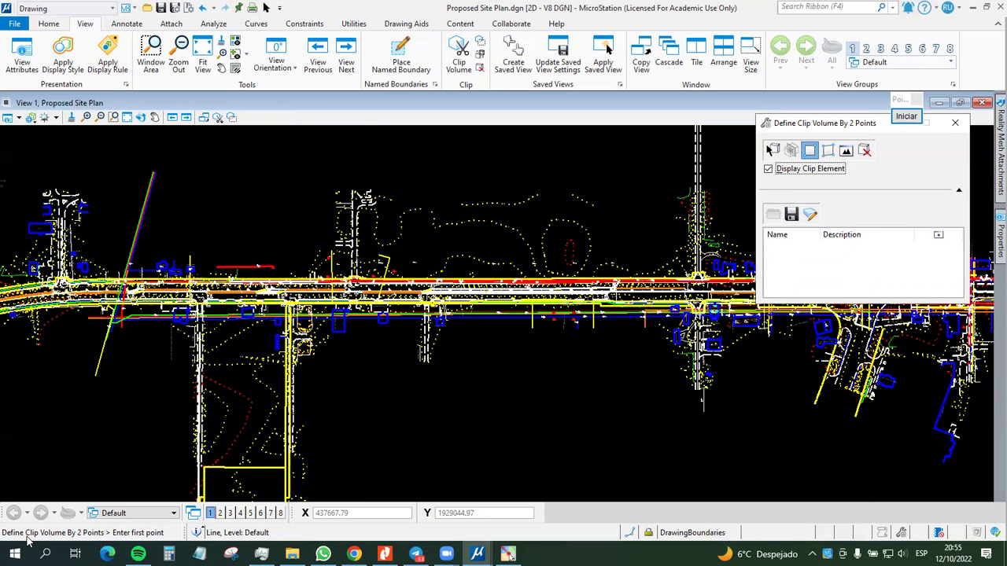
{"action": "left_click", "coordinate": [129, 393]}
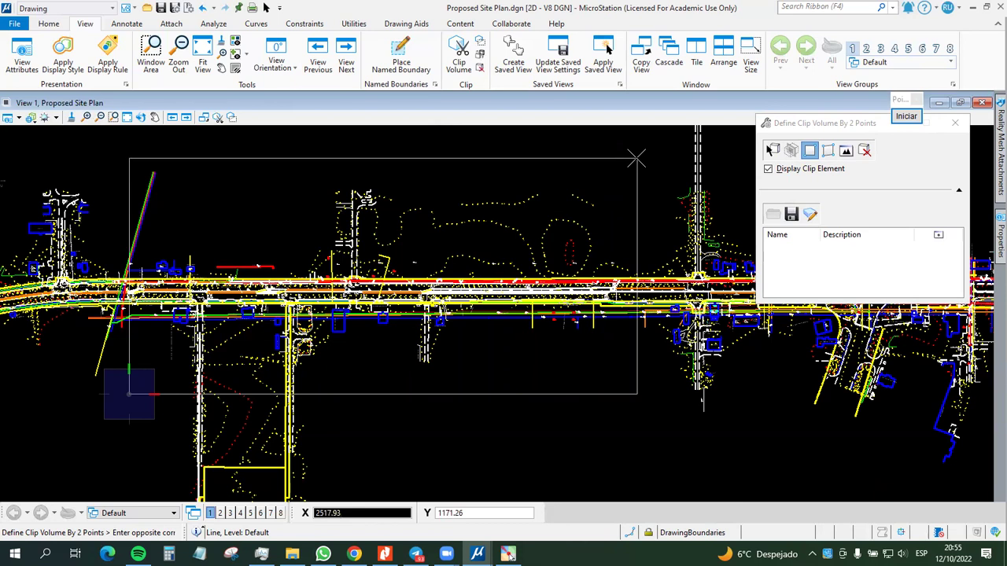
{"action": "left_click", "coordinate": [636, 159]}
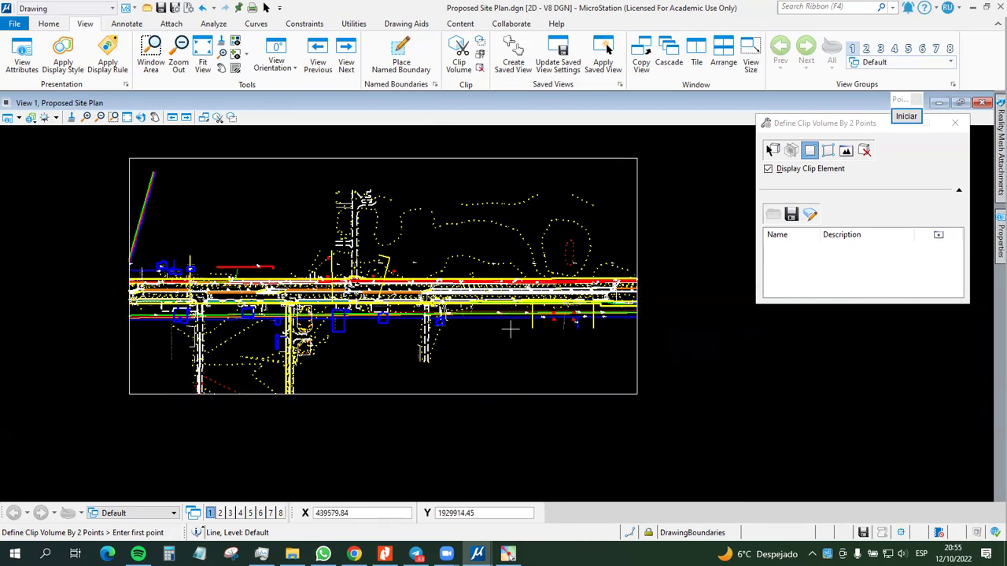
Step: Examine the clipped reference geometry up close and against the surrounding magenta site boundary
{"action": "scroll", "coordinate": [551, 329], "scroll_direction": "down", "scroll_amount": 5}
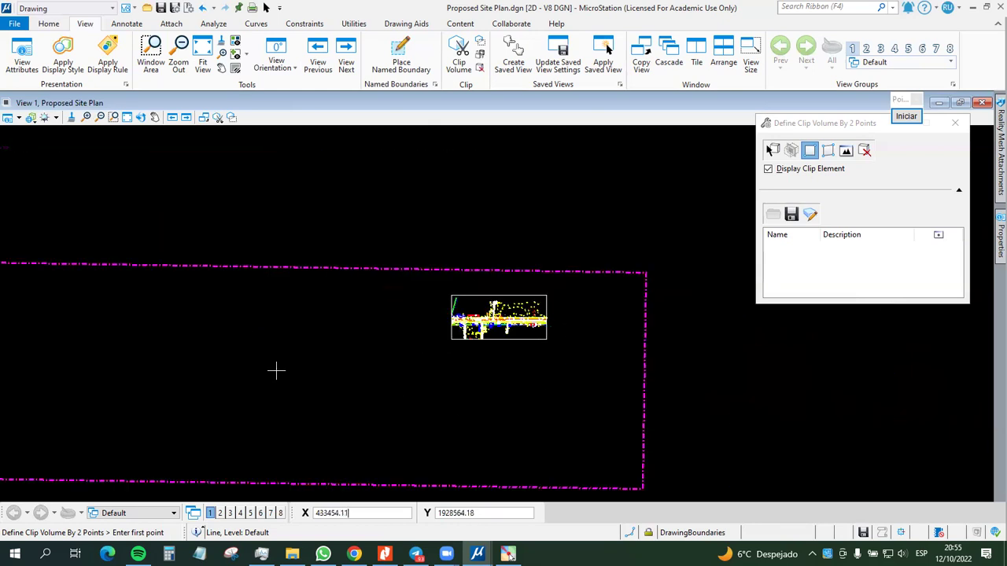
{"action": "scroll", "coordinate": [276, 370], "scroll_direction": "down", "scroll_amount": 2}
{"action": "scroll", "coordinate": [421, 358], "scroll_direction": "up", "scroll_amount": 5}
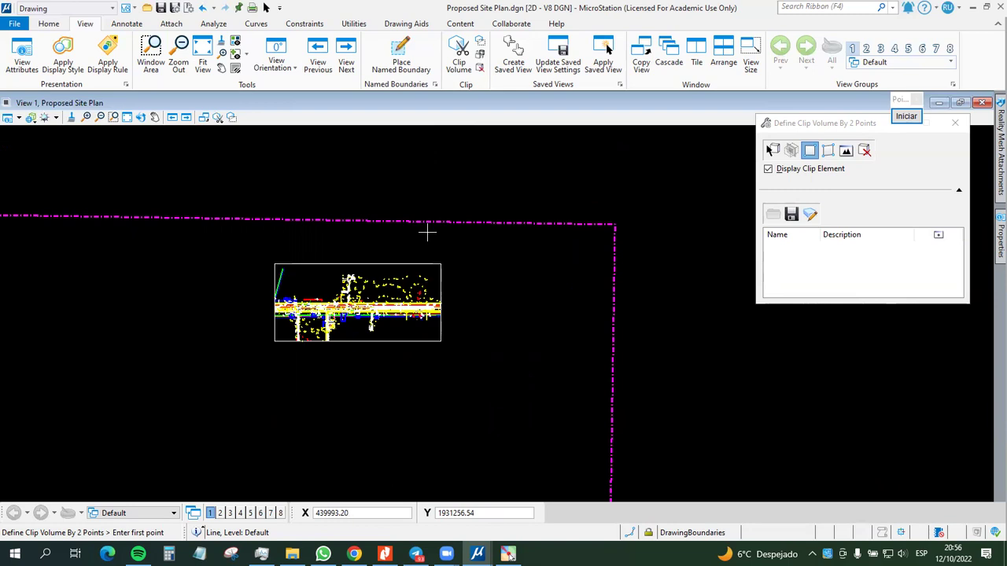
{"action": "scroll", "coordinate": [332, 285], "scroll_direction": "up", "scroll_amount": 5}
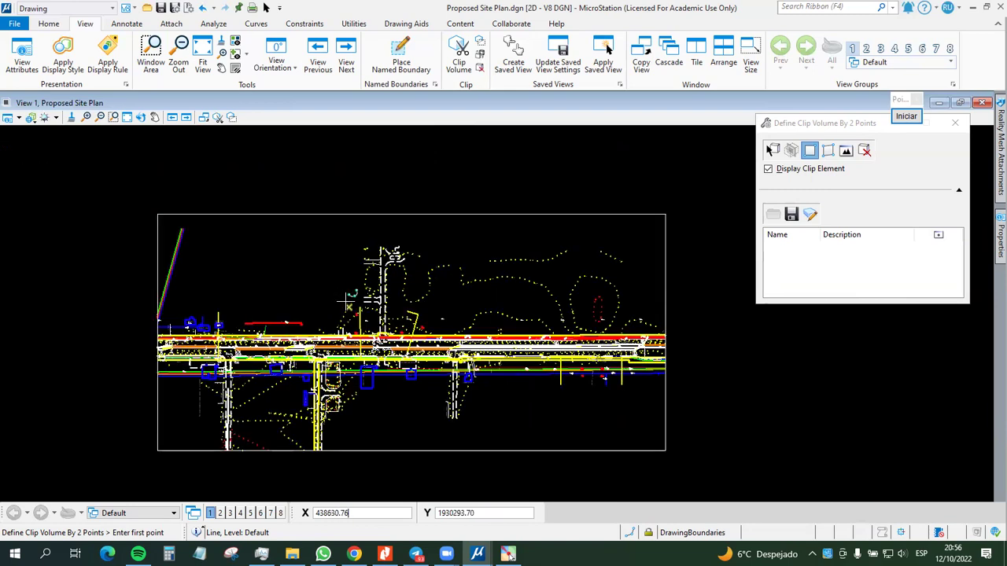
{"action": "scroll", "coordinate": [302, 376], "scroll_direction": "up", "scroll_amount": 2}
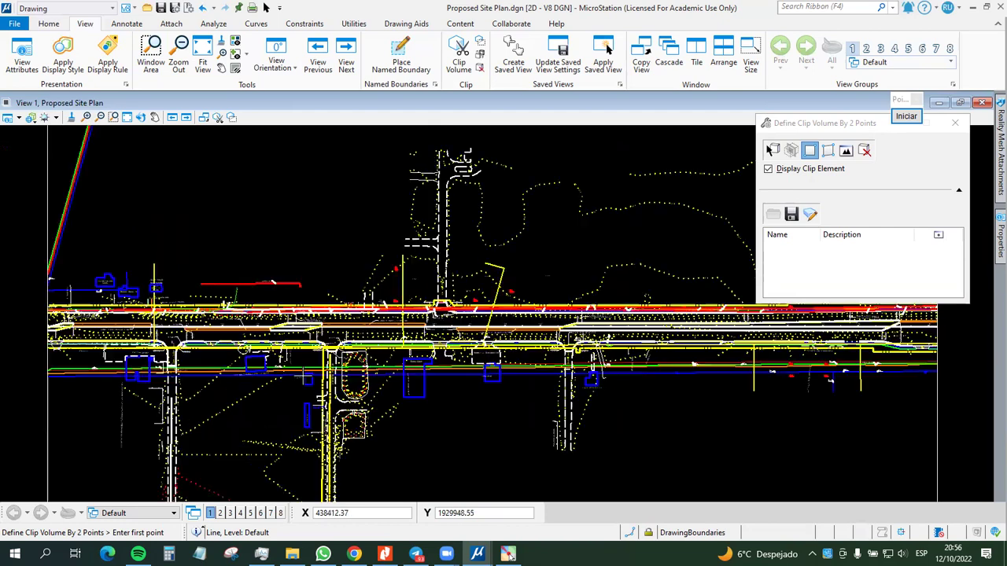
{"action": "scroll", "coordinate": [297, 370], "scroll_direction": "down", "scroll_amount": 5}
{"action": "scroll", "coordinate": [488, 338], "scroll_direction": "down", "scroll_amount": 9}
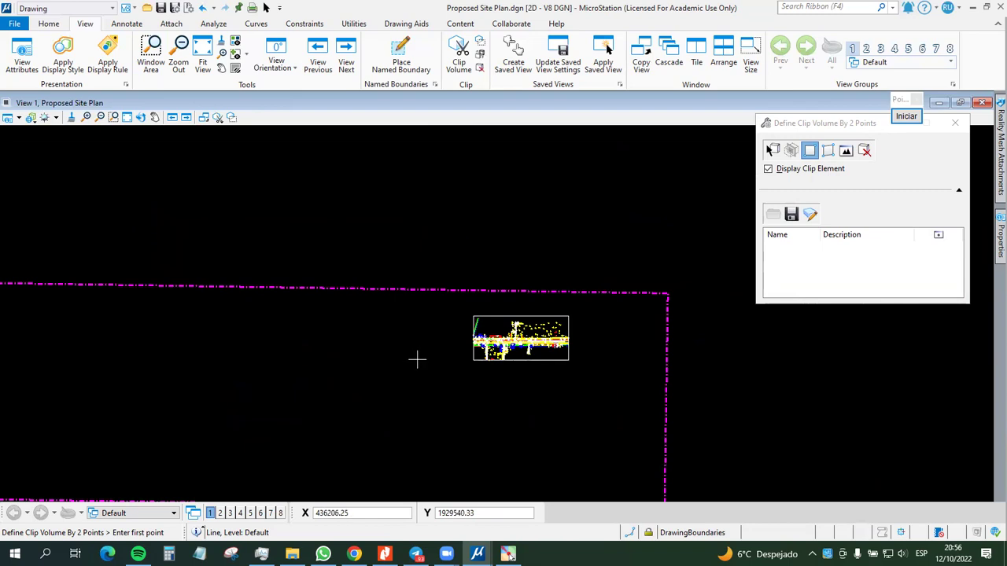
{"action": "scroll", "coordinate": [526, 364], "scroll_direction": "up", "scroll_amount": 4}
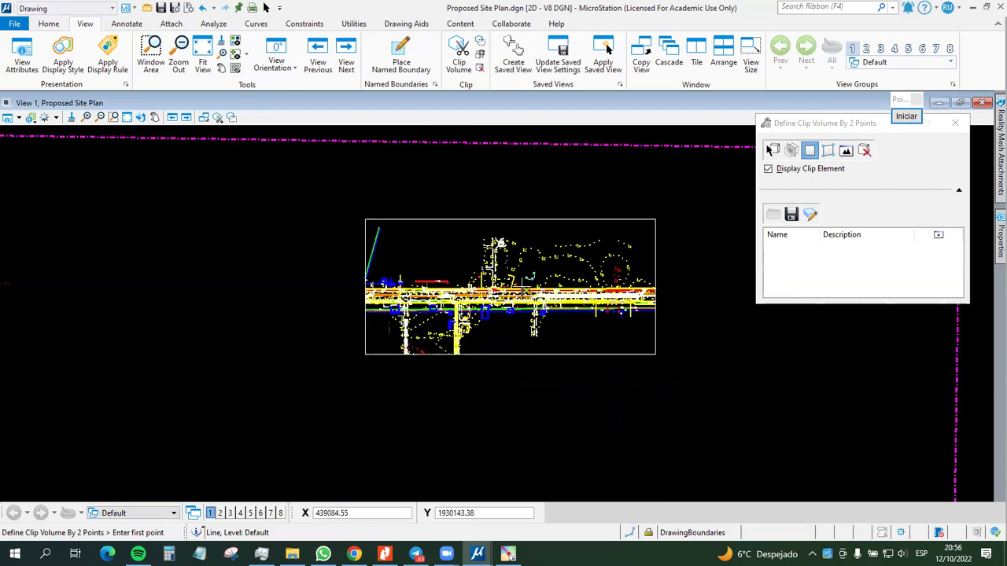
{"action": "scroll", "coordinate": [527, 292], "scroll_direction": "up", "scroll_amount": 3}
{"action": "mouse_move", "coordinate": [527, 291]}
{"action": "middle_mouse_down"}
{"action": "mouse_move", "coordinate": [479, 356]}
{"action": "mouse_move", "coordinate": [464, 335]}
{"action": "middle_mouse_up"}
{"action": "scroll", "coordinate": [478, 356], "scroll_direction": "down", "scroll_amount": 2}
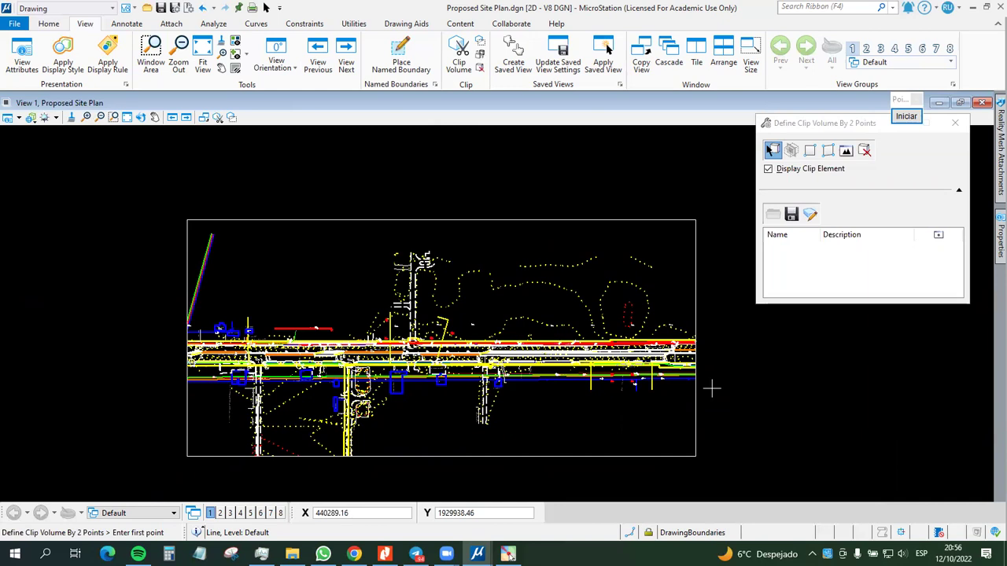
Step: Clear the clip volume from View 1 and inspect the full corridor, including the side road crossing the southern boundary
{"action": "left_click", "coordinate": [863, 151]}
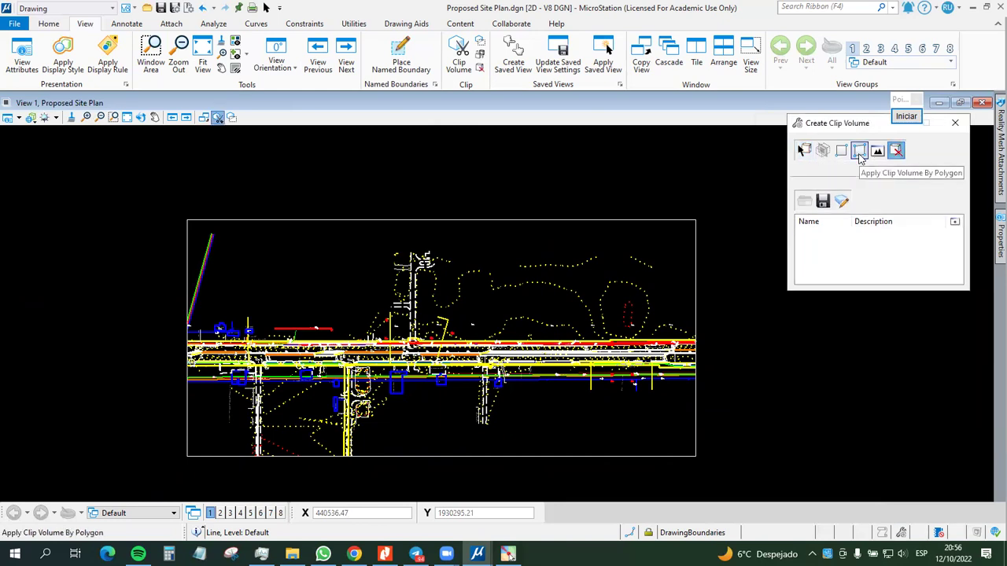
{"action": "left_click", "coordinate": [711, 234]}
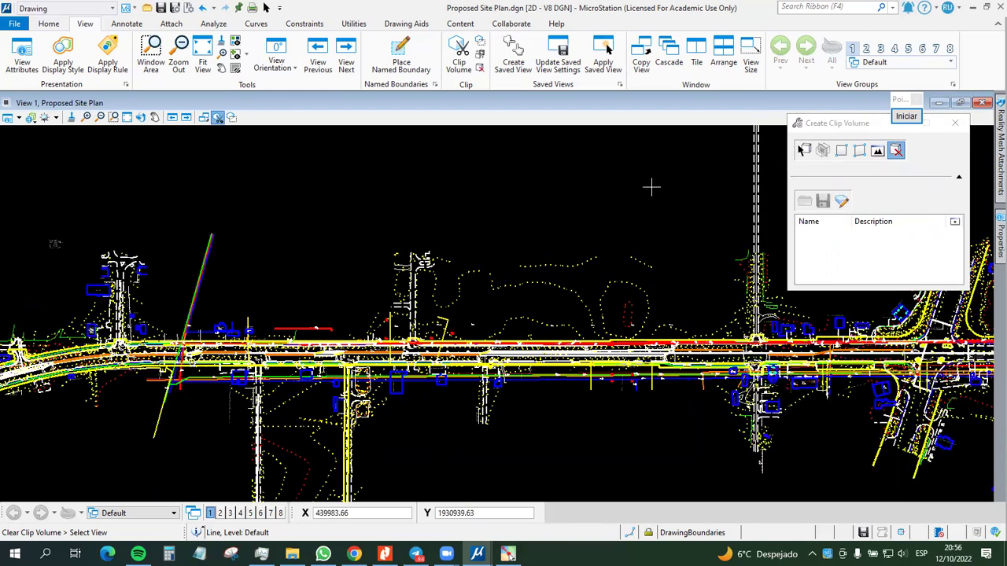
{"action": "scroll", "coordinate": [652, 190], "scroll_direction": "down", "scroll_amount": 2}
{"action": "scroll", "coordinate": [652, 189], "scroll_direction": "down", "scroll_amount": 3}
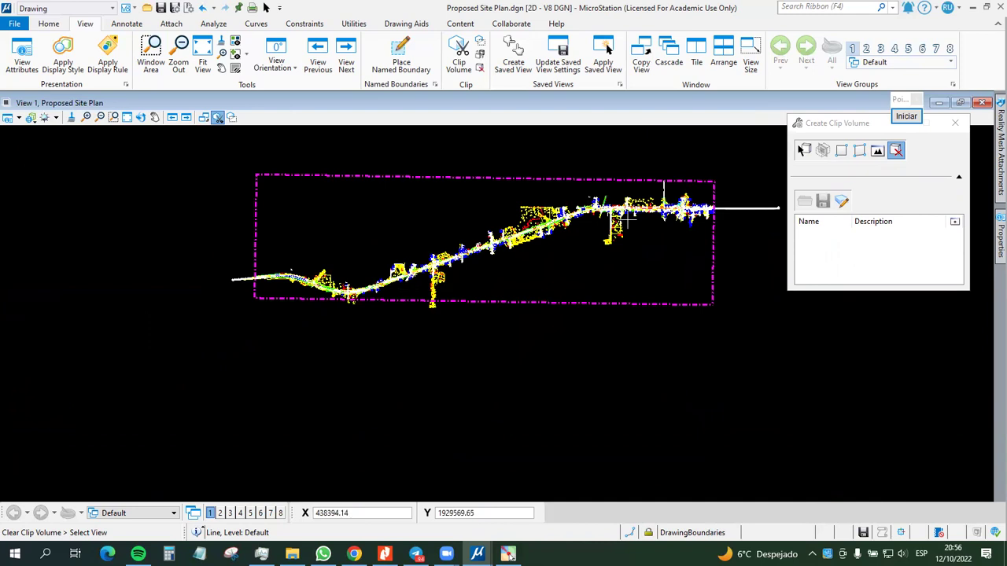
{"action": "scroll", "coordinate": [452, 212], "scroll_direction": "up", "scroll_amount": 6}
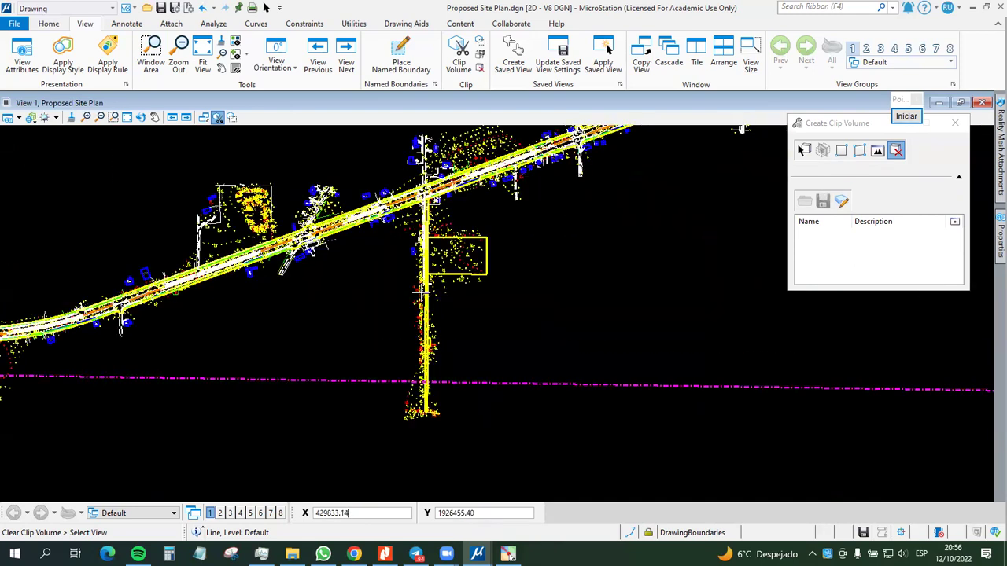
{"action": "scroll", "coordinate": [472, 200], "scroll_direction": "up", "scroll_amount": 2}
{"action": "scroll", "coordinate": [472, 189], "scroll_direction": "down", "scroll_amount": 8}
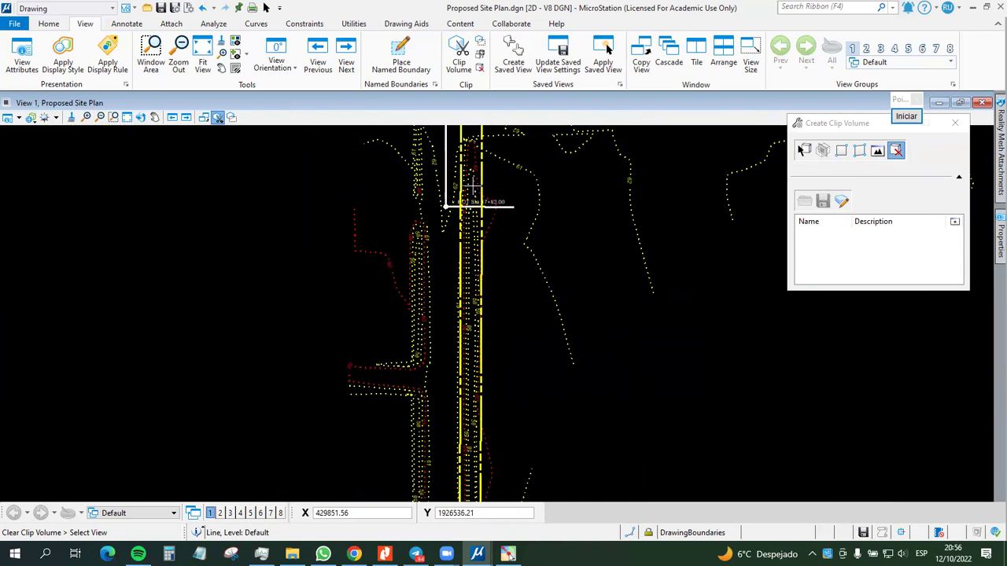
{"action": "scroll", "coordinate": [624, 146], "scroll_direction": "up", "scroll_amount": 3}
{"action": "scroll", "coordinate": [475, 179], "scroll_direction": "up", "scroll_amount": 2}
{"action": "middle_click_drag", "start_coordinate": [459, 189], "coordinate": [464, 225]}
{"action": "key", "text": "Escape"}
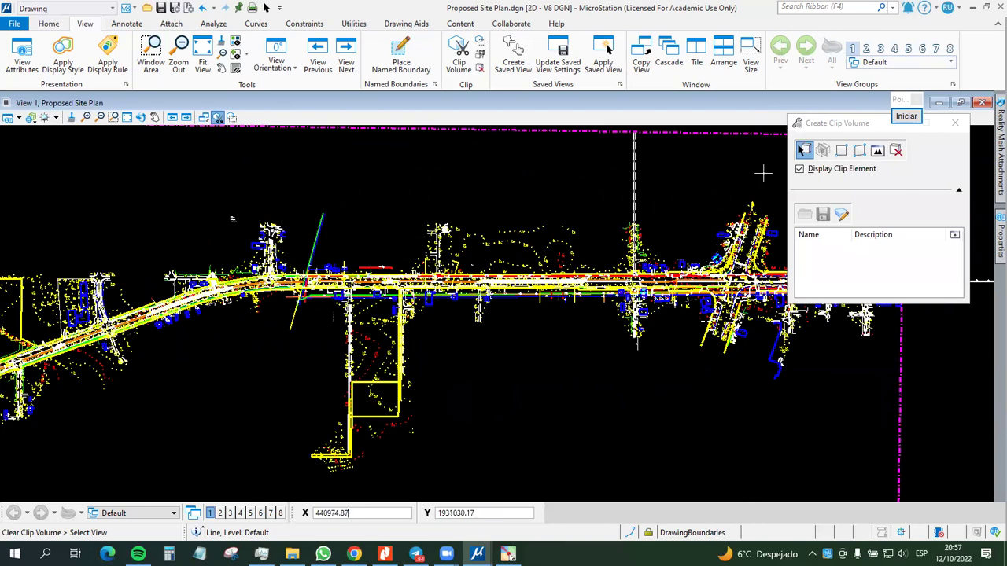
Step: Clip View 1 by two points with a rectangle around the straight corridor stretch and its side roads
{"action": "left_click", "coordinate": [842, 151]}
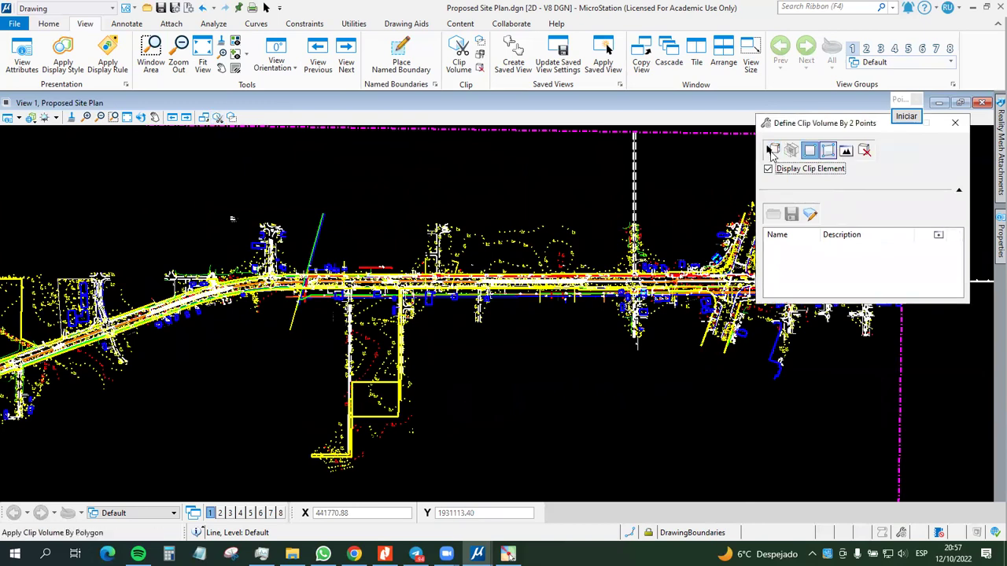
{"action": "left_click", "coordinate": [301, 349]}
{"action": "left_click", "coordinate": [604, 193]}
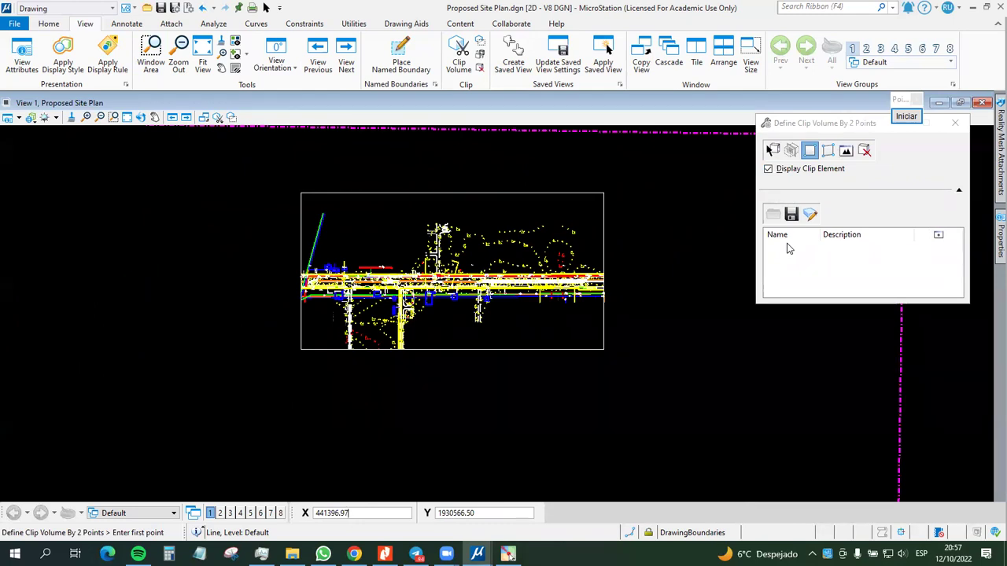
Step: Save the current rectangular clip of View 1 under the name Subdivision
{"action": "left_click", "coordinate": [959, 191]}
{"action": "left_click", "coordinate": [959, 191]}
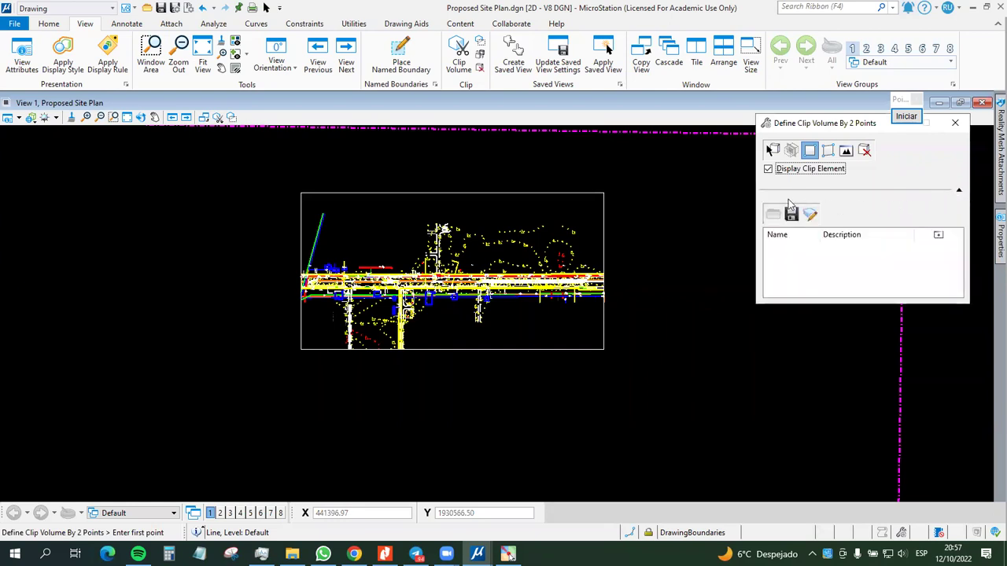
{"action": "left_click_drag", "start_coordinate": [865, 128], "coordinate": [725, 183]}
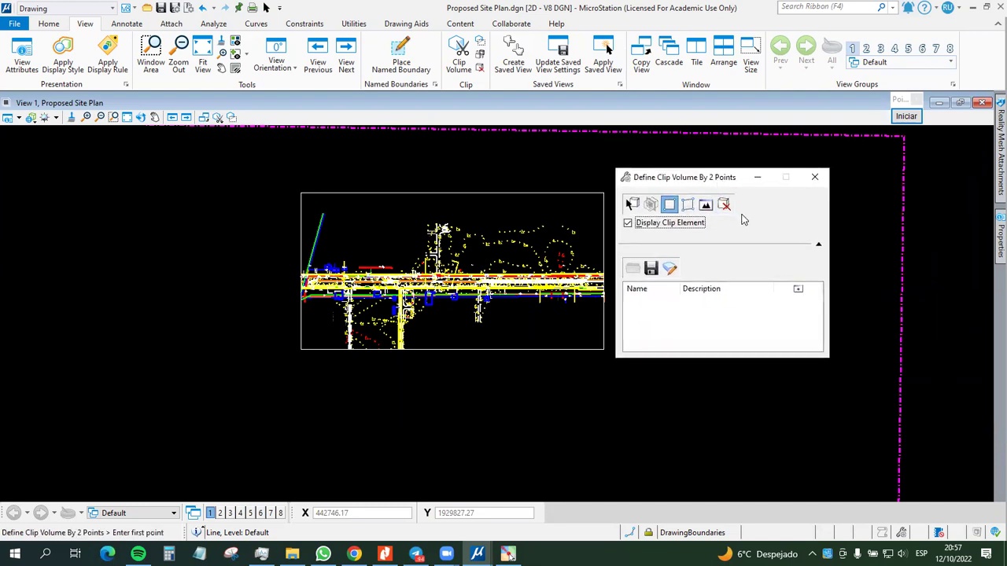
{"action": "left_click", "coordinate": [652, 269]}
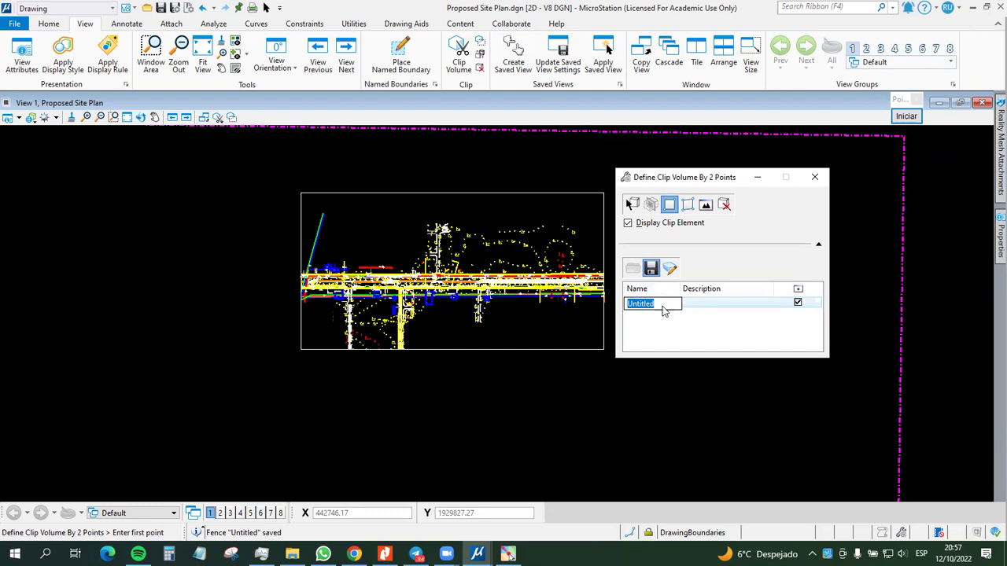
{"action": "type", "text": "Subdivision"}
{"action": "key", "text": "Return"}
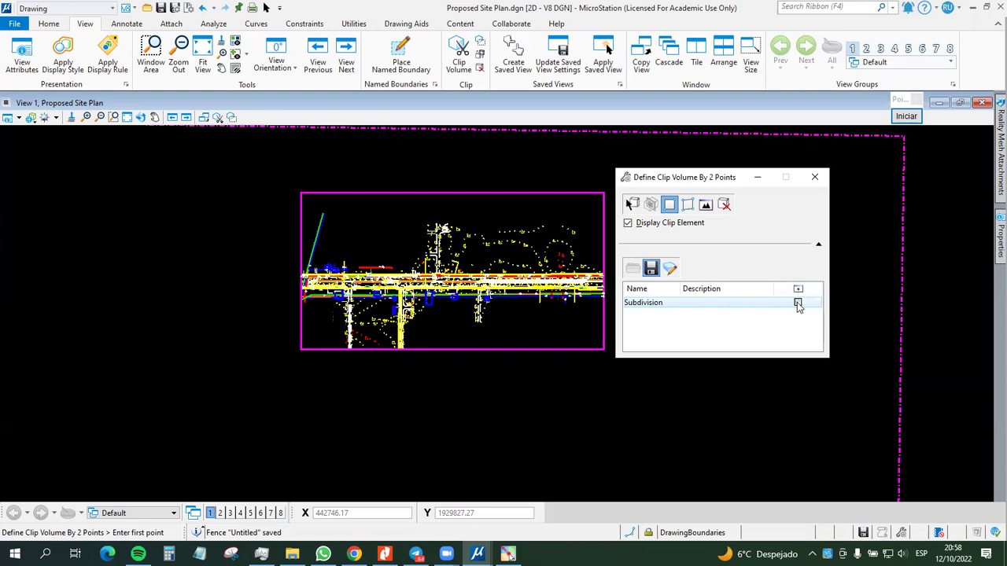
Step: Turn off the display of the saved Subdivision boundary and return to element selection
{"action": "left_click", "coordinate": [798, 303]}
{"action": "left_click", "coordinate": [632, 205]}
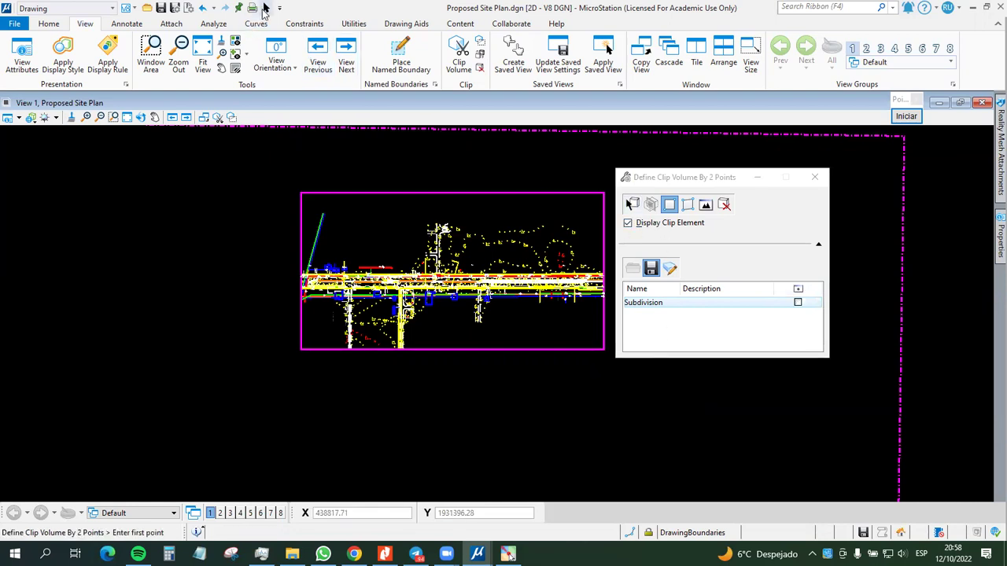
{"action": "left_click", "coordinate": [445, 349]}
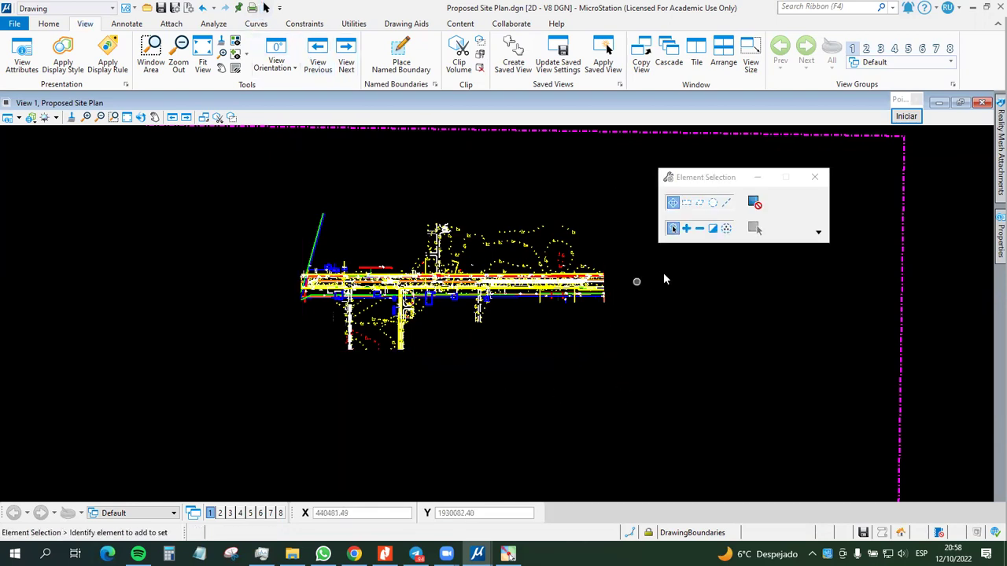
Step: Turn the Subdivision boundary's display back on in the clip volume list and leave the clip tool
{"action": "left_click", "coordinate": [460, 55]}
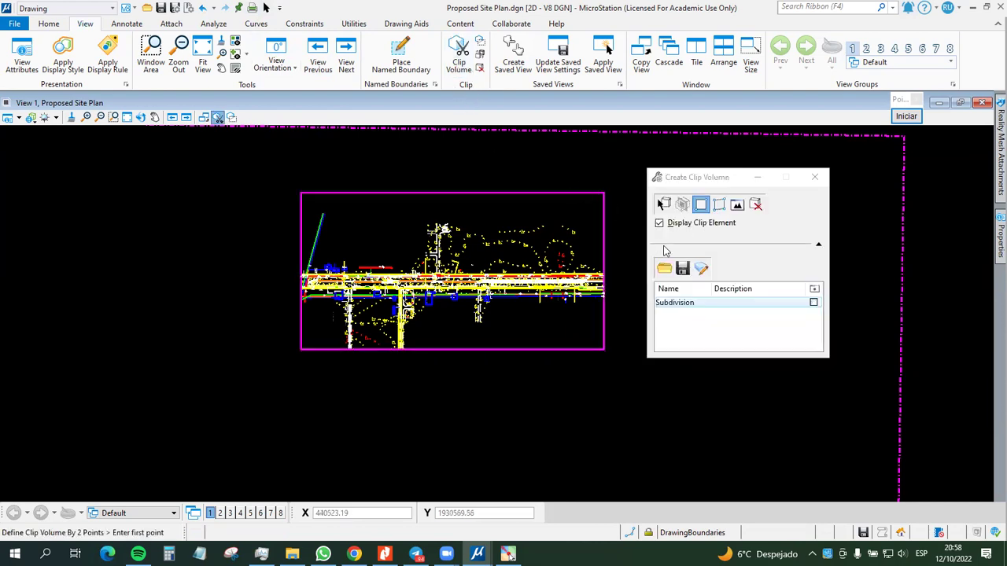
{"action": "left_click", "coordinate": [814, 303]}
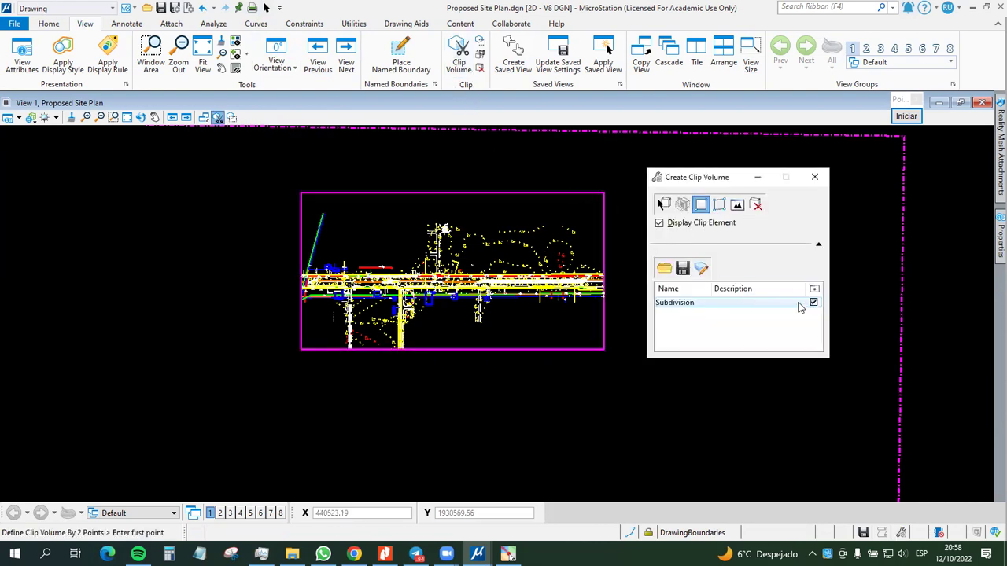
{"action": "left_click", "coordinate": [801, 304]}
{"action": "double_click", "coordinate": [685, 303]}
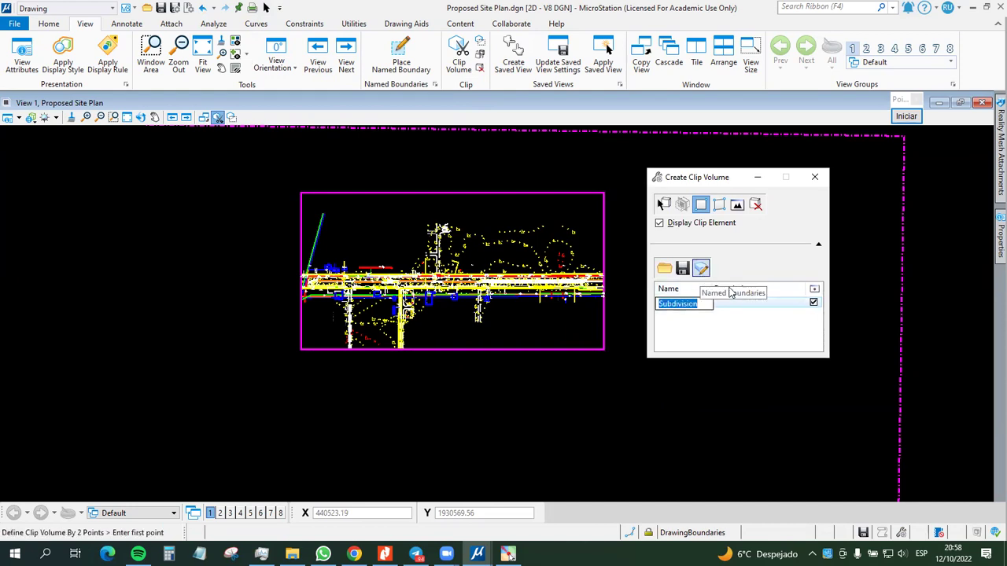
{"action": "left_click", "coordinate": [815, 305]}
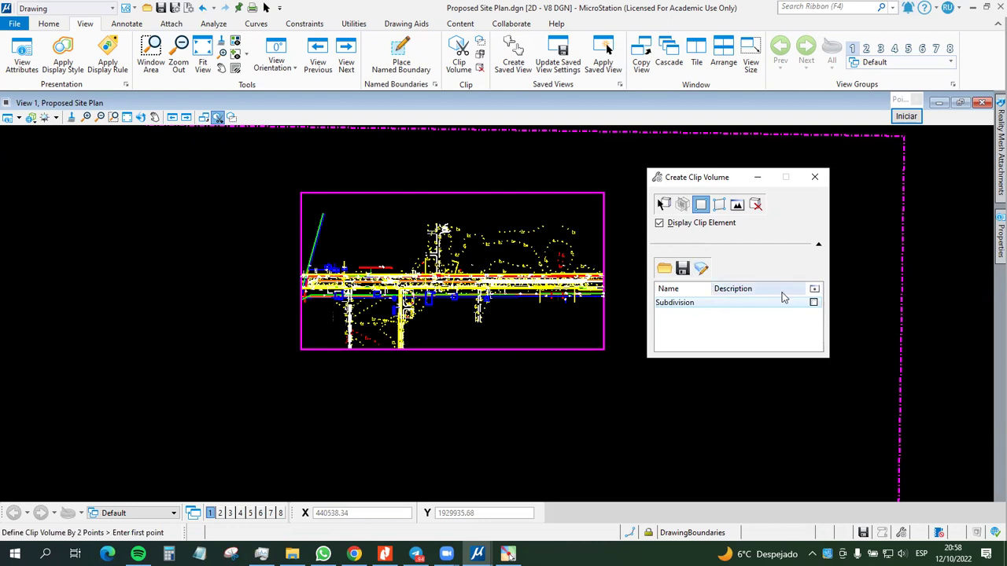
{"action": "left_click", "coordinate": [813, 302]}
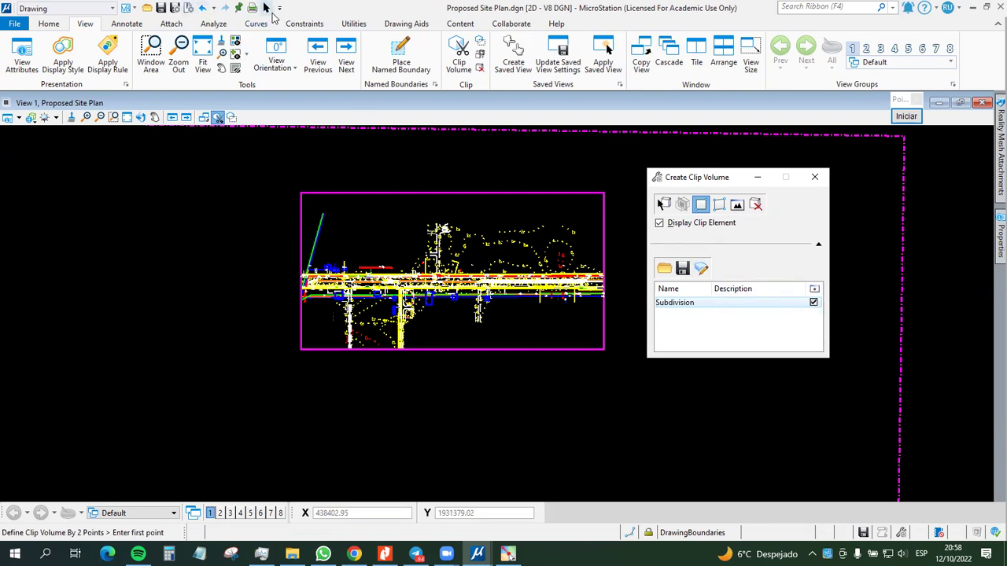
{"action": "left_click", "coordinate": [266, 7]}
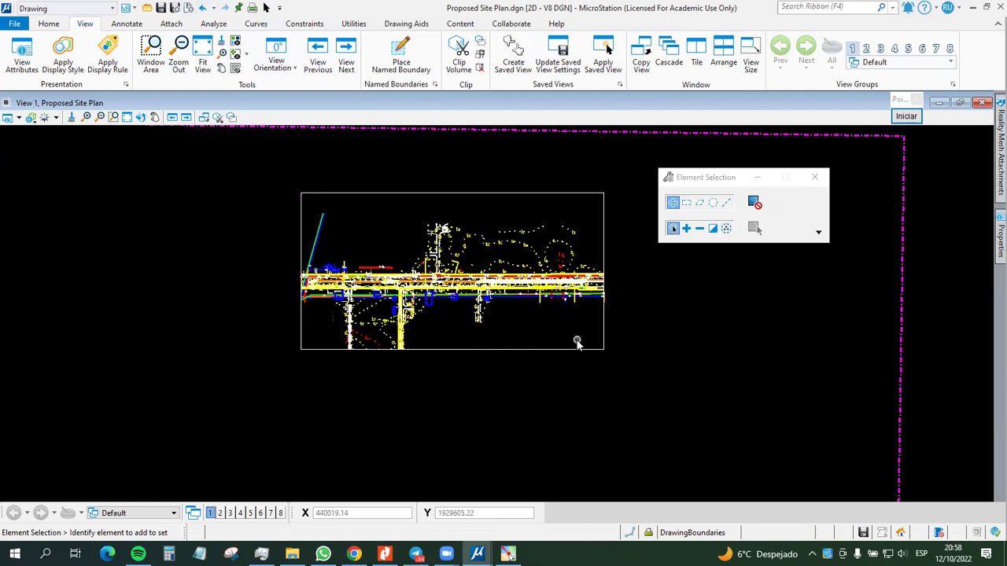
Step: Examine the clipped corridor stretch and its side roads up close within the displayed Subdivision rectangle
{"action": "left_click", "coordinate": [456, 69]}
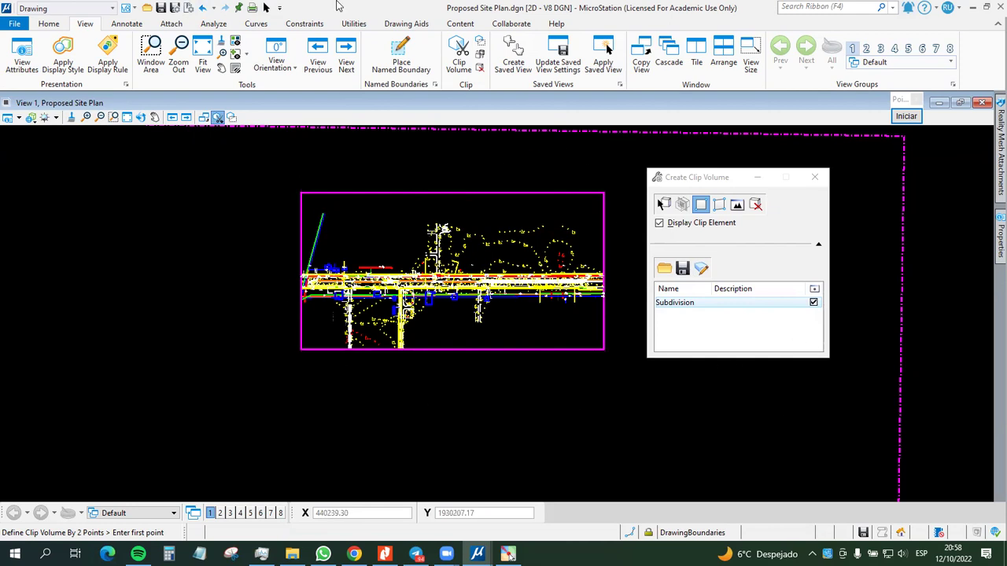
{"action": "left_click", "coordinate": [266, 7]}
{"action": "scroll", "coordinate": [402, 232], "scroll_direction": "up", "scroll_amount": 4}
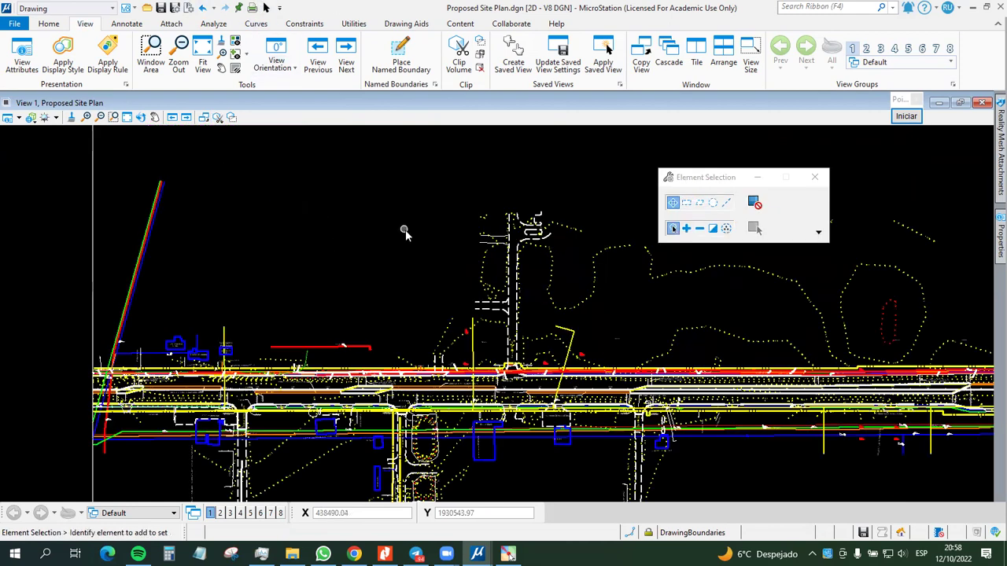
{"action": "scroll", "coordinate": [461, 277], "scroll_direction": "down", "scroll_amount": 2}
{"action": "middle_click_drag", "start_coordinate": [583, 317], "coordinate": [484, 293]}
{"action": "scroll", "coordinate": [276, 429], "scroll_direction": "up", "scroll_amount": 2}
{"action": "scroll", "coordinate": [277, 429], "scroll_direction": "down", "scroll_amount": 2}
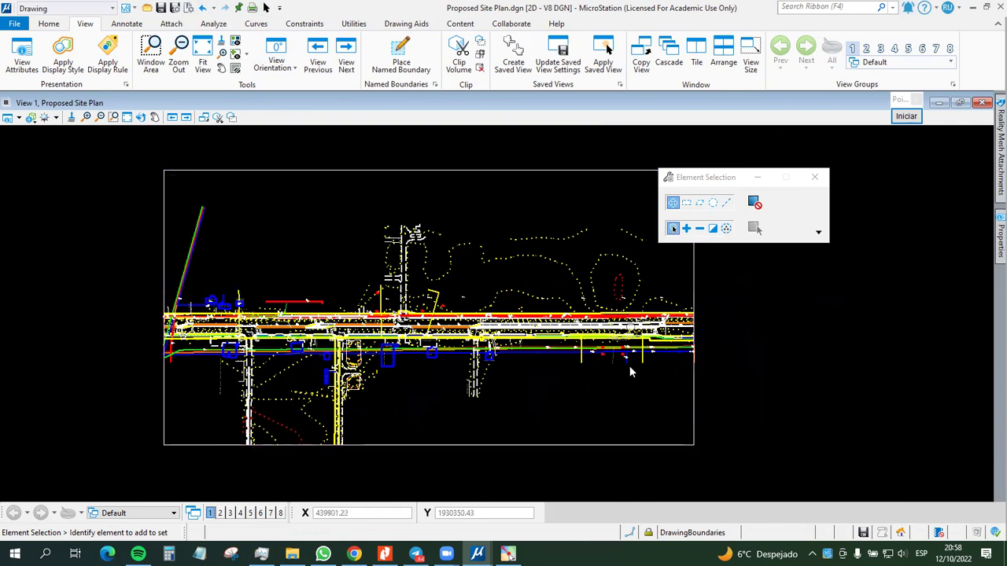
{"action": "scroll", "coordinate": [629, 367], "scroll_direction": "down", "scroll_amount": 2}
Step: Hide the Subdivision rectangle and inspect the clipped corridor geometry without its outline
{"action": "left_click", "coordinate": [458, 53]}
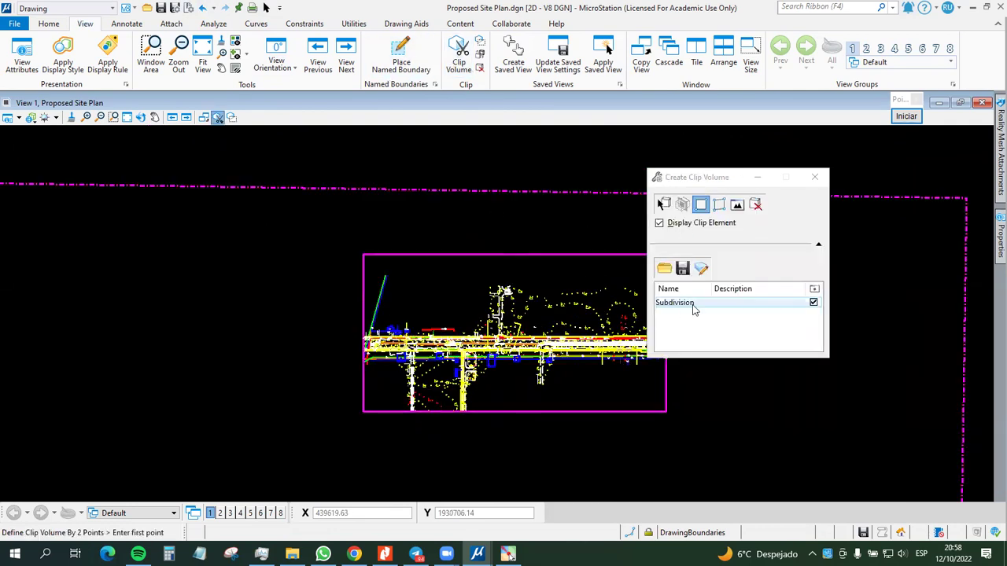
{"action": "left_click", "coordinate": [266, 8]}
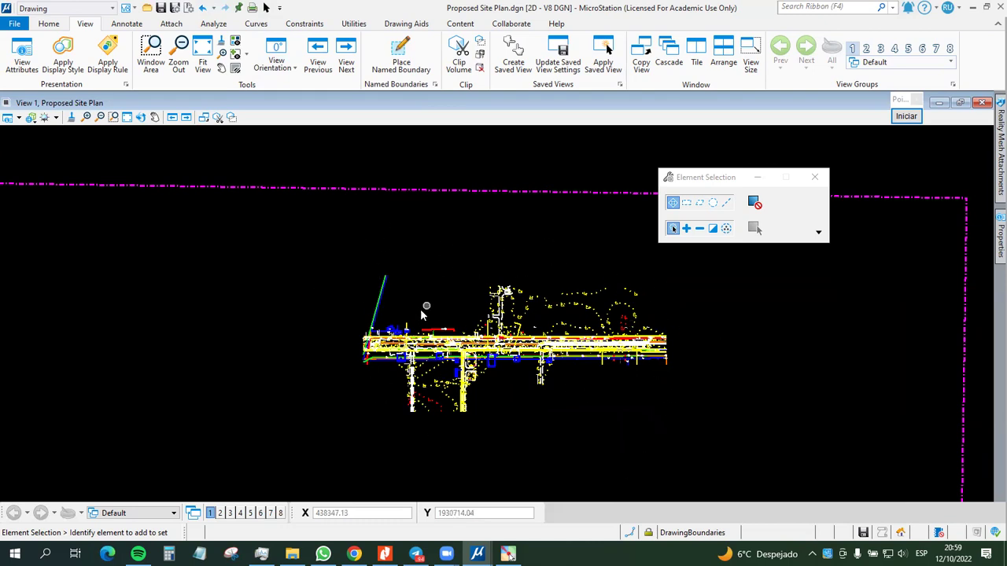
{"action": "scroll", "coordinate": [583, 377], "scroll_direction": "up", "scroll_amount": 3}
{"action": "scroll", "coordinate": [583, 377], "scroll_direction": "up", "scroll_amount": 2}
{"action": "scroll", "coordinate": [525, 315], "scroll_direction": "down", "scroll_amount": 5}
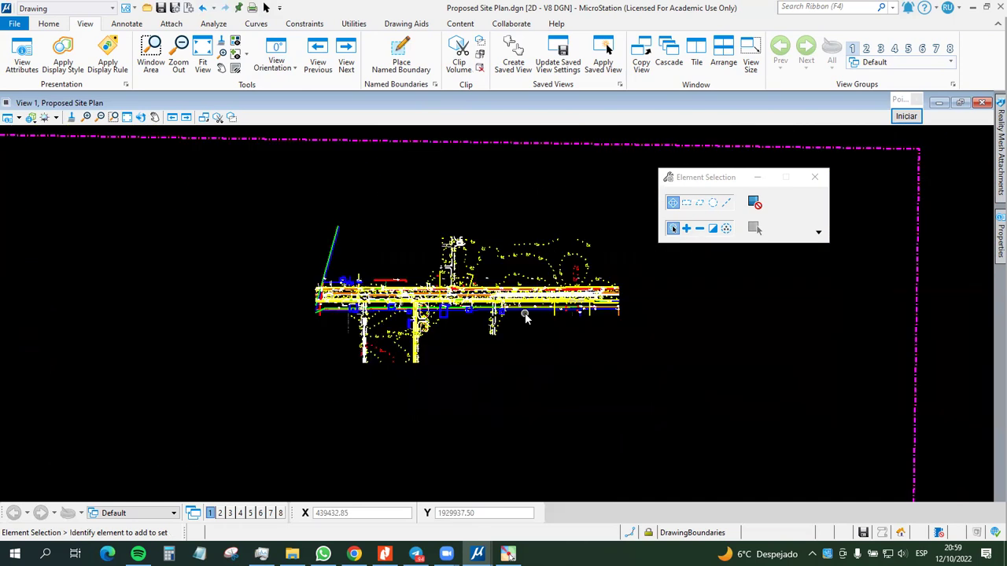
{"action": "scroll", "coordinate": [425, 287], "scroll_direction": "up", "scroll_amount": 1}
Step: Display the Subdivision rectangle again and look at the list of named boundaries
{"action": "left_click", "coordinate": [459, 56]}
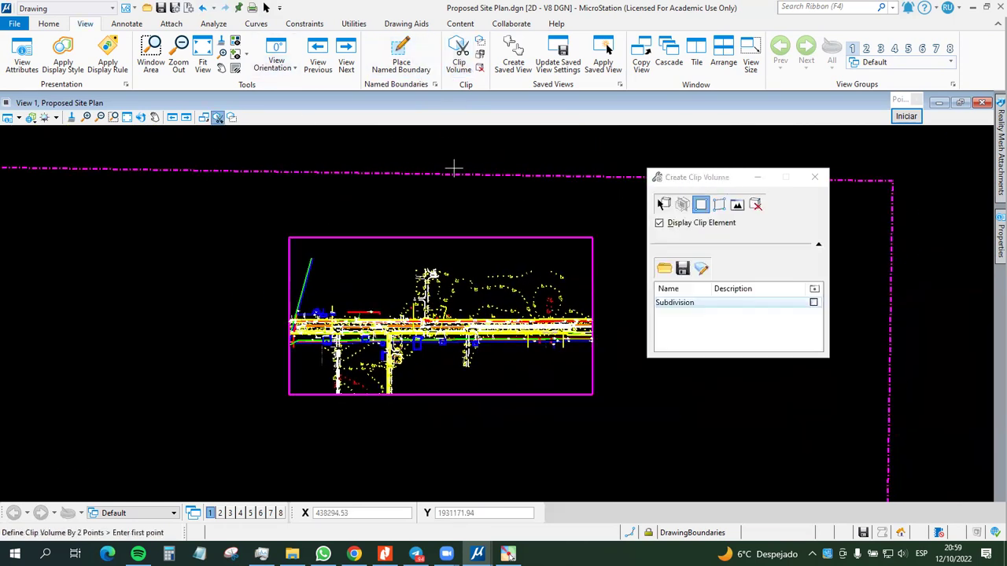
{"action": "left_click", "coordinate": [813, 303]}
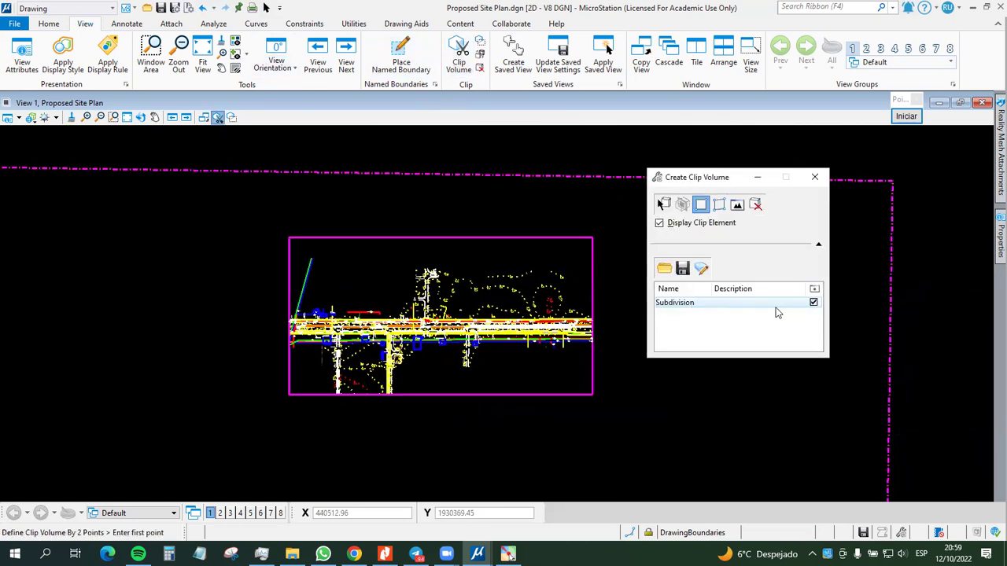
{"action": "left_click", "coordinate": [702, 269]}
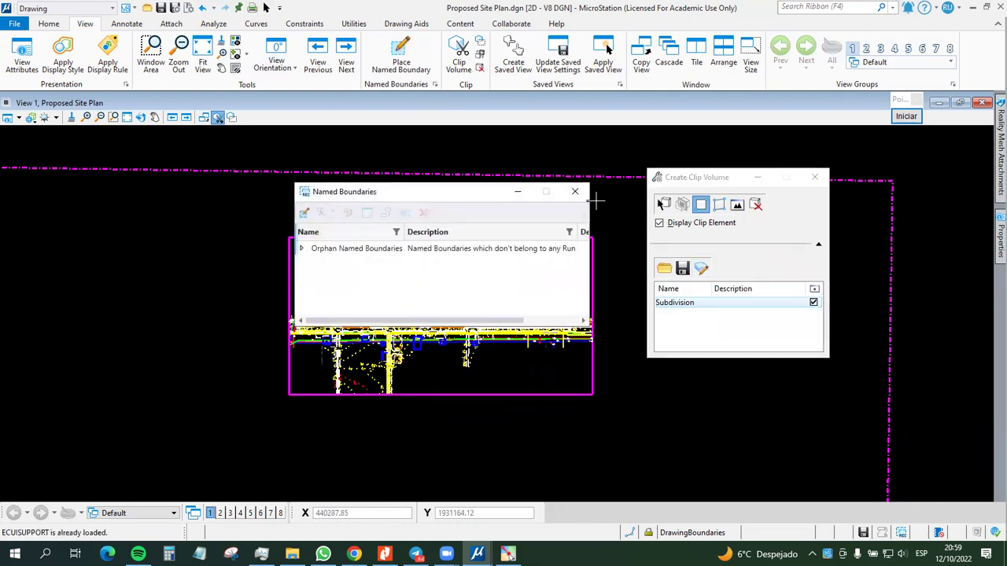
{"action": "left_click", "coordinate": [575, 191]}
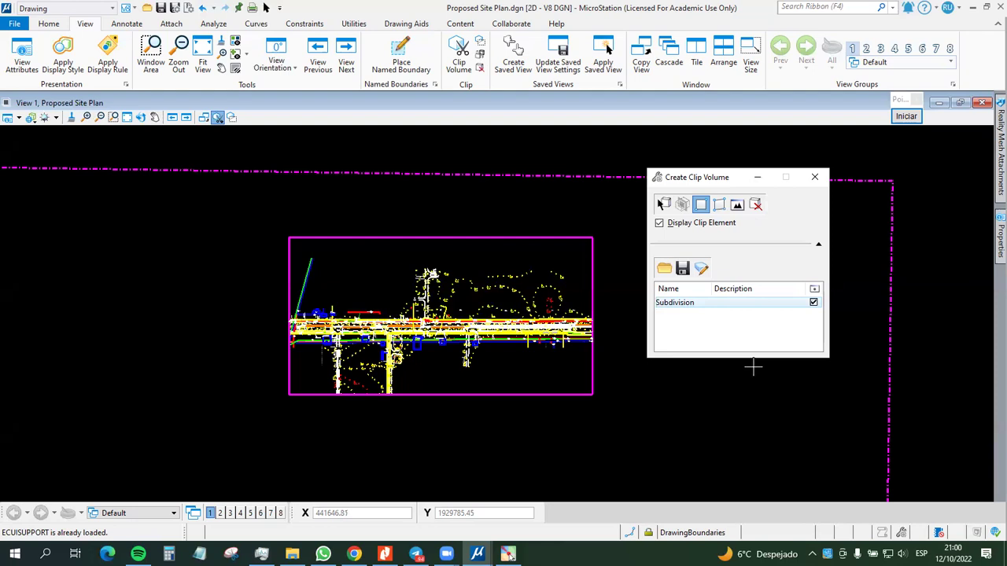
Step: Clear the clip volume from View 1 and check the Subdivision rectangle by selecting and deselecting it
{"action": "left_click", "coordinate": [755, 207]}
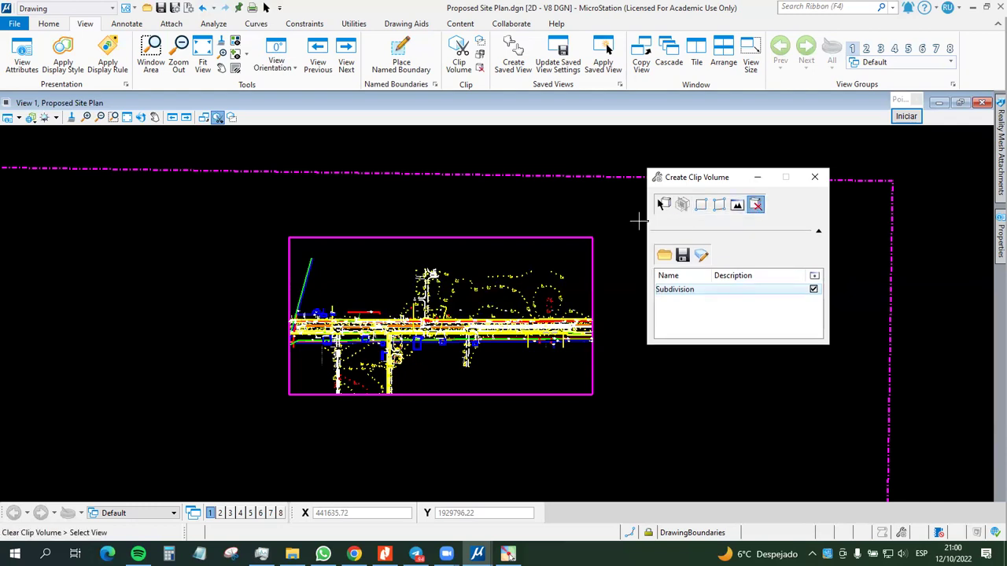
{"action": "left_click", "coordinate": [573, 239]}
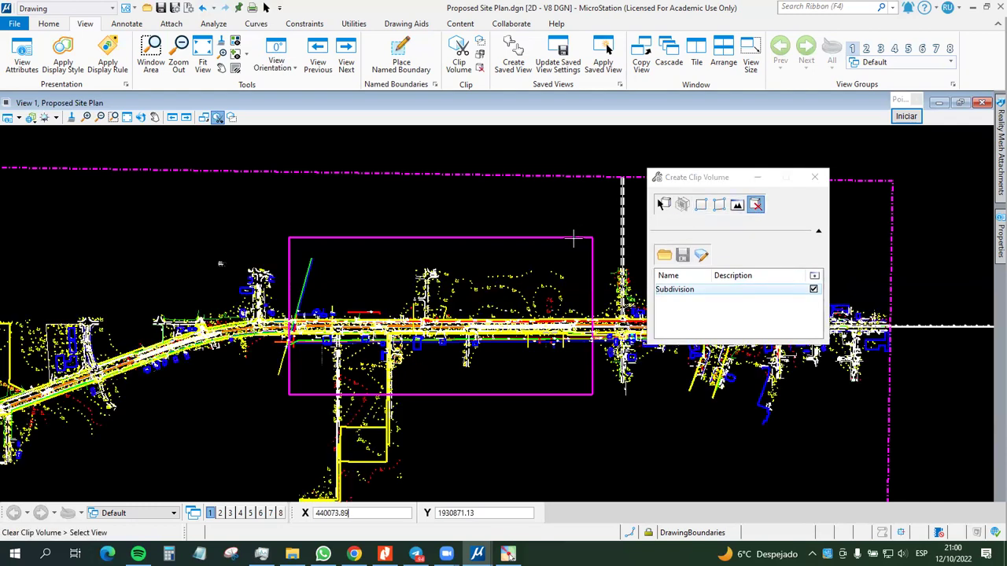
{"action": "left_click", "coordinate": [266, 8]}
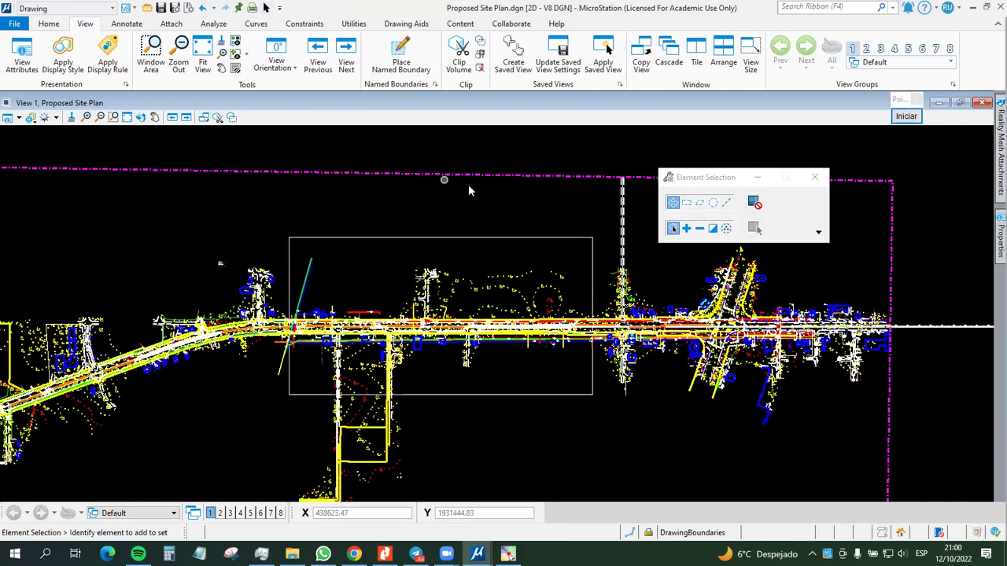
{"action": "left_click", "coordinate": [523, 229]}
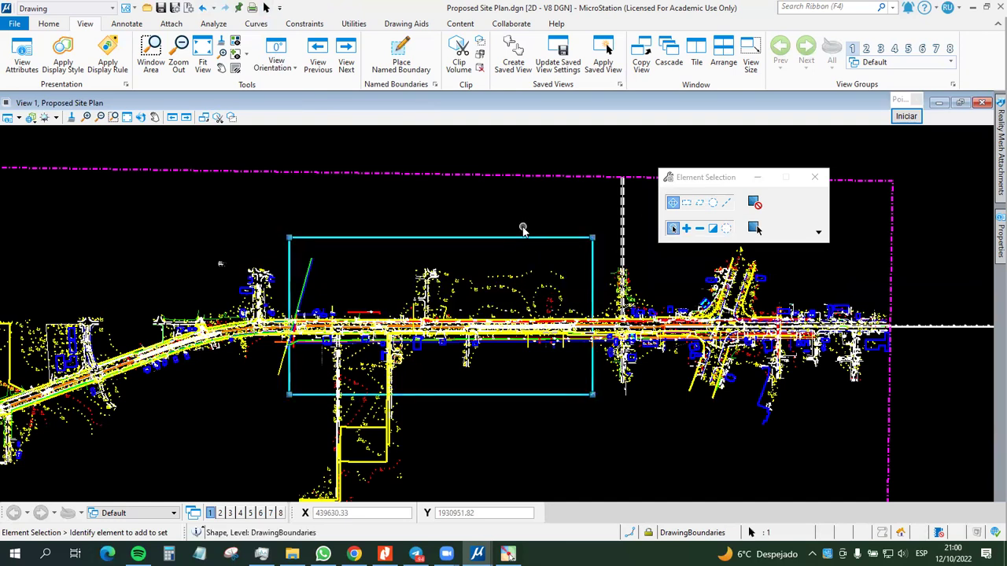
{"action": "left_click", "coordinate": [524, 220]}
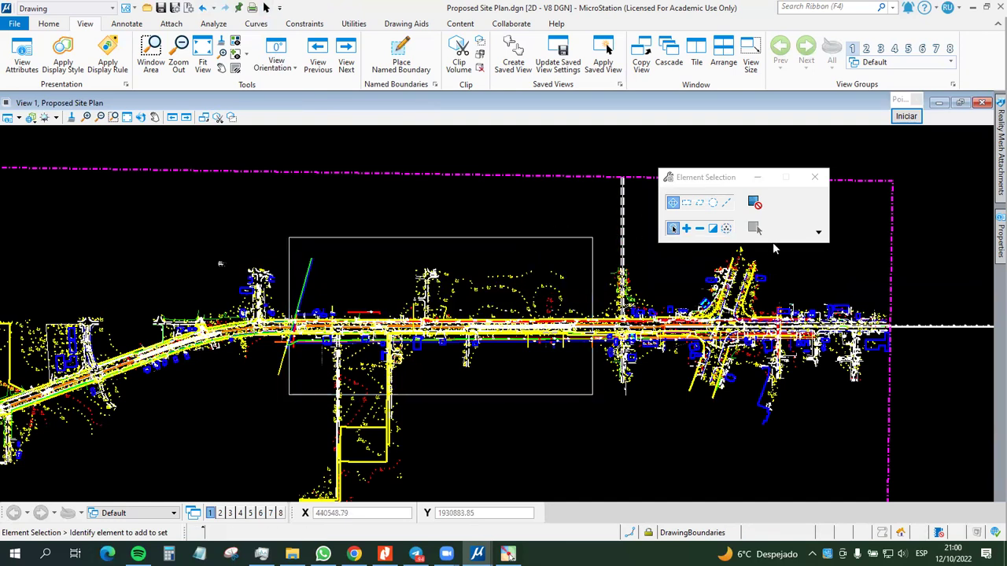
Step: Hide the Subdivision boundary in the unclipped View 1 and exit the clip tool
{"action": "left_click", "coordinate": [458, 55]}
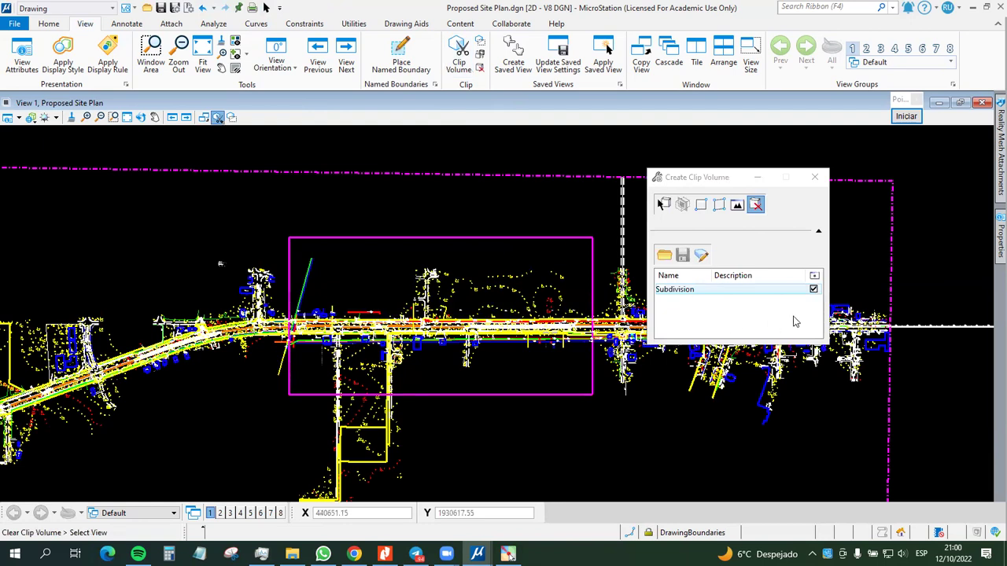
{"action": "left_click", "coordinate": [814, 290]}
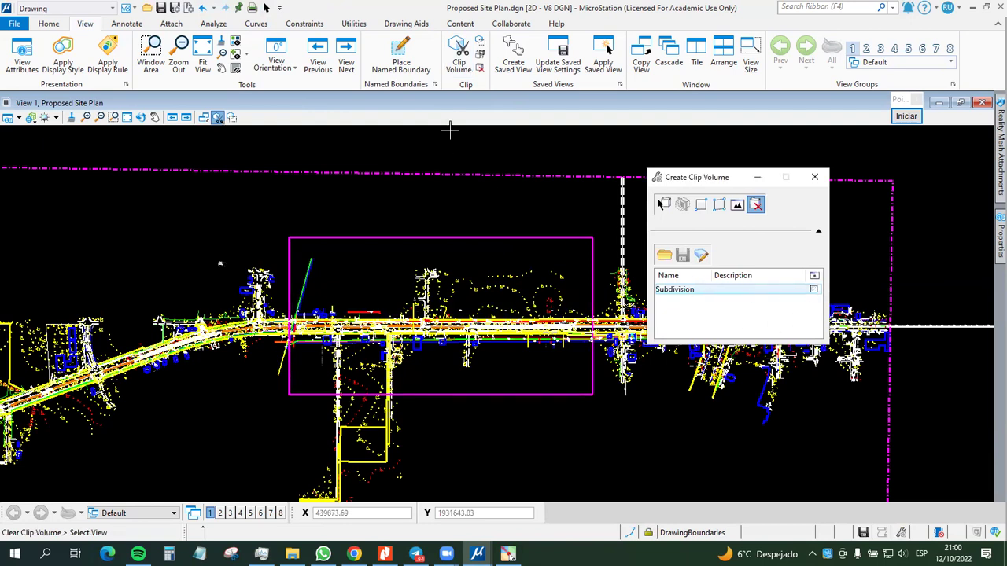
{"action": "left_click", "coordinate": [266, 8]}
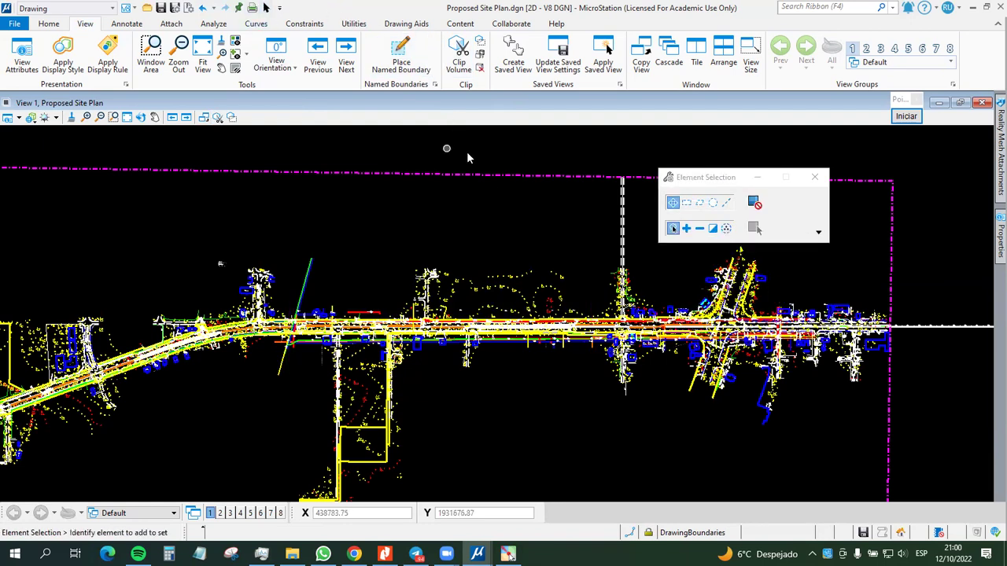
Step: Show the Subdivision boundary again and apply its saved clip volume to View 1
{"action": "left_click", "coordinate": [459, 52]}
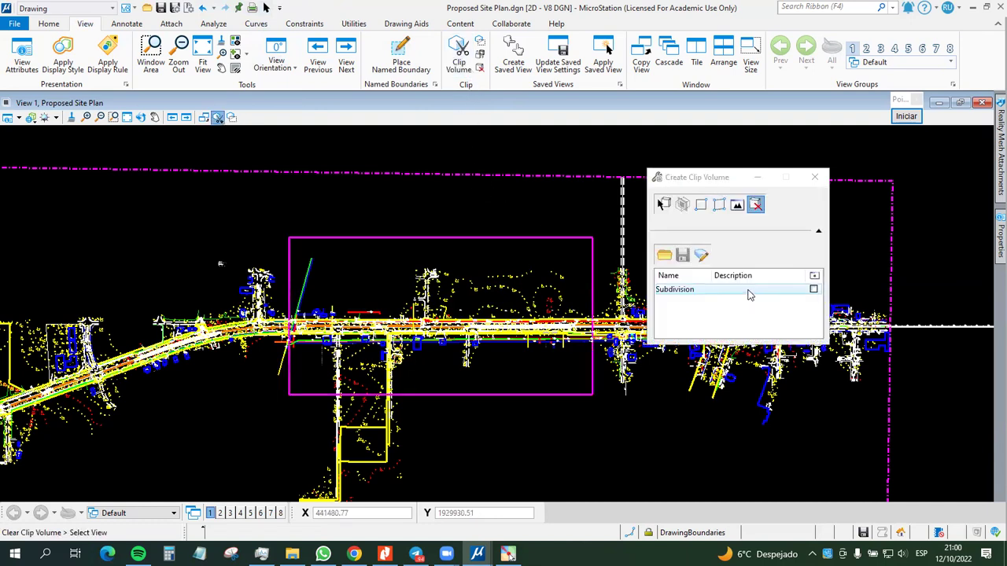
{"action": "left_click", "coordinate": [813, 289]}
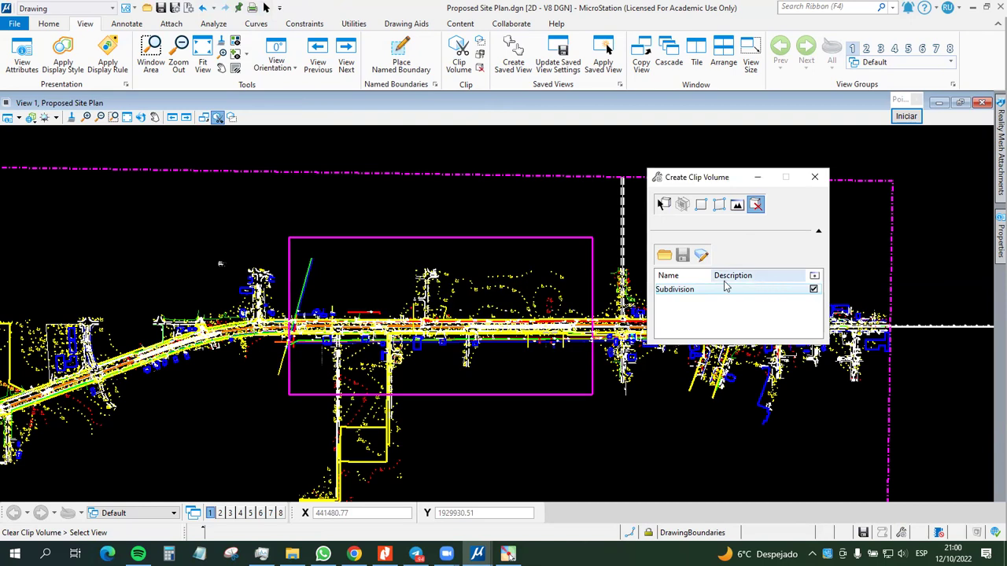
{"action": "left_click", "coordinate": [676, 294]}
{"action": "left_click", "coordinate": [678, 294]}
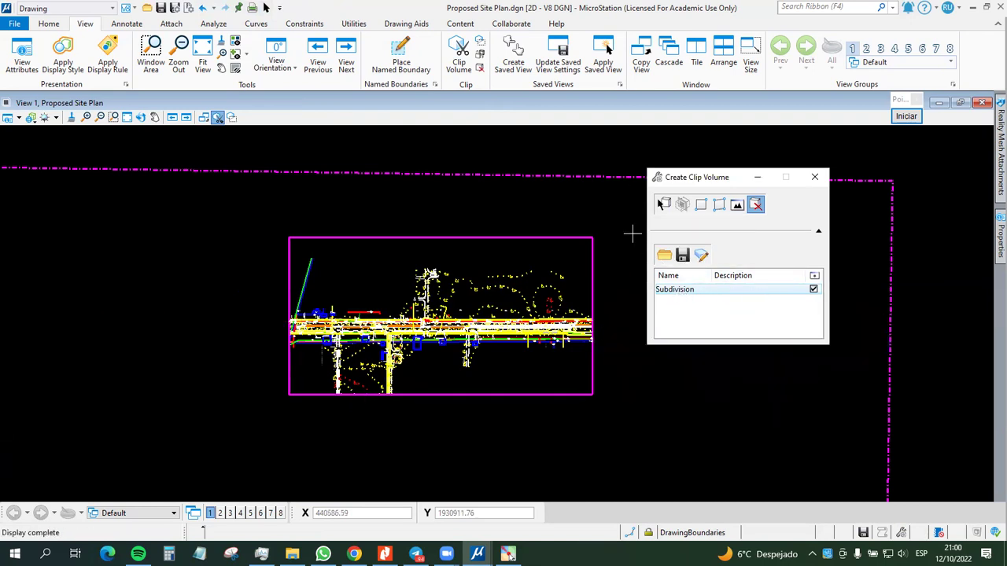
Step: Remove the reapplied Subdivision clip from View 1 and return to element selection
{"action": "left_click", "coordinate": [755, 205]}
{"action": "left_click", "coordinate": [598, 210]}
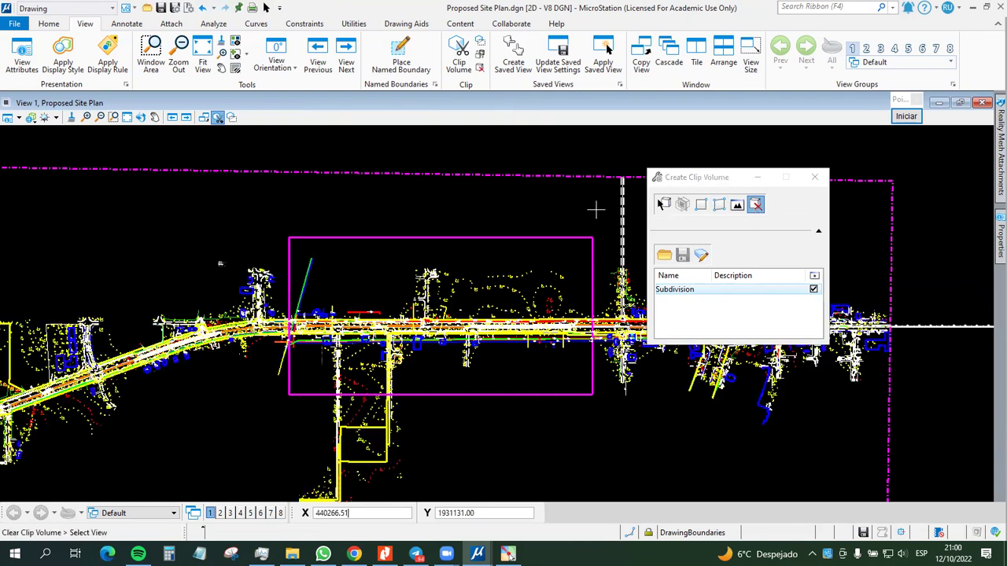
{"action": "left_click", "coordinate": [266, 8]}
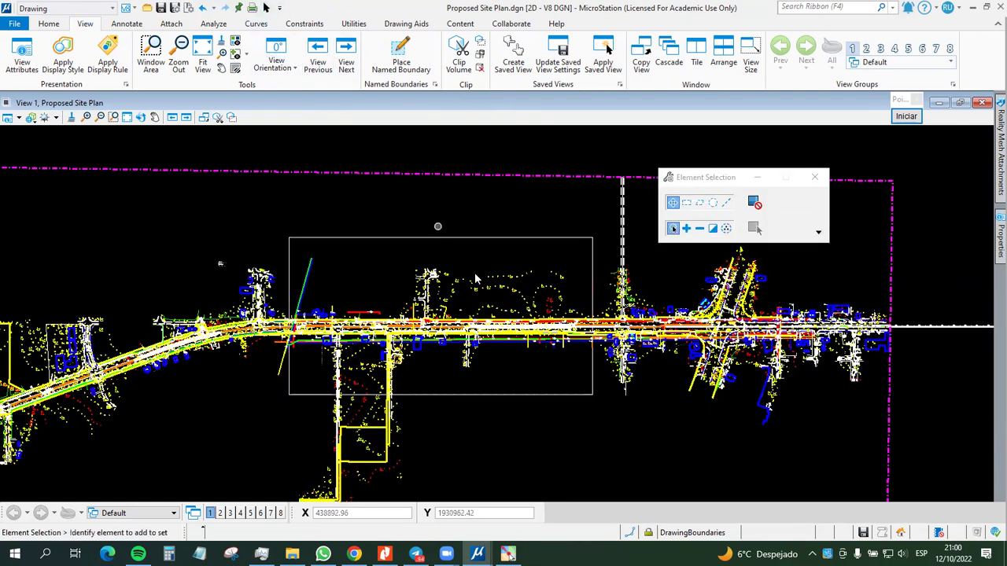